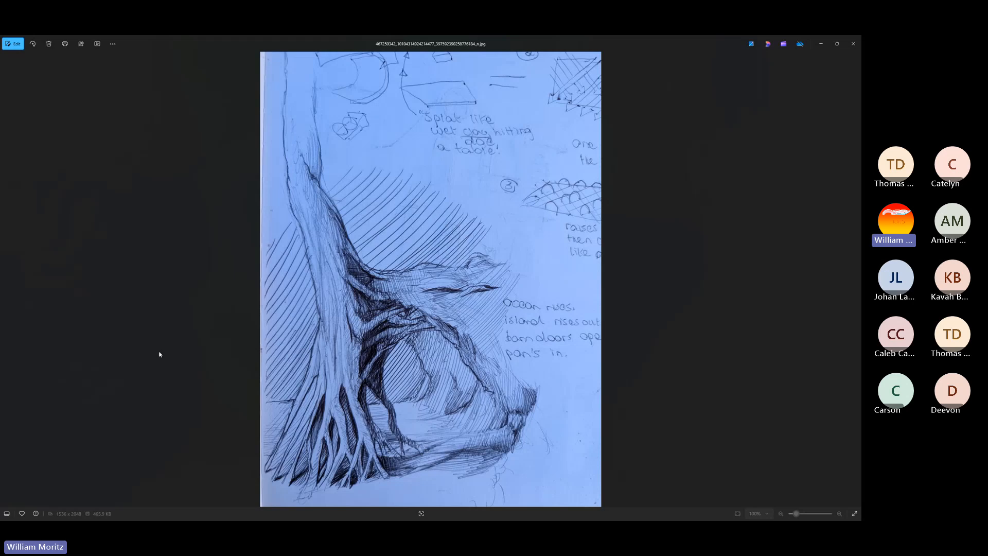
Compare the ink sketch of the tree with roots and arch against the page of character sketches
key("Right")
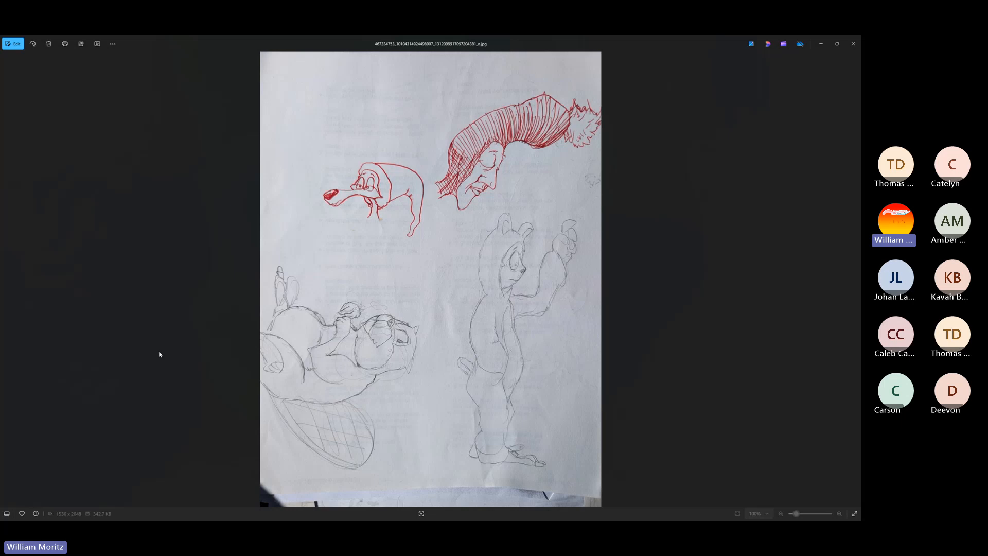
key("Right")
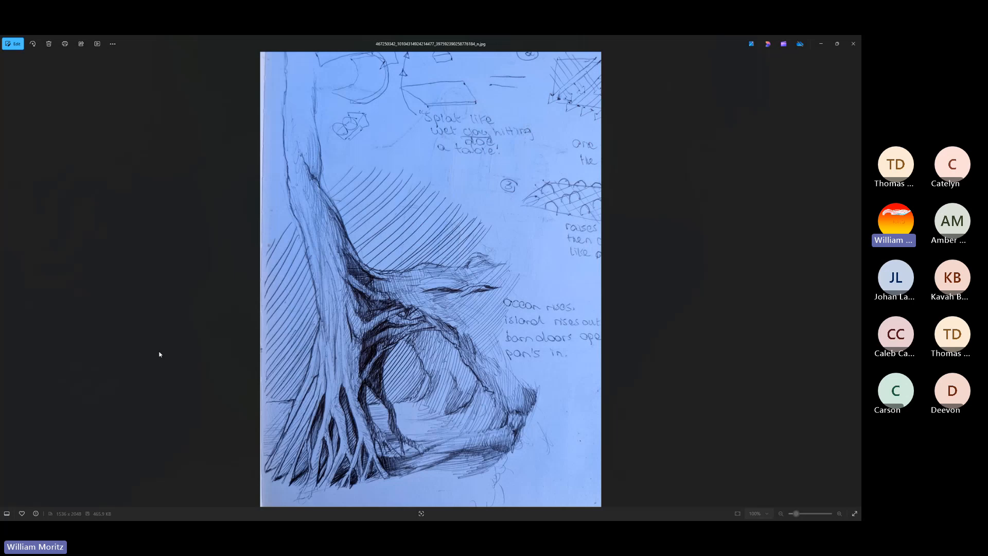
key("Left")
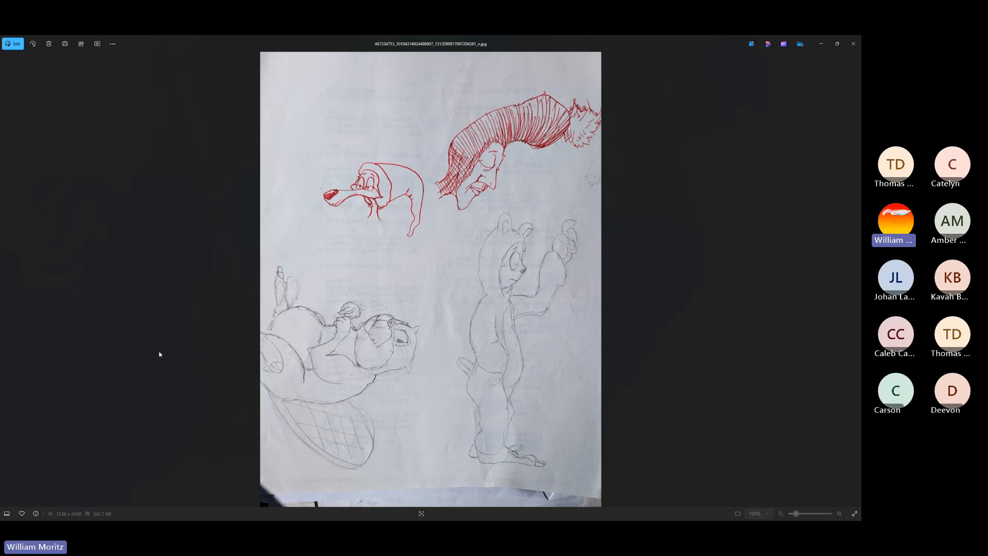
key("Right")
key("Left")
key("Right")
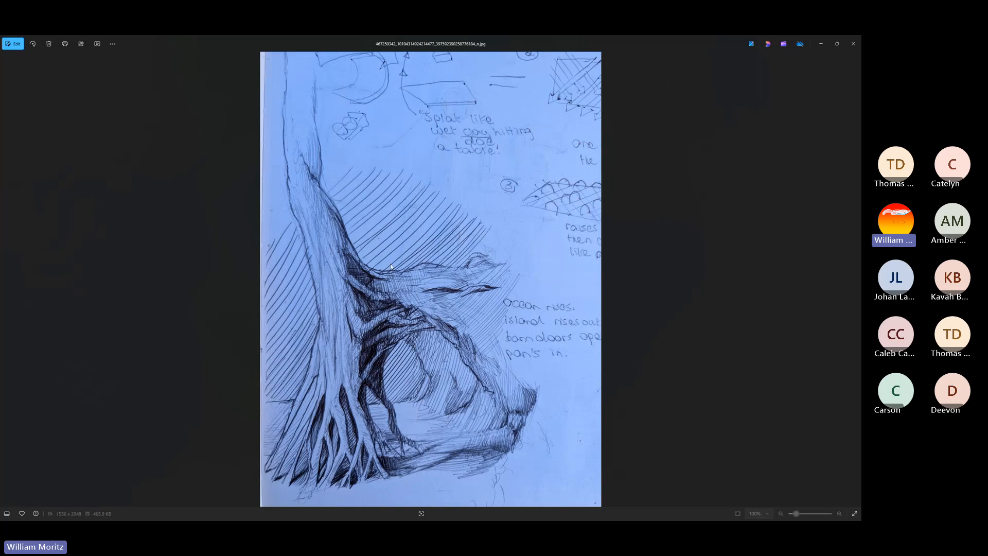
Bring up P1_Cocoon_part1_blocking.jpg and examine the red line sketch of the seated figure, the tree roots and the hollow
key("super")
mouse_move(225, 507)
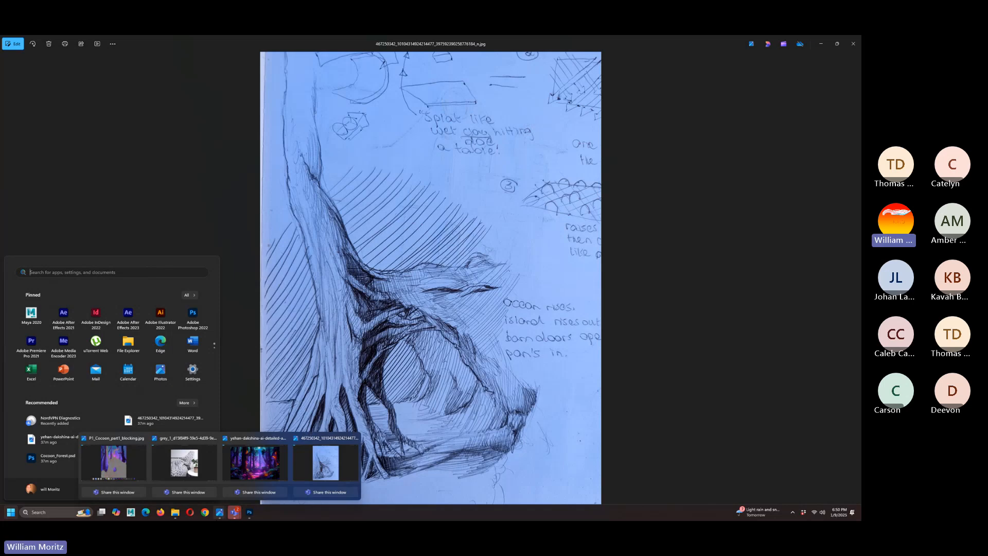
left_click(121, 473)
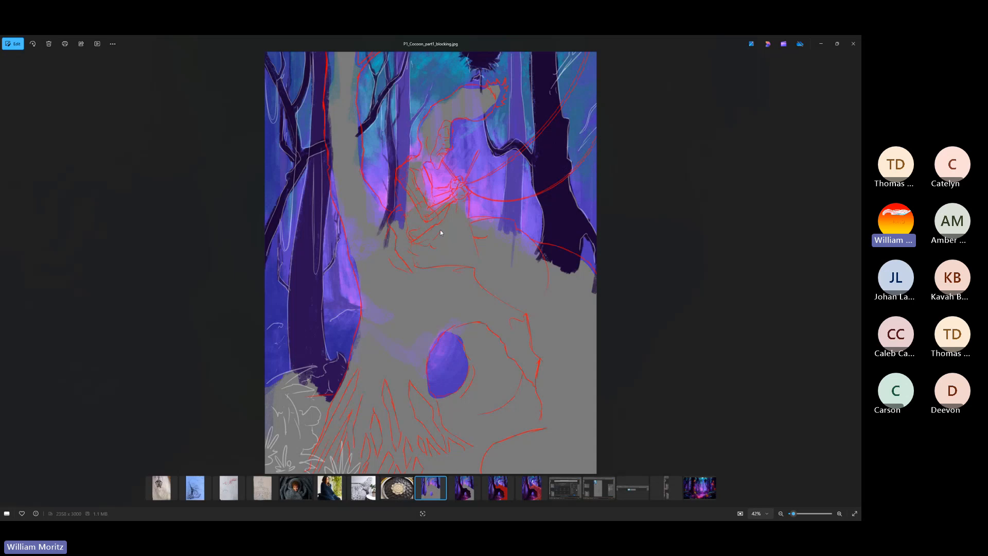
scroll(448, 170, "up", 5)
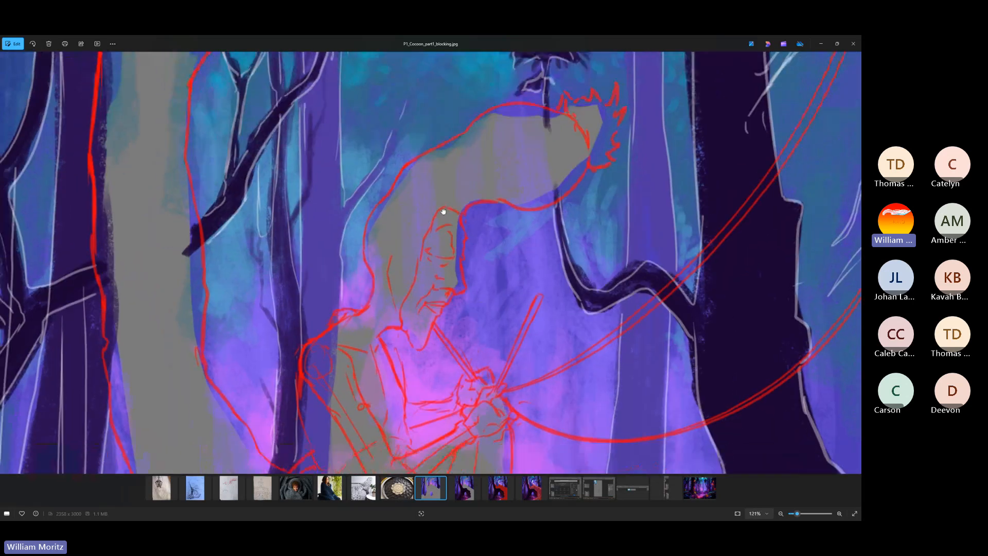
left_click_drag(443, 211, 471, 190)
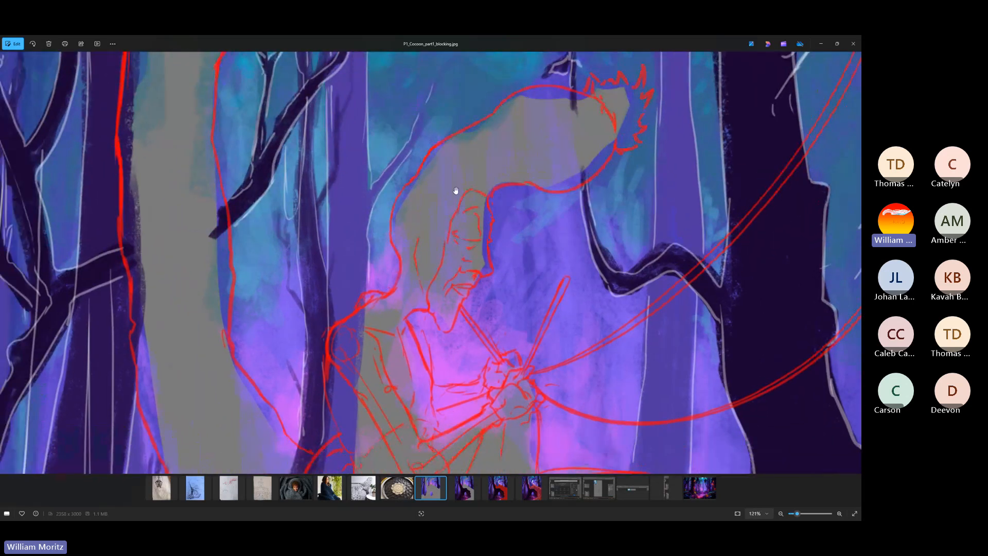
scroll(435, 283, "down", 3)
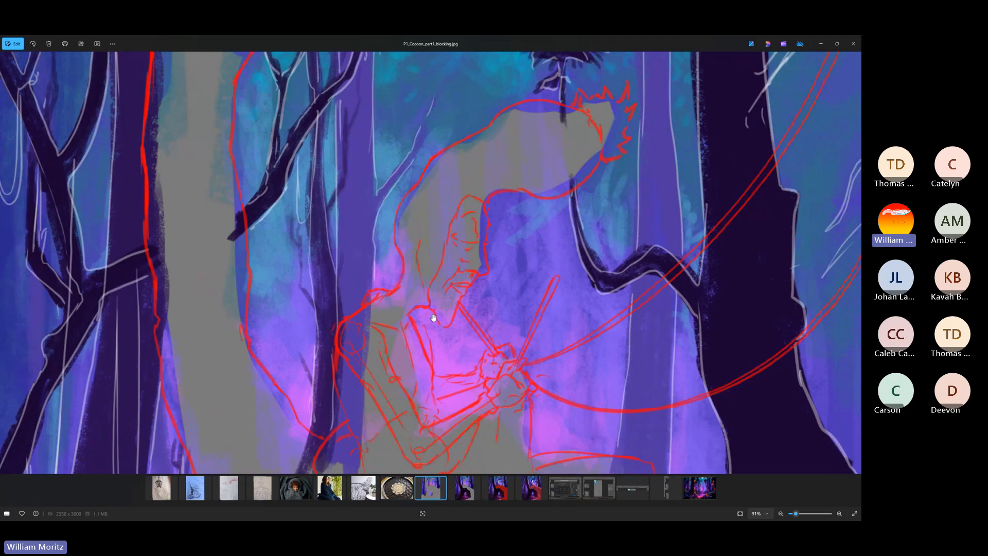
left_click_drag(423, 303, 393, 253)
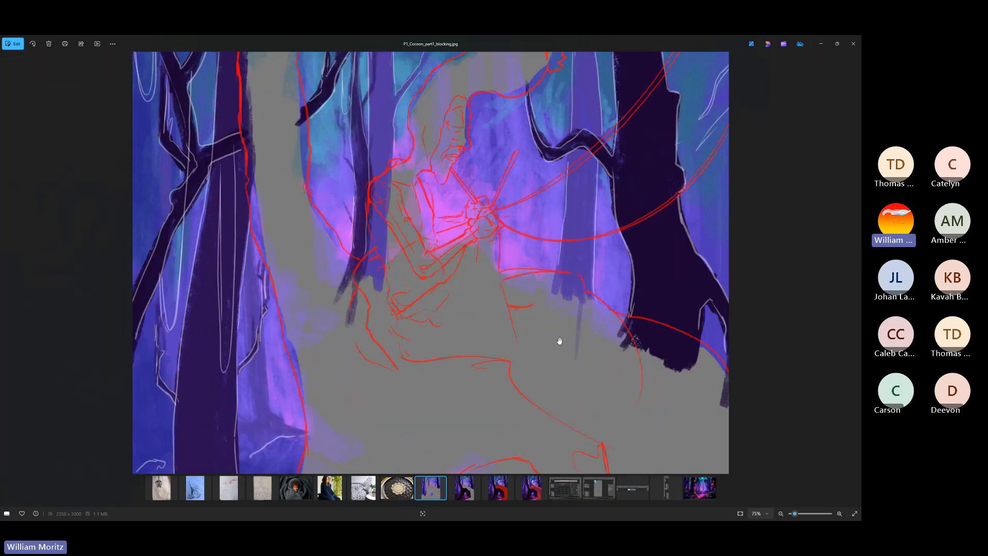
scroll(544, 337, "down", 2)
left_click_drag(470, 340, 453, 243)
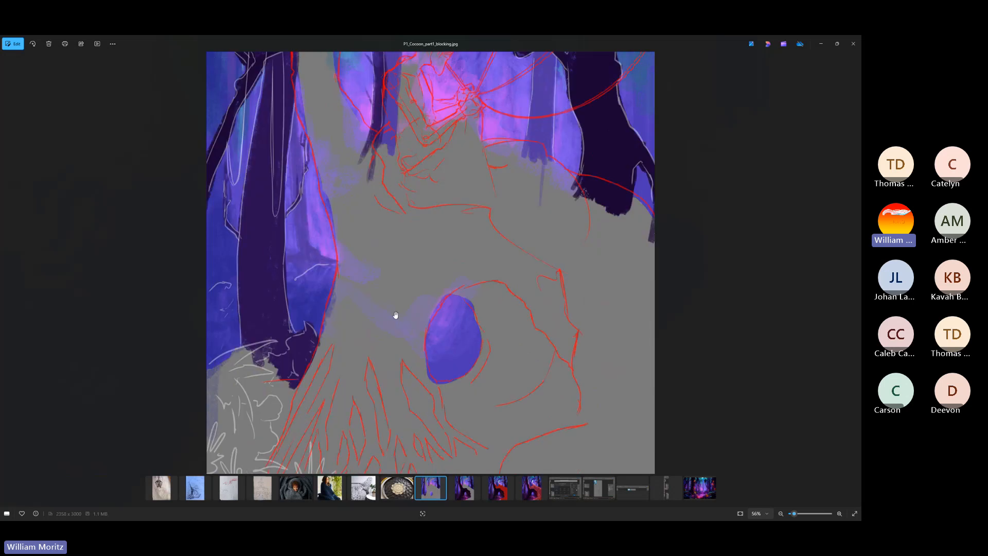
scroll(414, 297, "down", 2)
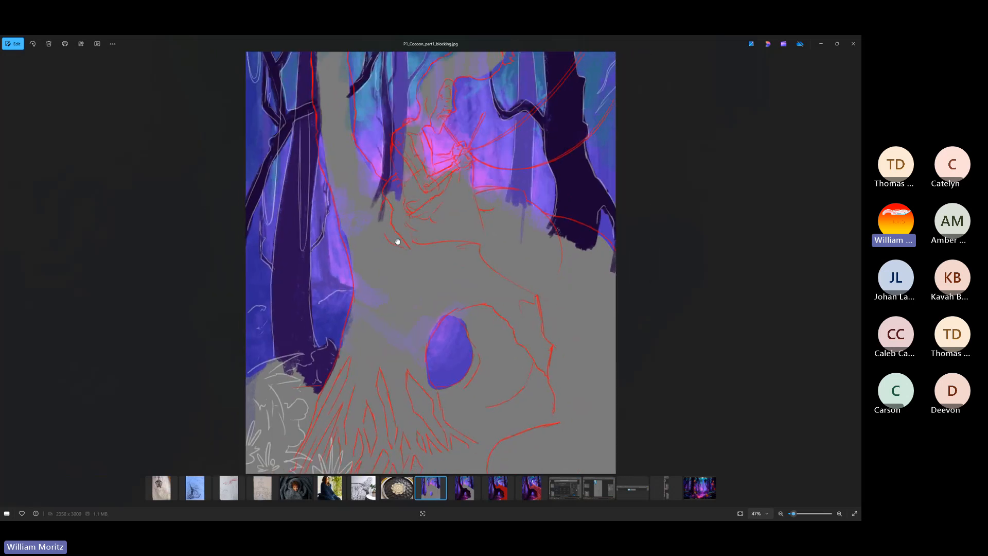
mouse_move(397, 239)
left_mouse_down()
mouse_move(400, 308)
mouse_move(401, 249)
left_mouse_up()
scroll(406, 240, "down", 1)
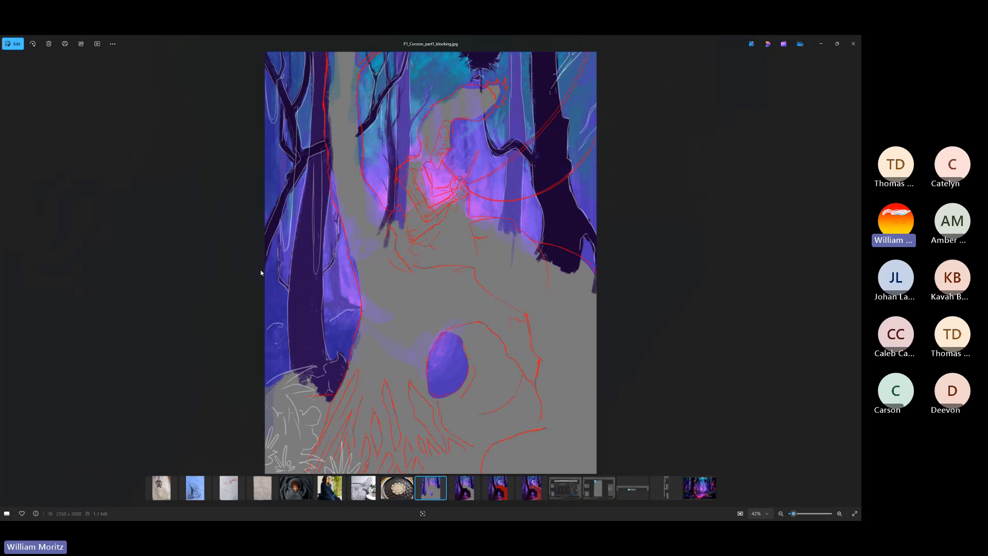
Bring up the neon mystical forest reference image and examine its dark foreground foliage up close
key("super")
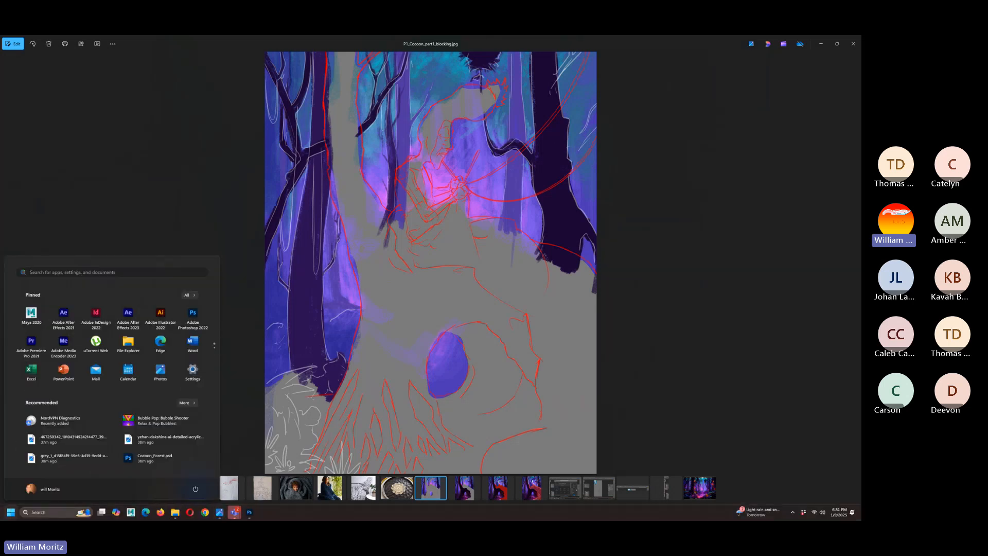
mouse_move(222, 513)
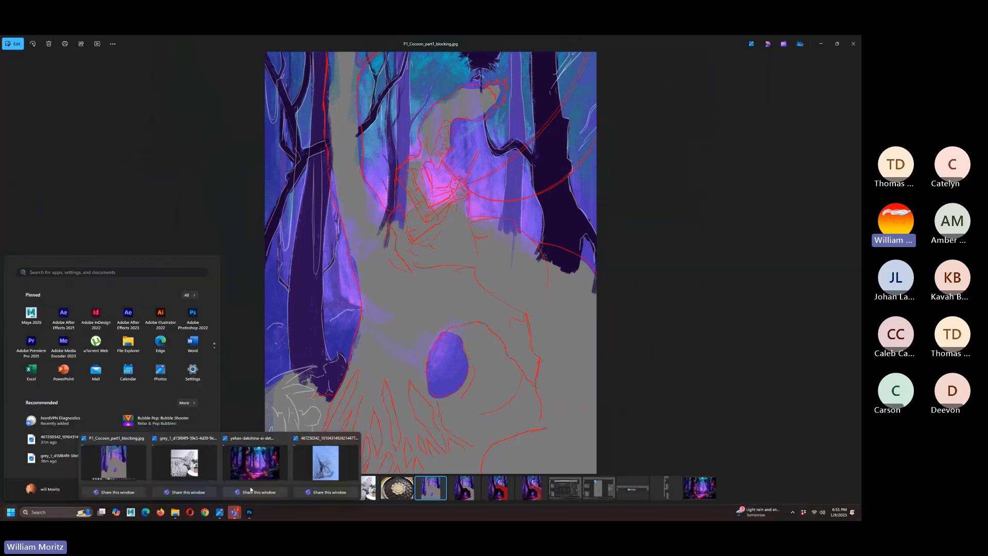
left_click(264, 466)
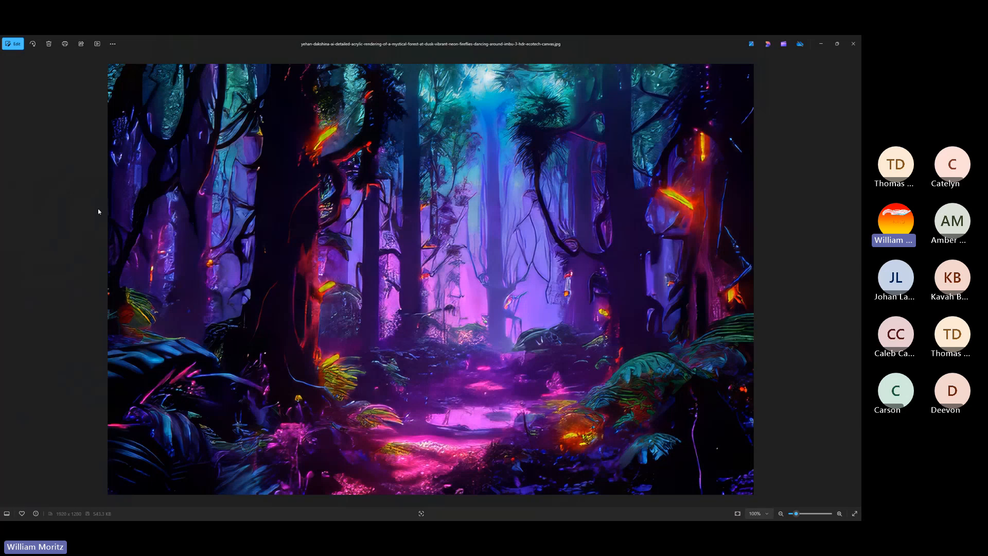
scroll(203, 348, "up", 1)
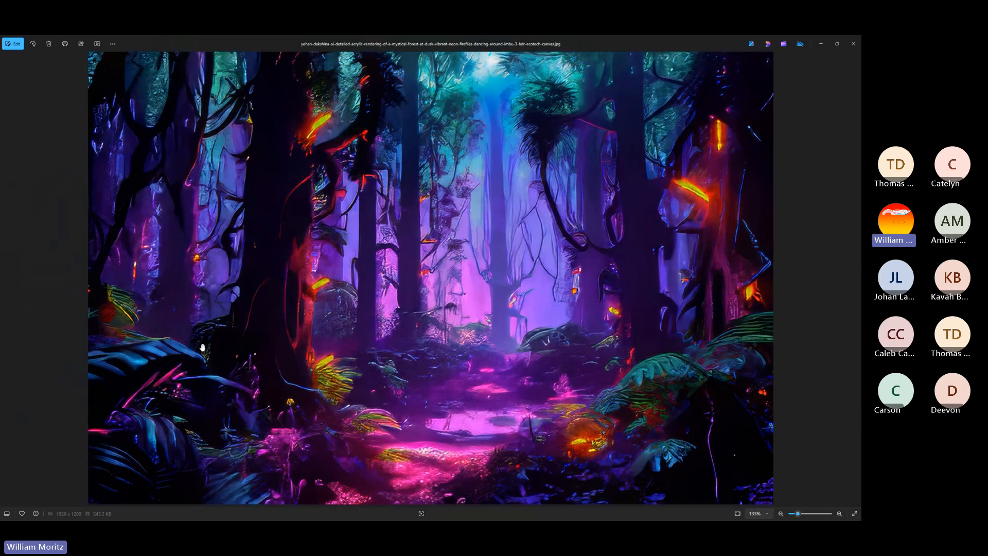
scroll(202, 348, "up", 4)
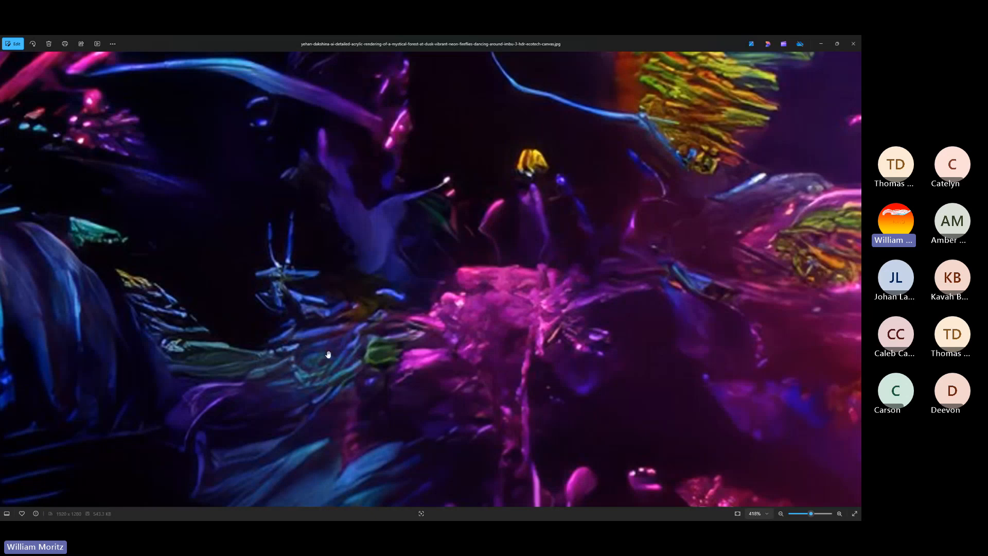
scroll(325, 357, "down", 1)
scroll(324, 357, "down", 5)
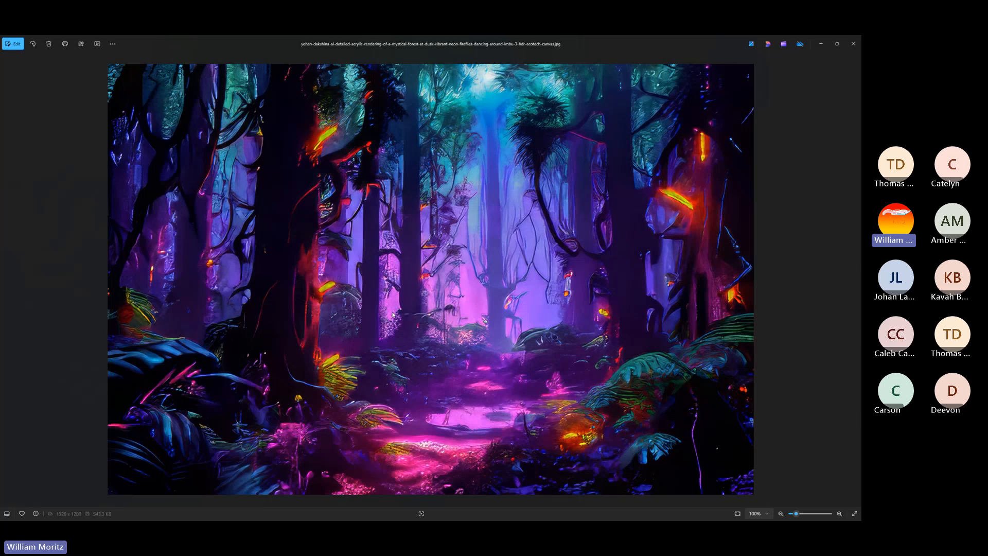
Examine the glowing background and the dark tree trunks in the forest reference, ending on the whole image
scroll(517, 287, "up", 5)
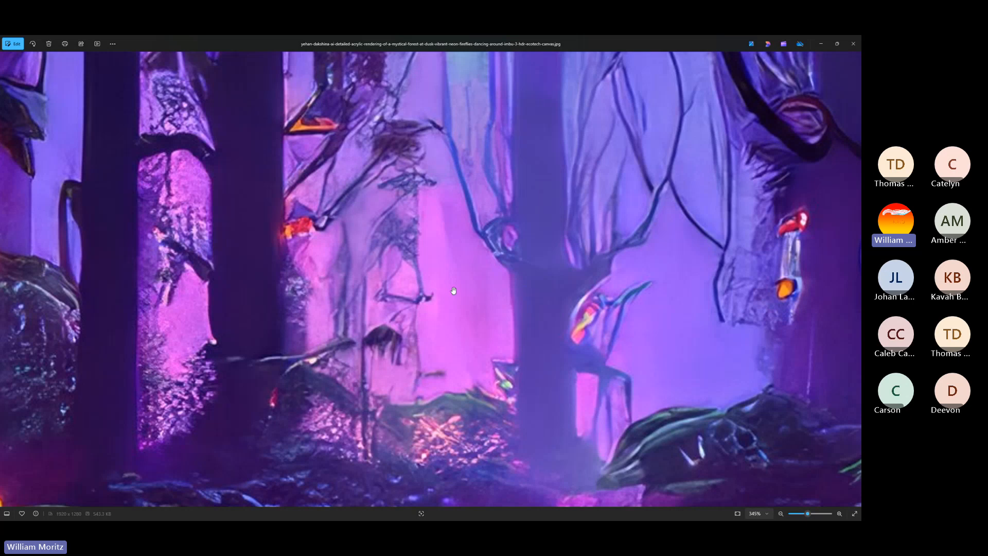
scroll(241, 260, "down", 4)
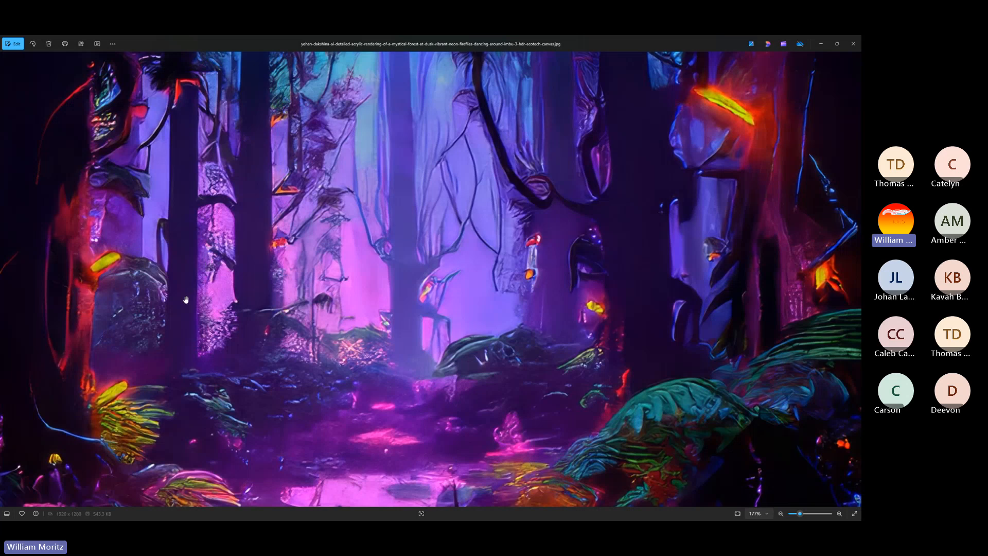
scroll(186, 299, "left", 5)
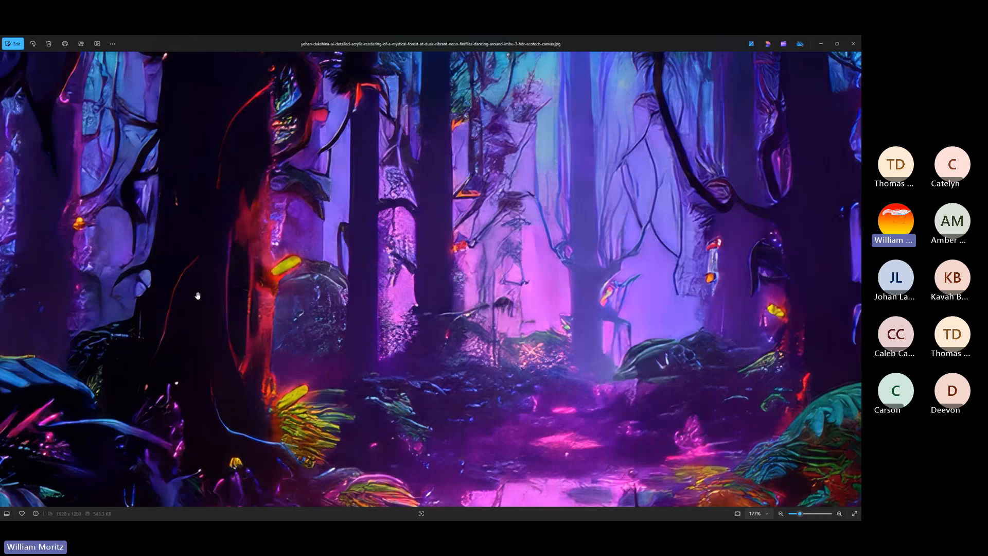
scroll(198, 293, "down", 2)
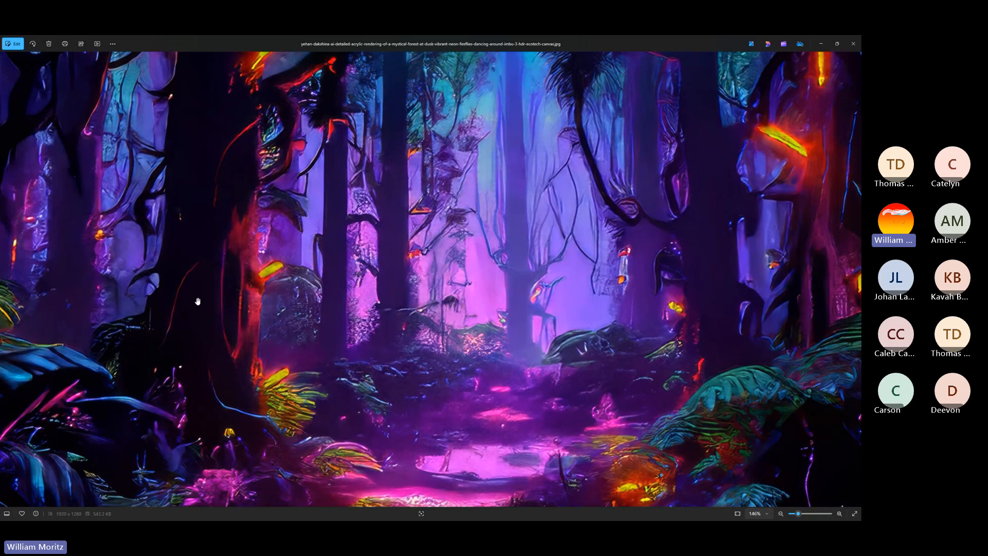
scroll(215, 314, "down", 2)
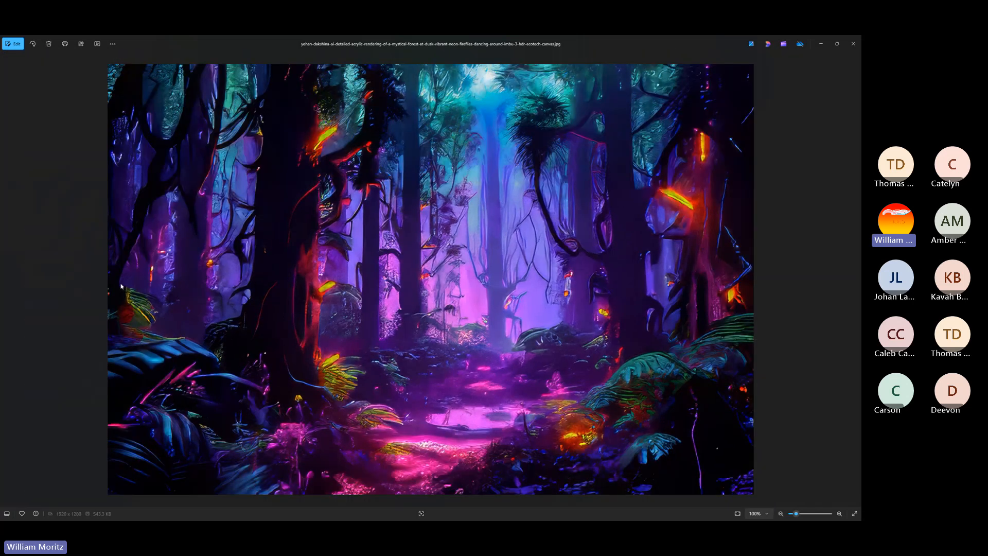
key("super")
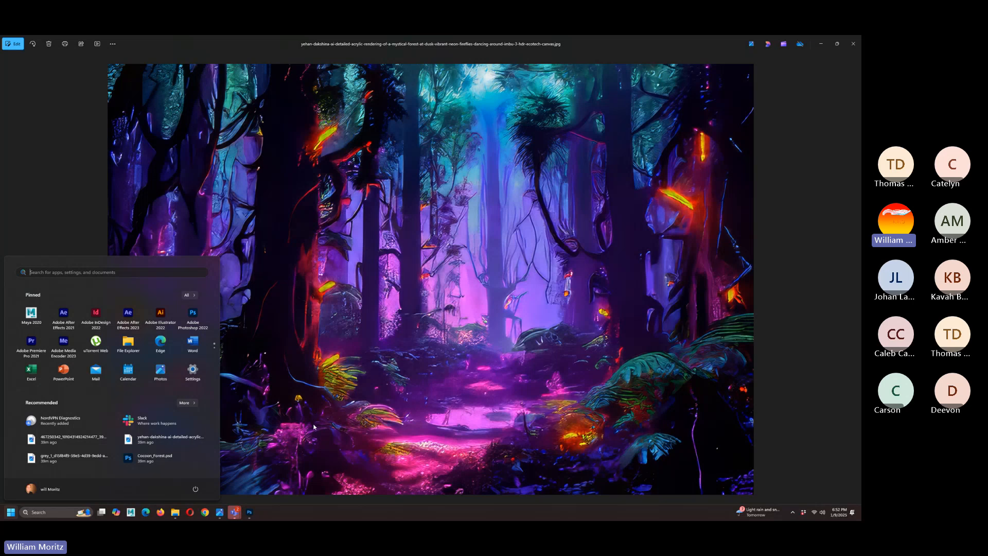
left_click(273, 342)
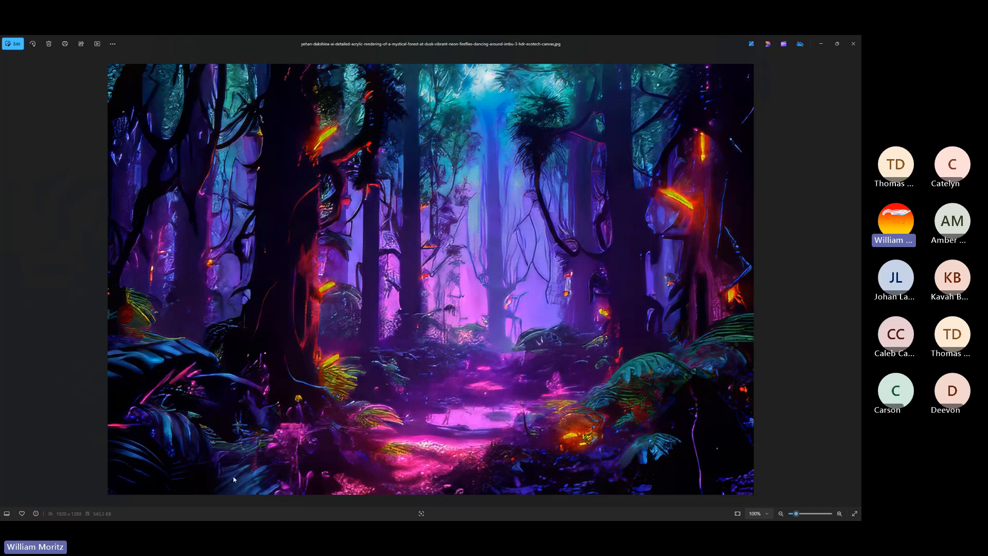
Bring up the reference photo of the chunky grey knitted blanket
key("super")
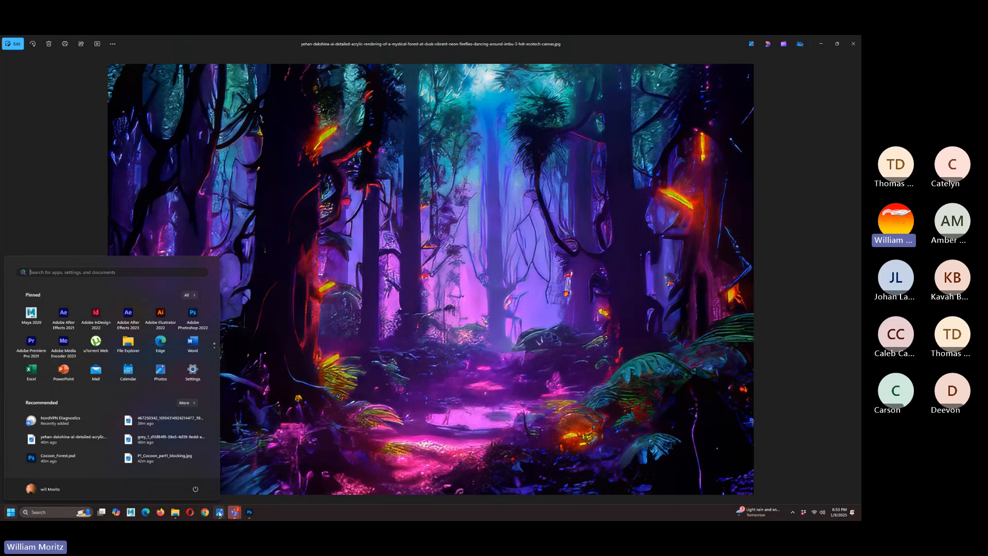
mouse_move(219, 513)
left_click(193, 430)
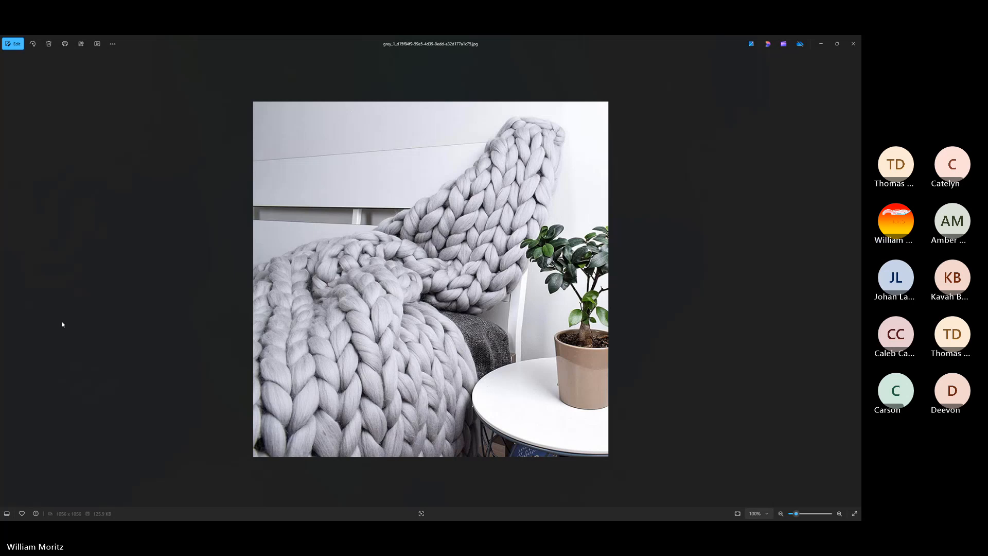
Return to P1_Cocoon_part1_blocking.jpg and examine the seated figure against the blocked-in forest background
key("super")
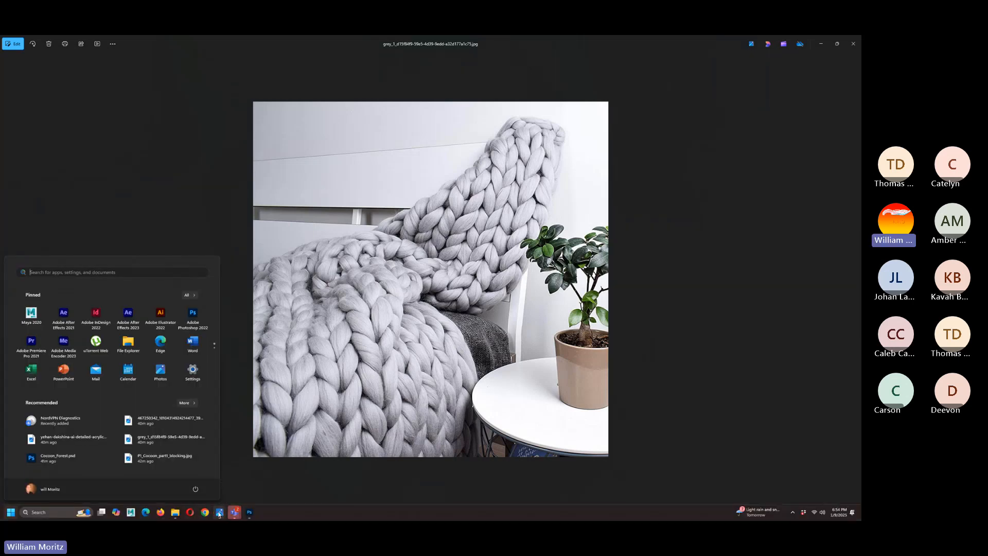
mouse_move(220, 511)
left_click(123, 472)
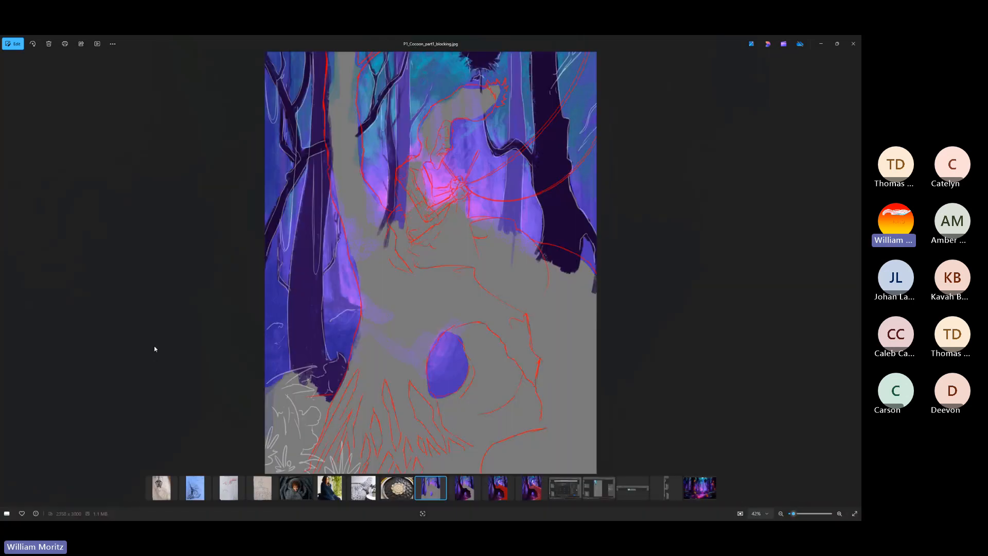
scroll(343, 227, "up", 5)
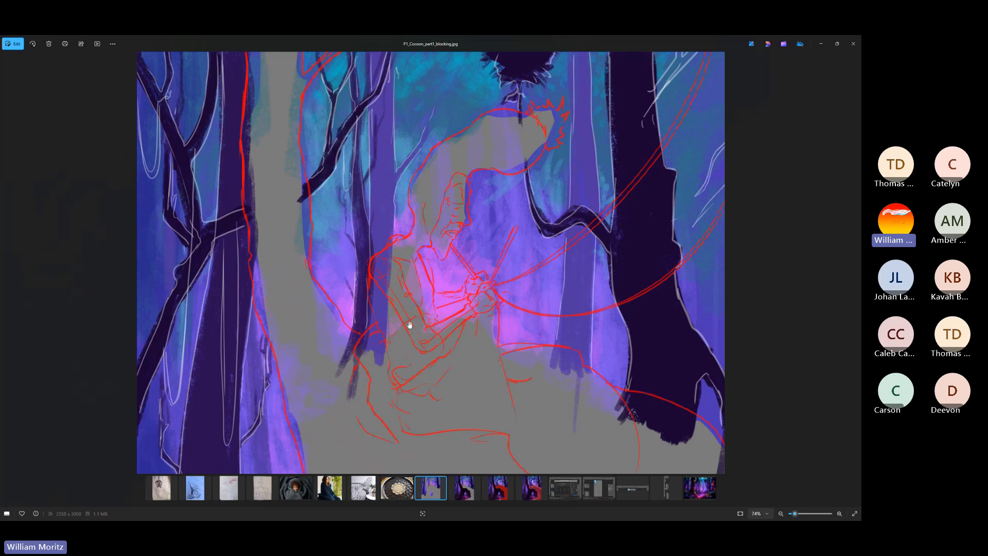
scroll(404, 253, "down", 3)
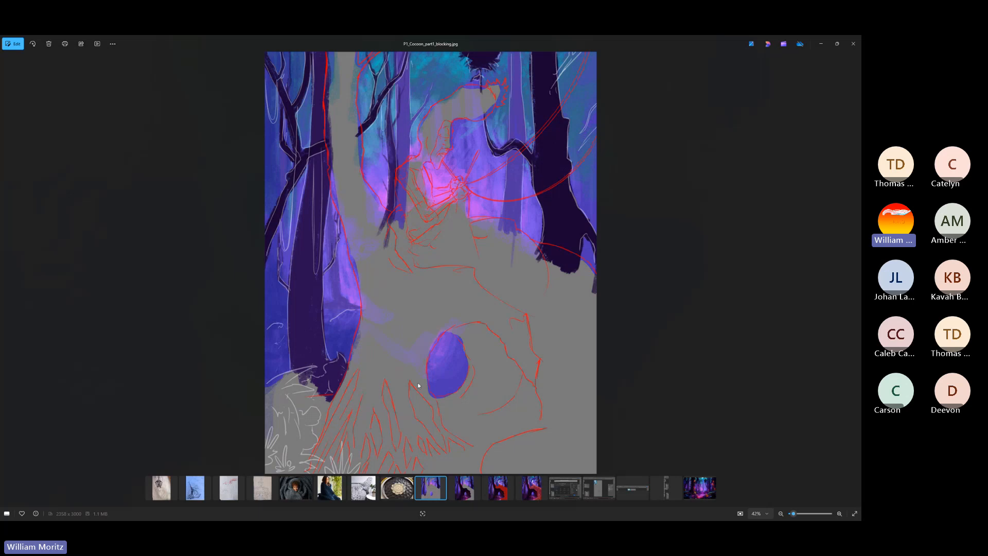
Show P1_Cocoon_part2_Blocking.jpg and examine the red-edged foreground tree trunk up close
left_click(464, 487)
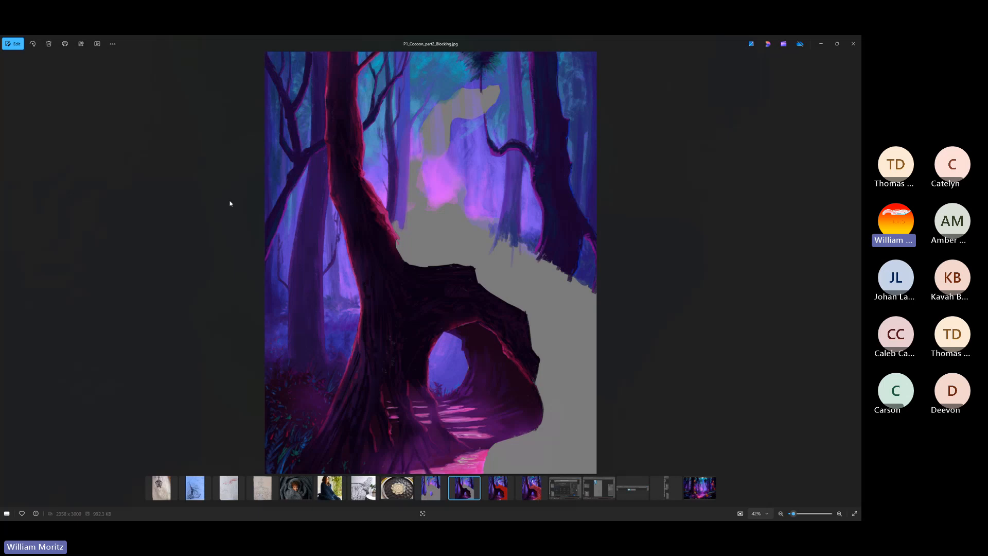
scroll(381, 128, "up", 5)
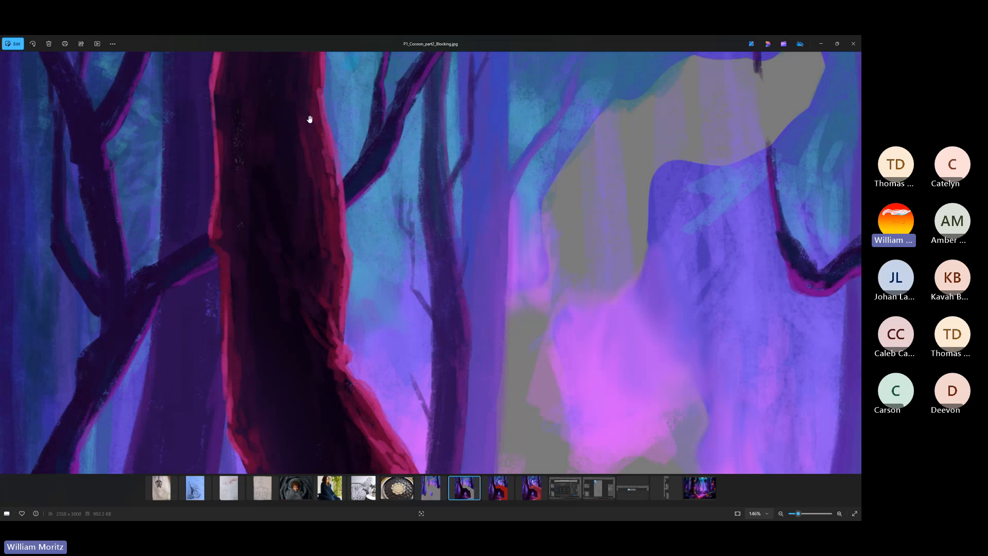
scroll(321, 270, "down", 5)
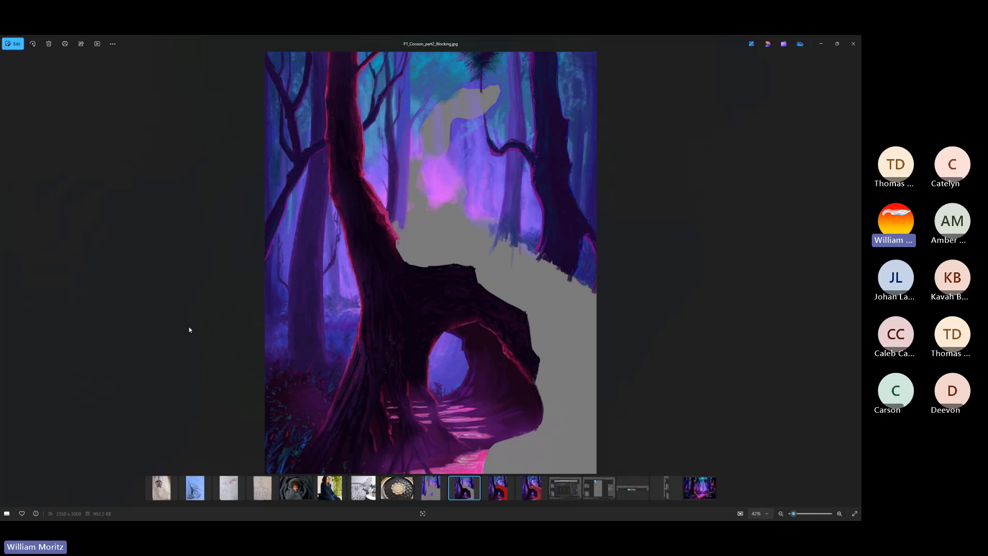
Examine the undergrowth, hollow arch and pink-lit path around the base of the foreground tree, ending on the whole image
scroll(189, 329, "up", 5)
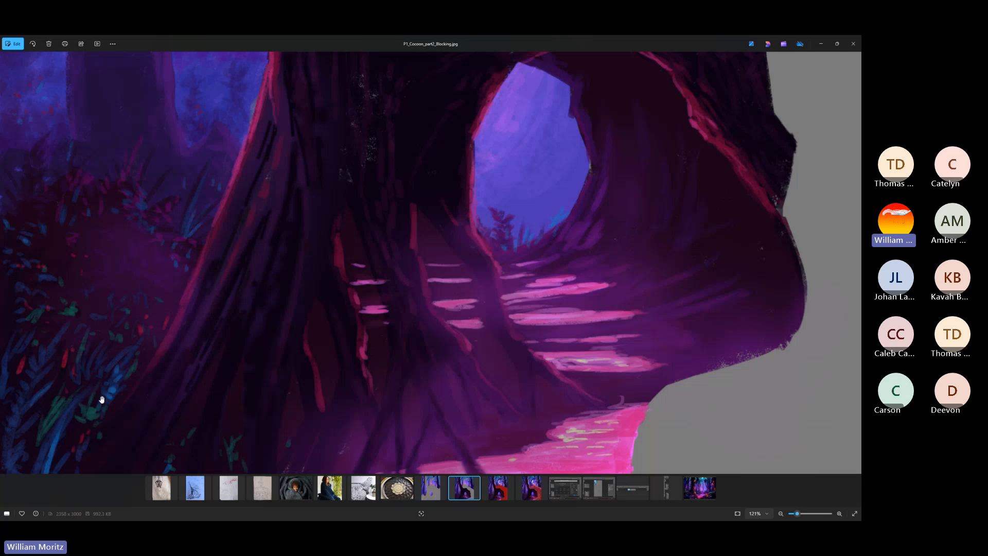
scroll(153, 291, "down", 3)
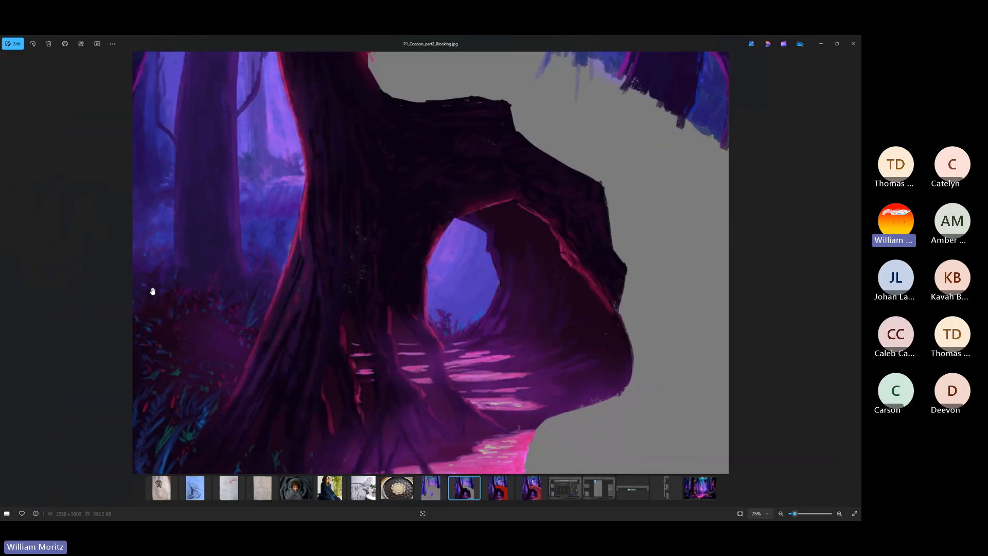
scroll(293, 232, "down", 3)
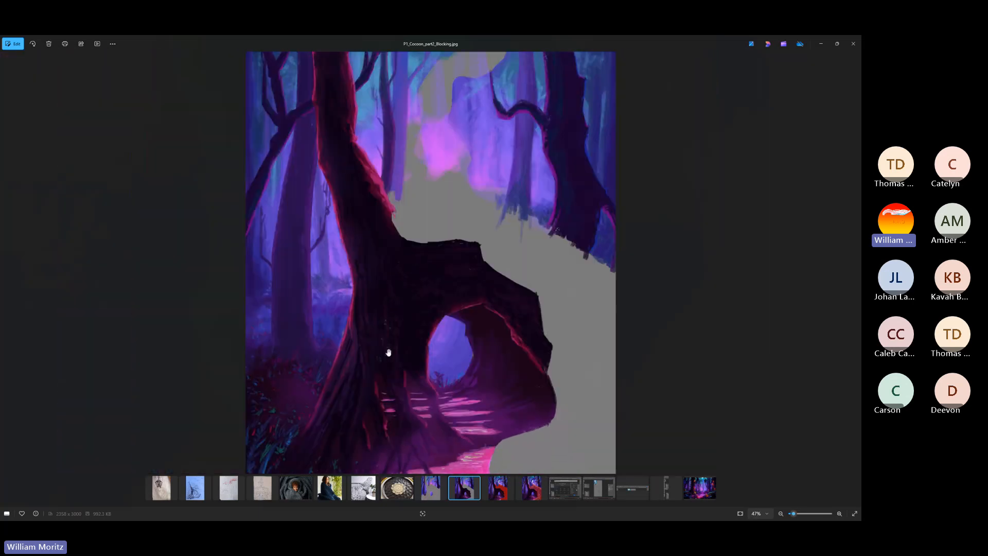
scroll(389, 352, "up", 3)
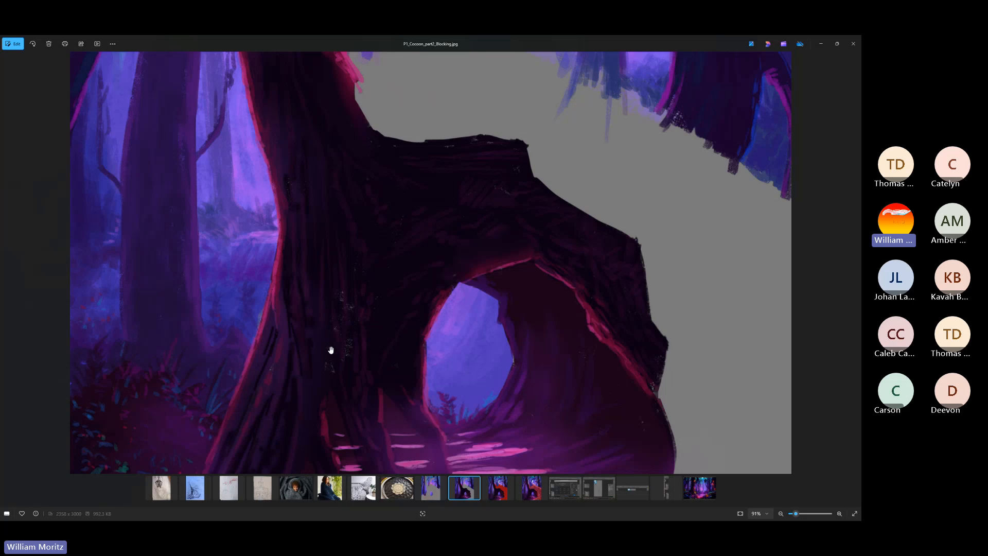
scroll(331, 350, "up", 5)
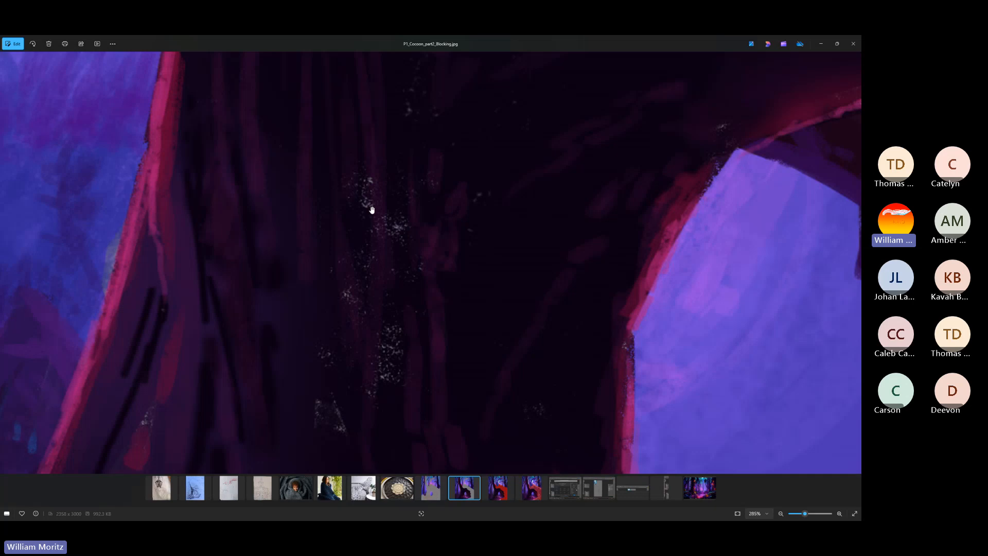
scroll(366, 353, "down", 5)
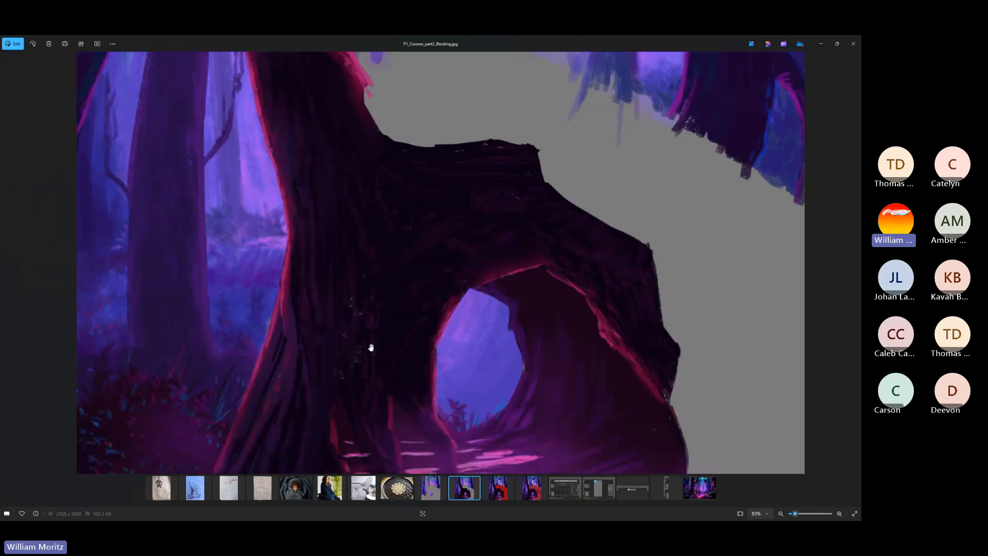
scroll(393, 388, "down", 3)
scroll(392, 388, "up", 4)
left_click_drag(392, 388, 370, 278)
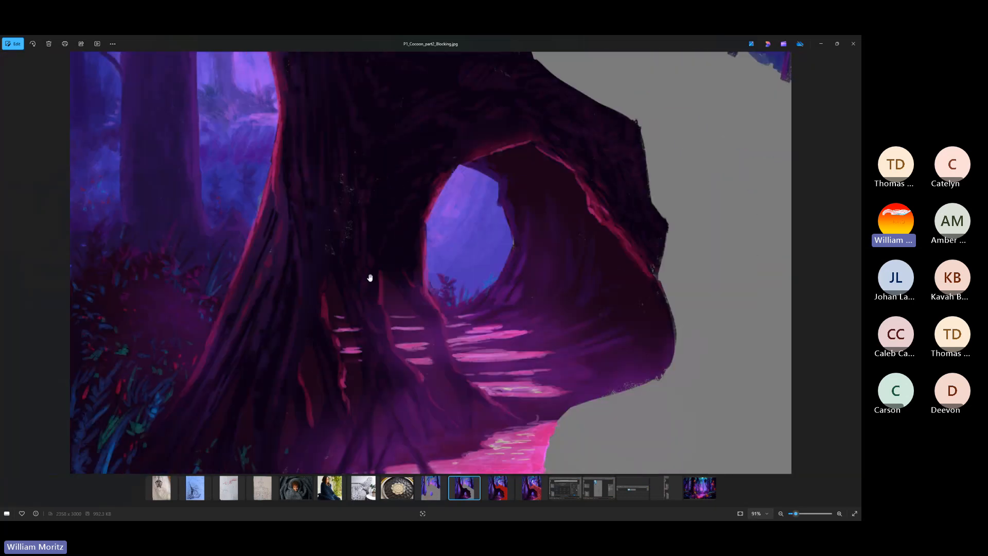
scroll(334, 296, "down", 4)
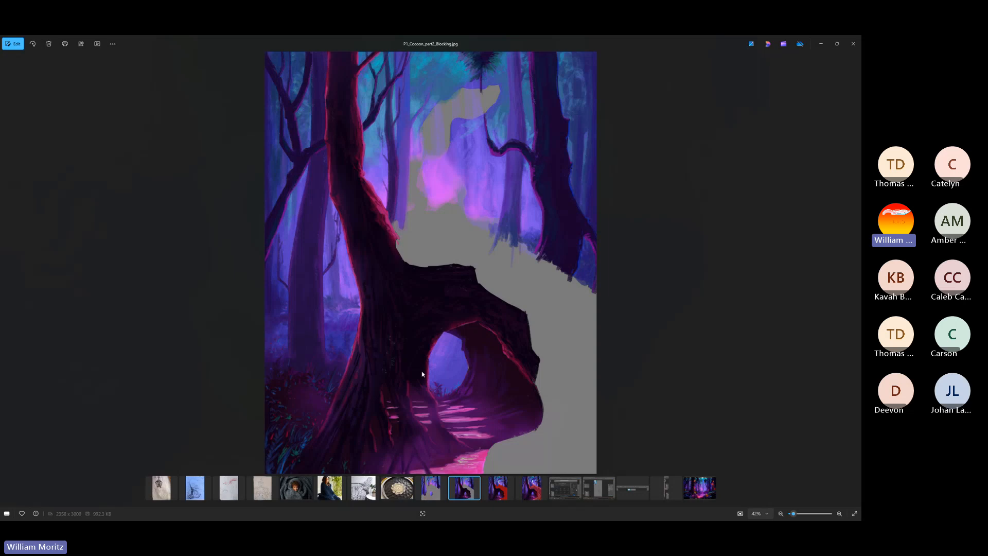
Inspect the brushwork on the roots, dark bark and arch of the foreground tree at high magnification, ending on the whole image
scroll(422, 374, "up", 10)
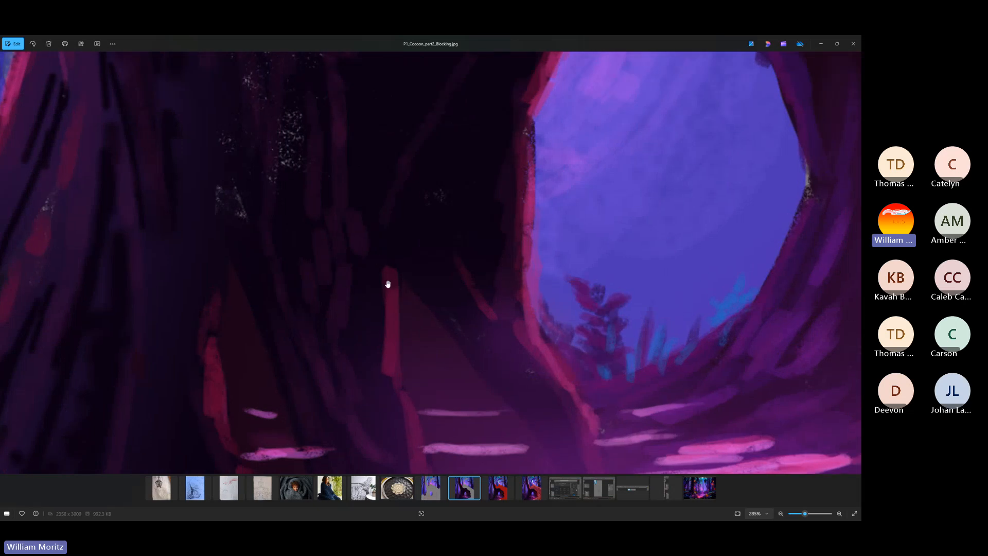
scroll(385, 309, "up", 5)
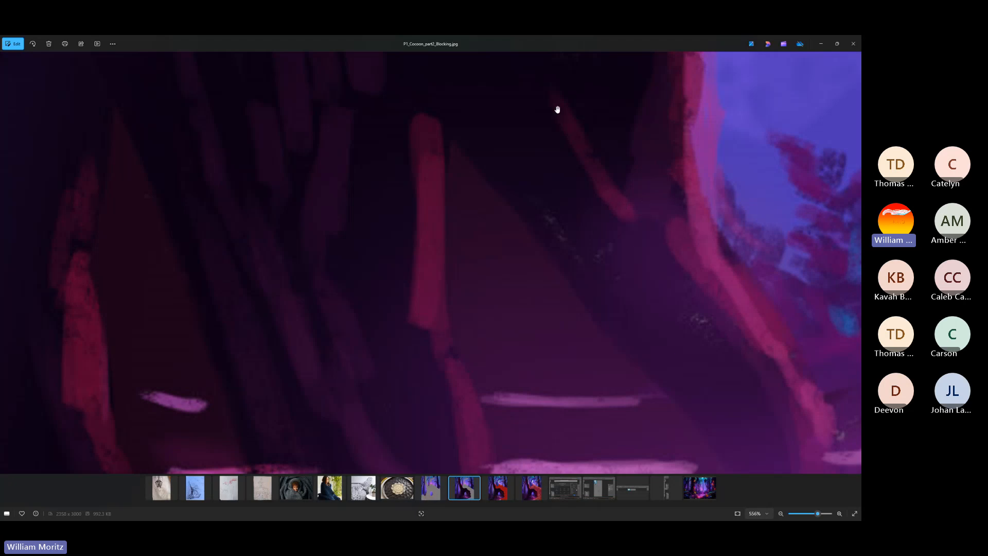
scroll(466, 252, "down", 2)
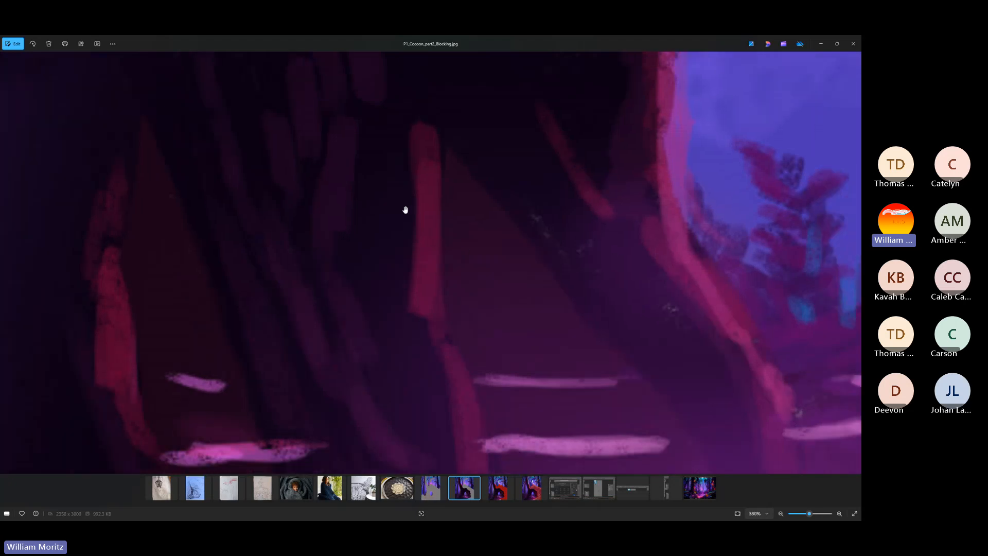
left_click_drag(404, 177, 399, 338)
left_click_drag(340, 139, 377, 333)
left_click_drag(433, 214, 449, 378)
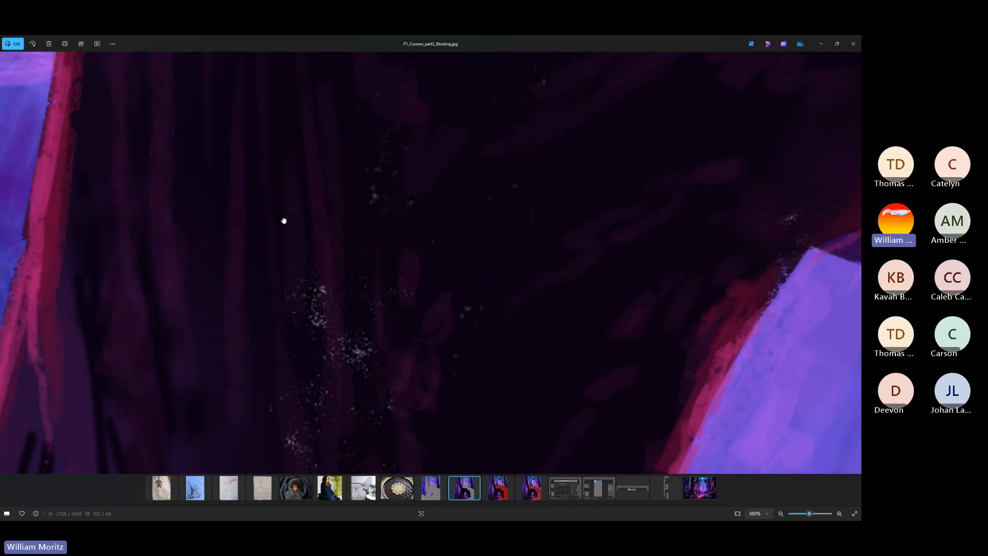
left_click_drag(213, 170, 373, 352)
left_click_drag(619, 168, 402, 253)
scroll(402, 252, "down", 5)
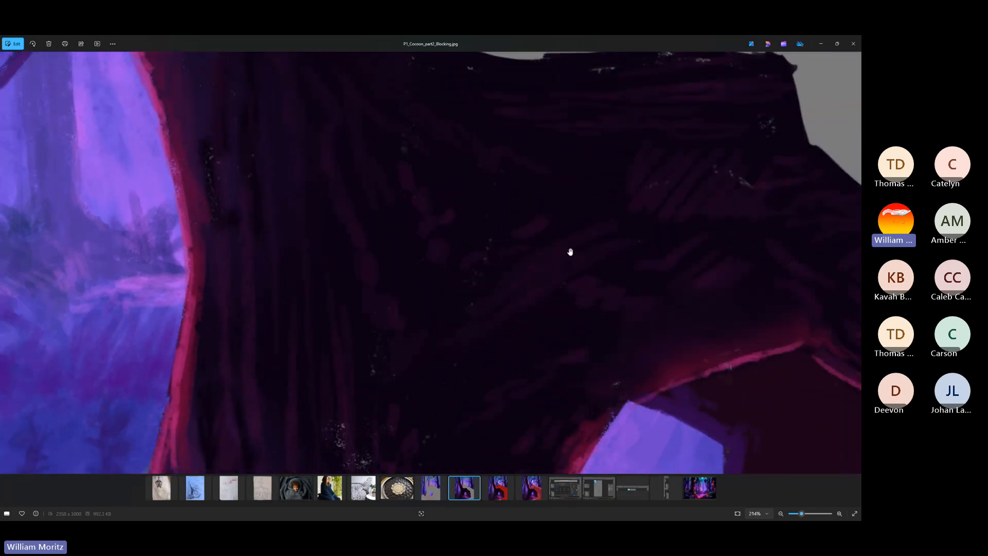
scroll(397, 283, "down", 6)
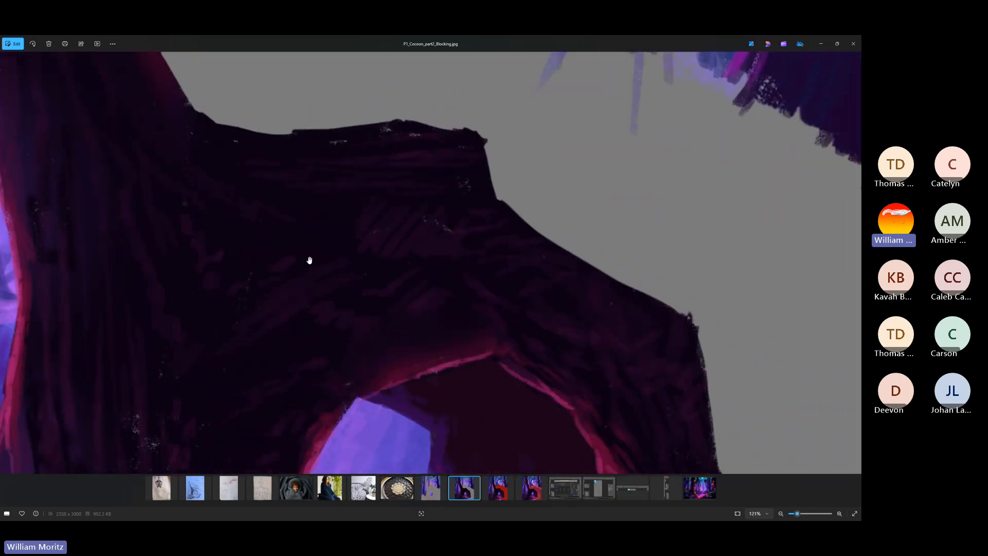
scroll(330, 272, "down", 4)
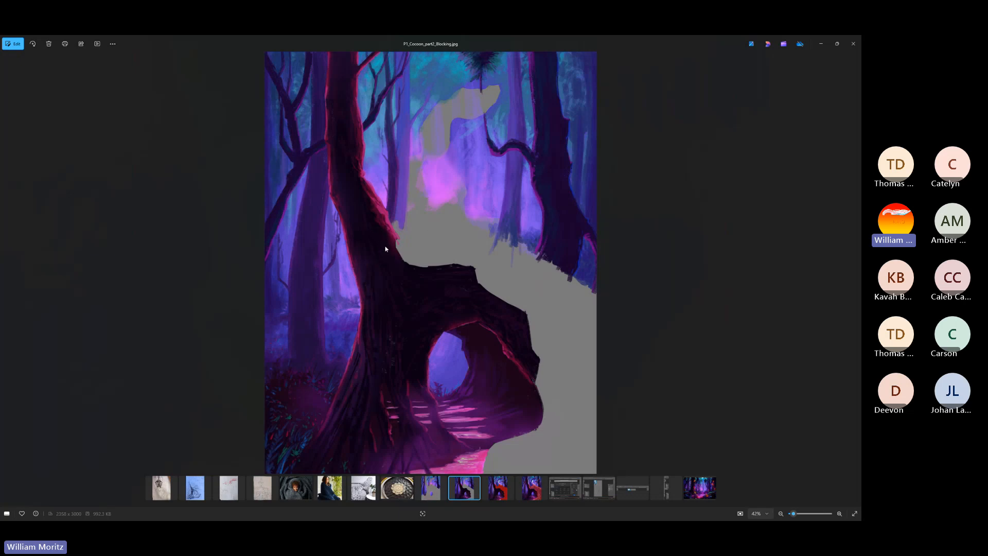
Show P1_Cocoon_part3_ForeGround.jpg and examine the seated figure's flat color shapes and the green line work on the face
left_click(495, 494)
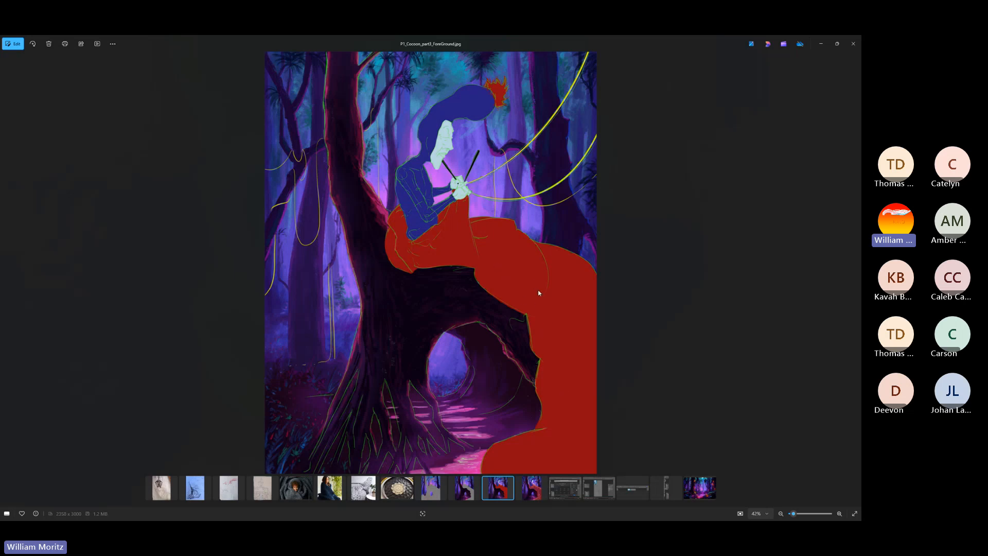
scroll(453, 251, "up", 5)
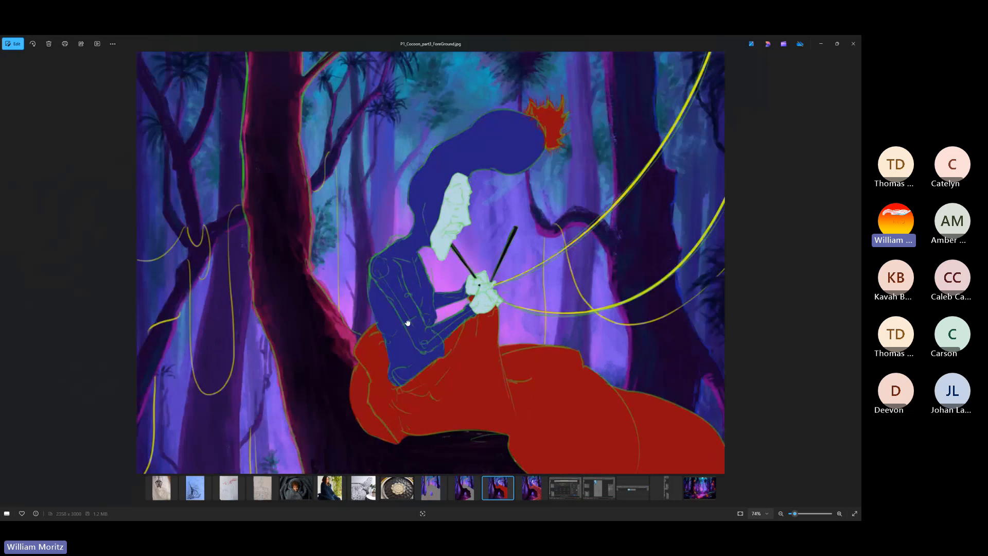
scroll(435, 282, "up", 2)
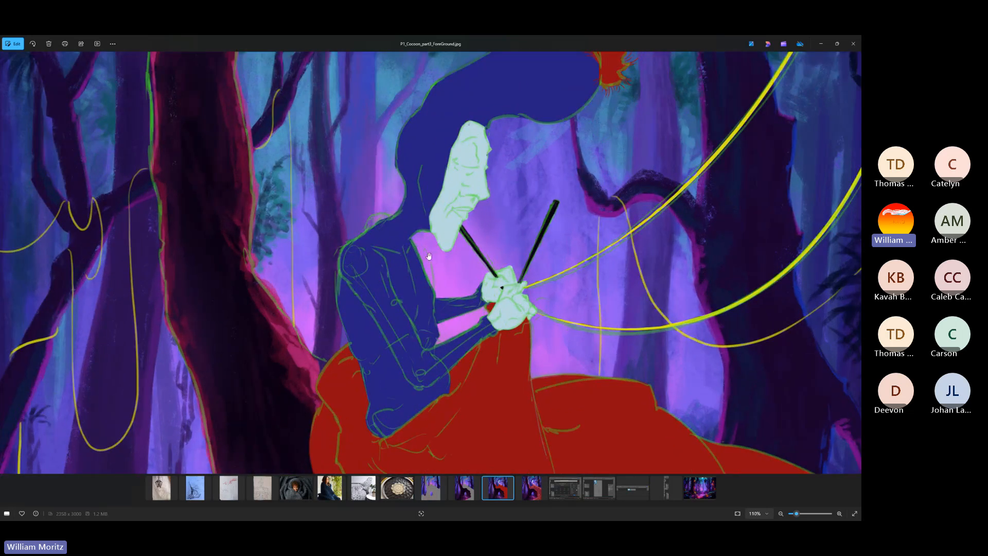
scroll(429, 257, "up", 2)
scroll(412, 288, "up", 3)
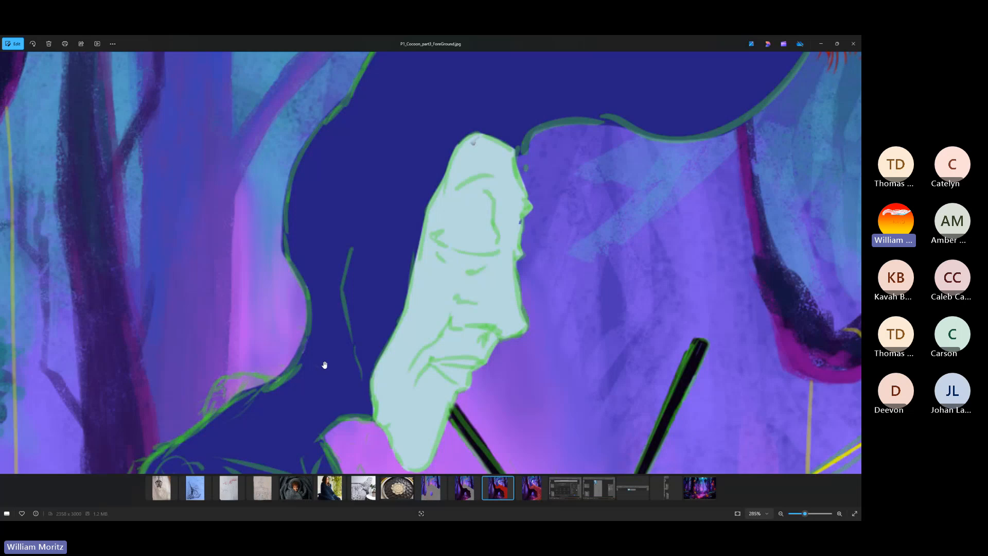
scroll(326, 365, "down", 7)
scroll(468, 370, "down", 4)
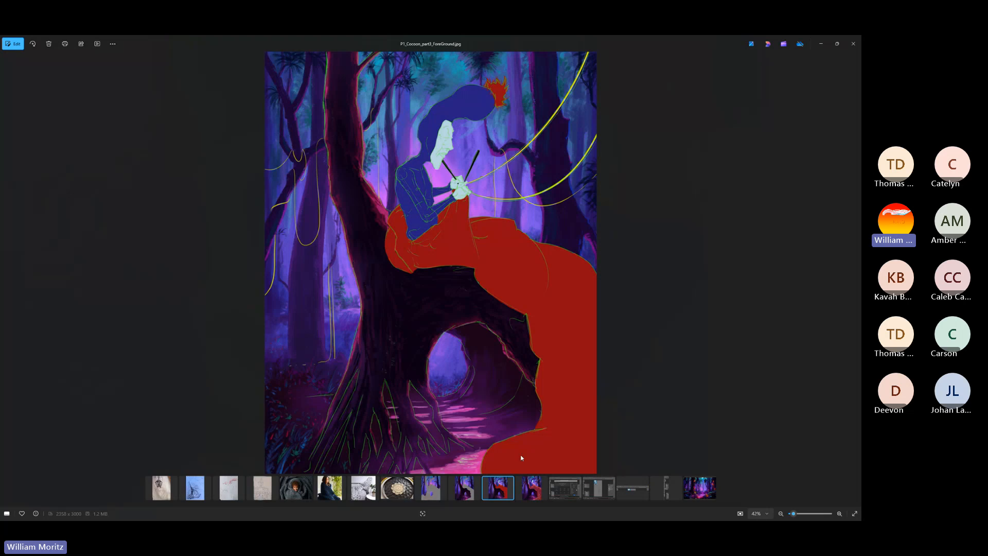
Show P1_Cocoon_part4_Glowing.jpg and examine the glowing knitted blanket from the lap down to the hollow tree, ending on the whole image
left_click(531, 489)
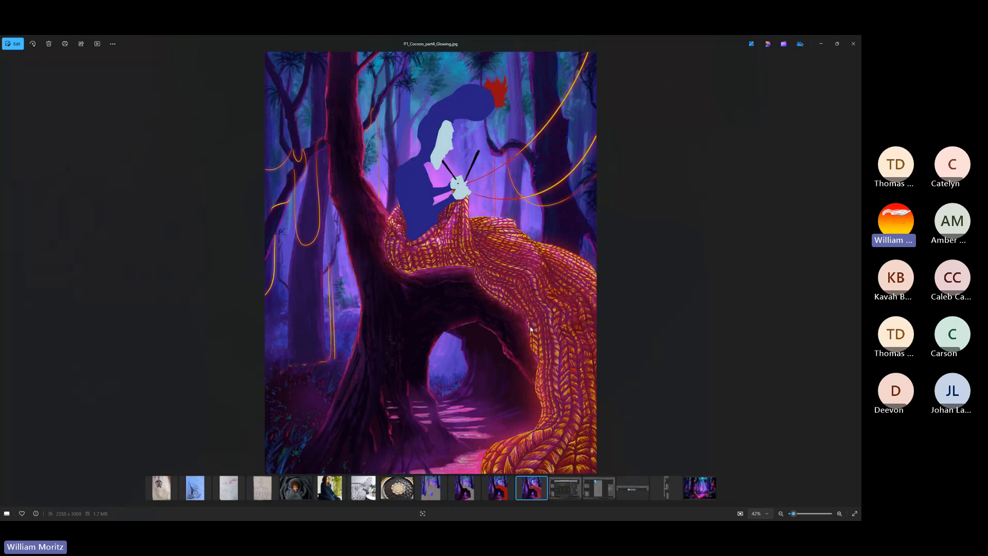
scroll(537, 319, "up", 3)
scroll(538, 310, "up", 6)
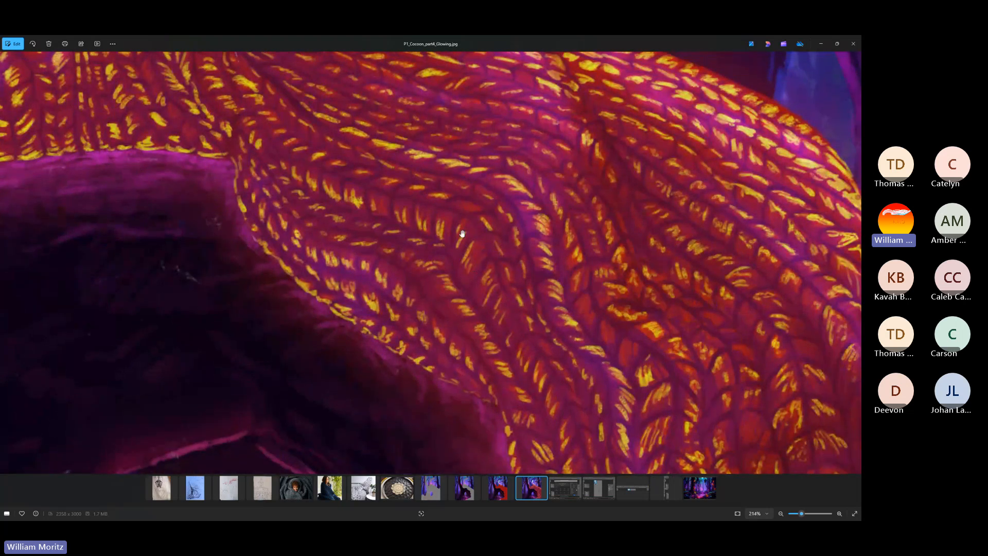
left_click_drag(425, 198, 444, 296)
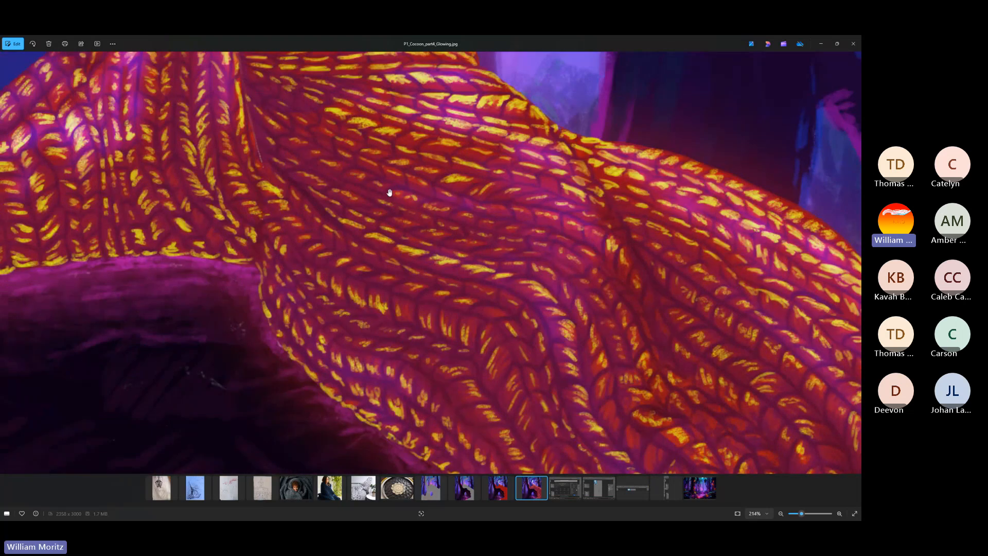
left_click_drag(451, 355, 412, 214)
mouse_move(599, 266)
left_mouse_down()
mouse_move(546, 214)
mouse_move(541, 149)
left_mouse_up()
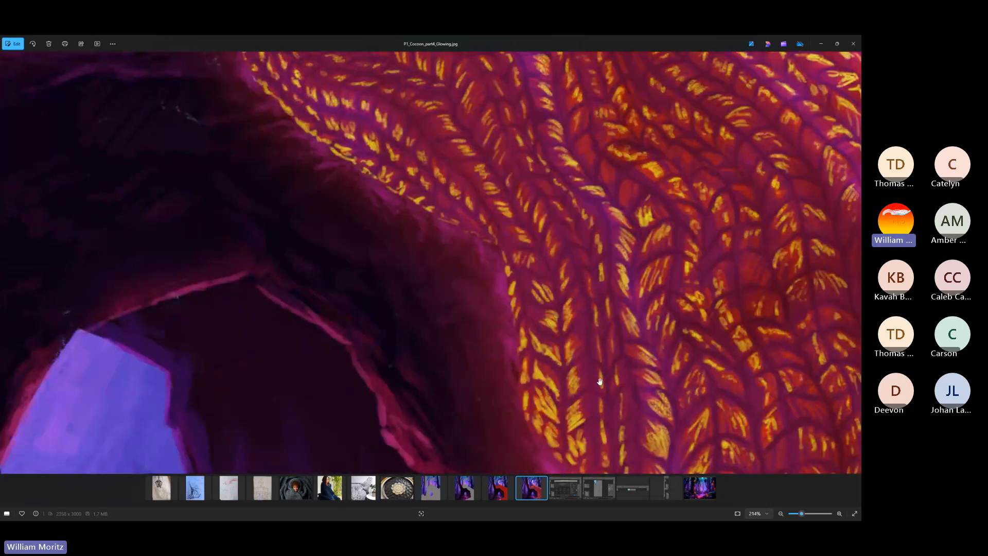
mouse_move(597, 379)
left_mouse_down()
mouse_move(568, 253)
mouse_move(607, 289)
mouse_move(607, 207)
left_mouse_up()
scroll(677, 406, "up", 5)
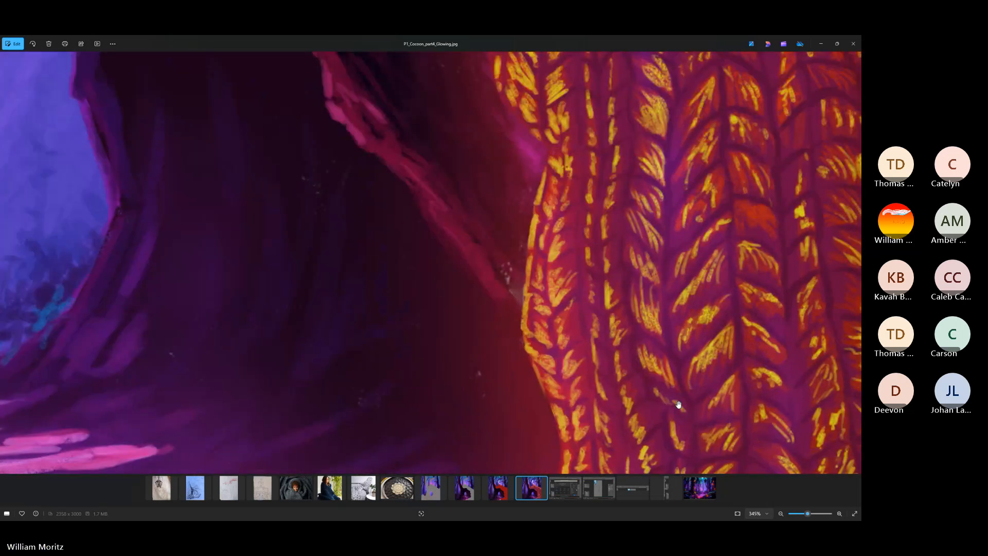
scroll(630, 345, "down", 6)
scroll(617, 332, "down", 5)
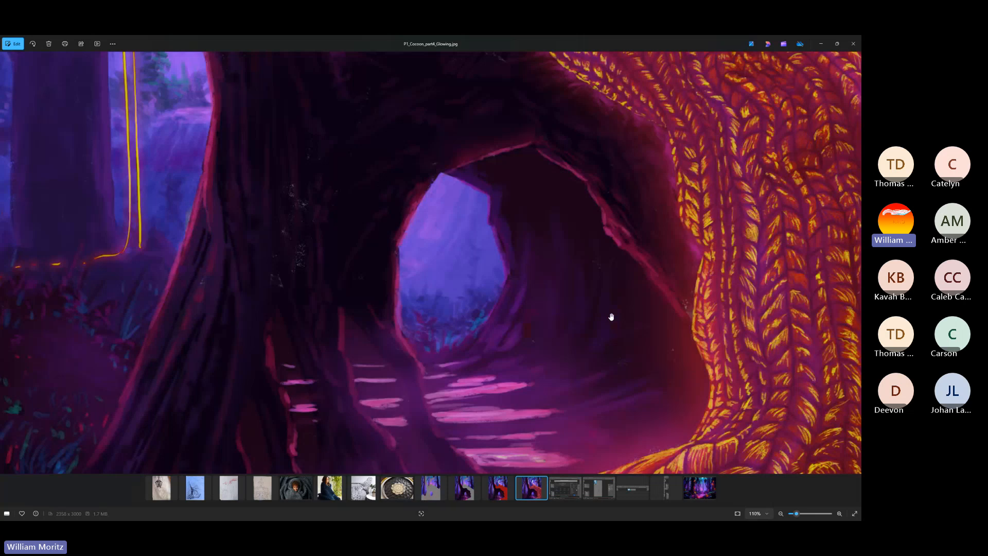
scroll(611, 316, "down", 5)
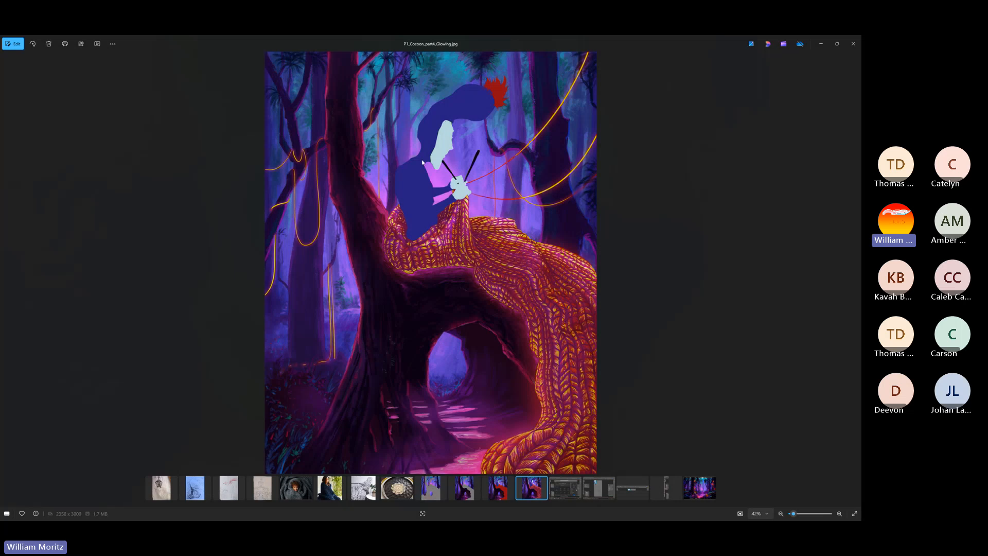
Examine the flat-colored figure, the knitting hands and the glowing yarn strands, ending on the whole image
scroll(422, 162, "up", 5)
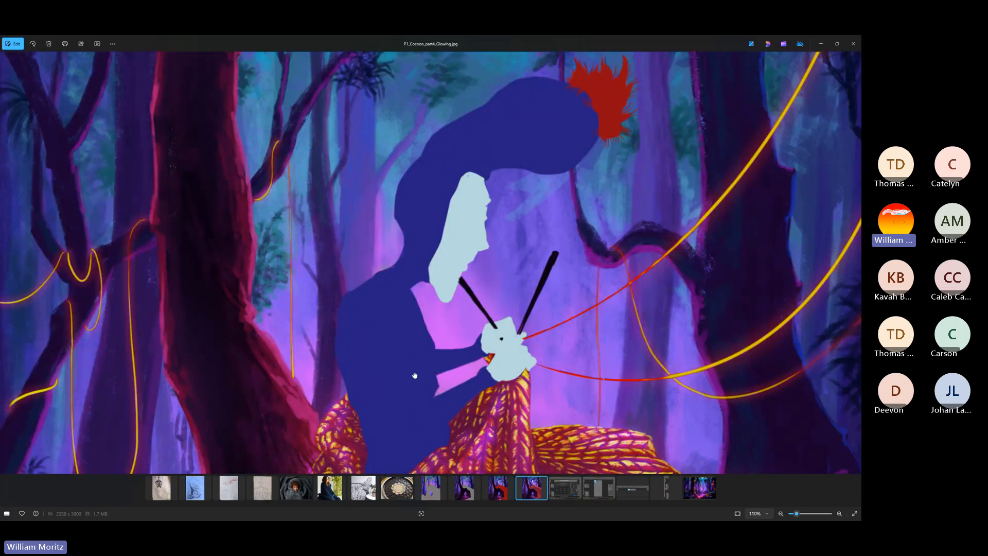
left_click_drag(415, 375, 478, 298)
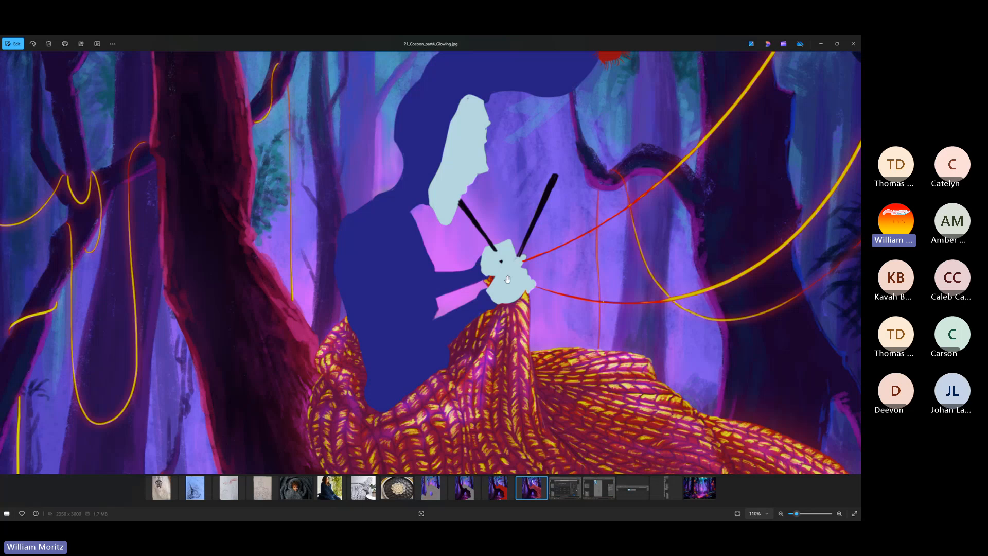
scroll(444, 386, "down", 4)
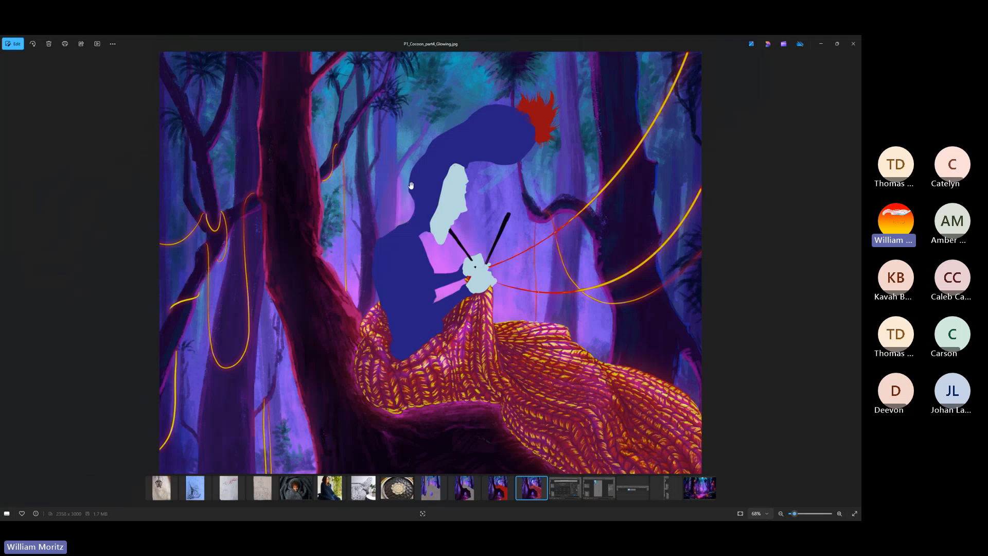
scroll(416, 219, "down", 2)
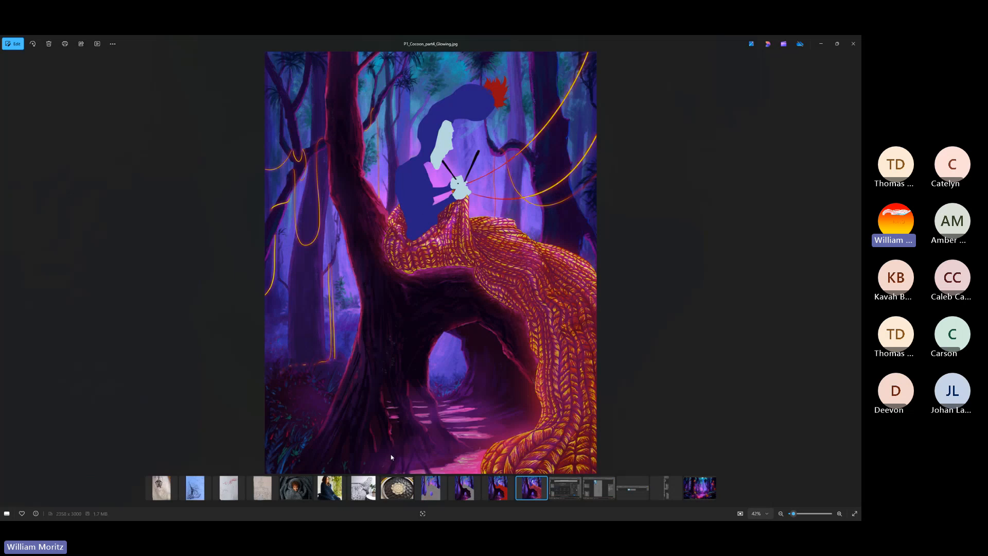
Switch to Cocoon_Forest.psd in Photoshop, lengthen and reposition the layer list, and bring the lowest background layers into view
key("super")
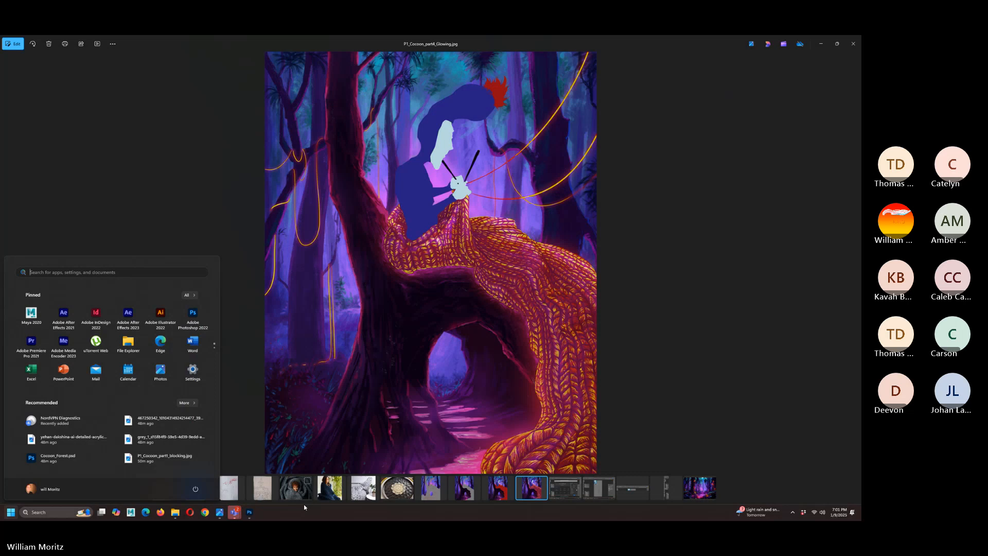
left_click(252, 514)
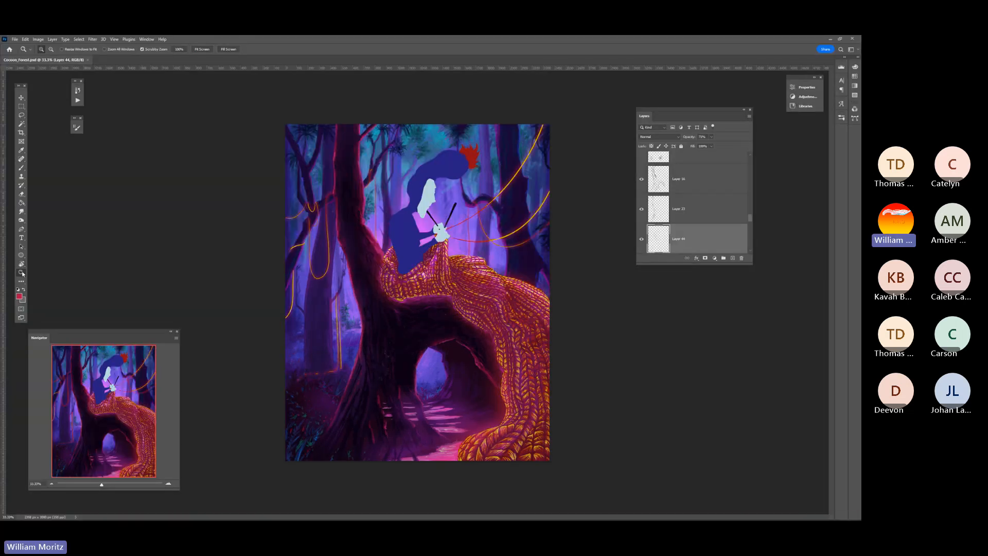
left_click_drag(664, 265, 661, 447)
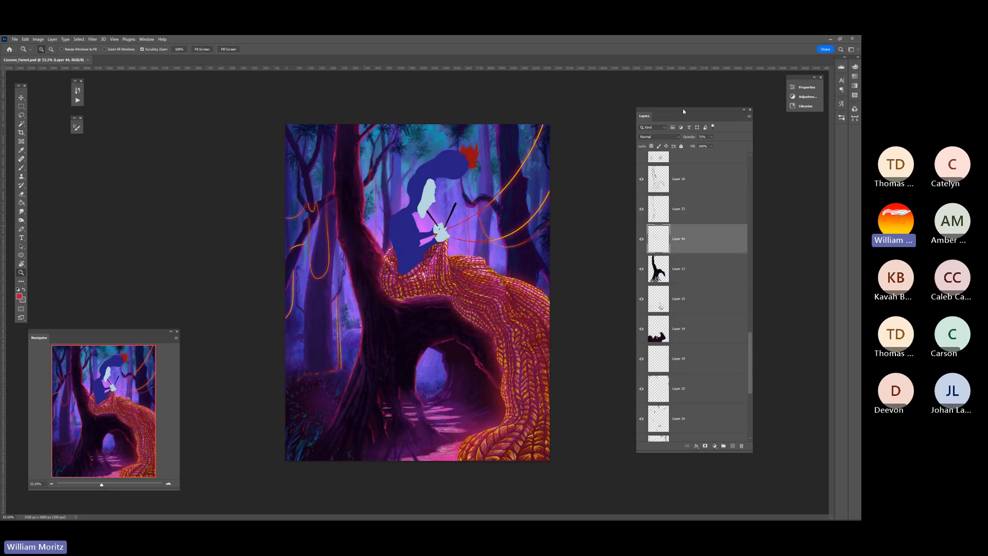
left_click_drag(684, 110, 673, 93)
scroll(668, 276, "down", 5)
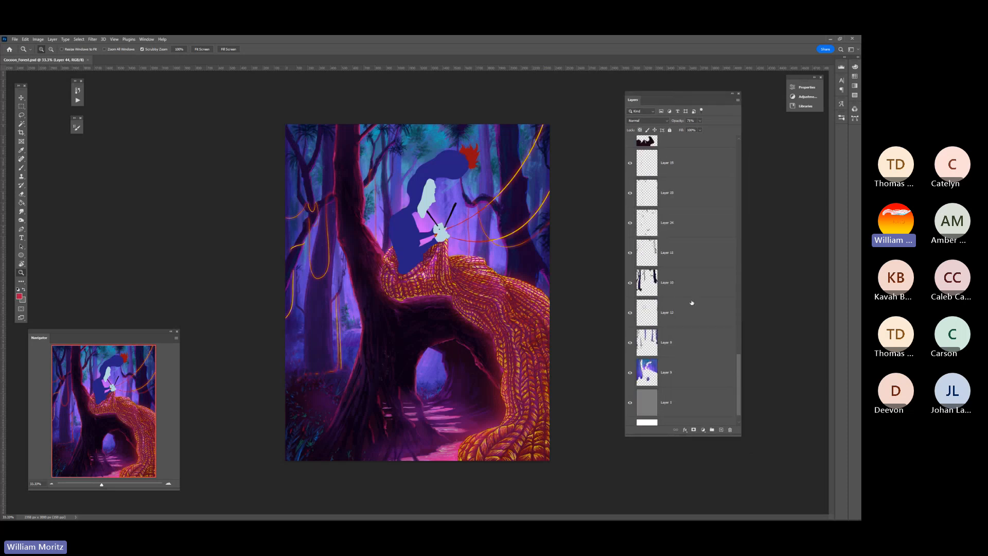
Narrow the layer list slightly, activate the Move tool and select the black tree trunk layer, Layer 13
left_click_drag(740, 380, 738, 372)
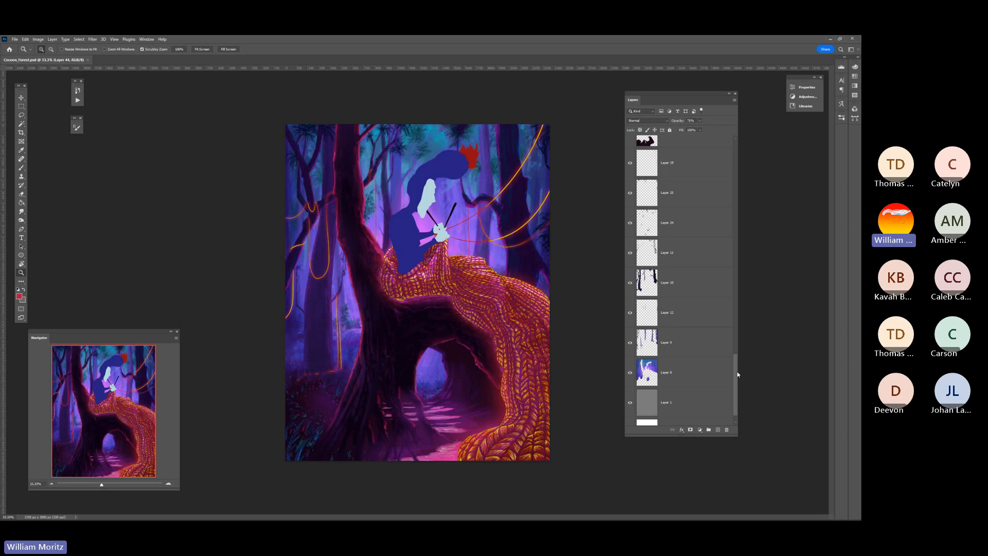
left_click_drag(737, 371, 738, 372)
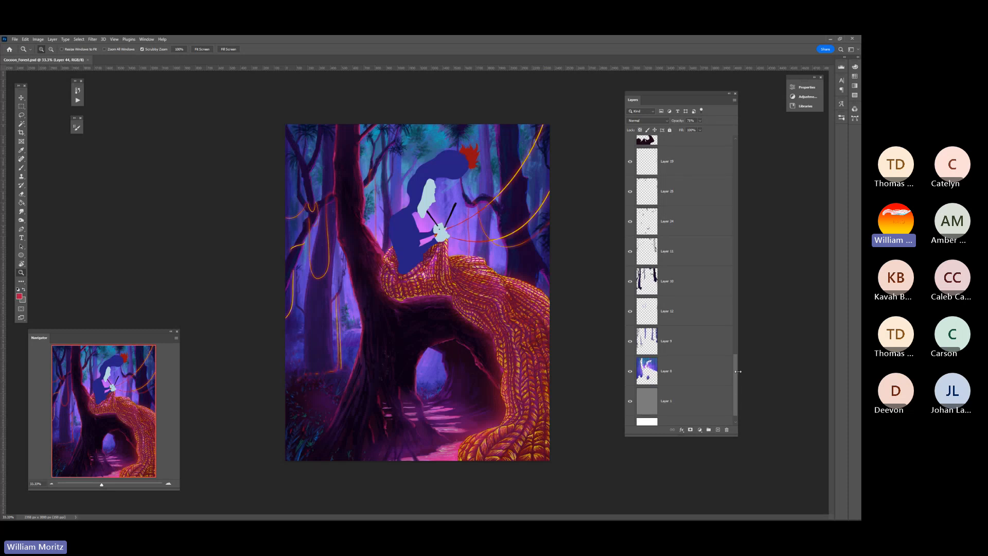
scroll(659, 289, "up", 5)
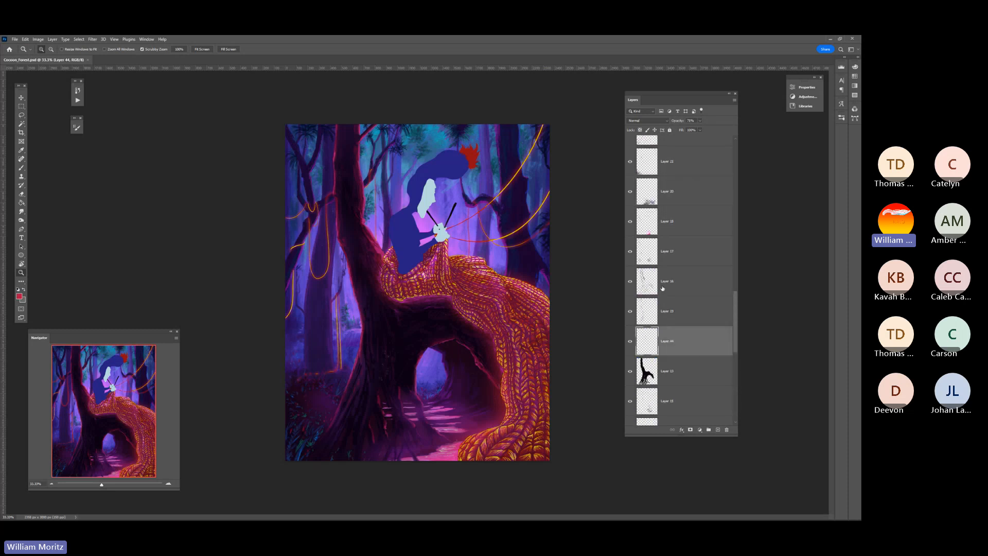
scroll(663, 288, "up", 5)
key("v")
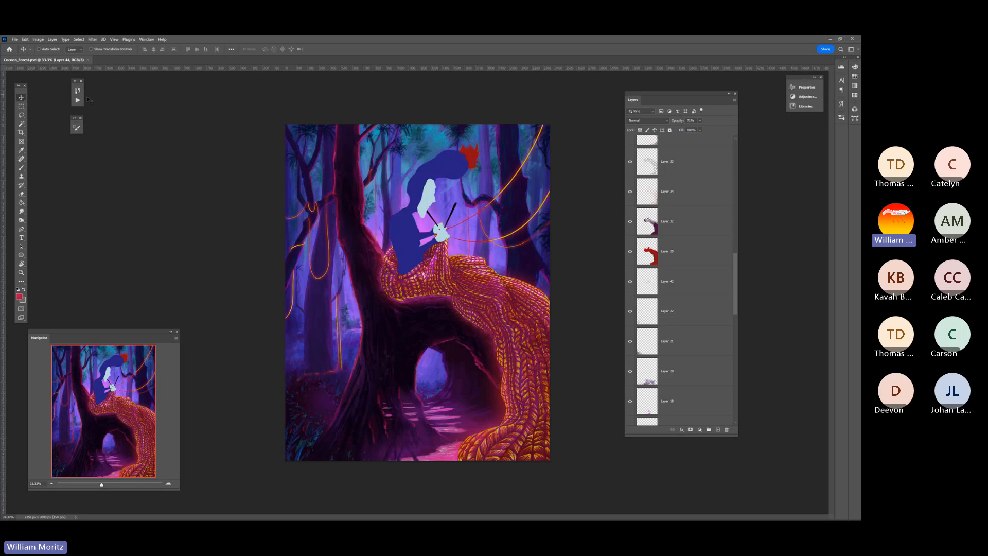
scroll(680, 359, "down", 5)
left_click(664, 368)
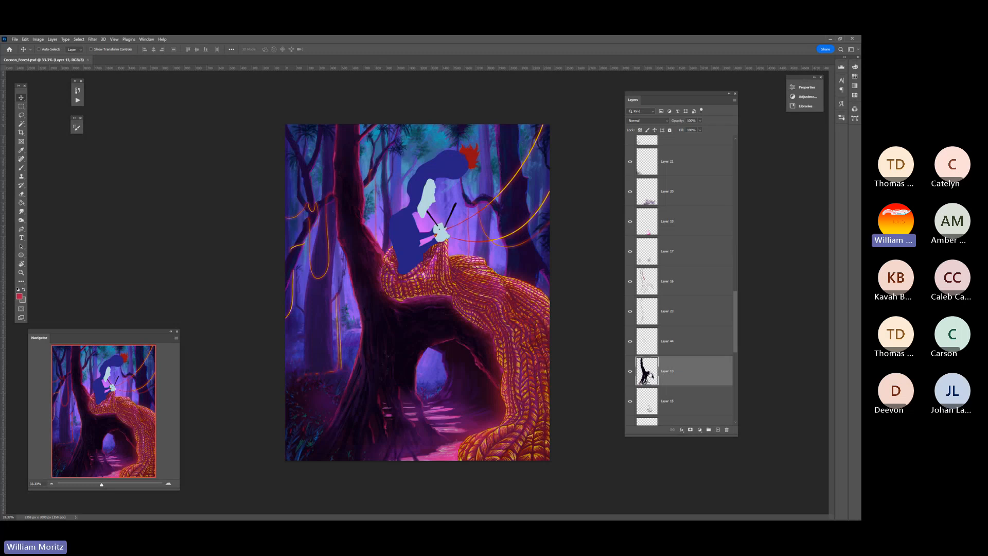
Pick Layer 16 and, with Auto-Select off, Layer 13 from the layers lying under the tree trunk on the canvas
scroll(647, 371, "up", 8)
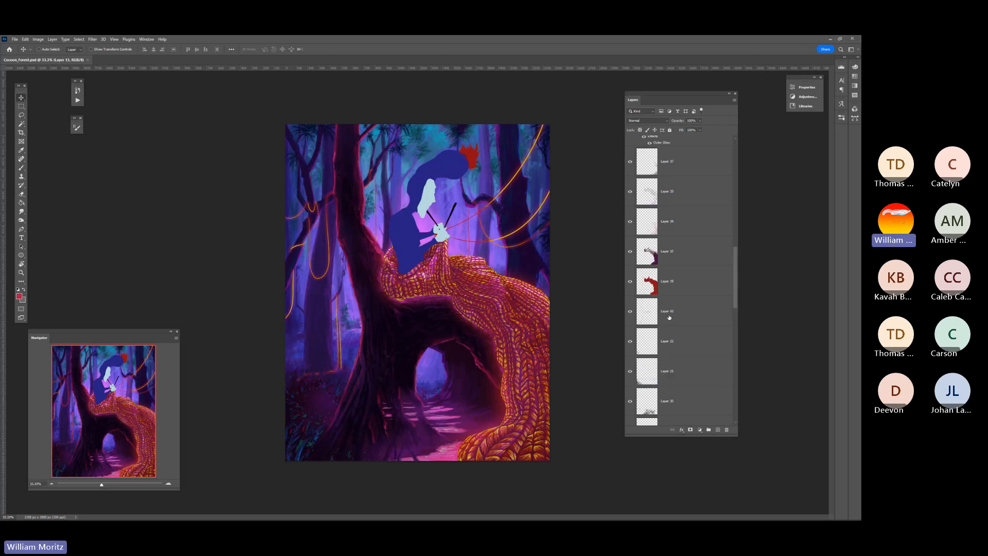
scroll(668, 317, "down", 3)
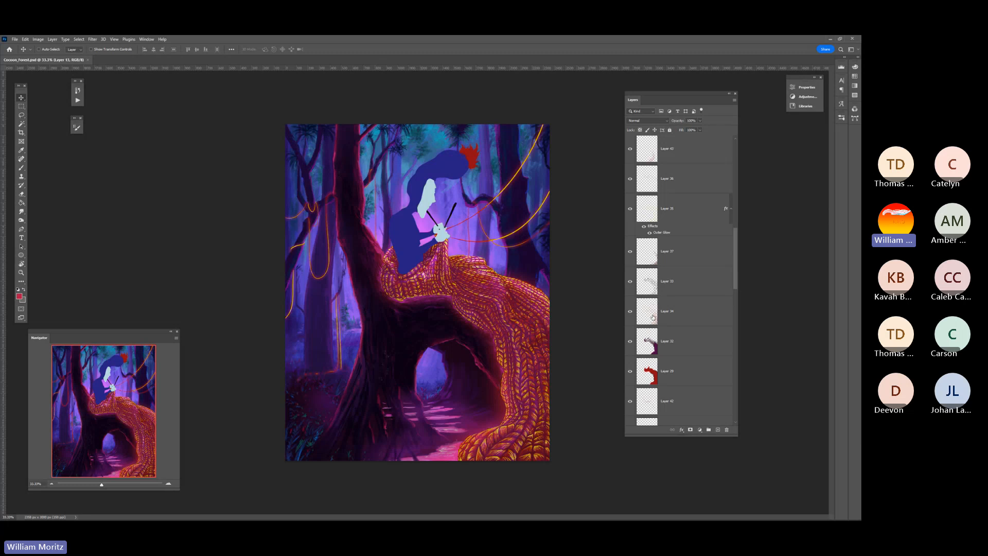
scroll(651, 319, "down", 8)
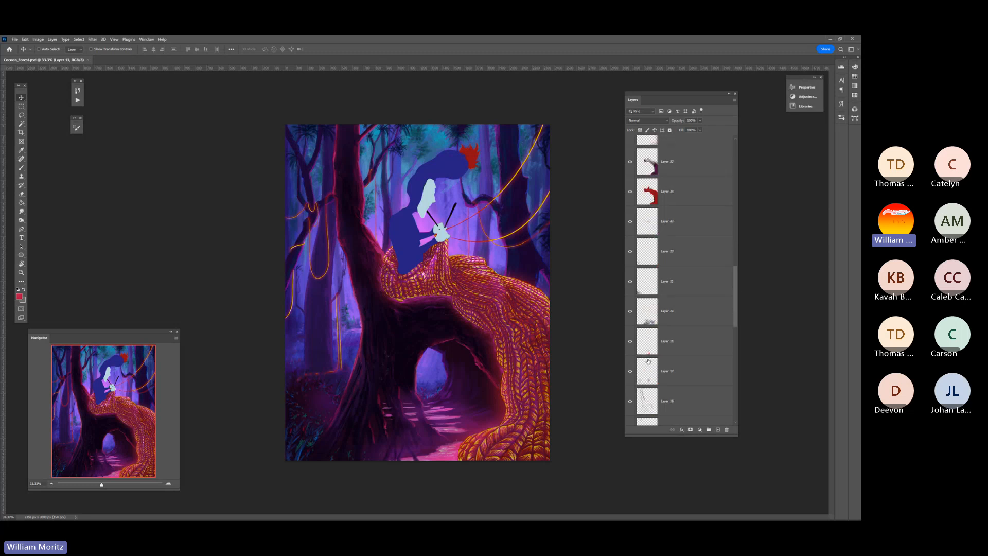
scroll(661, 360, "down", 4)
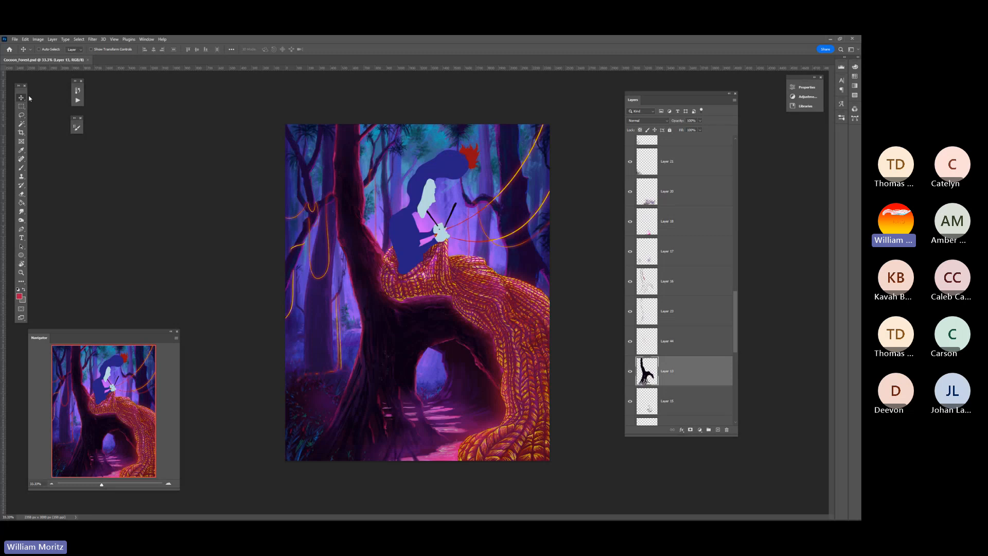
right_click(337, 222)
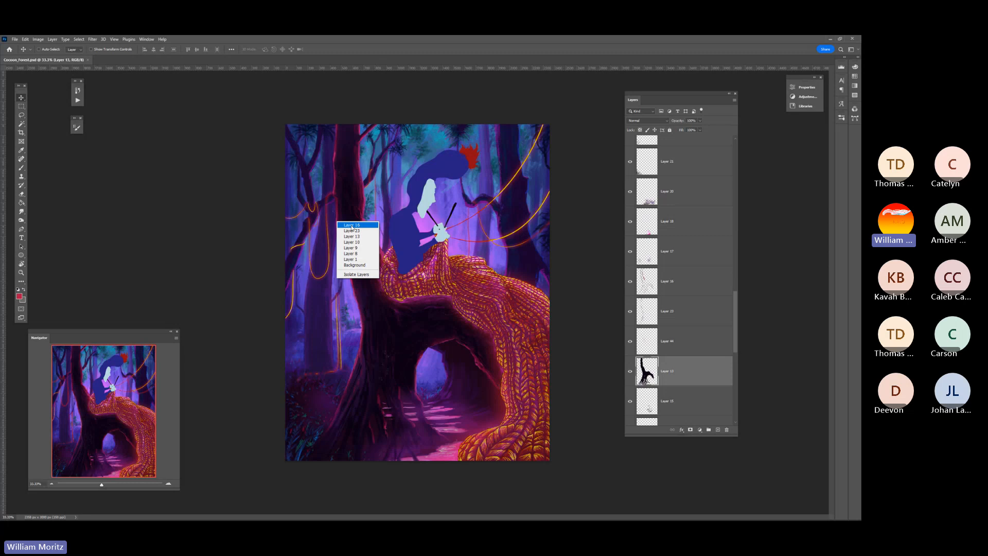
left_click(351, 225)
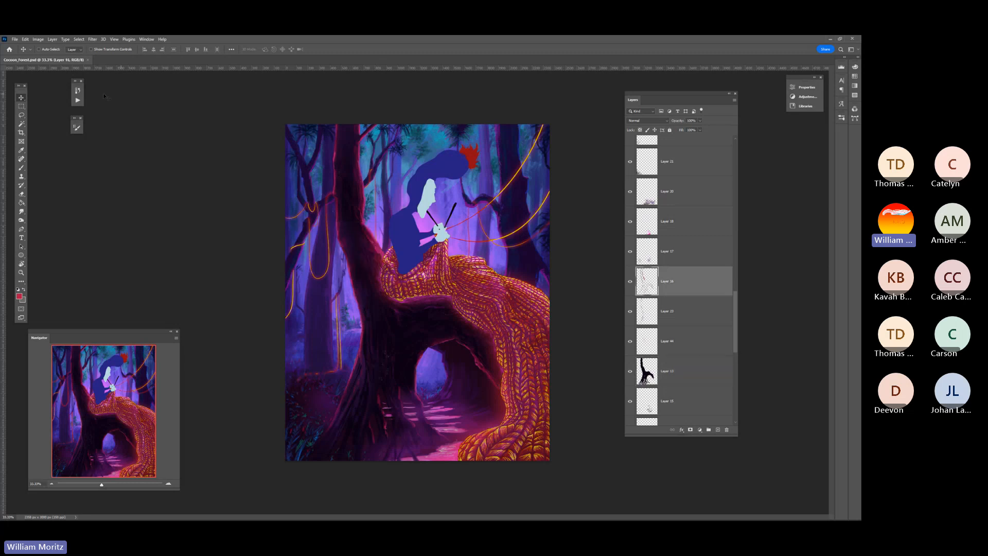
left_click(39, 50)
right_click(358, 266)
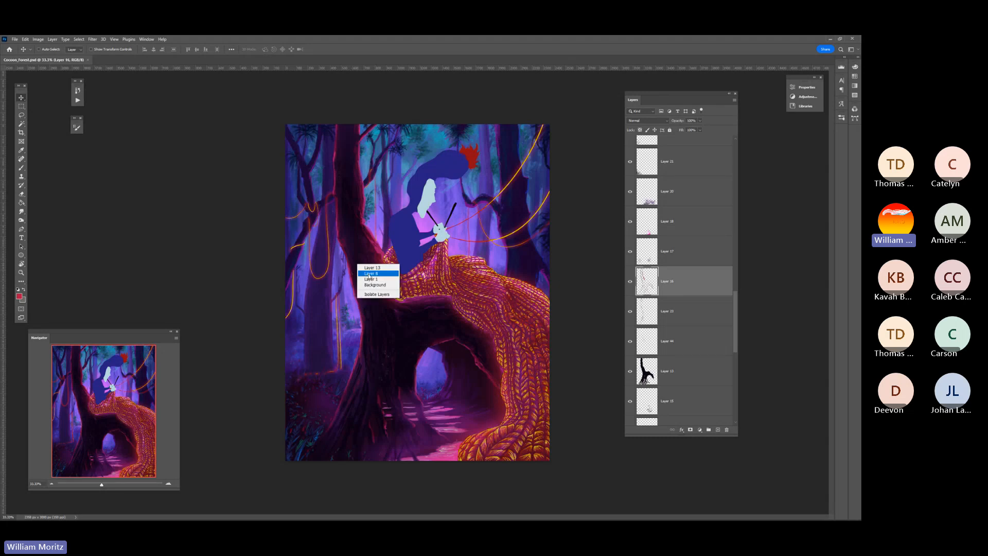
left_click(377, 268)
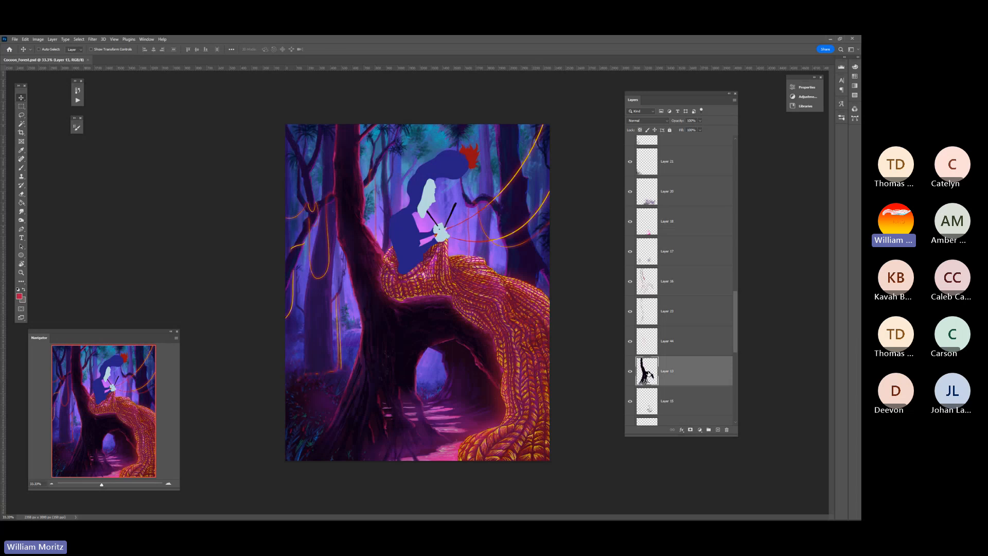
Load the tree trunk layer's pixels as a selection two times, switching to the Lasso tool and deselecting each time
key("ctrl")
left_click(648, 372, "ctrl")
left_click(21, 115)
key("ctrl+d")
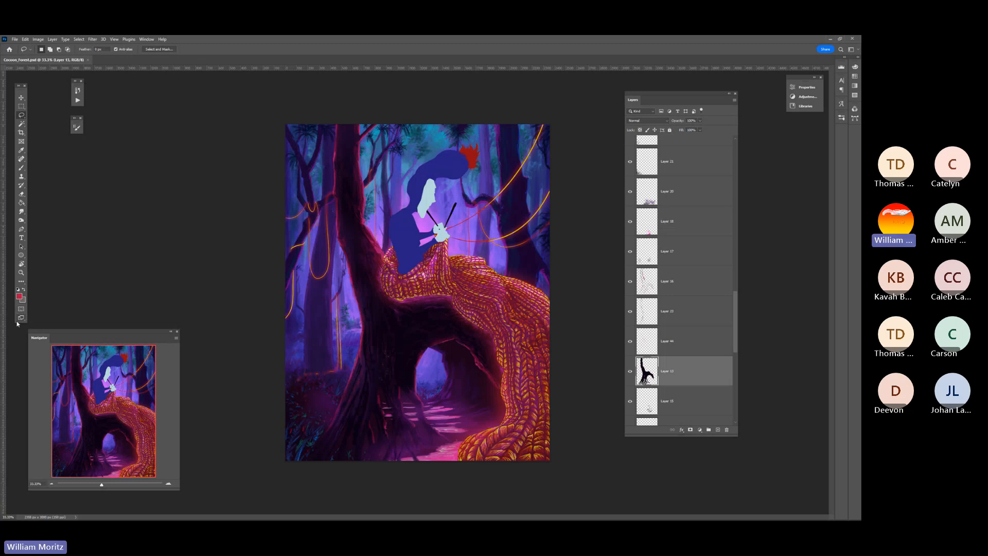
left_click(21, 97)
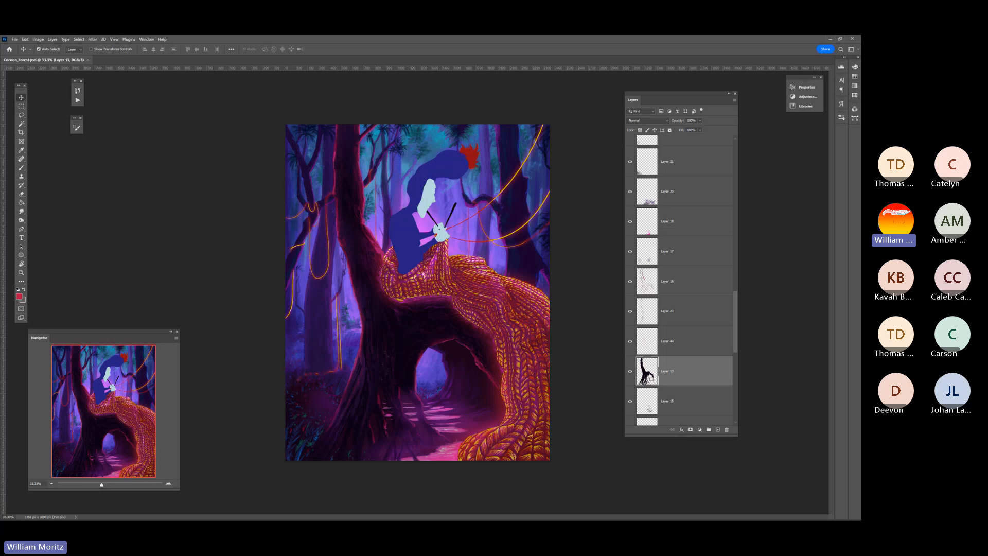
left_click(659, 382, "ctrl")
key("l")
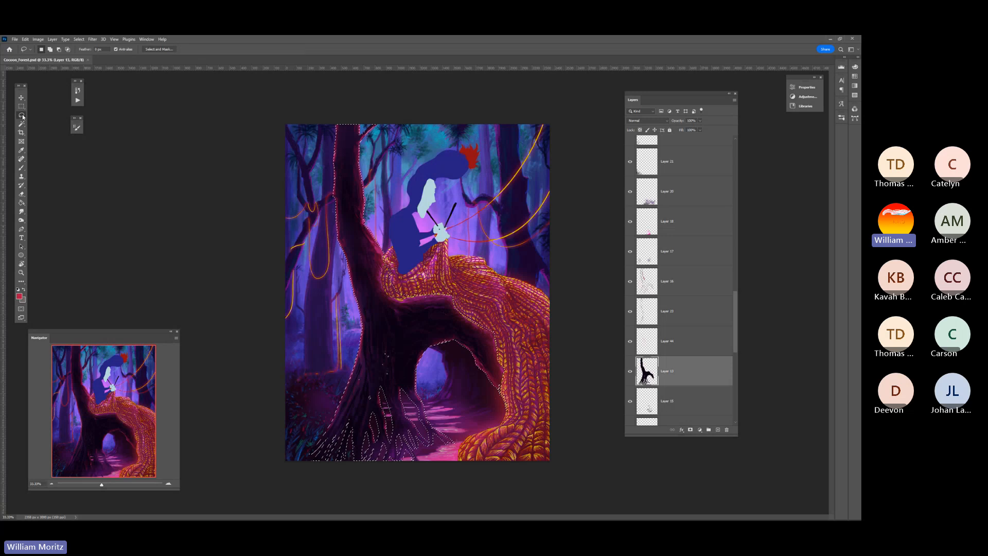
key("ctrl+d")
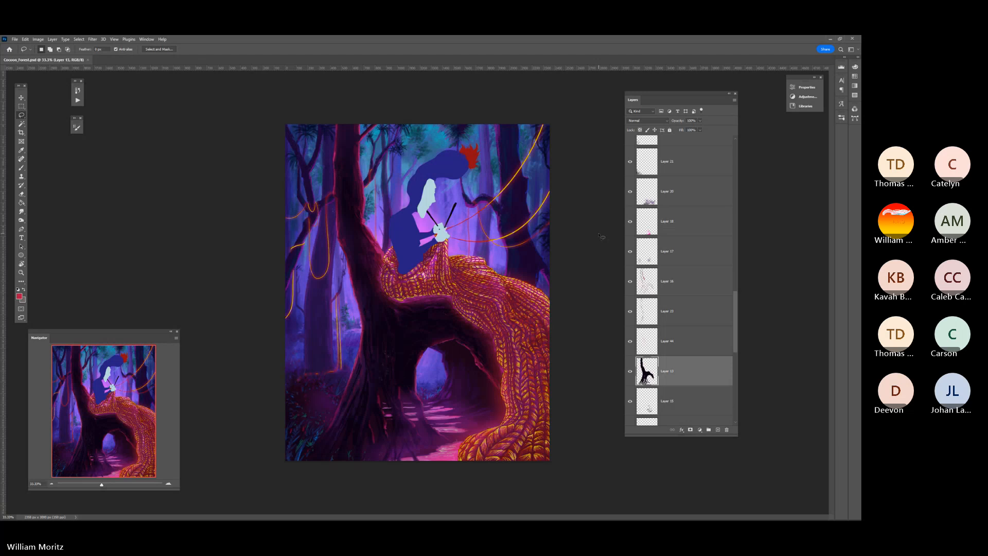
Toggle the visibility of Layer 13 to compare the painting with and without the dark tree trunk
left_click(630, 371)
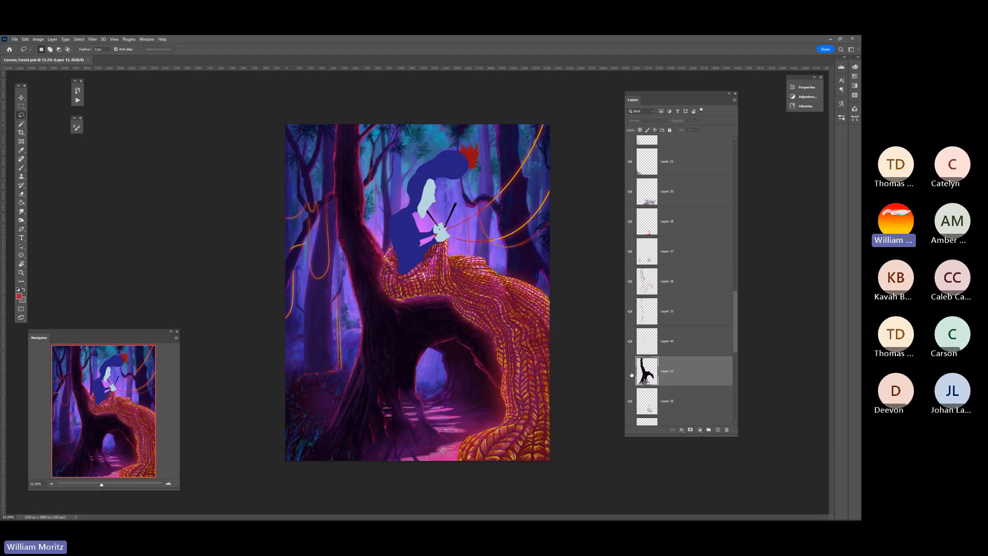
left_click(630, 372)
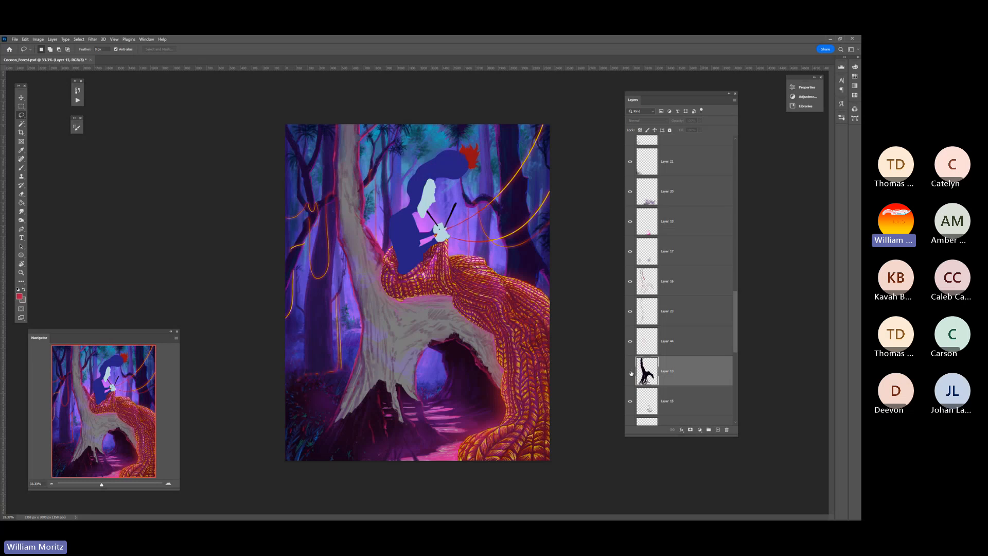
left_click(630, 372)
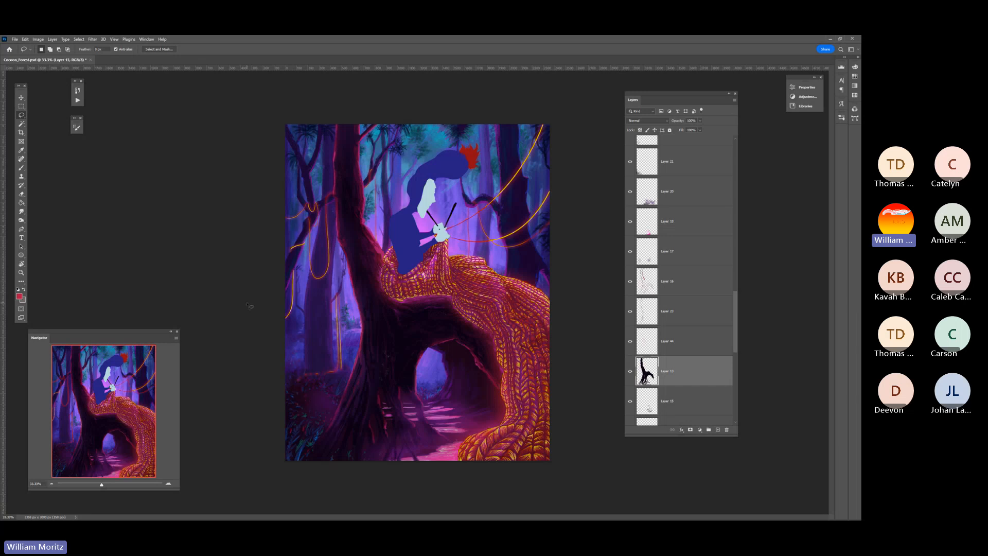
Select the blanket layers from Layer 43 down to Layer 29 and label them all orange
left_click(21, 98)
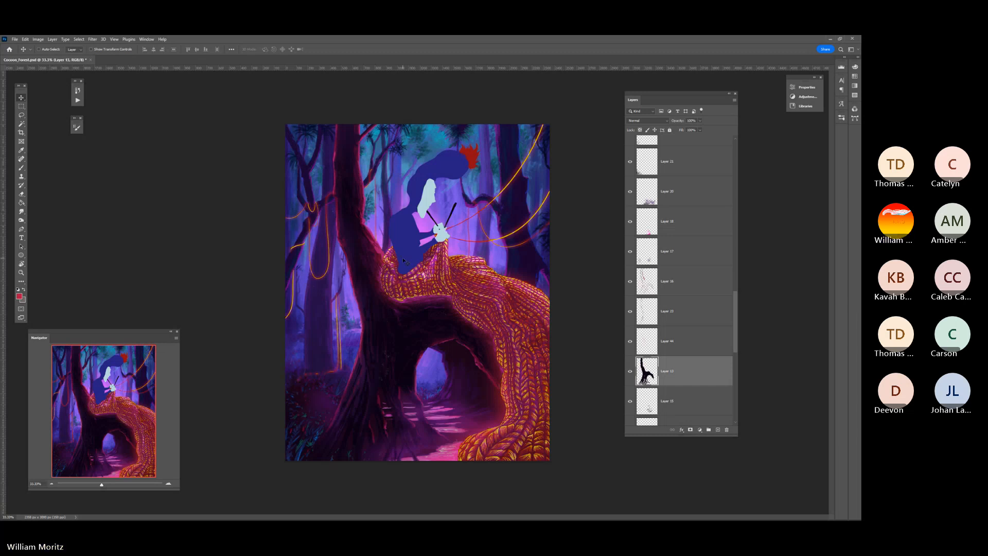
scroll(667, 296, "up", 5)
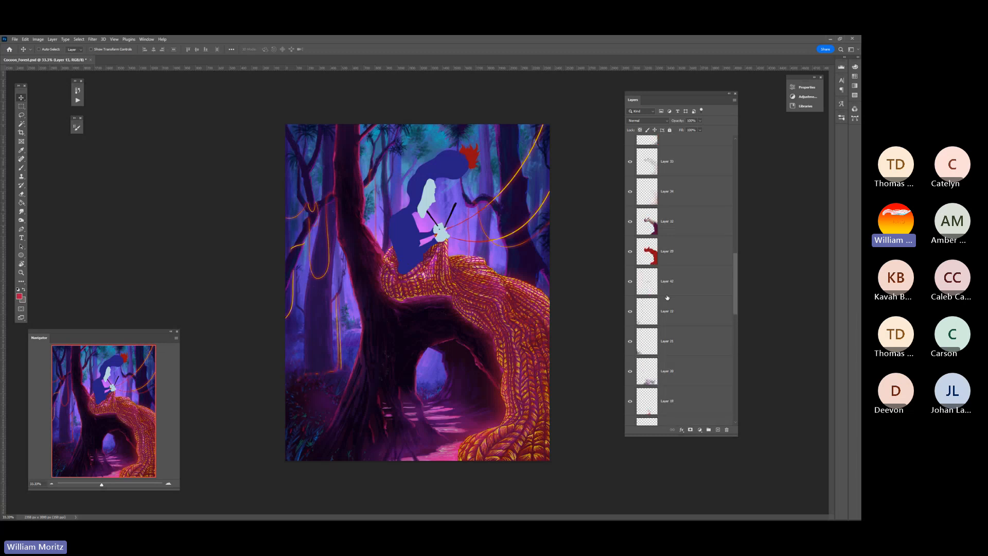
left_click(644, 245)
scroll(644, 246, "up", 6)
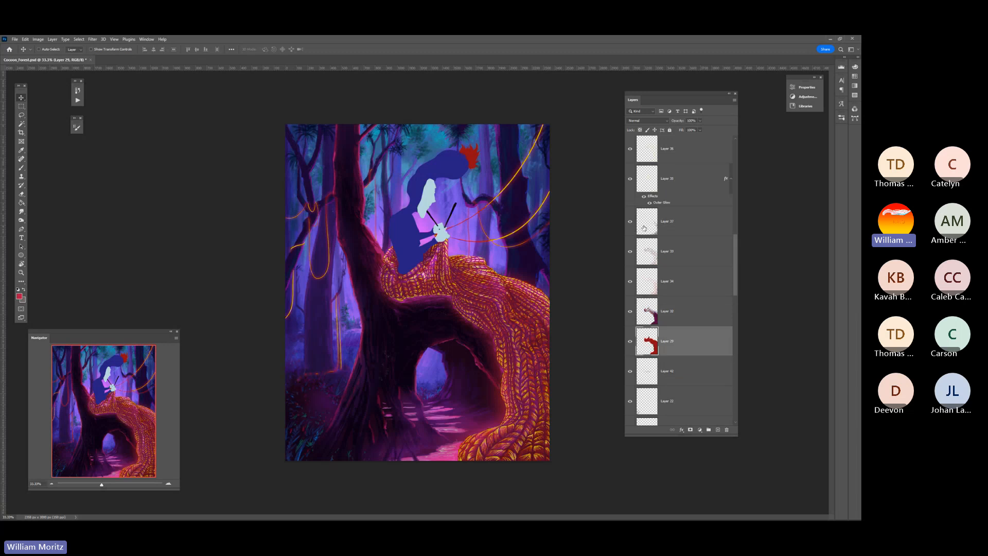
left_click(686, 216)
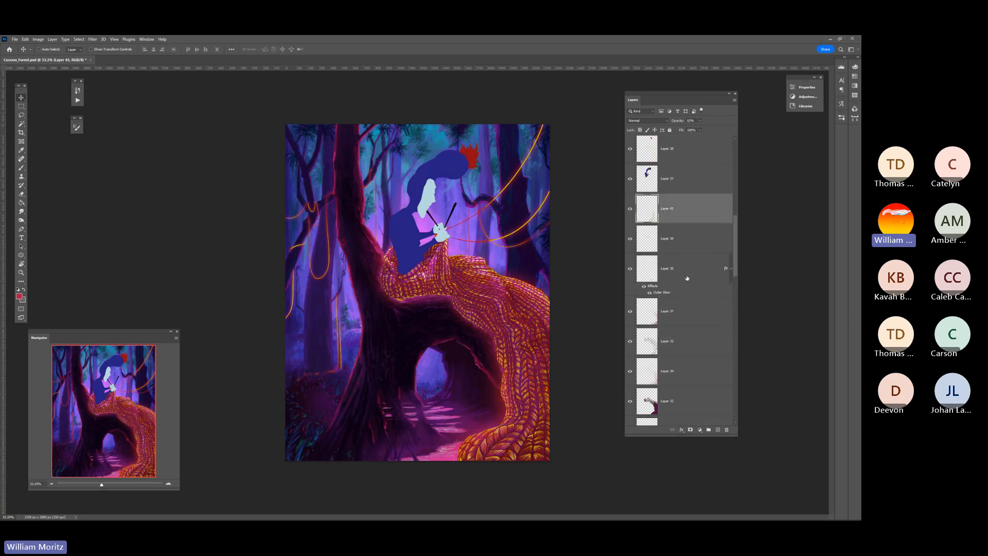
scroll(684, 267, "down", 1)
left_click(629, 403, "shift")
right_click(628, 402)
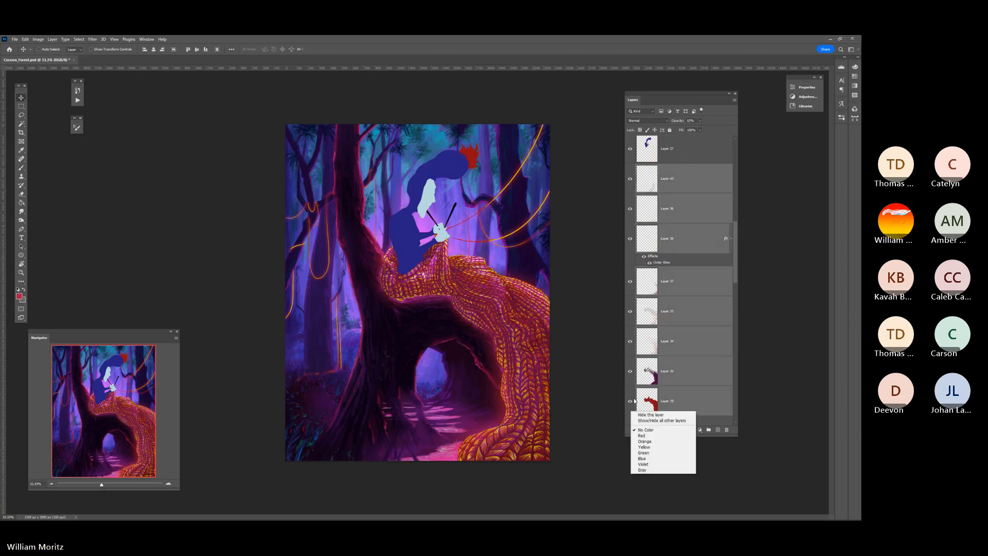
left_click(649, 441)
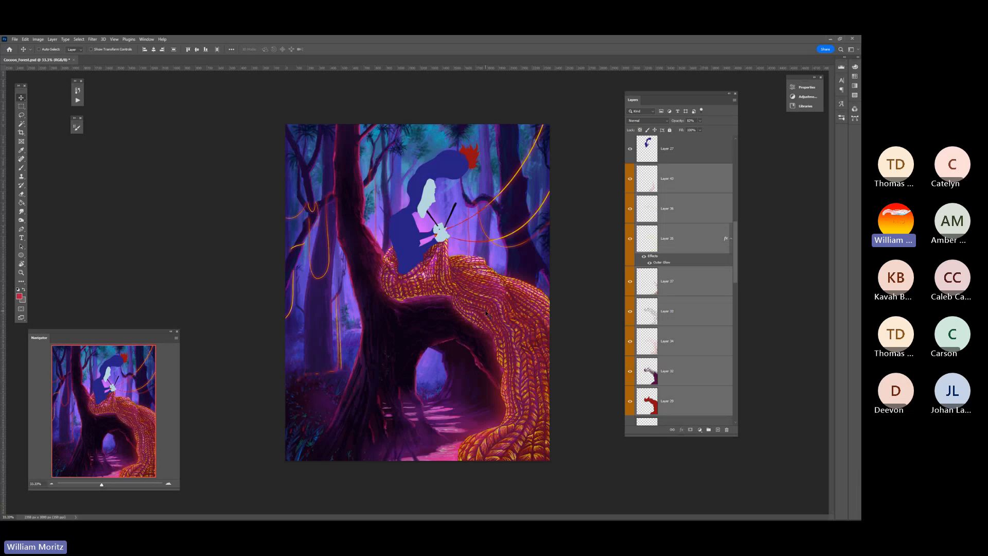
Select the red blanket base layer, Layer 29, and set up a smaller brush with the Hard Round preset
left_click(712, 409)
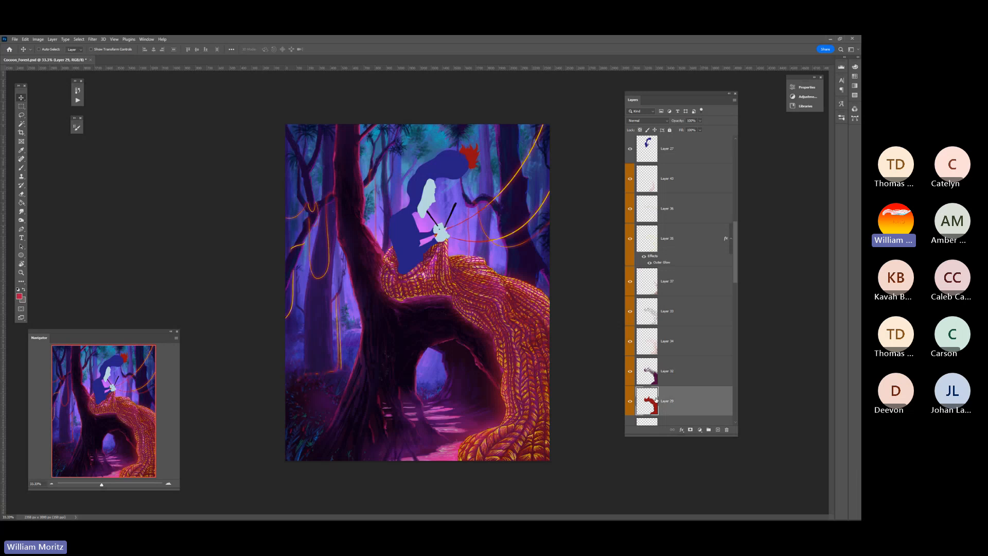
key("b")
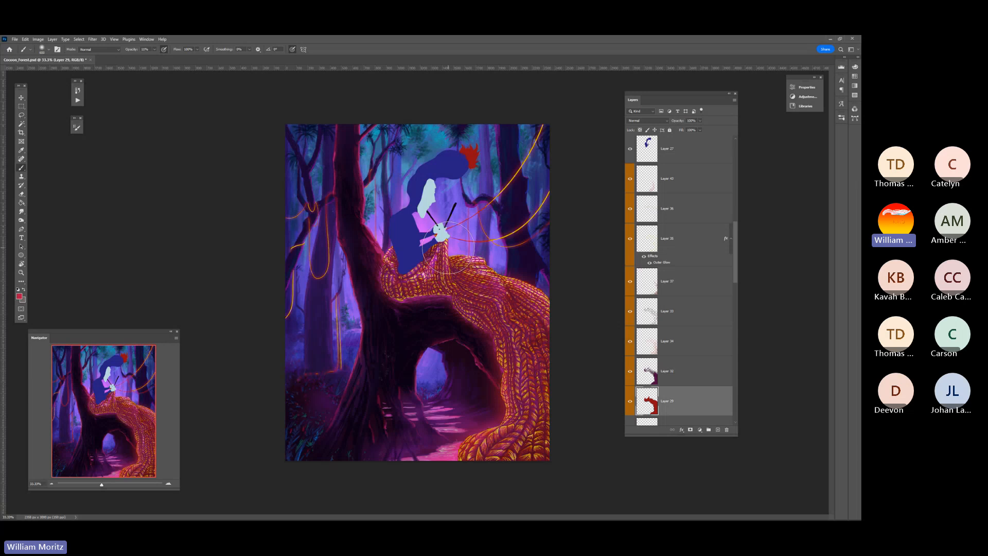
key("bracketleft")
key("bracketleft")
key("bracketleft")
left_click(49, 50)
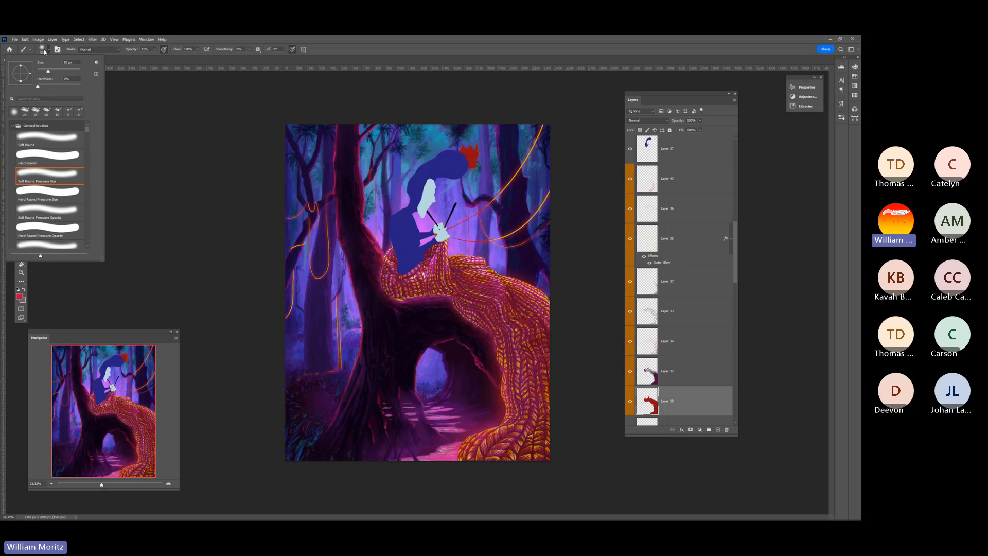
left_click(52, 159)
left_click(182, 172)
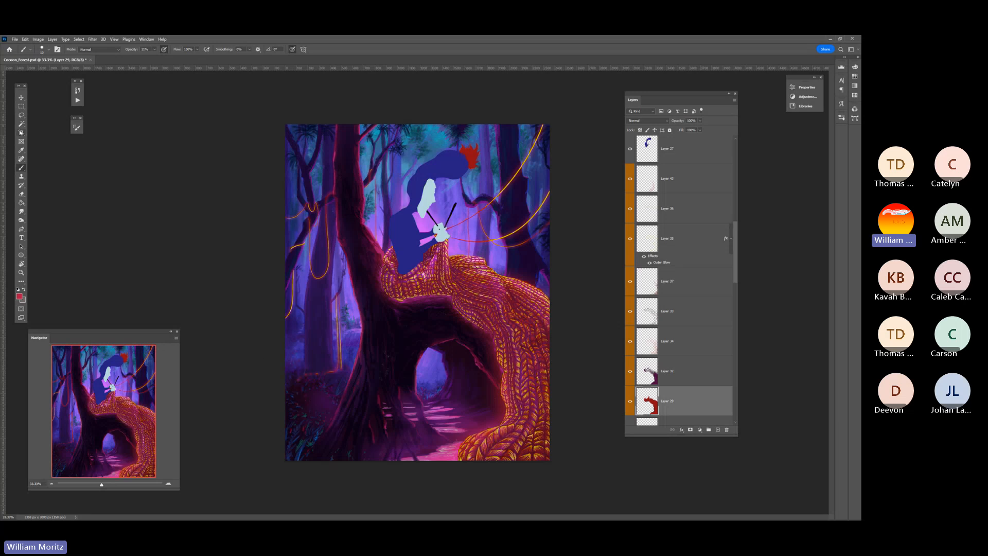
Select the blanket shape with the Magic Wand and show the Expand Selection dialog, cancelling it and deselecting
key("w")
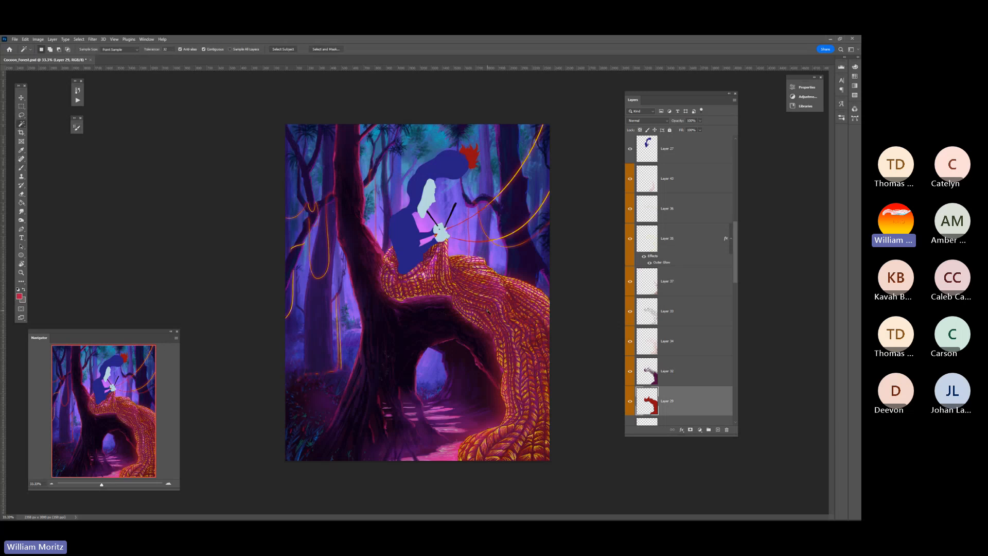
left_click(499, 312)
left_click(80, 40)
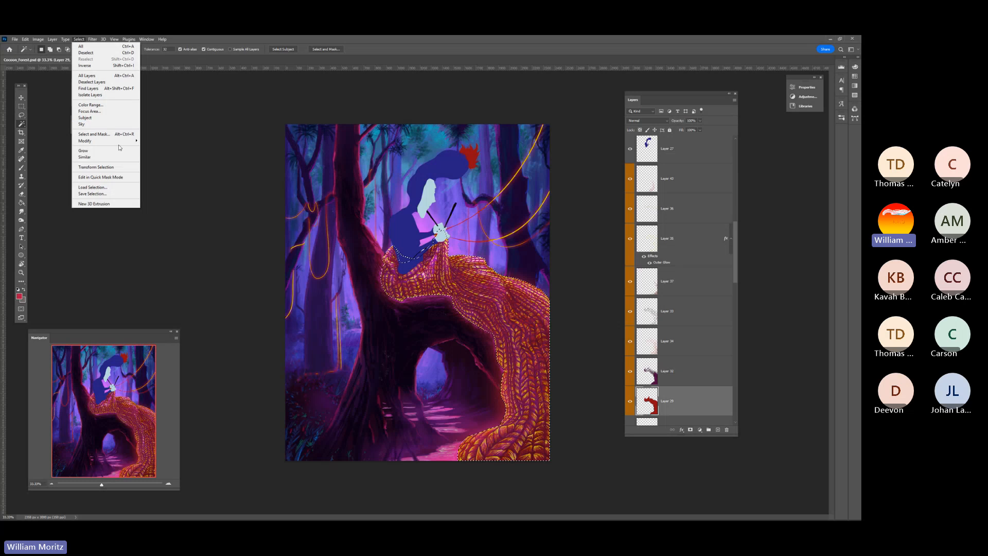
mouse_move(123, 141)
left_click(161, 154)
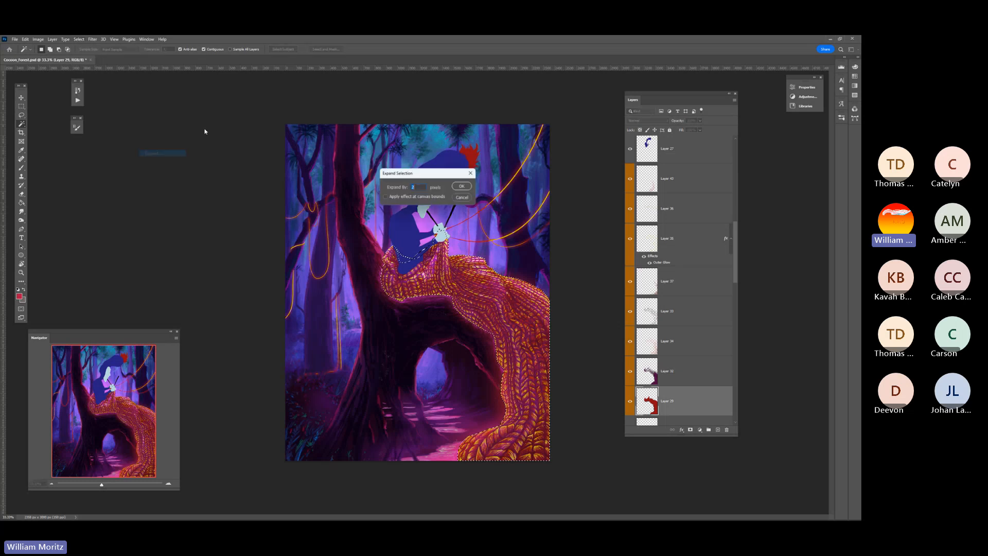
left_click_drag(265, 158, 209, 186)
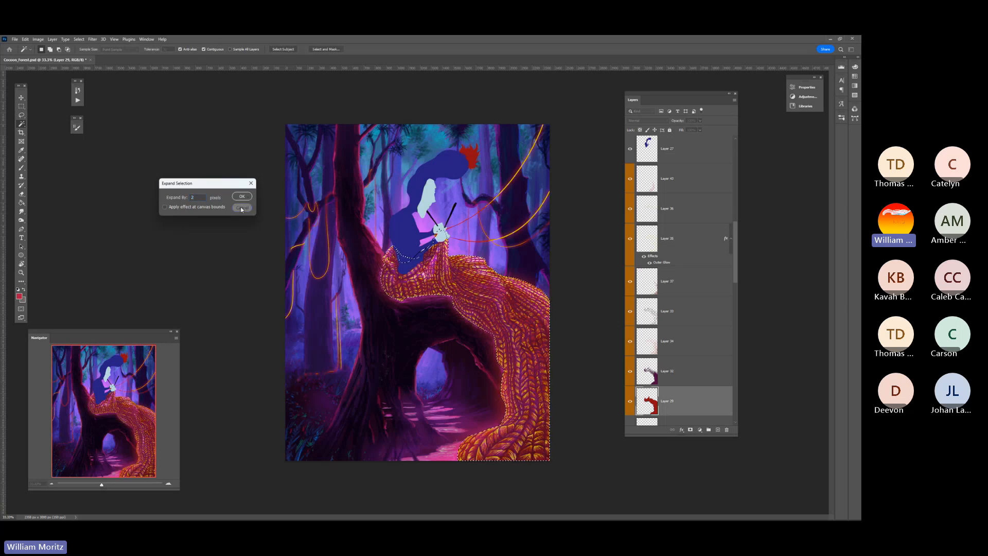
left_click(241, 207)
key("l")
key("ctrl+d")
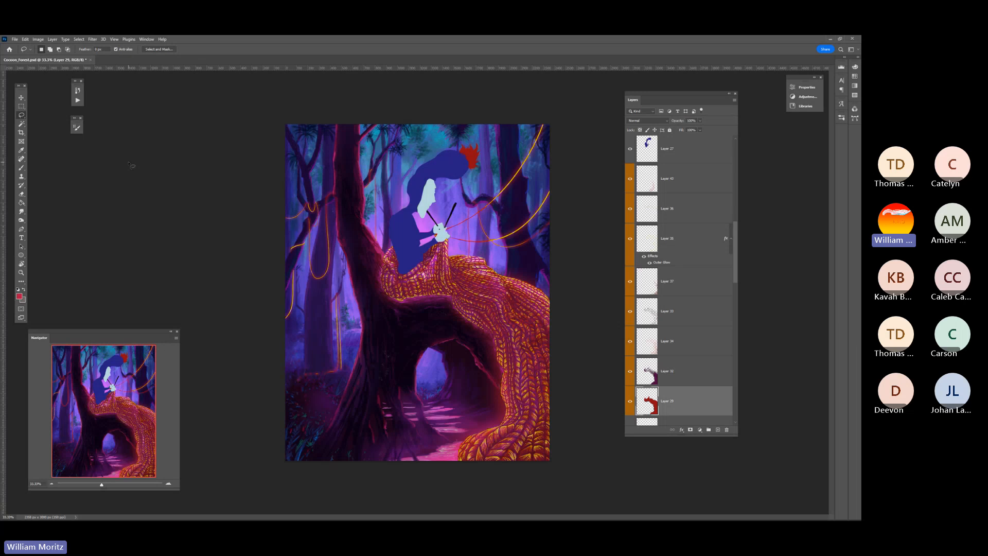
Hide the blanket layers above the red Layer 29, load Layer 29's shape as a selection, and show the shading on Layer 32
left_click(677, 370)
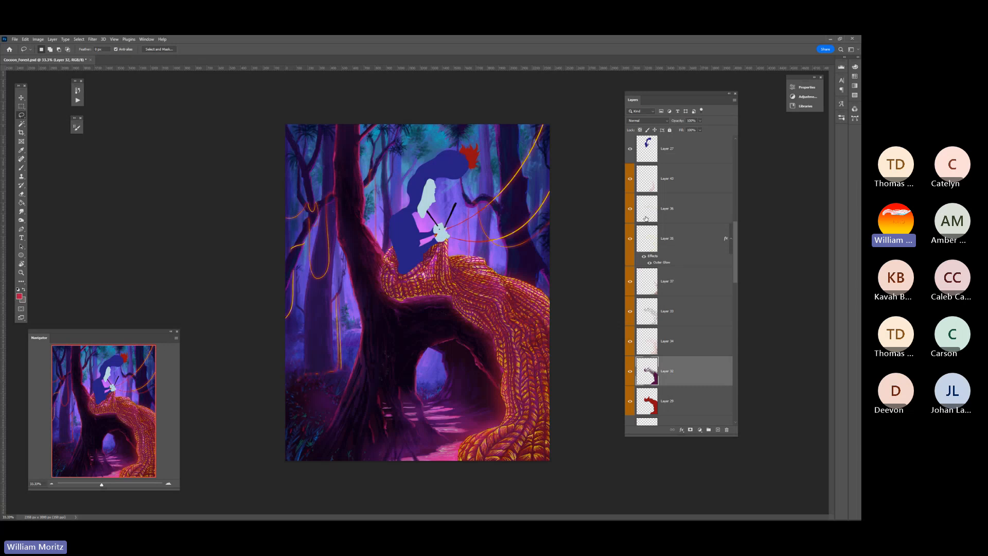
left_click(628, 362)
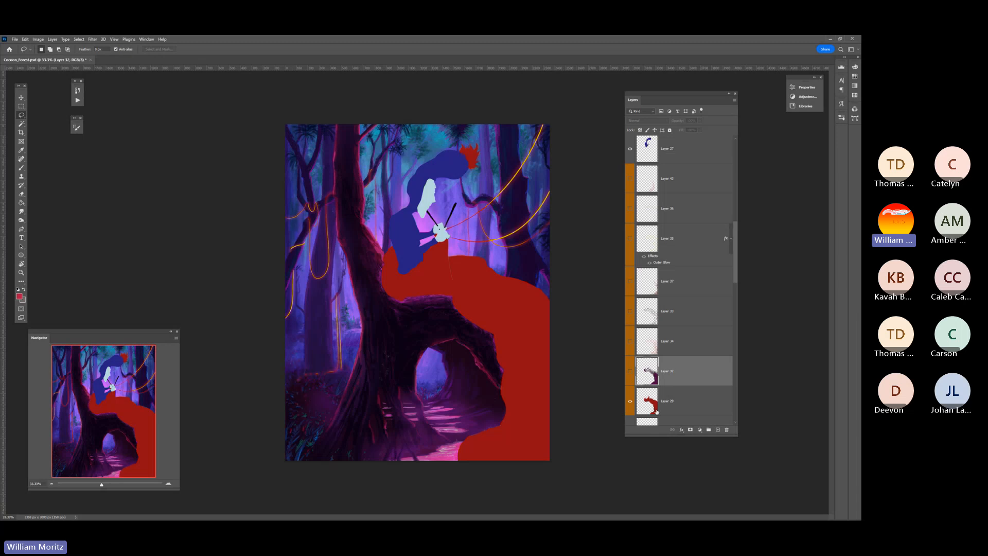
left_click(630, 404)
left_click(630, 404)
left_click(645, 403, "ctrl")
left_click(630, 370)
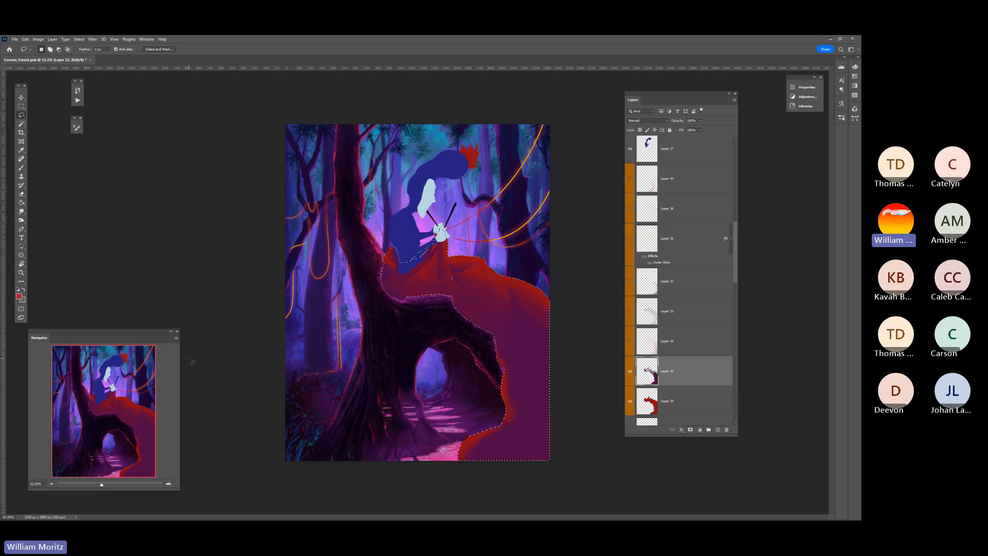
Examine Layer 32's purple shading and folds up close within the blanket selection, and clear the selection
left_click(21, 272)
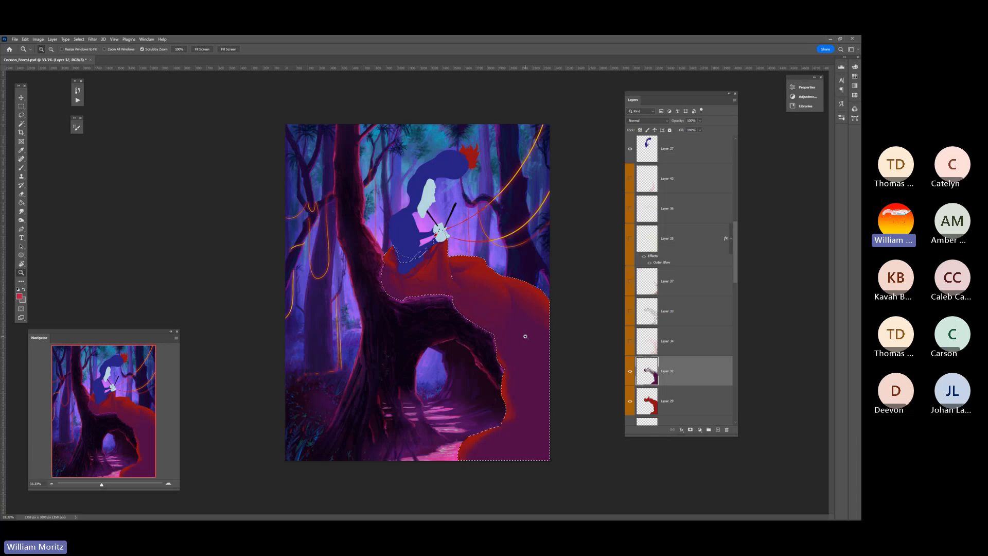
left_click(481, 293)
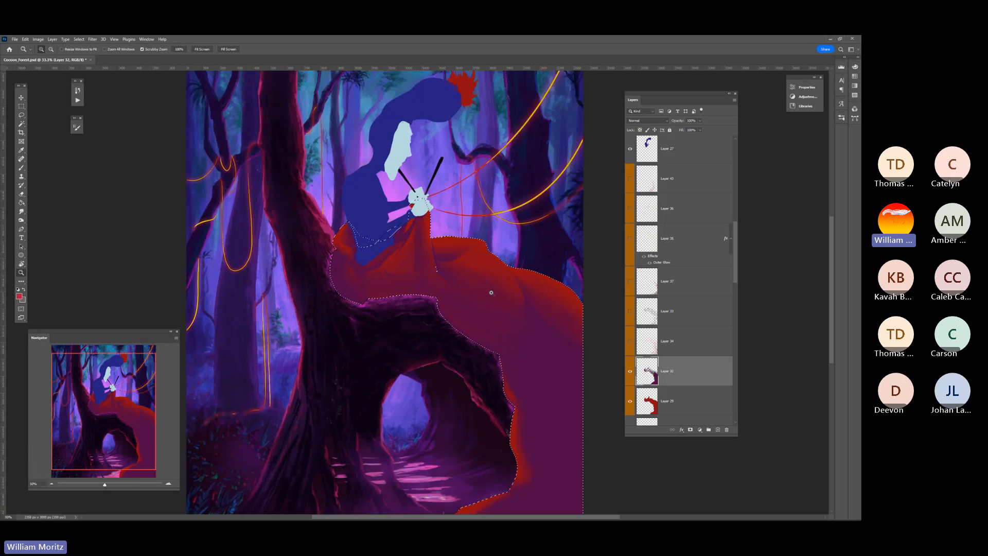
left_click(456, 314)
left_click(430, 312)
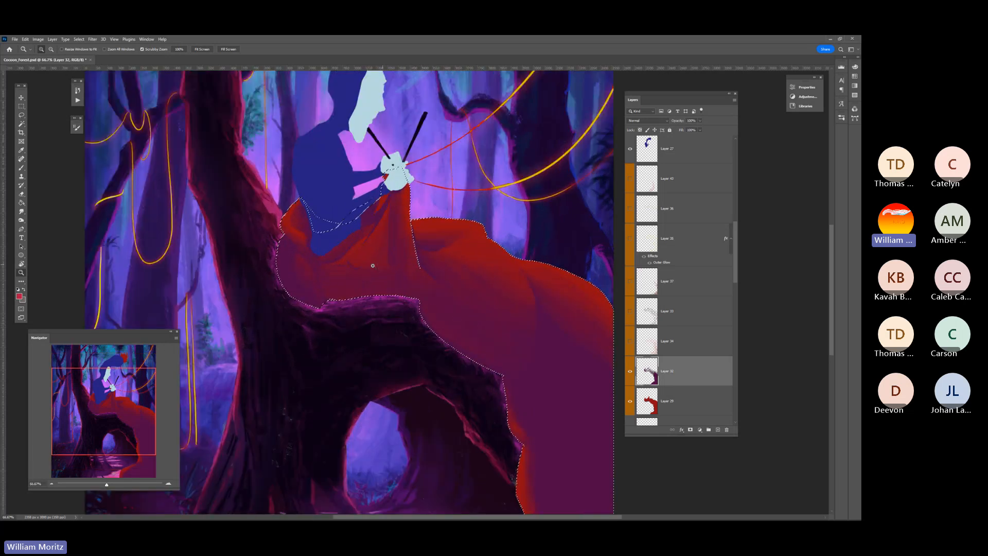
left_click(347, 277)
left_click(364, 282)
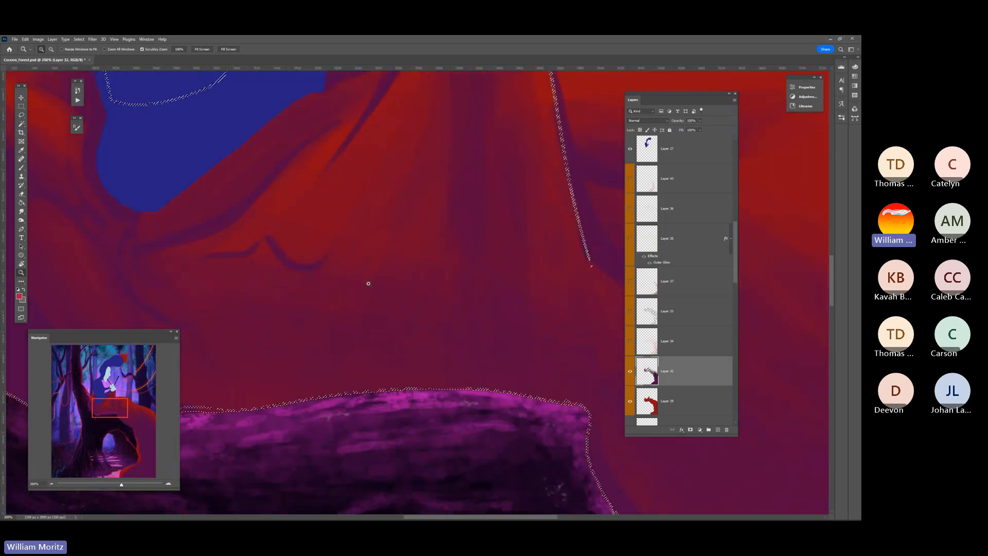
left_click(363, 283)
left_click(364, 283)
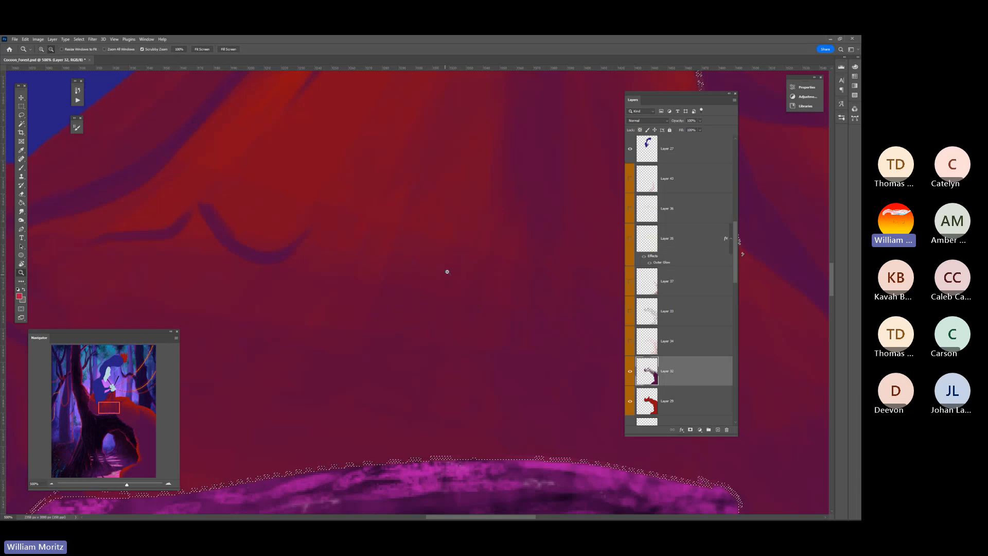
left_click(455, 257, "alt")
left_click(455, 257, "alt")
left_click(455, 257, "alt")
left_click(455, 257, "alt")
left_click(455, 258, "alt")
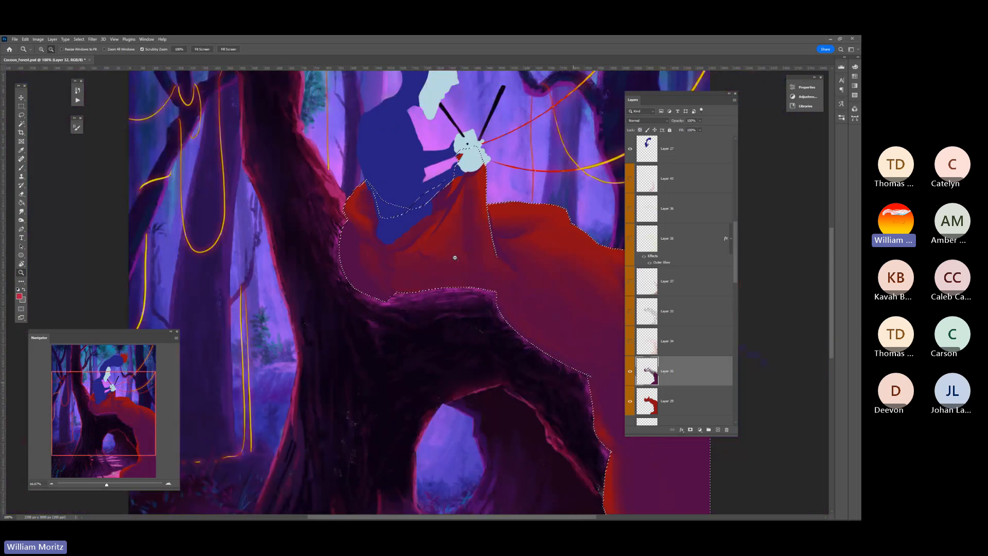
left_click(454, 257, "alt")
left_click(455, 258, "alt")
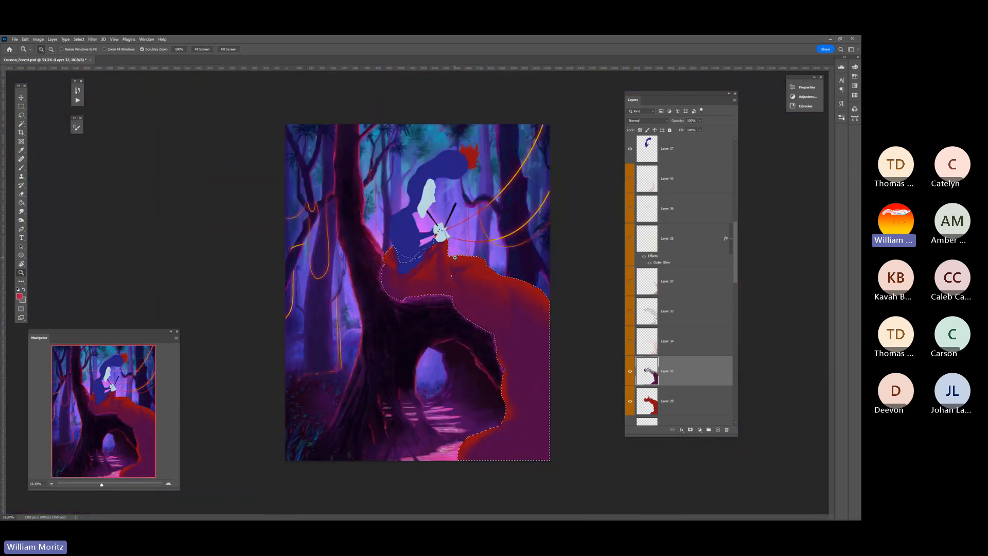
left_click(21, 115)
left_click(394, 298)
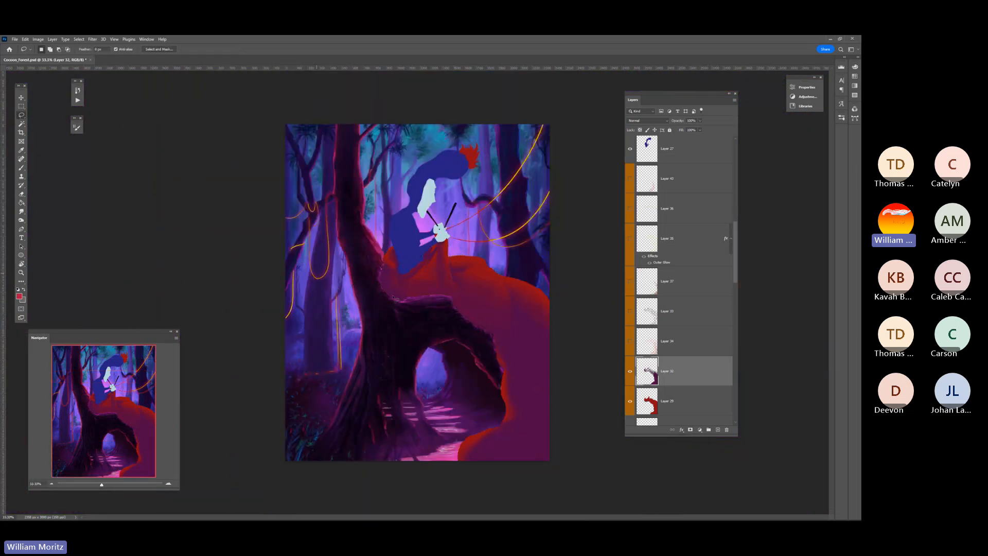
Compare the blanket with and without Layer 32's shading, and show the knit line pattern on Layer 33
left_click(630, 375)
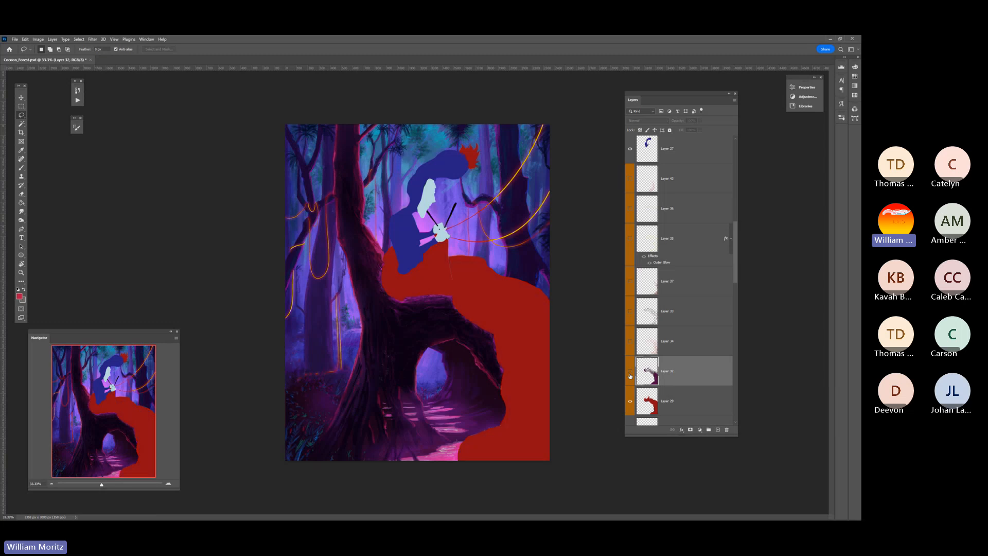
left_click(630, 375)
left_click(631, 341)
left_click(630, 342)
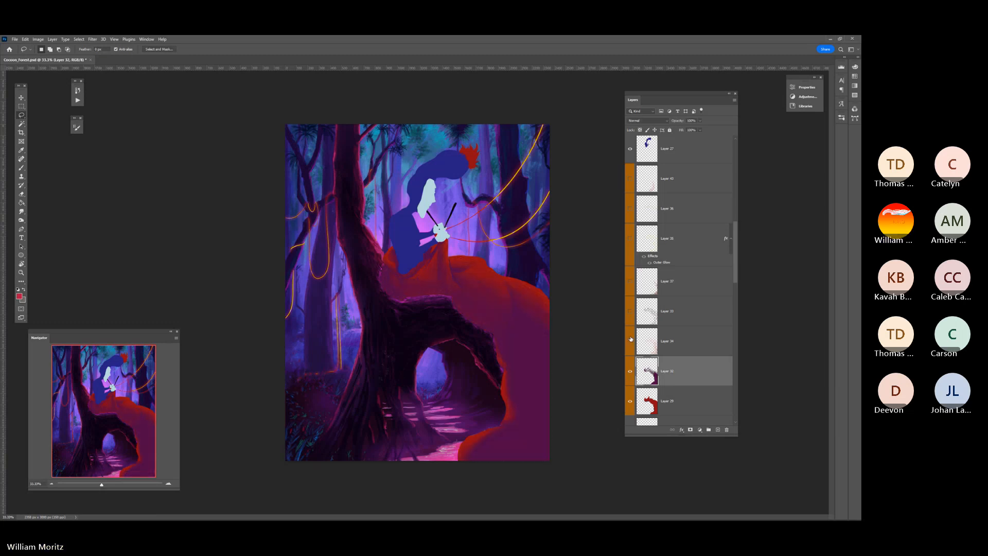
left_click(630, 313)
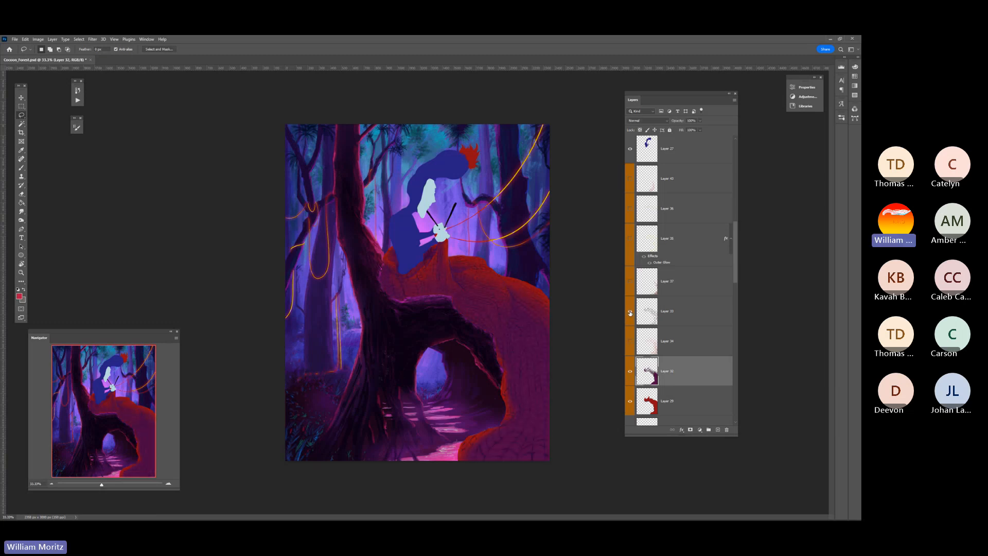
Examine the knit line pattern up close, from the blanket's lower folds up to the figure's lap and hands
key("z")
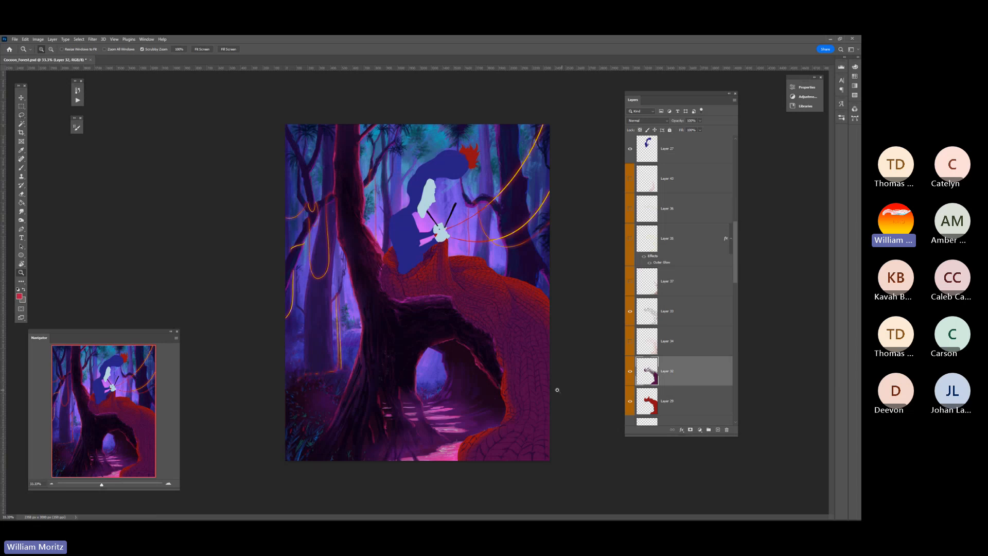
left_click_drag(542, 389, 510, 315)
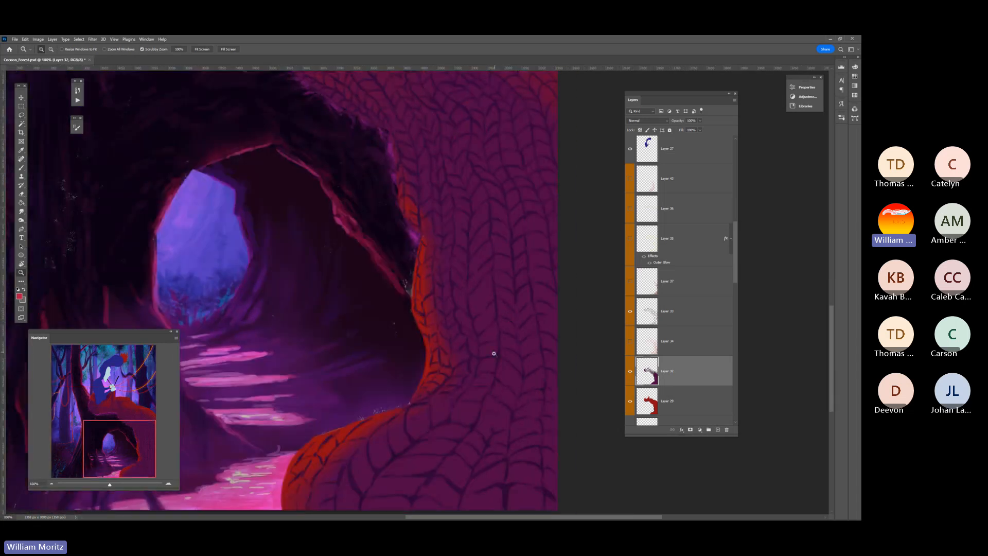
scroll(492, 353, "down", 2)
scroll(457, 395, "up", 5)
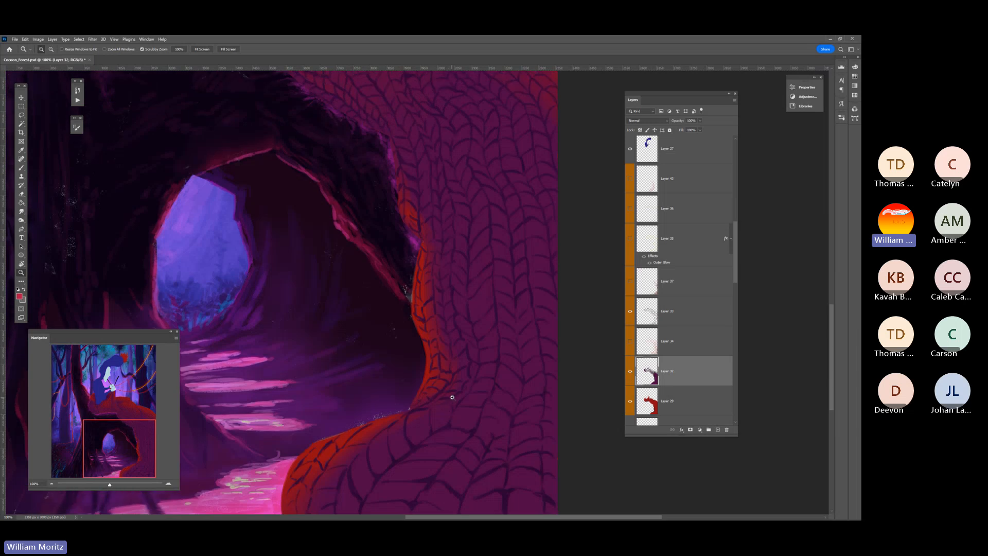
scroll(453, 380, "up", 4)
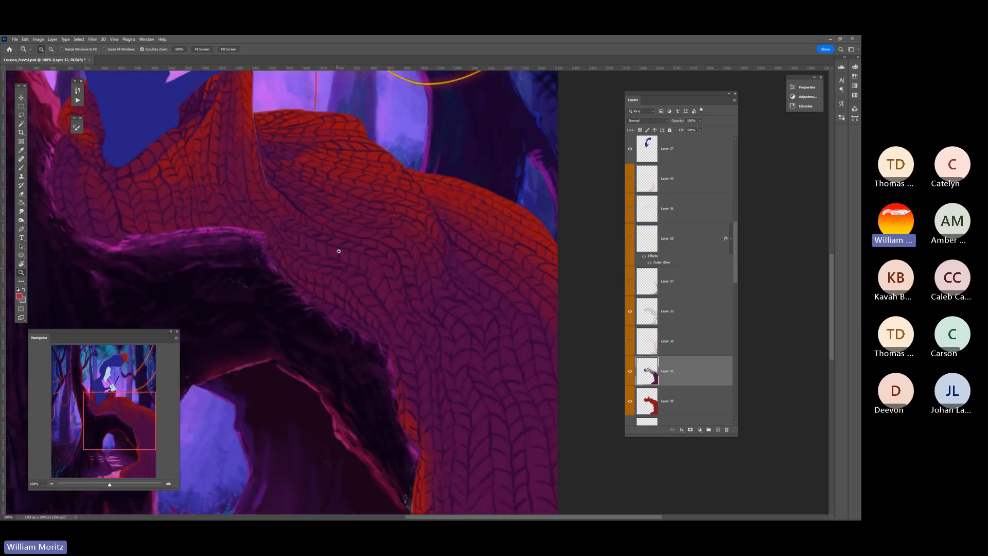
scroll(404, 291, "up", 3)
left_click_drag(269, 243, 425, 304)
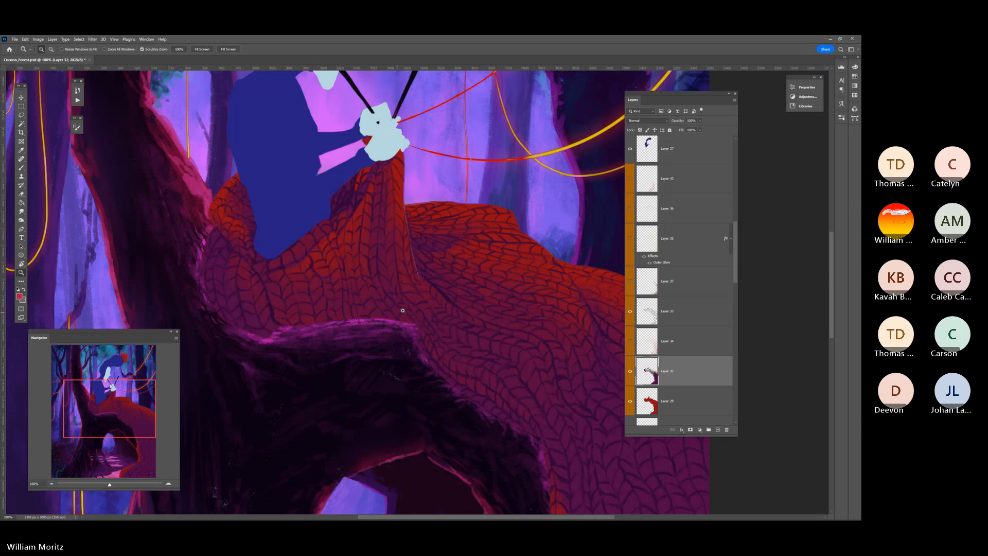
scroll(401, 308, "up", 1)
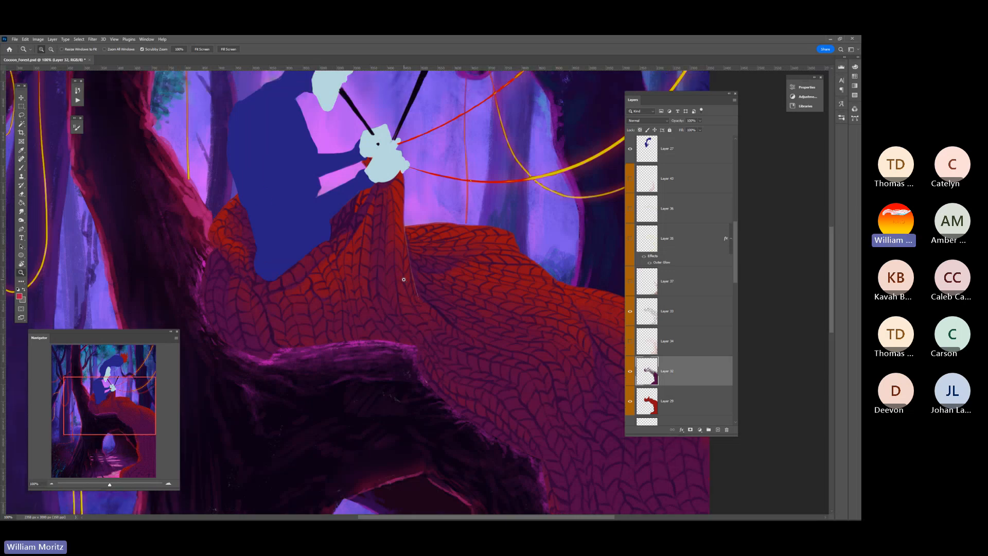
scroll(424, 251, "up", 1)
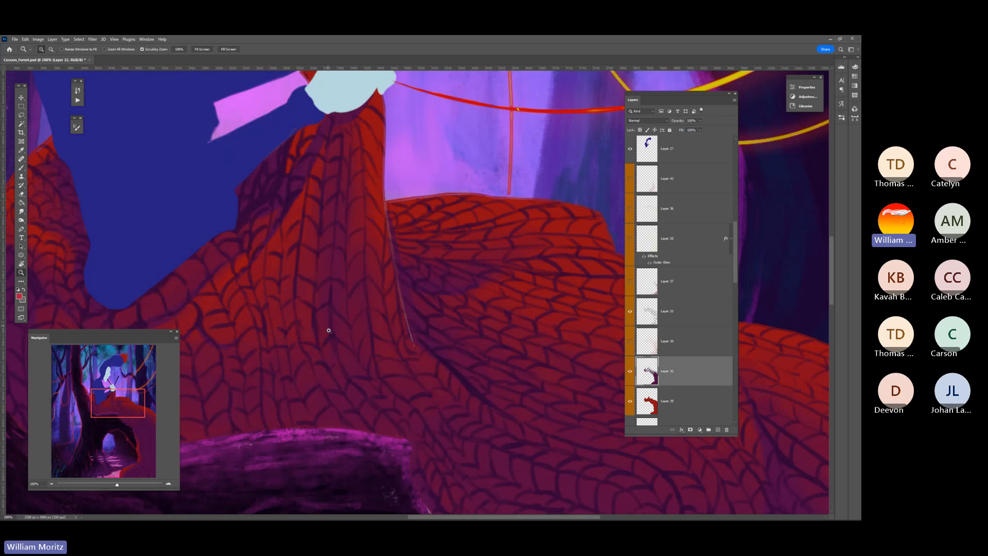
scroll(331, 346, "up", 1)
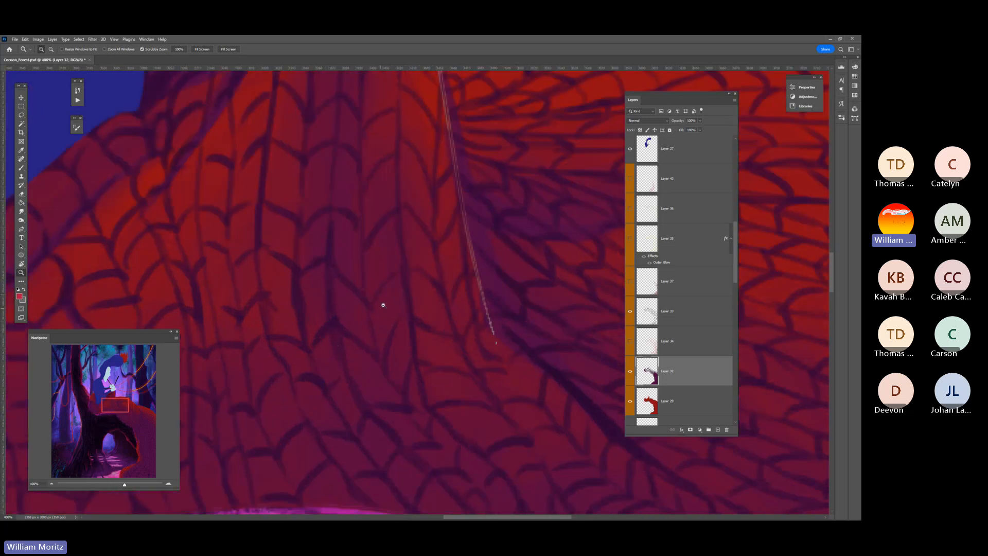
scroll(430, 288, "down", 6)
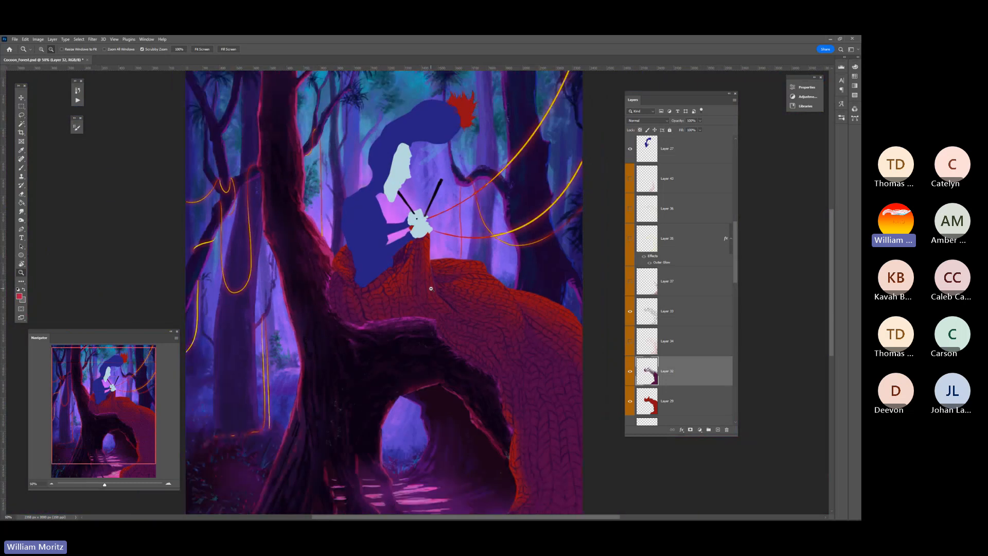
scroll(431, 288, "down", 1)
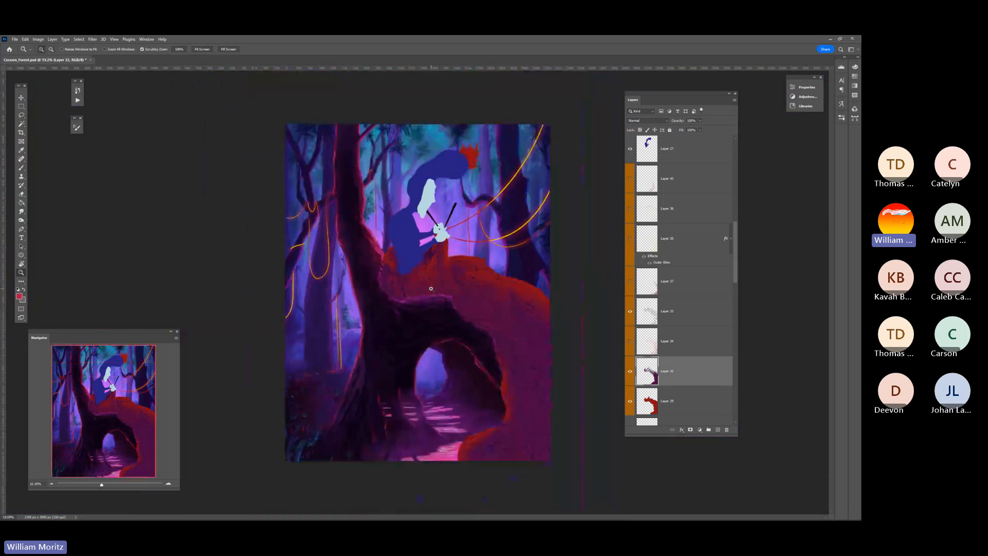
left_click(21, 115)
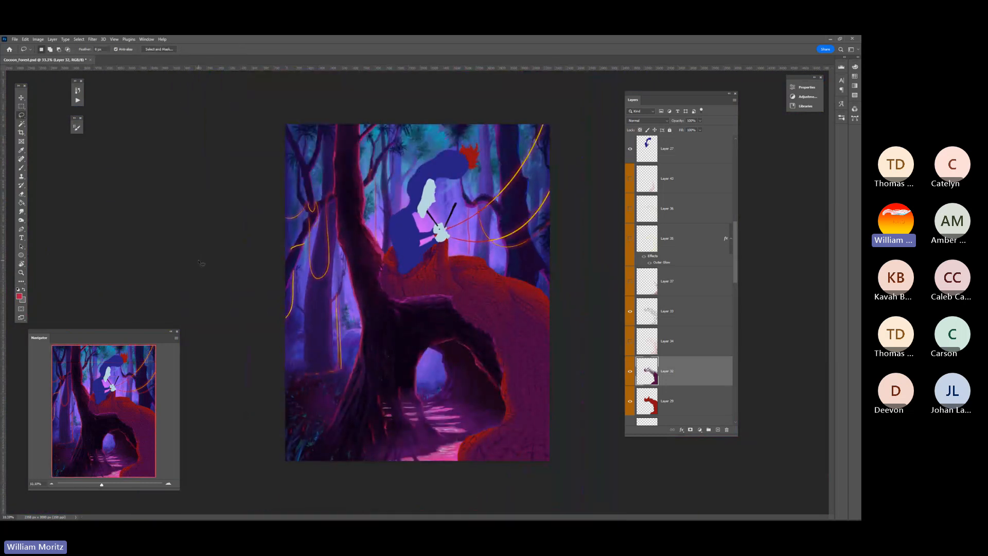
Hide Layers 32, 29 and 33 one after another to expose the gray base shape beneath the blanket
left_click(631, 371)
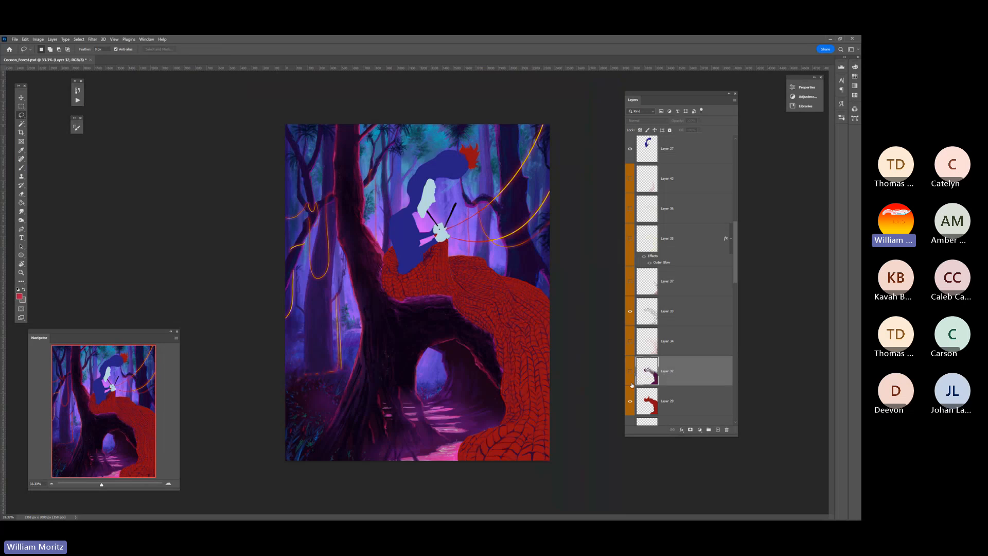
left_click(630, 401)
scroll(632, 404, "down", 1)
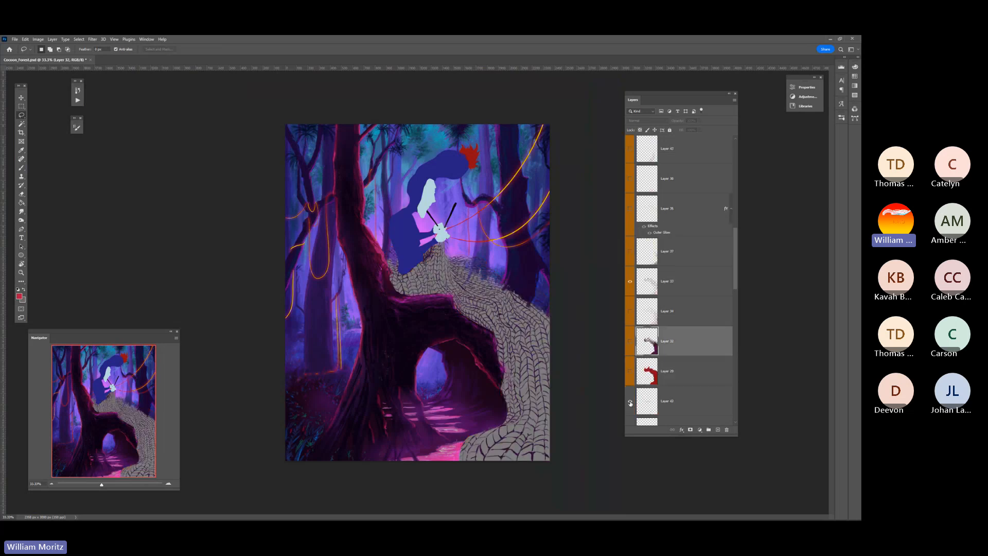
left_click(628, 283)
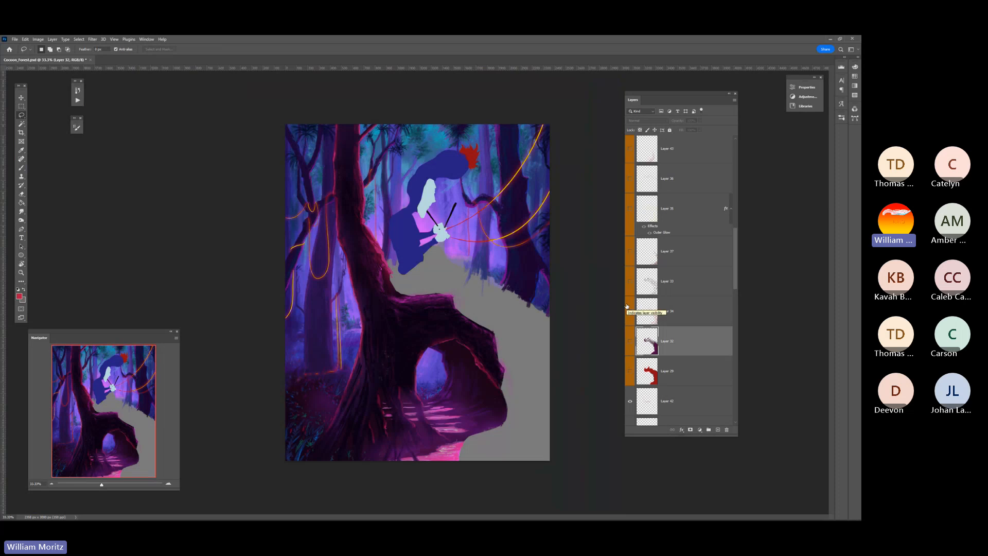
Show Layers 29 and 32 again and toggle Layer 33 to compare the blanket with and without knit lines, leaving it on
left_click(630, 372)
left_click(629, 342)
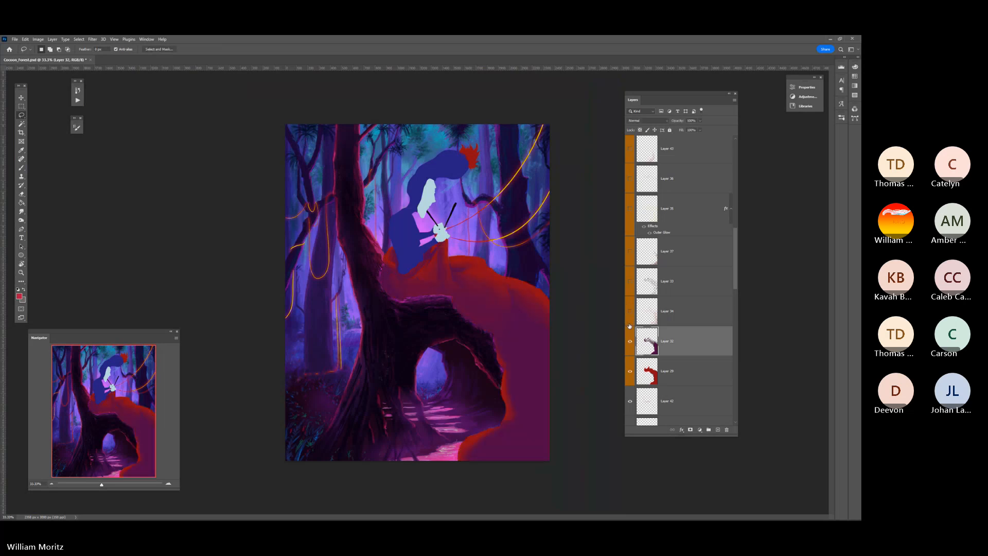
left_click(630, 281)
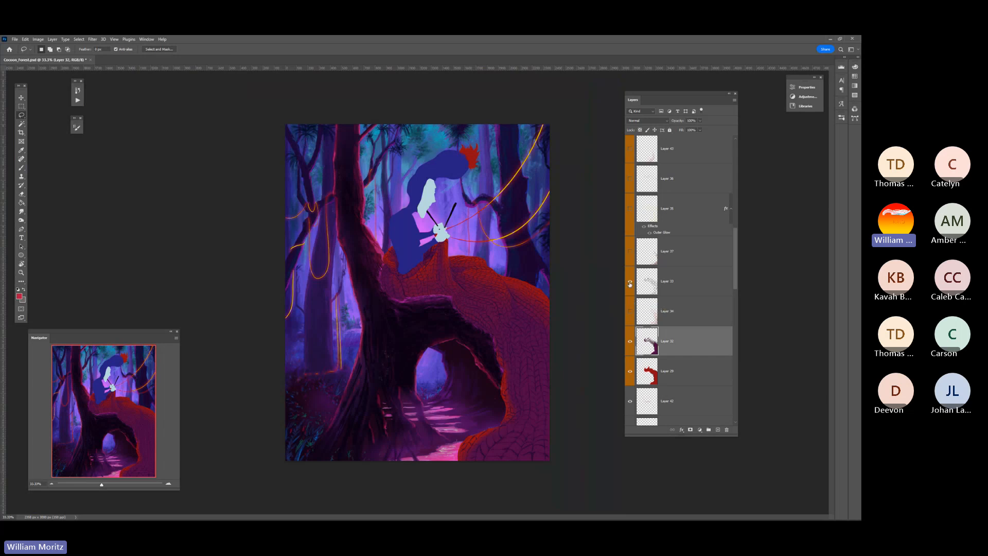
left_click(629, 281)
left_click(629, 283)
Show the blanket detail Layers 34, 37, 35 and 36 in turn, toggling Layer 35 to compare its glowing yellow highlights
left_click(629, 314)
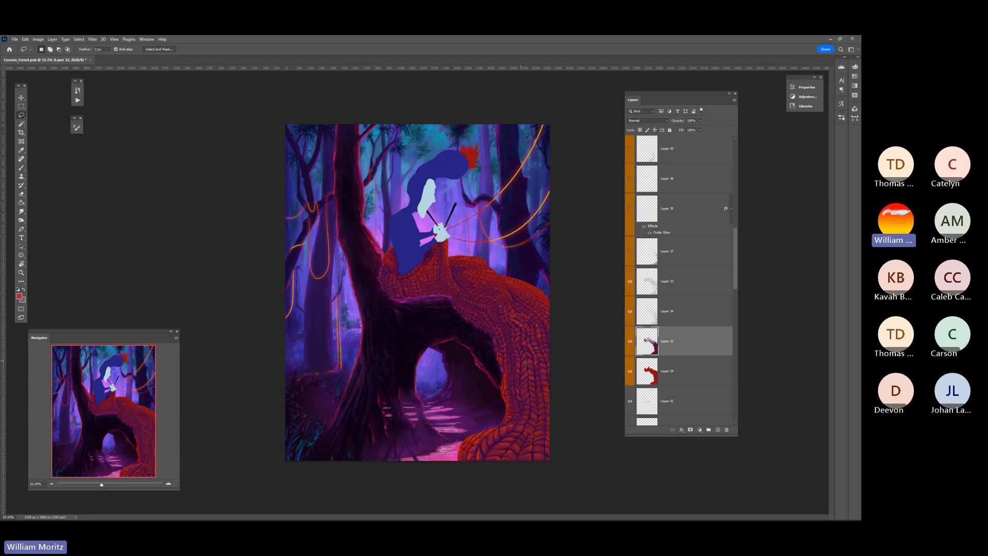
left_click(630, 253)
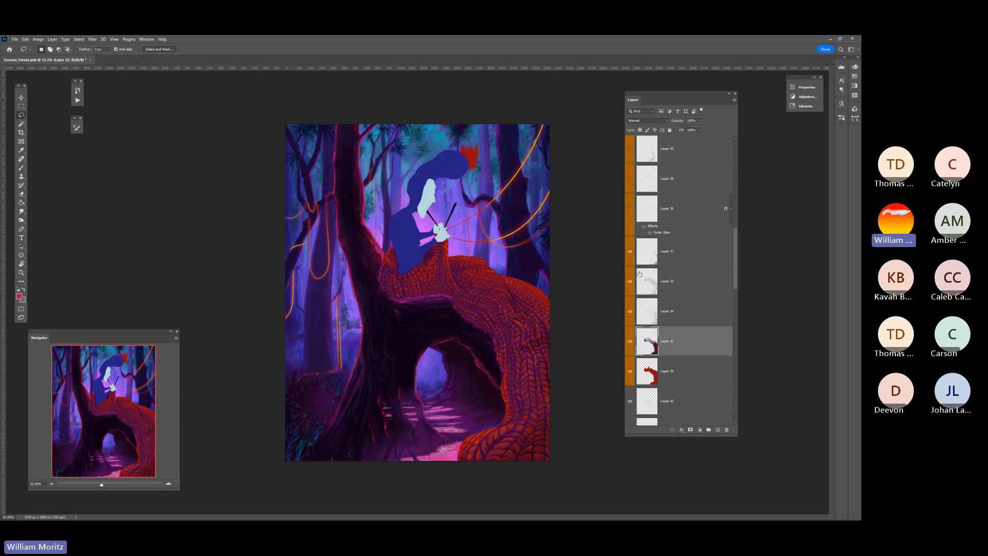
left_click(630, 209)
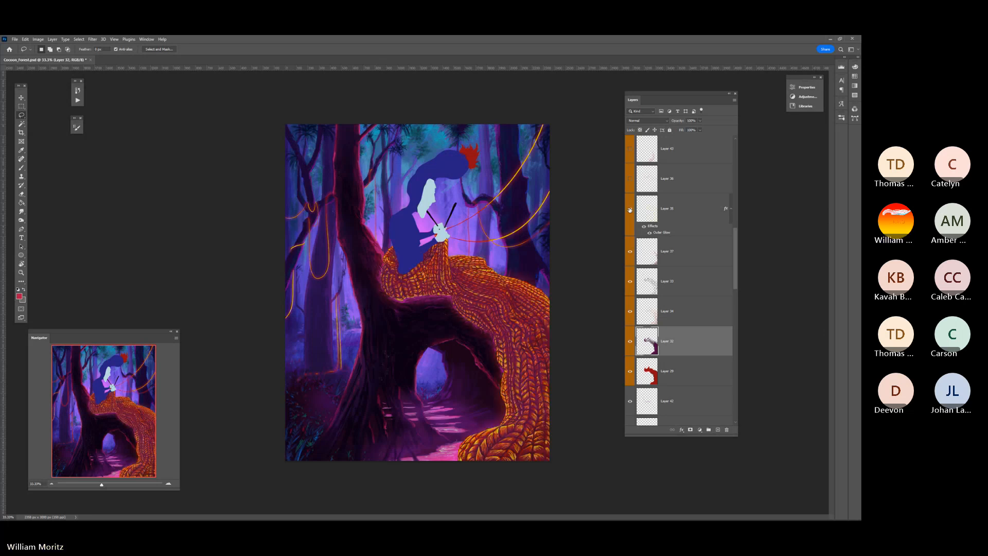
left_click(630, 209)
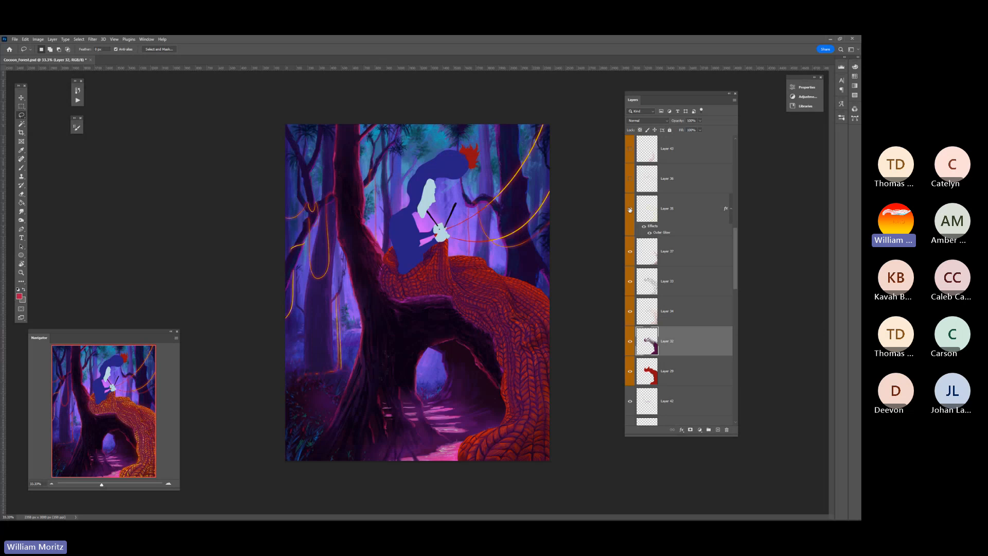
left_click(629, 209)
left_click(629, 179)
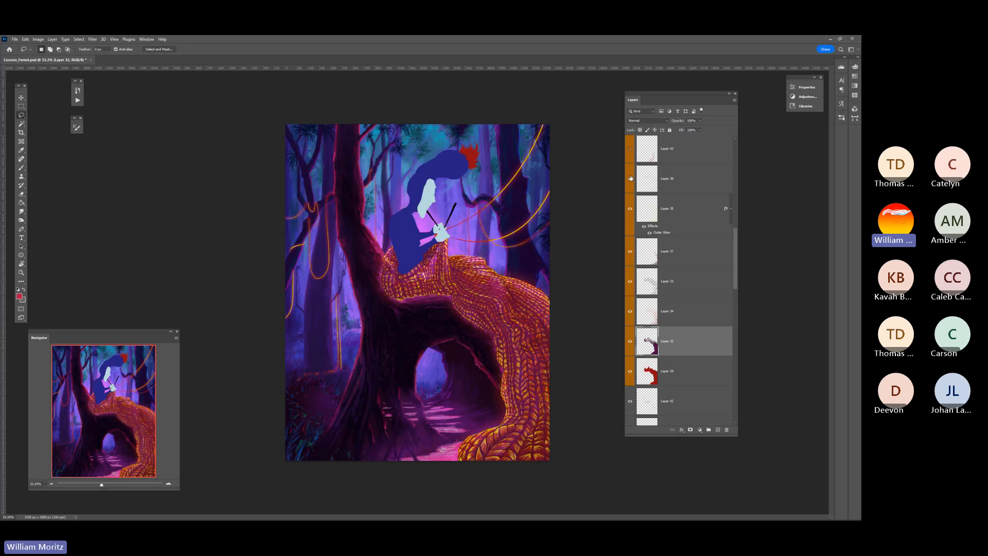
Toggle Layer 36 to compare the blanket with and without it, leave it visible, and show Layer 43 above it
scroll(625, 206, "up", 2)
left_click(630, 239)
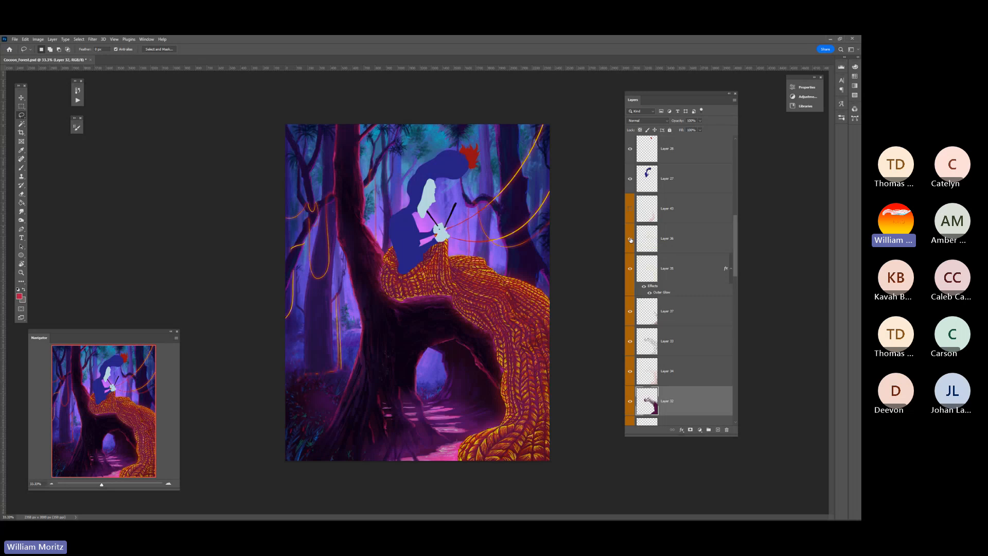
left_click(630, 239)
left_click(630, 240)
left_click(630, 240)
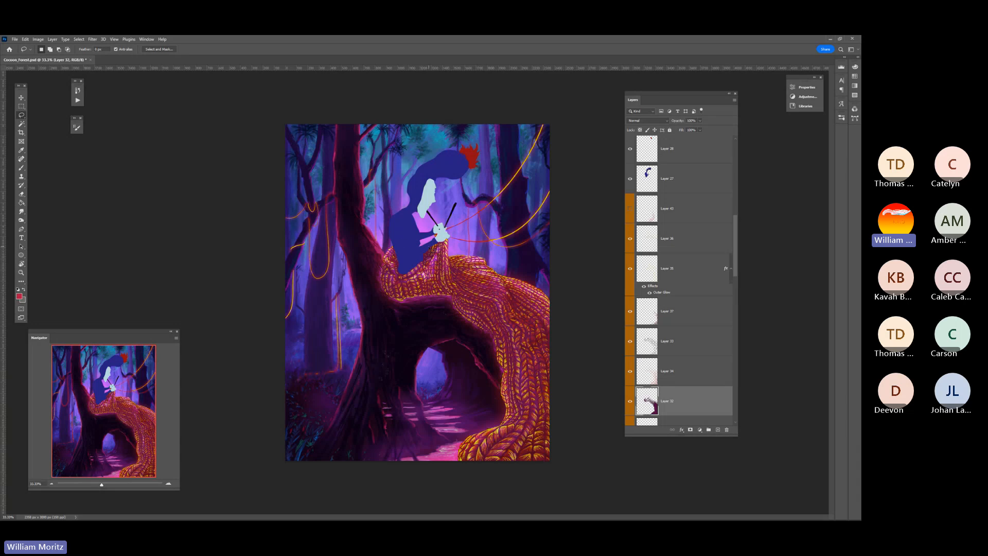
left_click(629, 210)
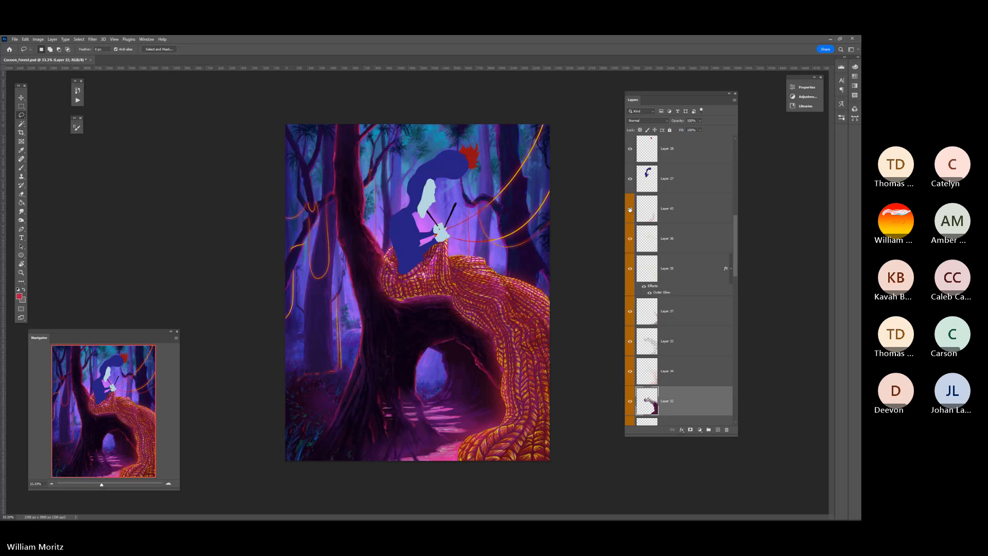
scroll(630, 217, "up", 1)
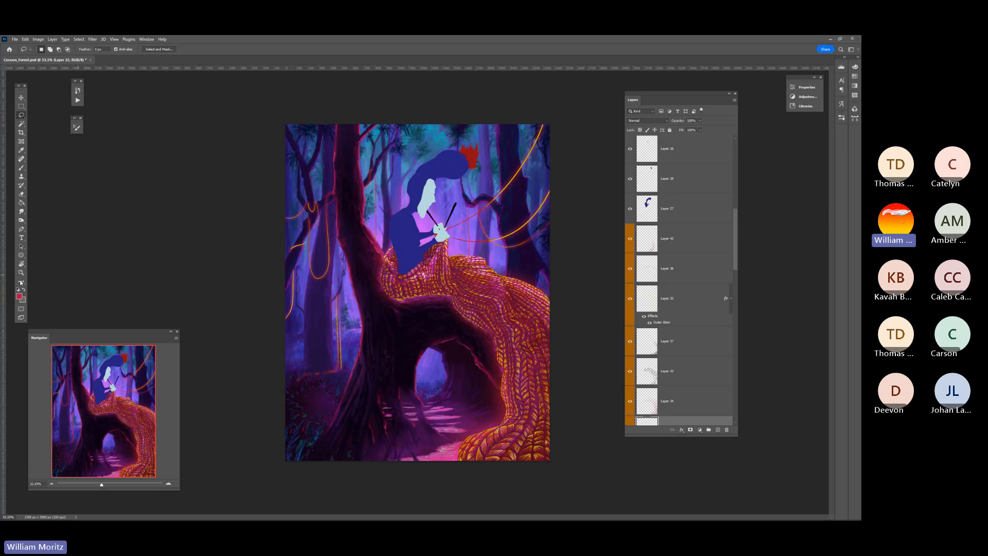
Examine how the glowing knitted blanket reads within the whole painting at several viewing sizes
key("z")
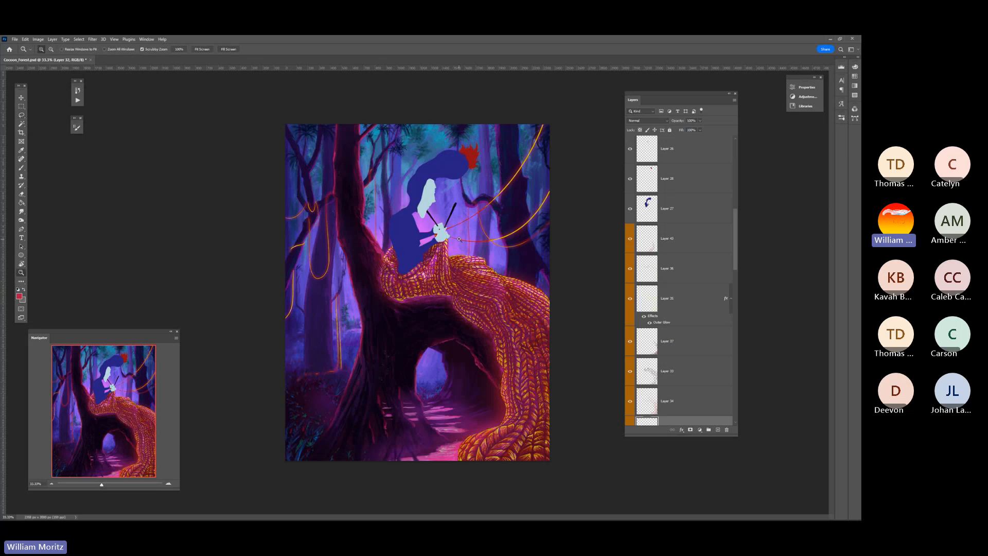
left_click(458, 239, "alt")
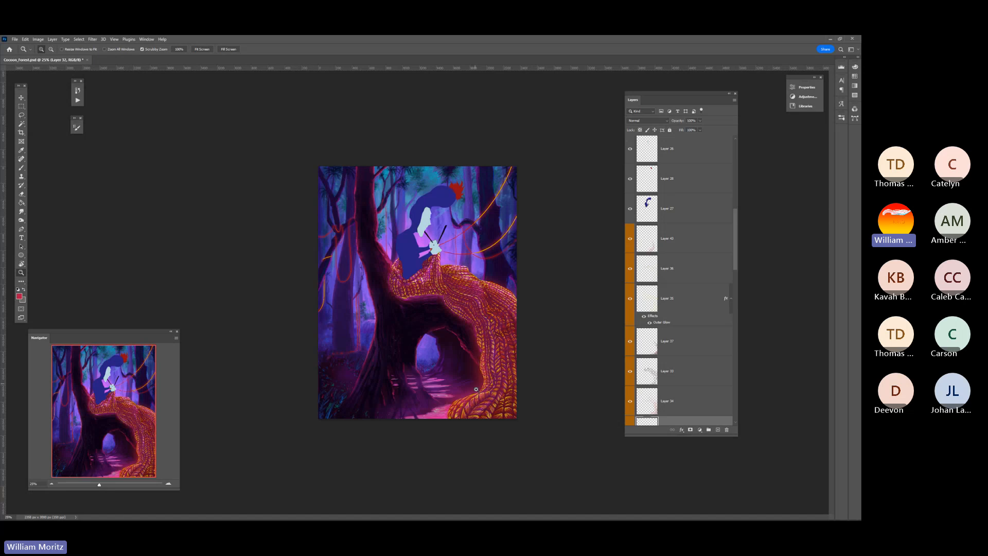
left_click(436, 233)
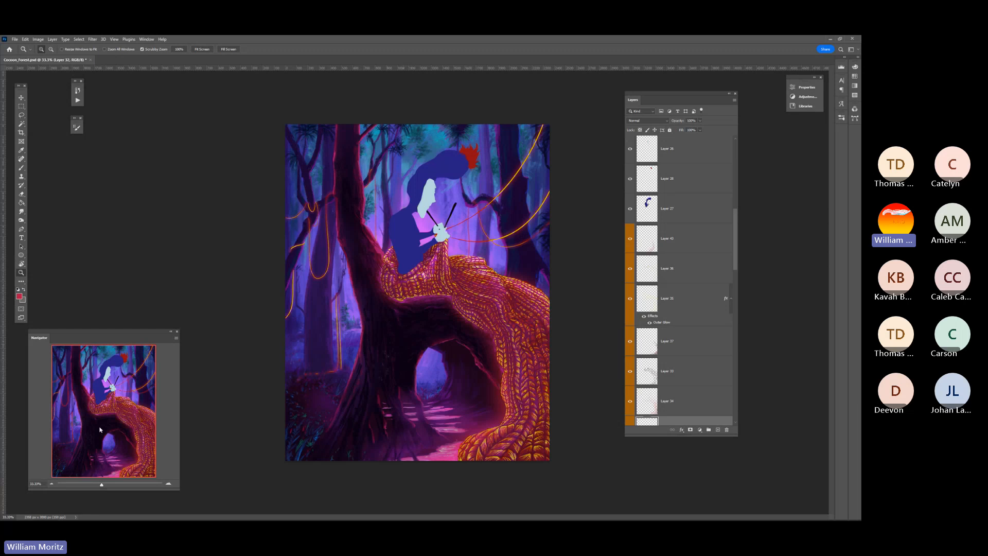
left_click_drag(94, 331, 125, 336)
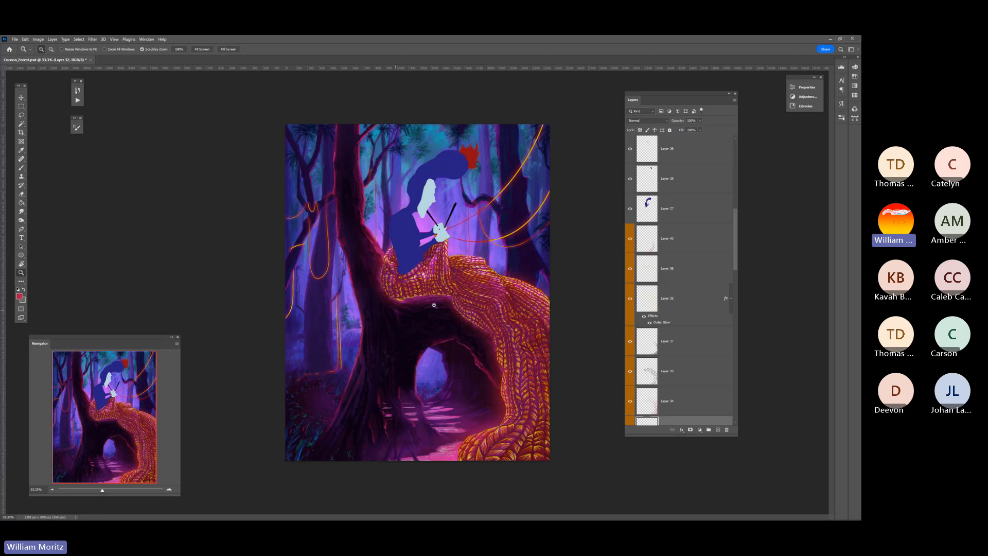
left_click(458, 277, "alt")
left_click(458, 276, "alt")
left_click(458, 277, "alt")
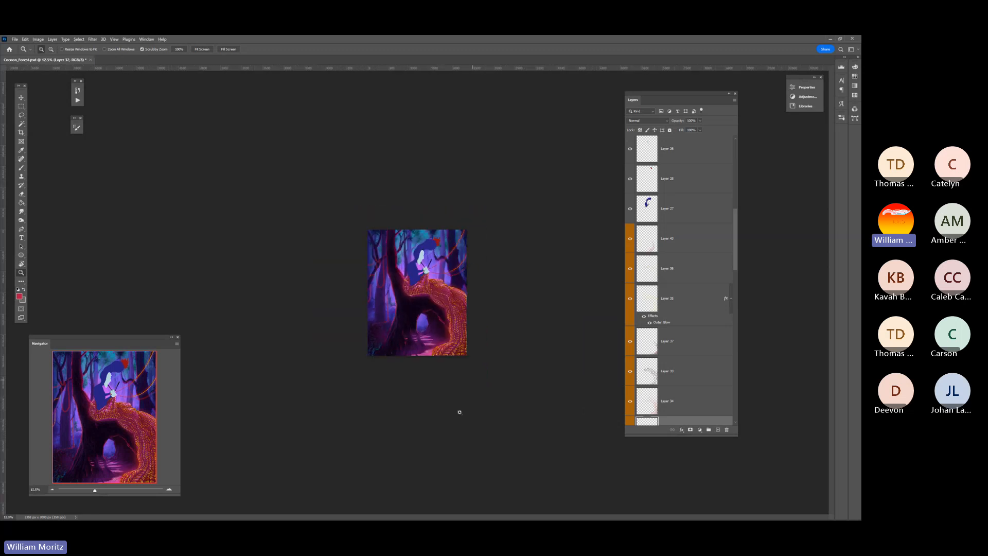
left_click(425, 299)
left_click(426, 298)
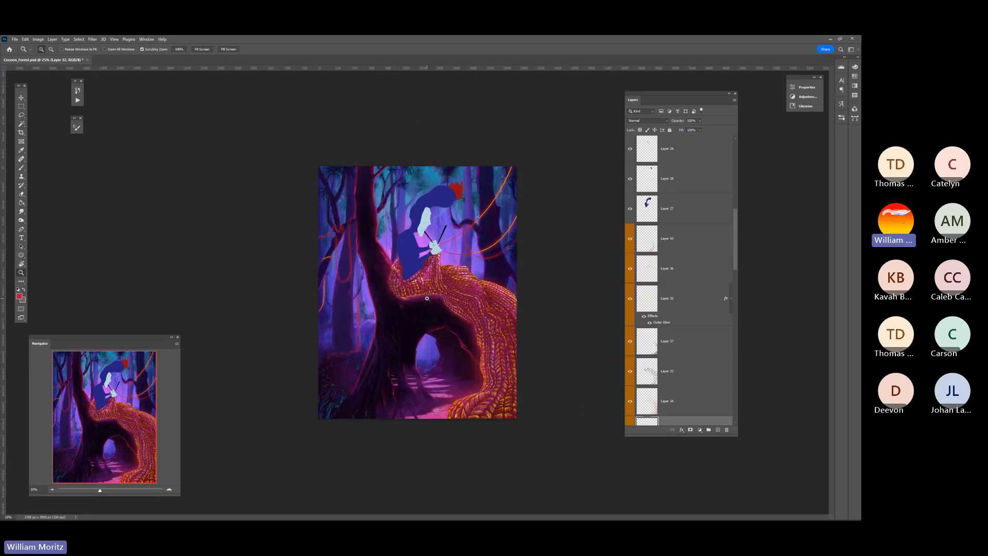
left_click(426, 298)
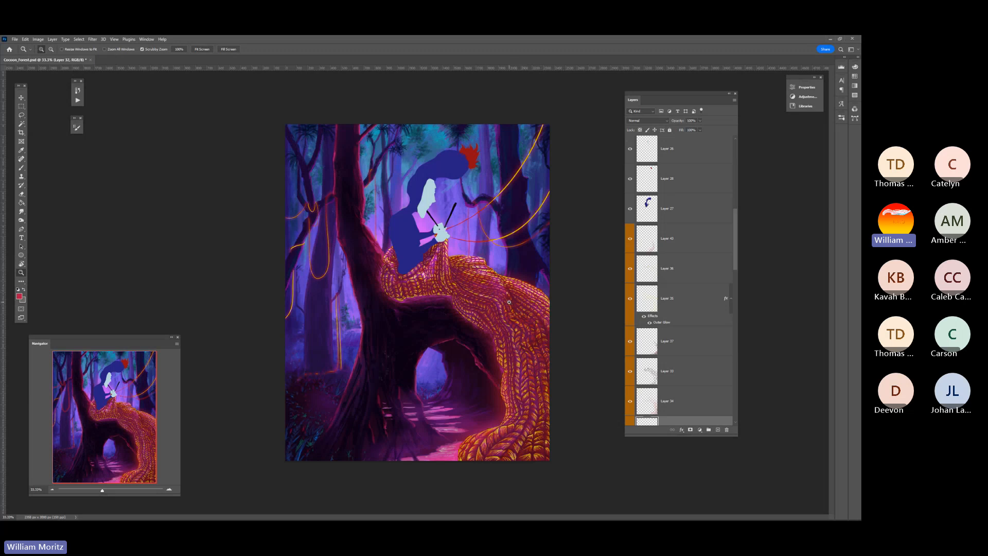
Select Layer 27, the blue base shape of the figure's hair and body, and bring the figure into close view
key("v")
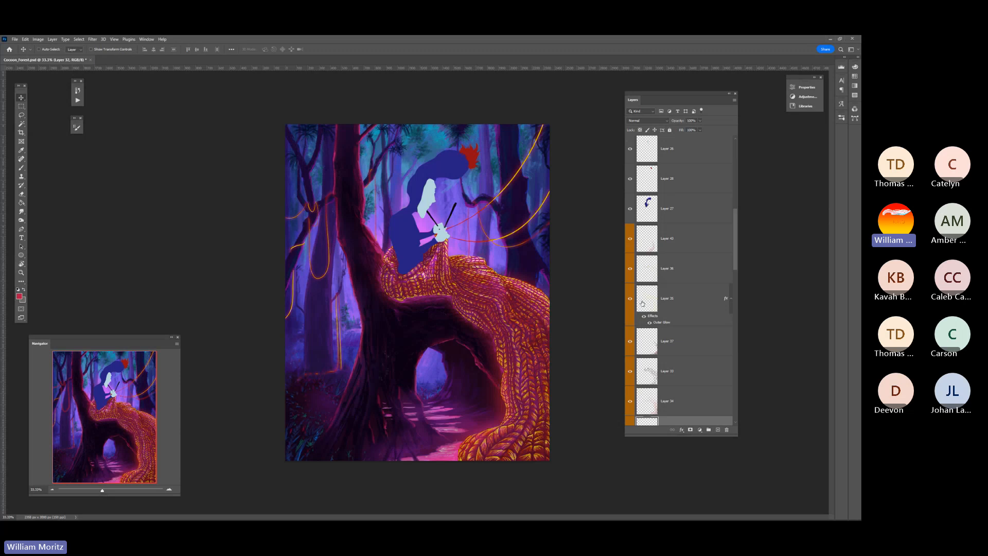
left_click(629, 372)
scroll(633, 418, "down", 1)
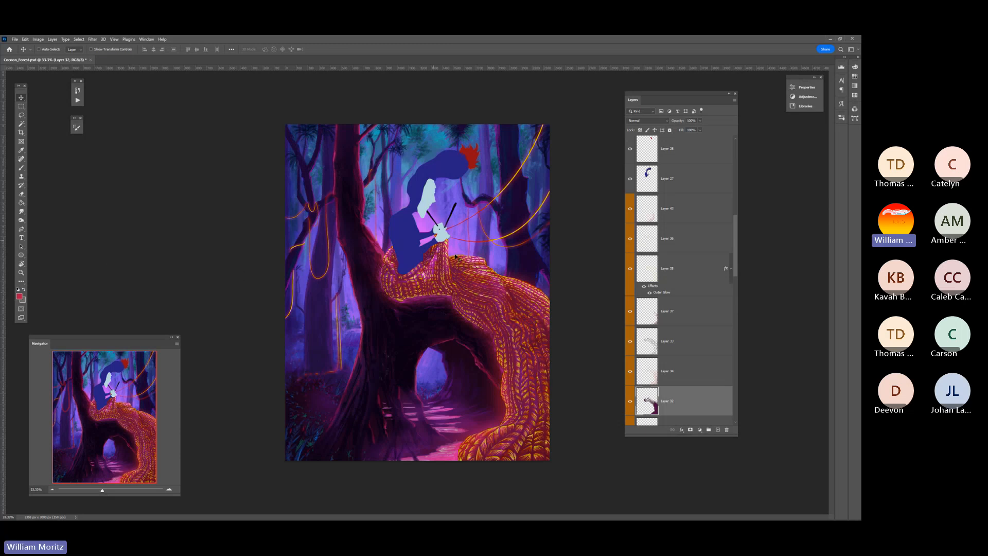
left_click(419, 191, "ctrl")
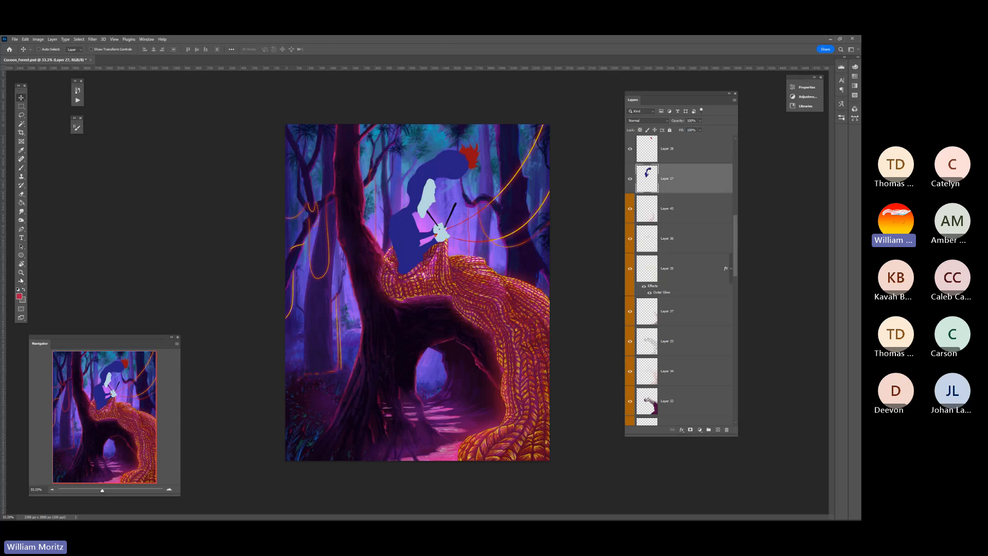
key("z")
left_click_drag(429, 197, 476, 199)
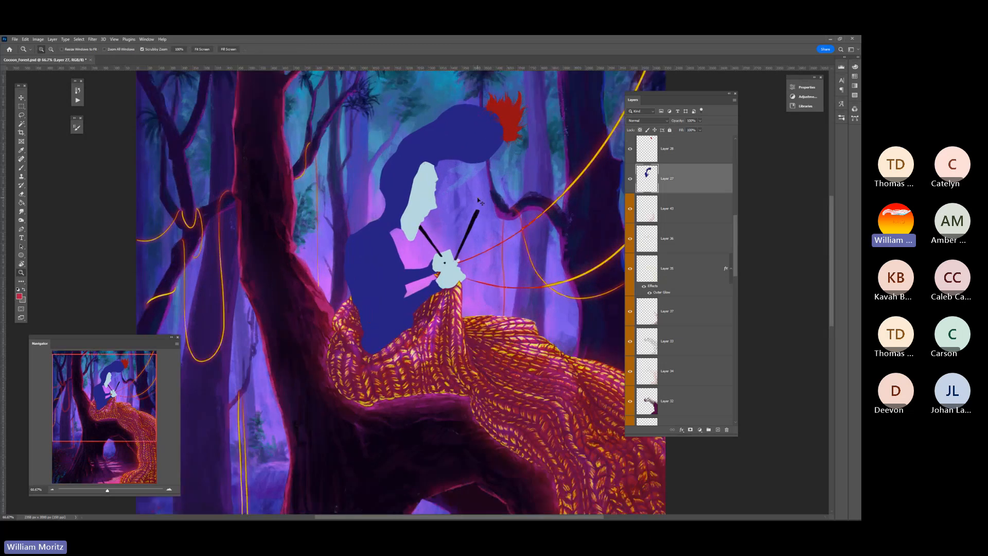
key("v")
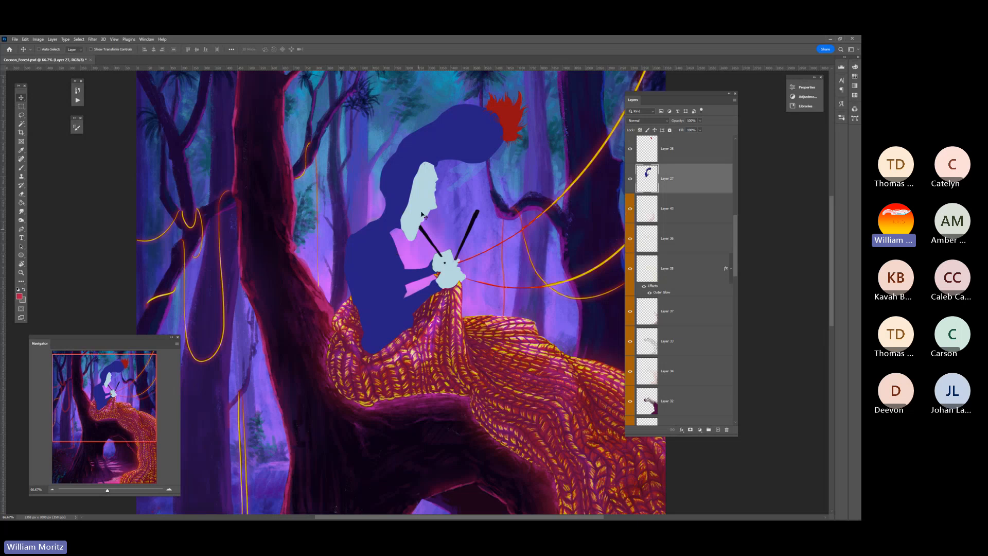
left_click_drag(425, 215, 402, 259)
Show the rough red composition sketch on the topmost layer, compare it with the whole painting, and hide it again
scroll(670, 190, "up", 10)
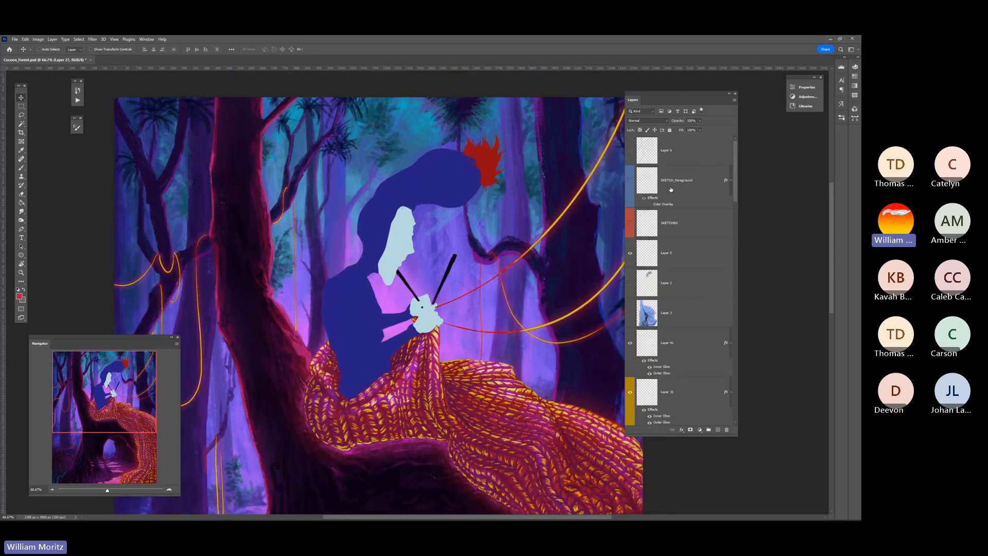
left_click(630, 150)
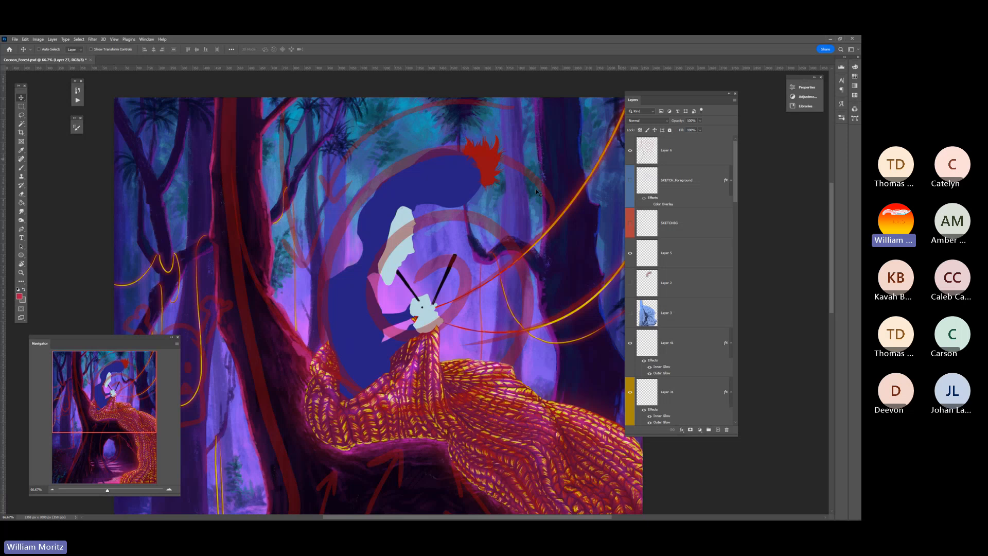
left_click(21, 272)
left_click(355, 258)
left_click(355, 258)
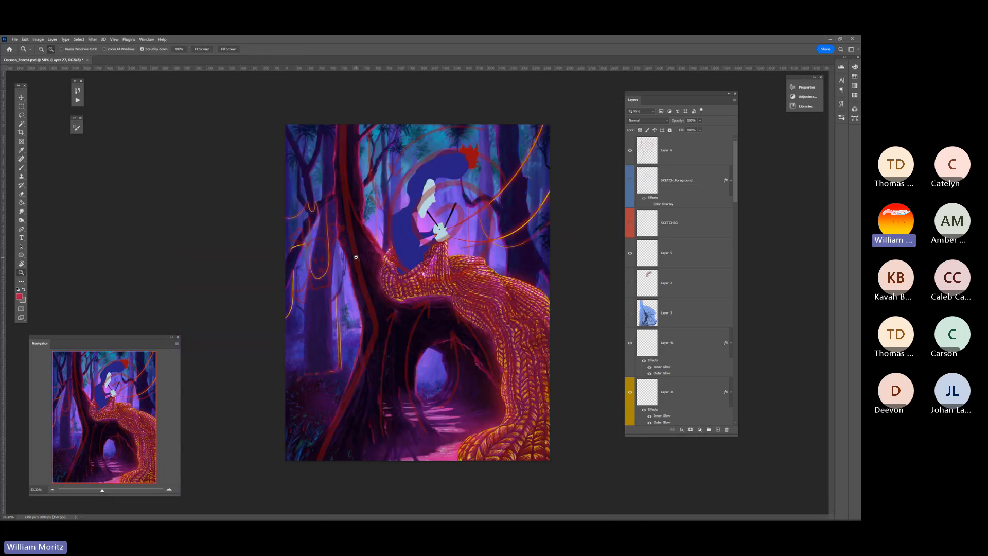
left_click(360, 252)
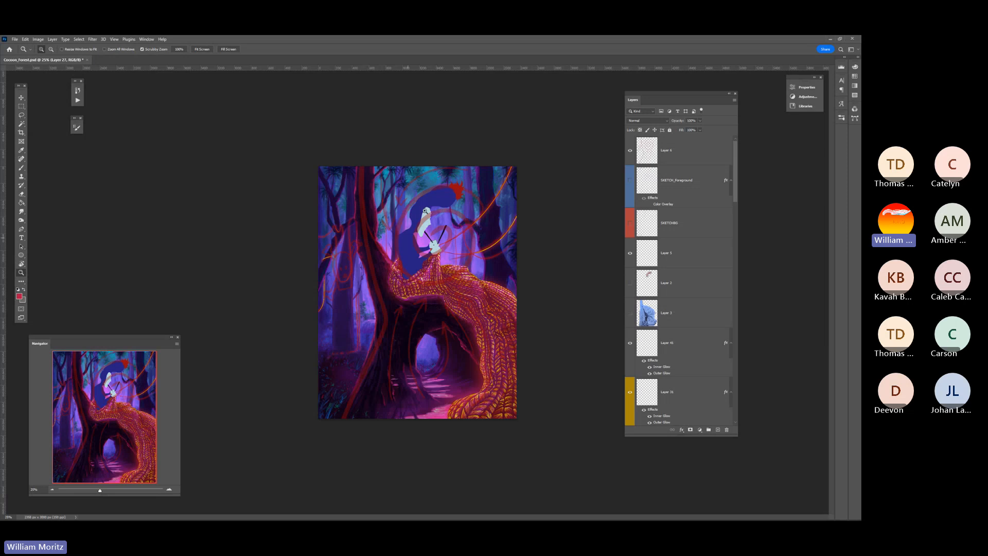
left_click(630, 150)
Show the SKETCH_Foreground layer with its Color Overlay effect and lower the layer's opacity
left_click(630, 181)
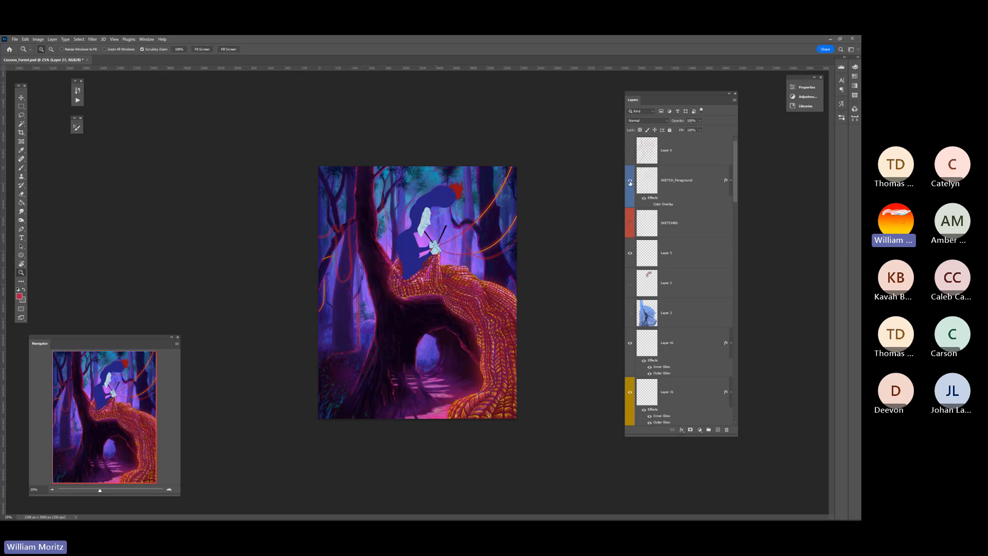
left_click(649, 205)
left_click(434, 218)
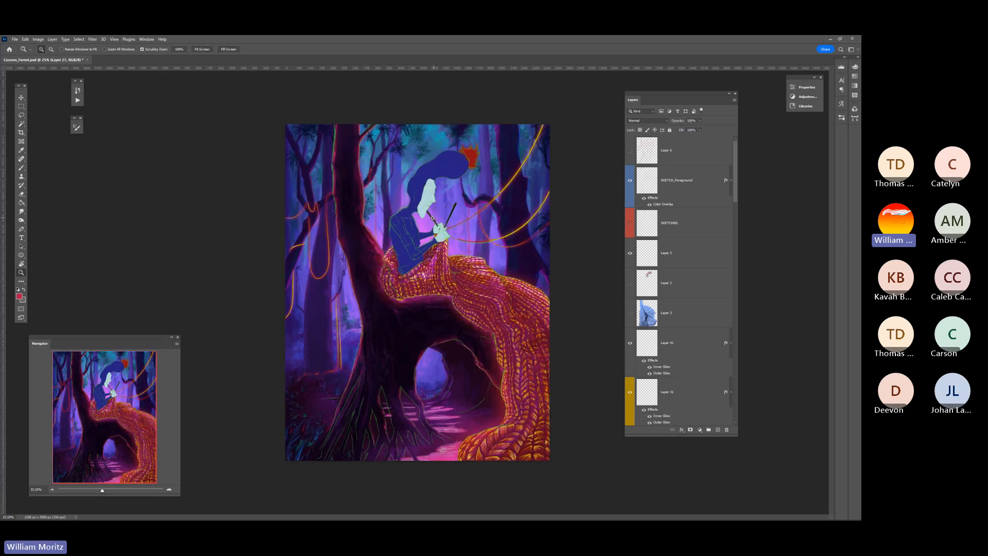
left_click(433, 218)
left_click(434, 218)
left_click(433, 218)
left_click(708, 181)
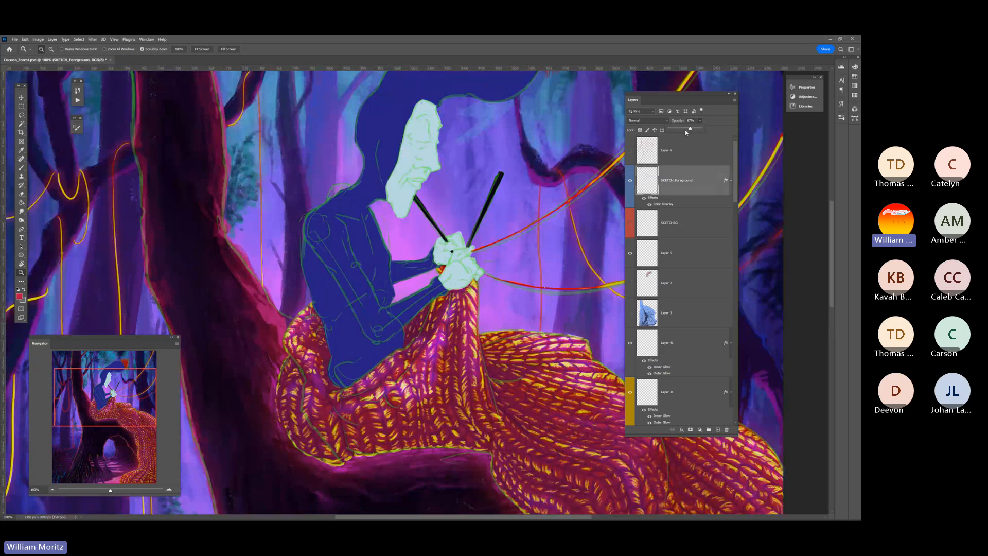
left_click_drag(687, 130, 683, 131)
Load the figure's shape on Layer 27 as a selection and add a new empty layer directly above it
scroll(692, 327, "down", 5)
left_click(651, 302)
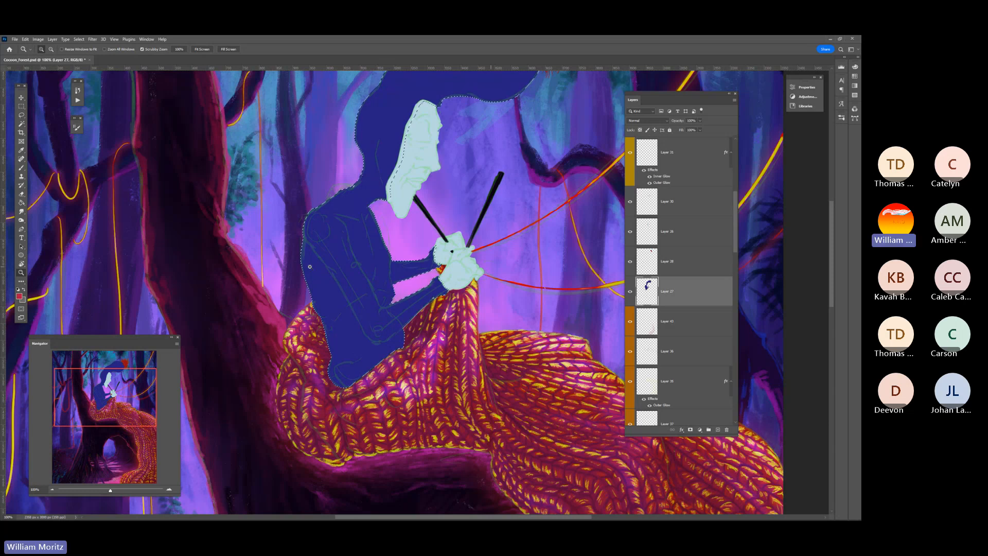
left_click(647, 291, "ctrl")
scroll(391, 248, "up", 1)
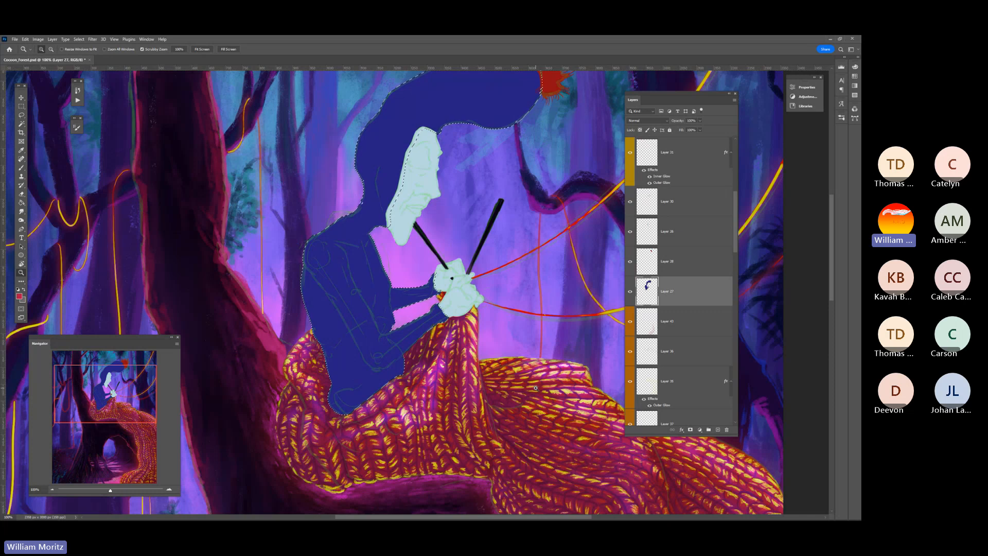
key("i")
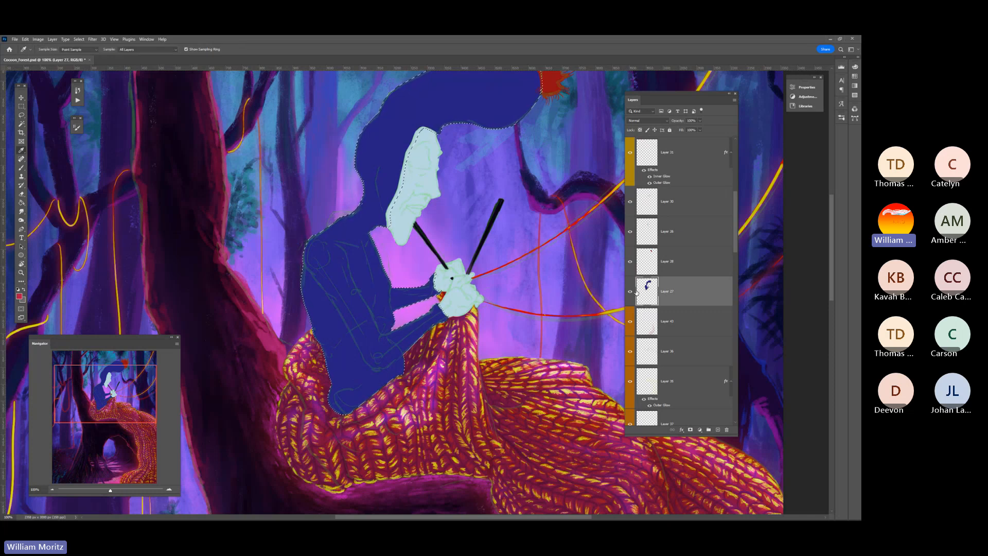
left_click(718, 429)
scroll(430, 266, "up", 1)
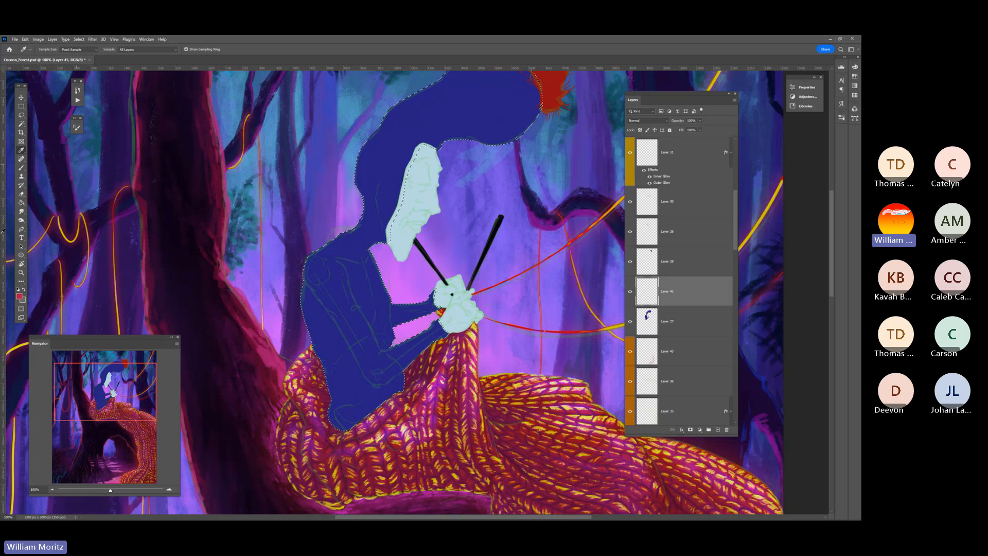
Sample dark blue #120f45 from the dark background tree beyond the figure's hands as the foreground color and activate the Brush tool
left_click(20, 272)
left_click_drag(391, 280, 361, 287)
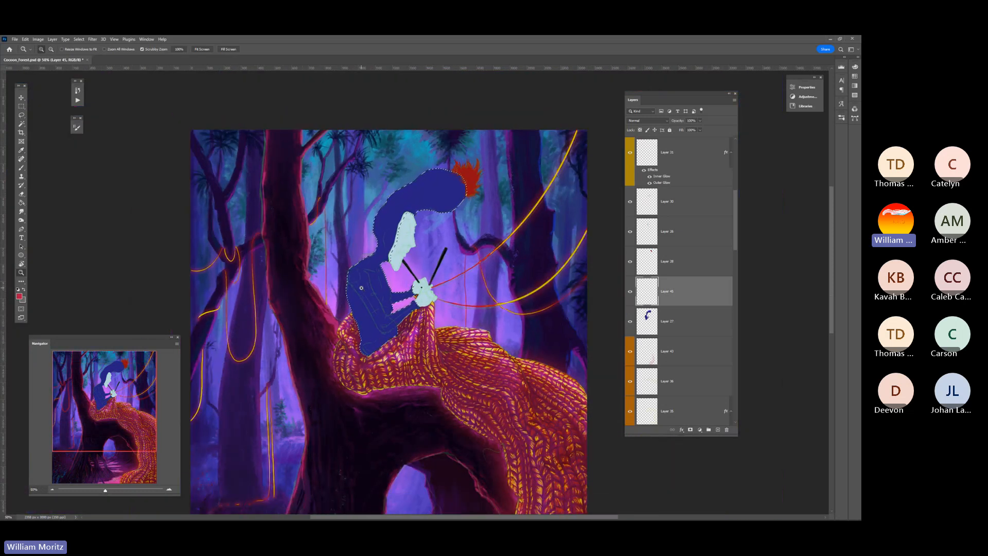
key("i")
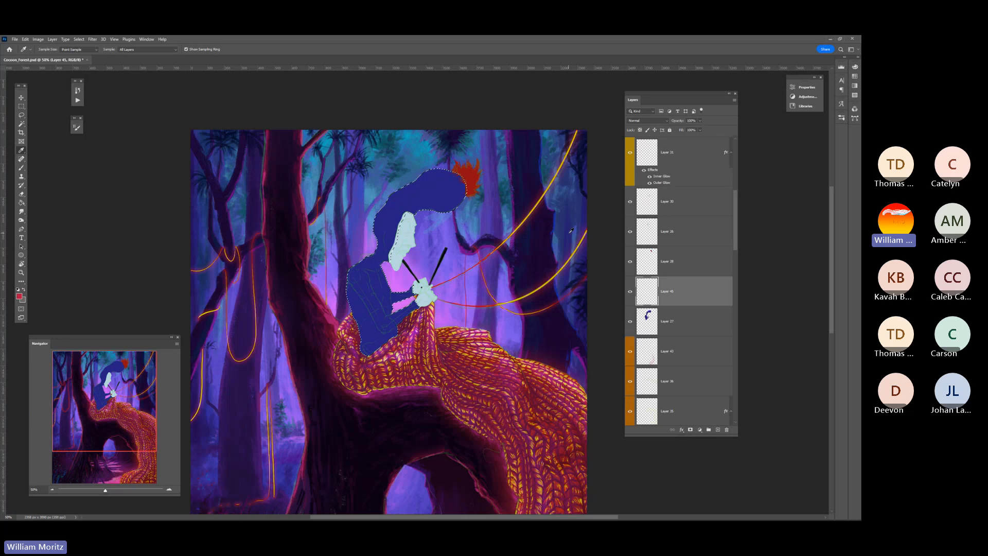
scroll(351, 296, "down", 2)
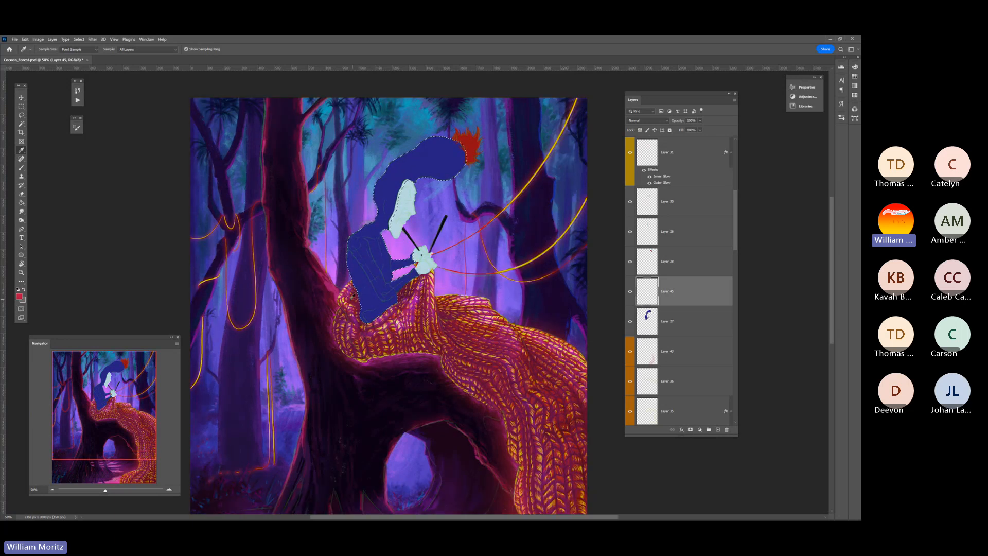
scroll(352, 296, "down", 2)
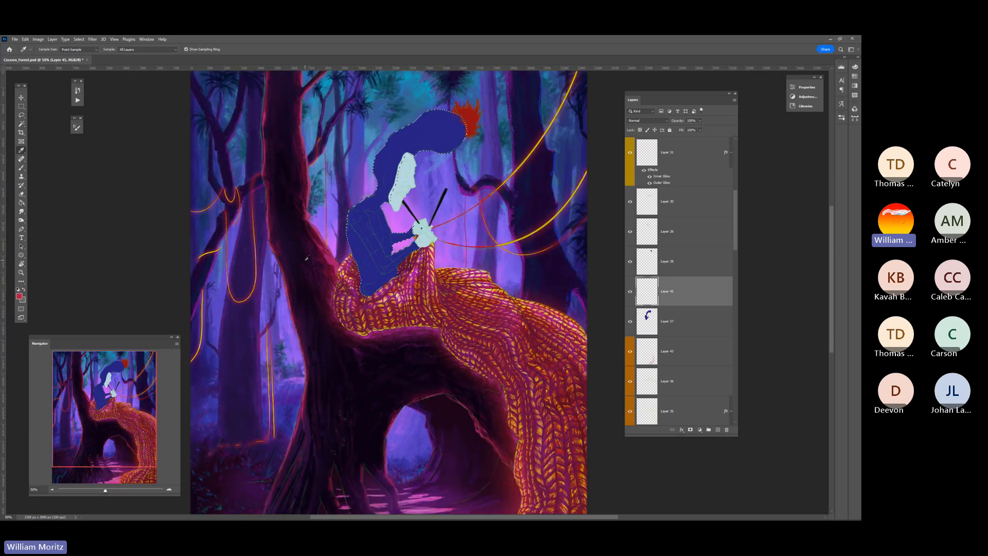
scroll(304, 231, "up", 4)
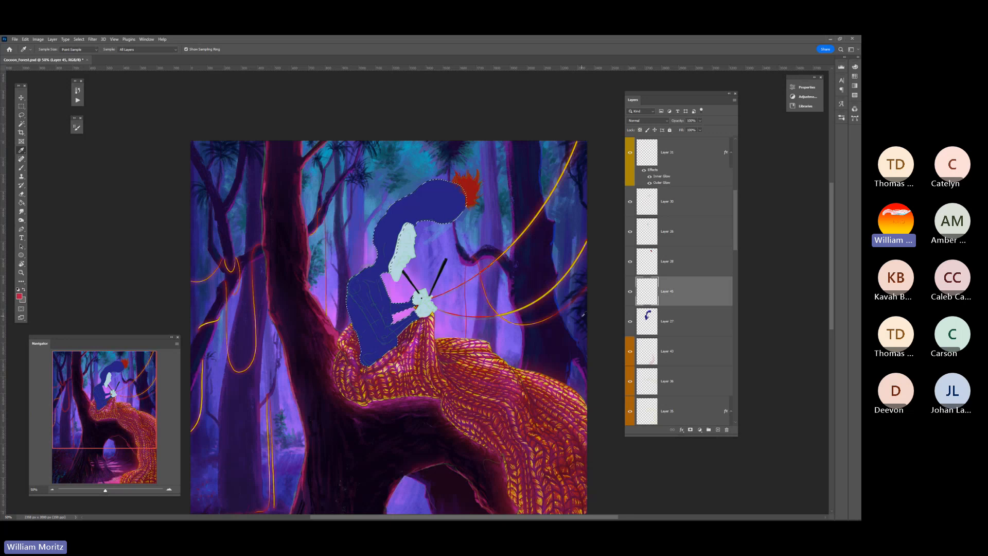
left_click(574, 308)
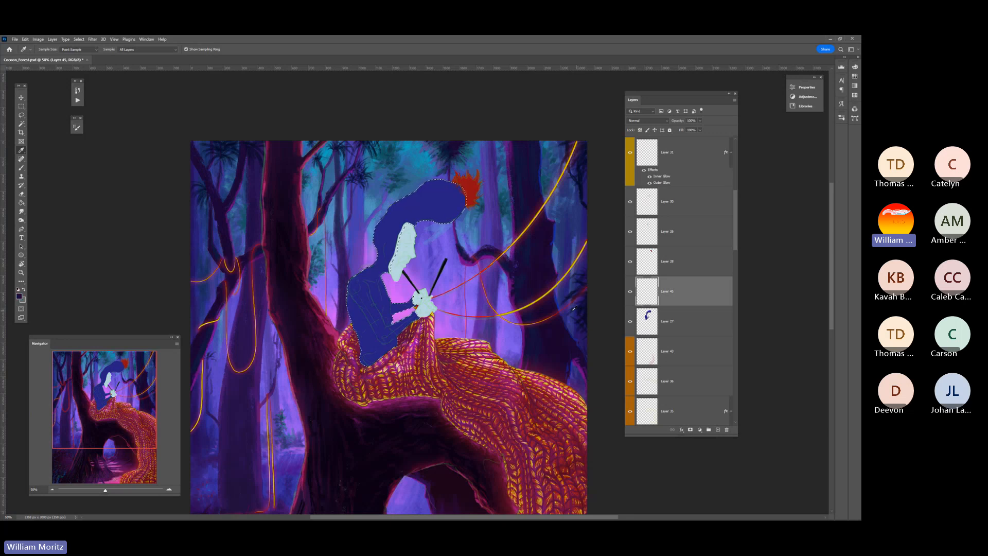
left_click(19, 297)
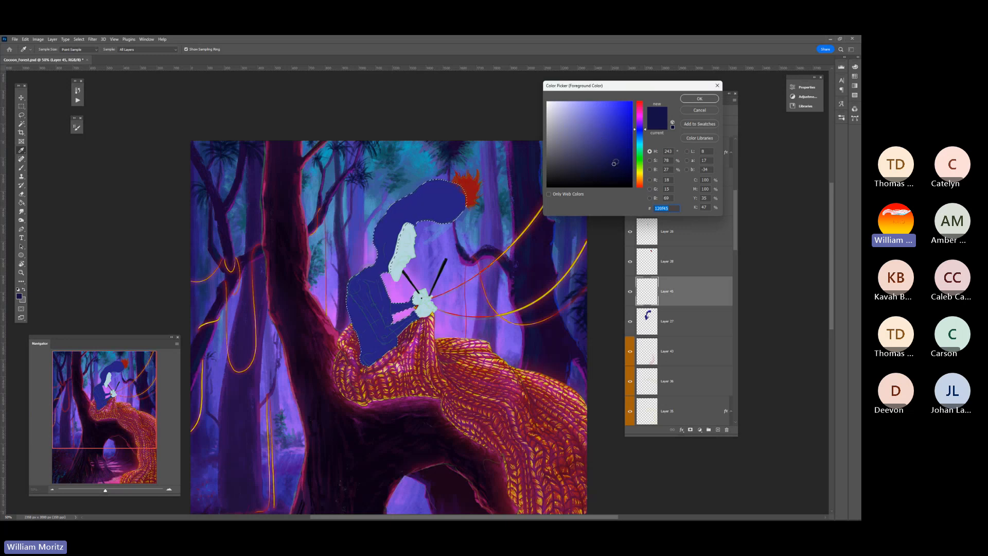
left_click(698, 99)
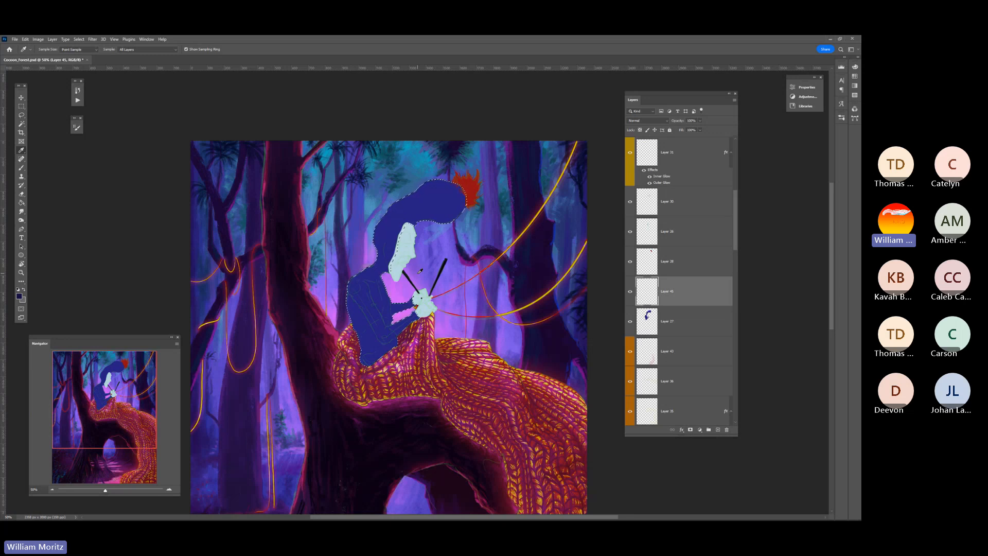
key("b")
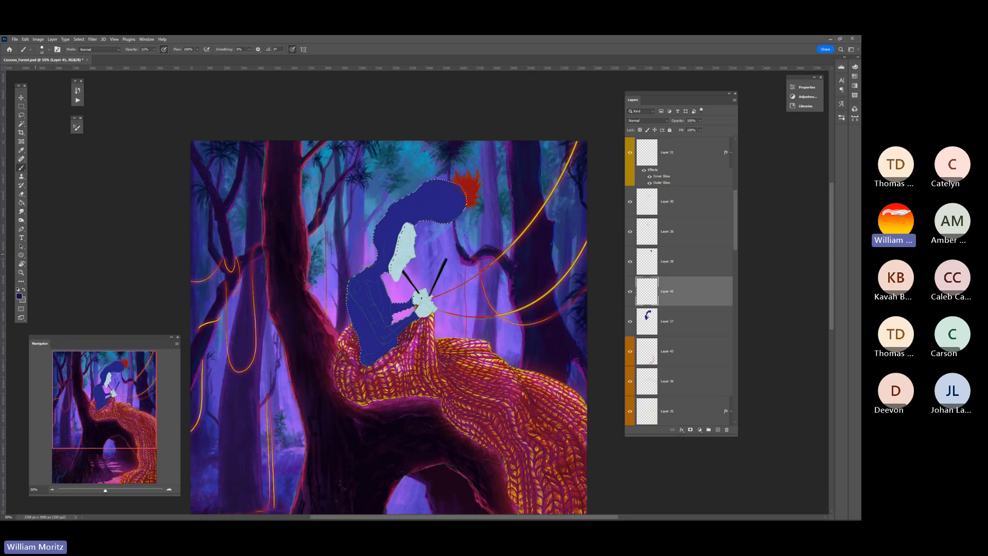
Set the brush opacity to 100% and paint thin dark fold lines on the figure's neck, shoulder, waist and lap
left_click(21, 272)
left_click(350, 286)
left_click(350, 285)
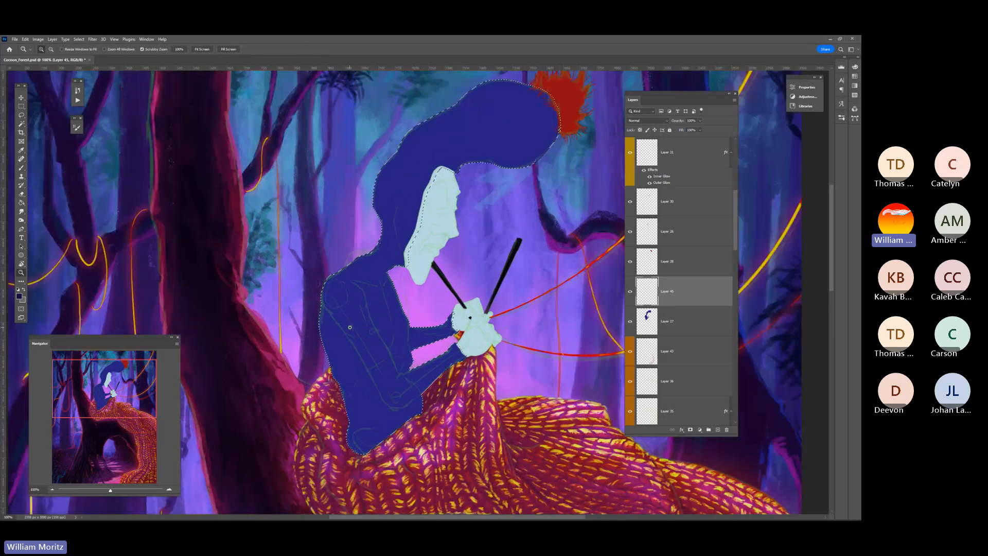
key("b")
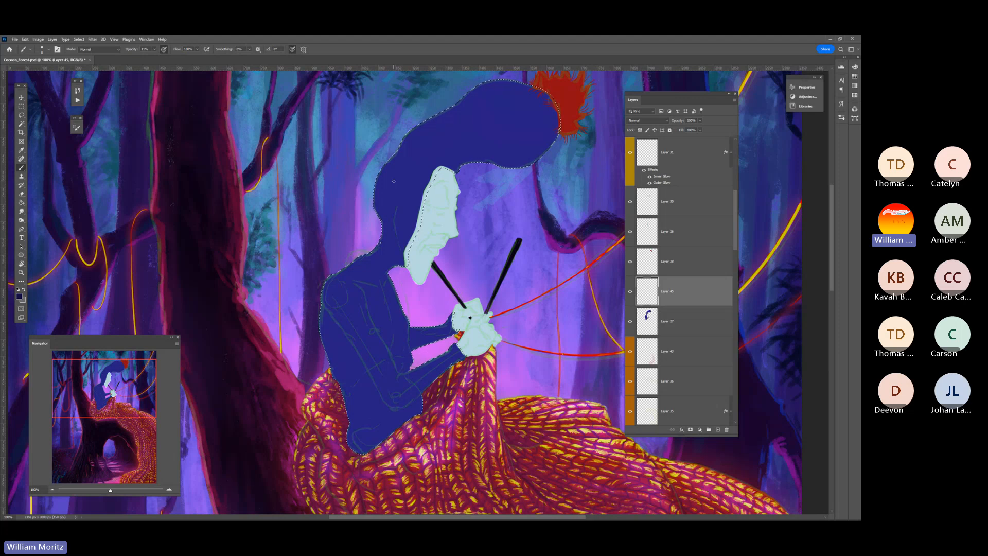
left_click_drag(155, 50, 194, 43)
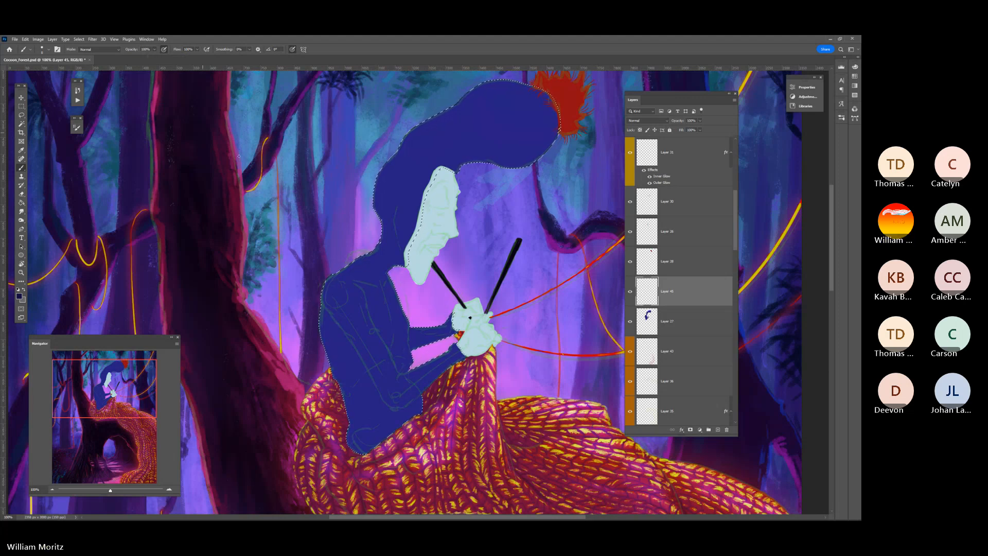
left_click(49, 49)
left_click(181, 44)
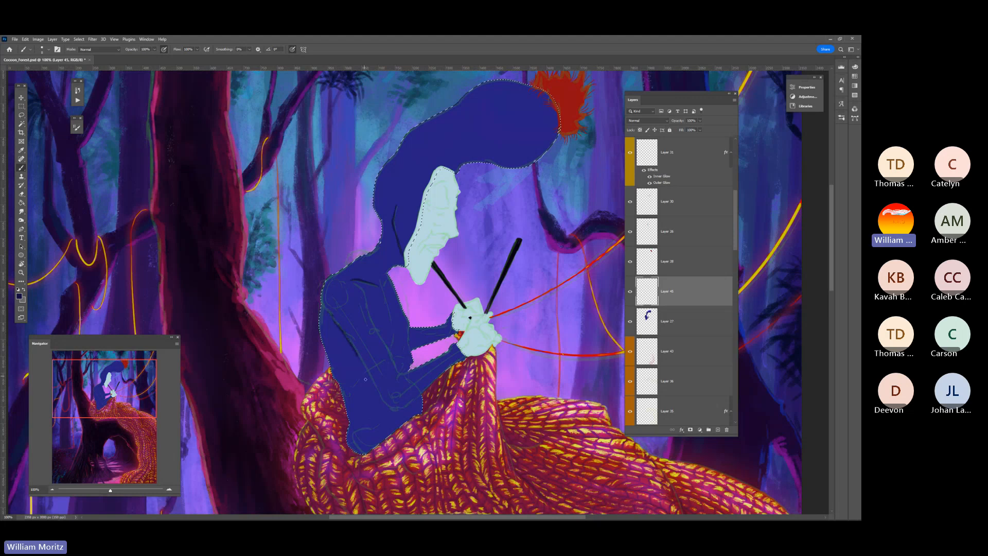
left_click_drag(356, 385, 366, 375)
left_click_drag(389, 417, 356, 418)
Enlarge the brush and paint a broader dark shadow on the figure's chest beside the upper arm
key("bracketright")
key("bracketright")
key("bracketright")
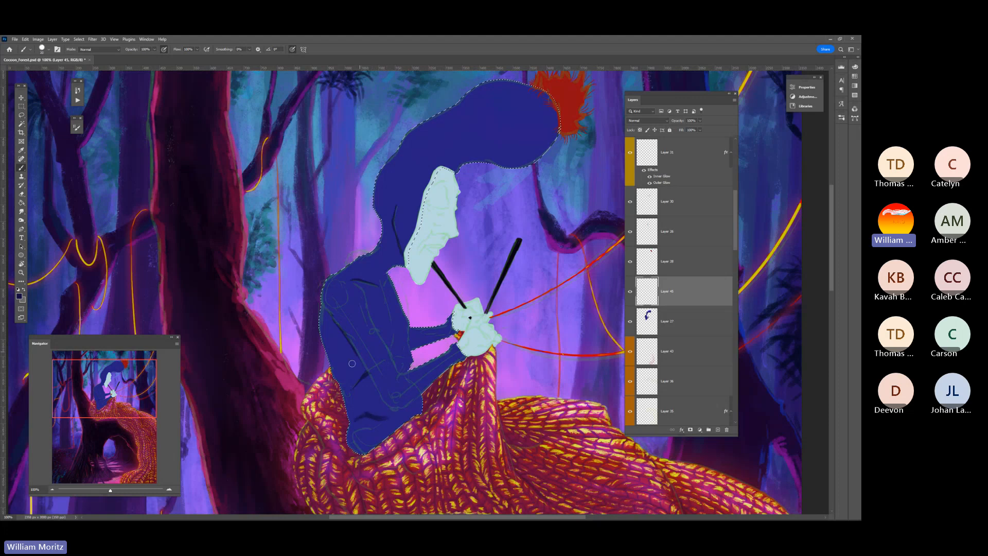
key("bracketleft")
key("bracketleft")
key("bracketleft")
key("bracketleft")
key("bracketright")
key("bracketright")
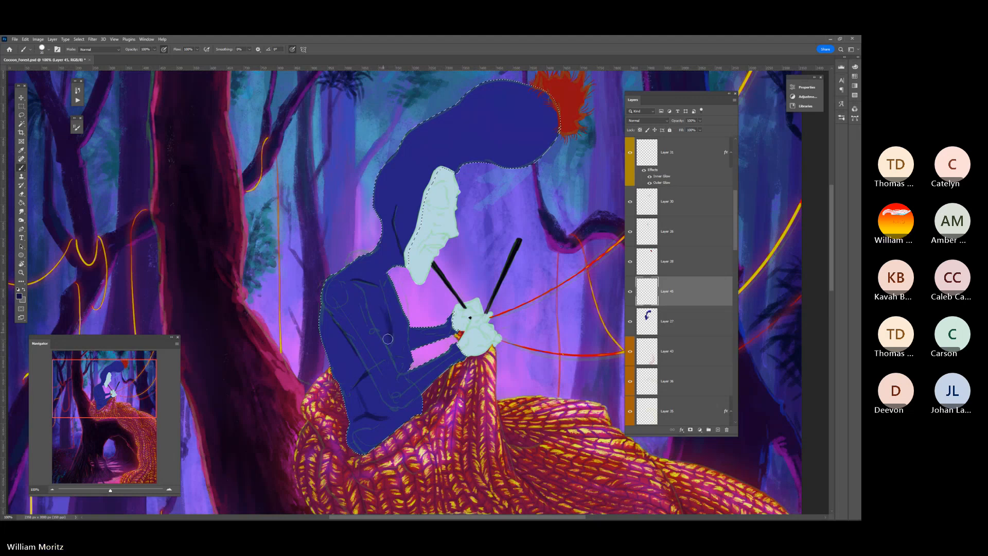
key("bracketleft")
mouse_move(382, 326)
left_mouse_down()
mouse_move(369, 307)
mouse_move(388, 340)
left_mouse_up()
Adjust the brush size and add dark shading along the figure's elbow and forearm
left_click(154, 49)
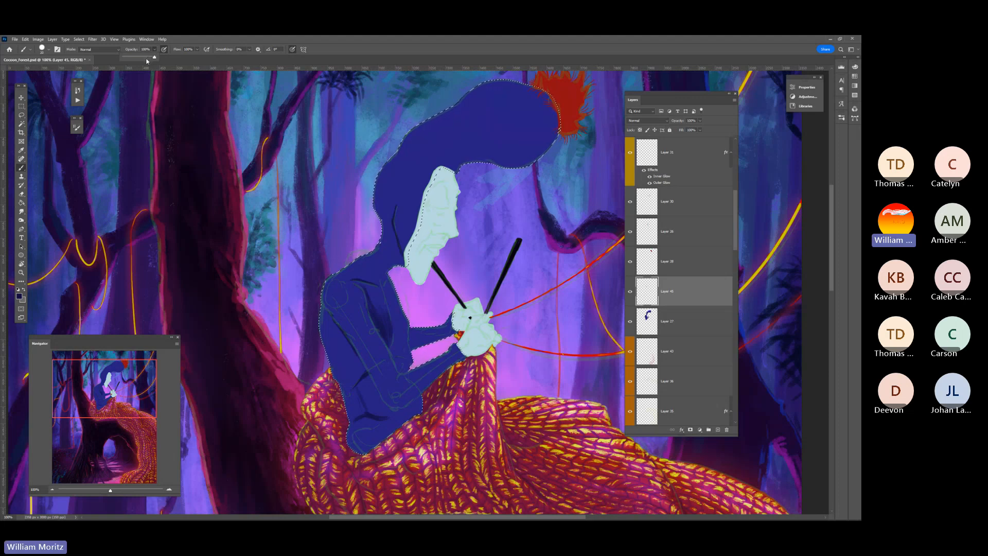
key("bracketleft")
key("bracketleft")
key("bracketright")
key("bracketright")
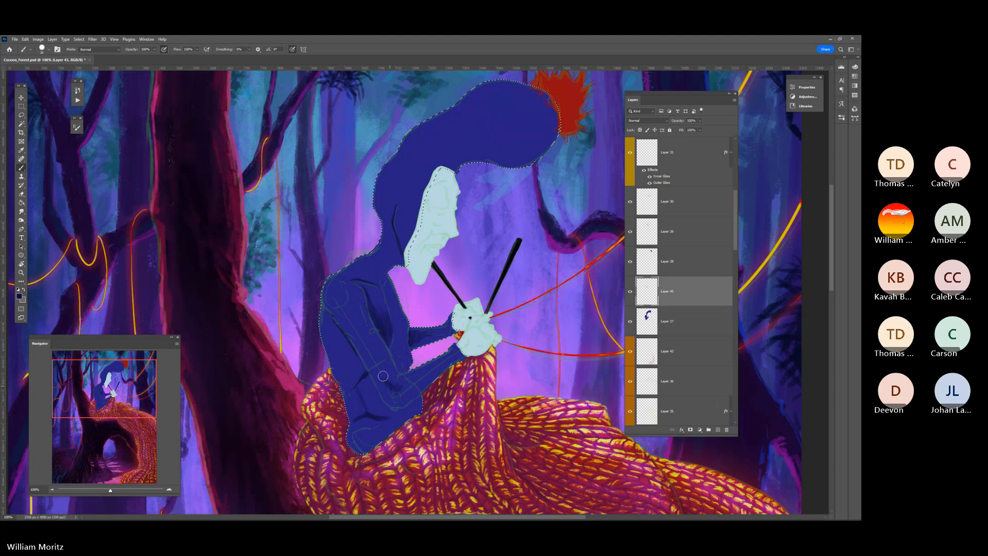
Lower the brush opacity and build up translucent shadows on the figure's arm, waist and lap with varying brush sizes
left_click(154, 49)
left_click_drag(145, 56, 135, 56)
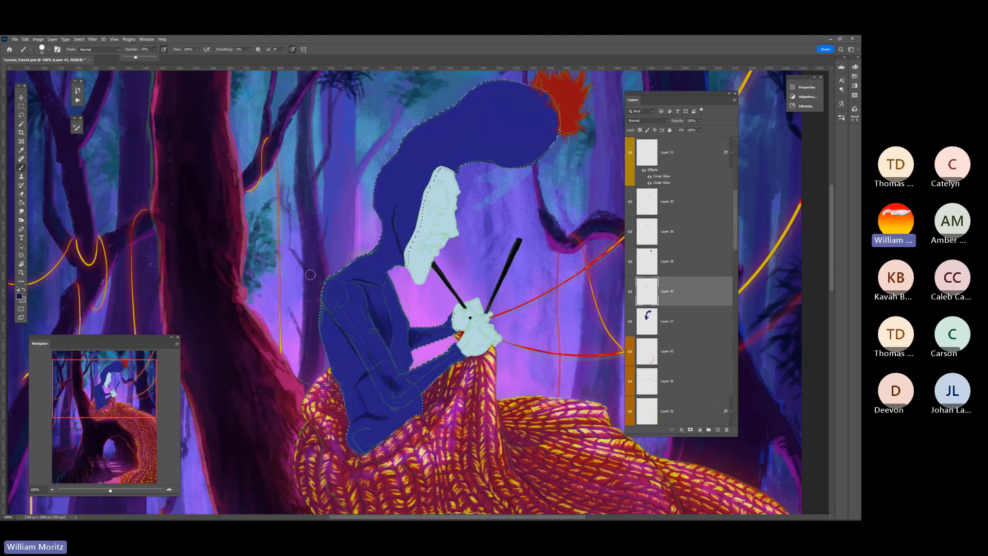
key("bracketright")
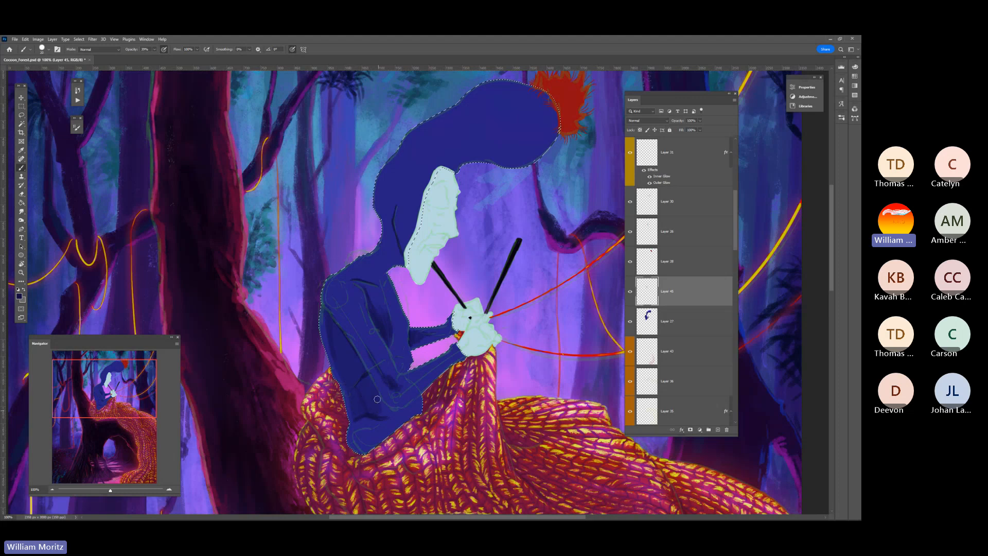
key("bracketleft")
key("bracketleft")
key("bracketleft")
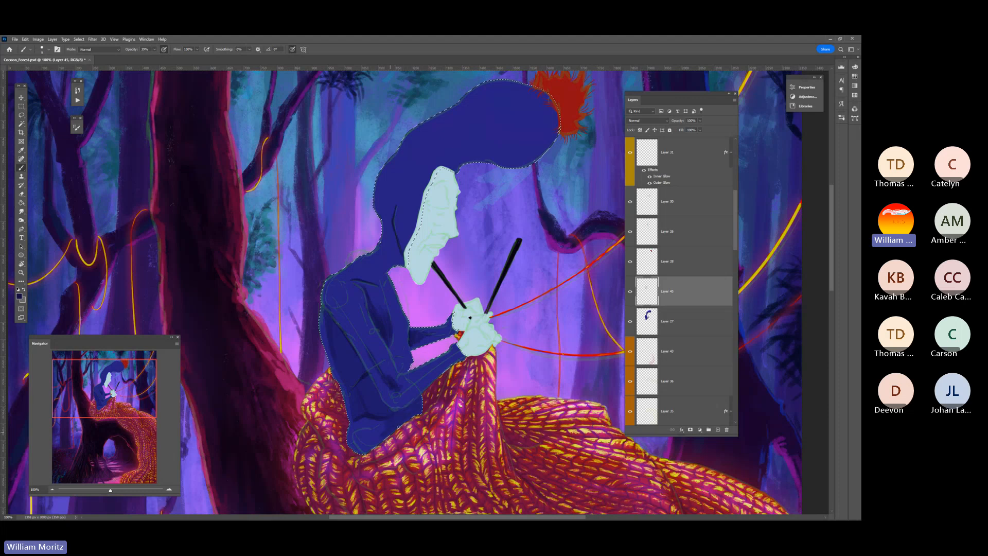
key("bracketright")
key("bracketright")
key("bracketright")
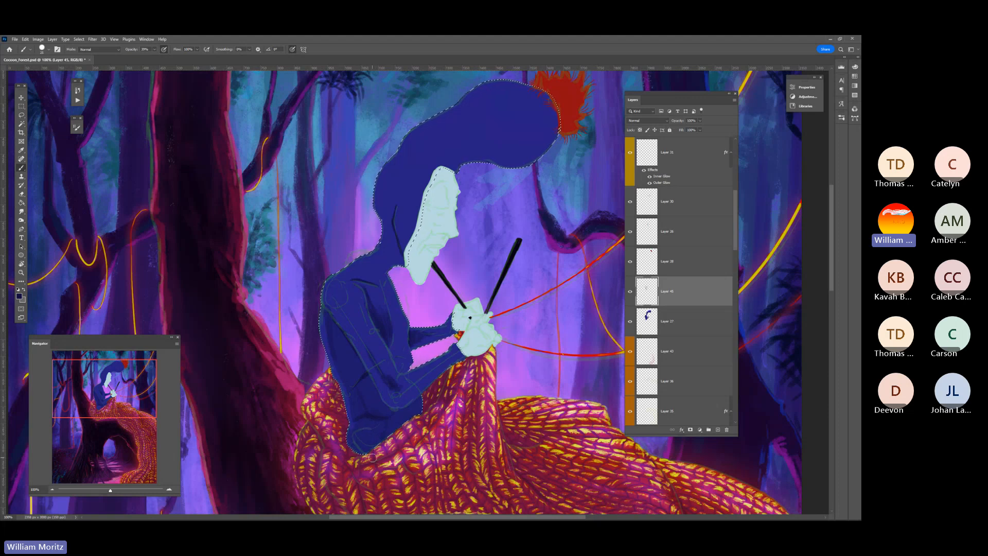
Darken the base of the figure's neck and the area above the shoulder with translucent strokes of varying size
key("bracketleft")
key("bracketleft")
key("bracketleft")
key("bracketleft")
key("bracketleft")
key("bracketleft")
key("bracketright")
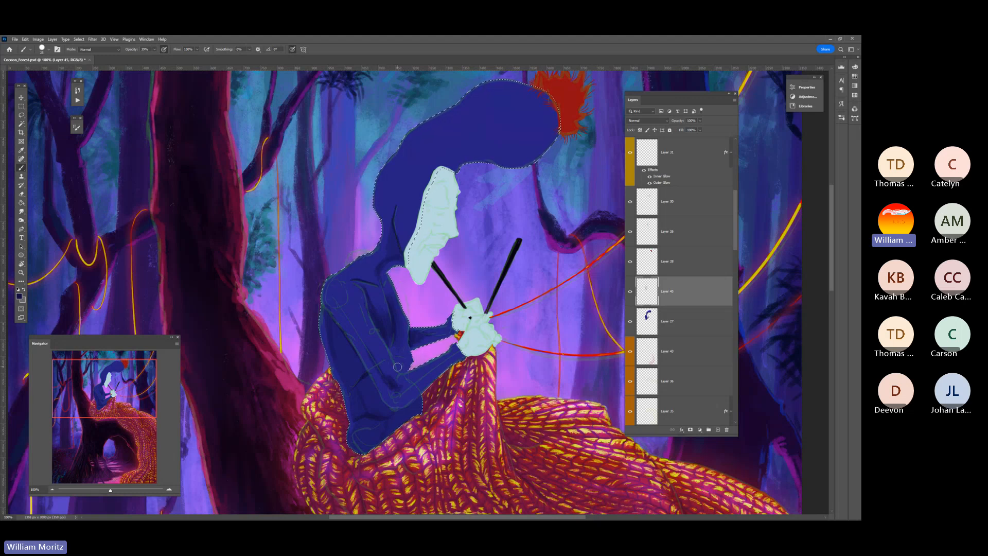
key("bracketleft")
key("bracketright")
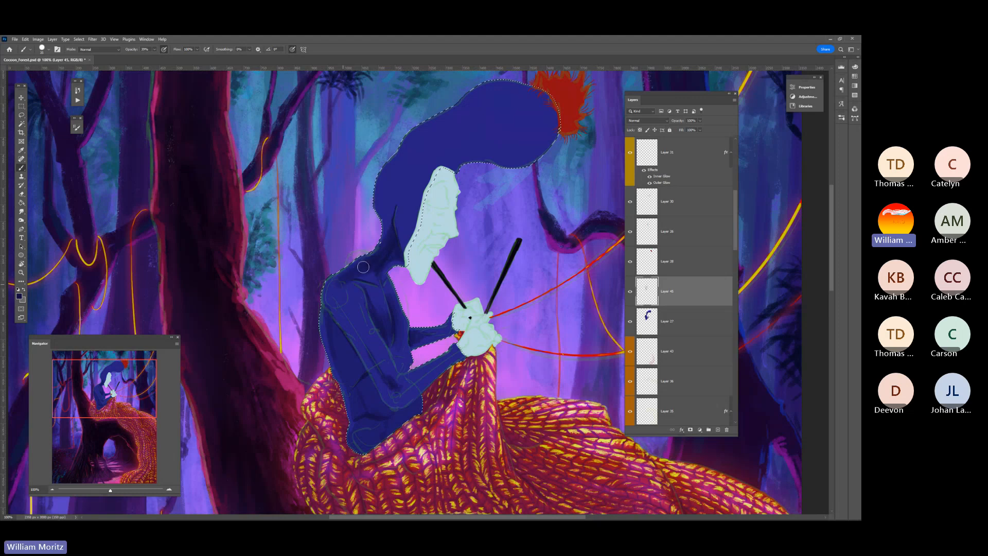
Shrink the brush, set its opacity to 82% and paint finer dark accents around the figure's neck and shoulder
key("bracketleft")
key("bracketleft")
key("bracketleft")
key("bracketleft")
key("bracketleft")
key("8")
key("2")
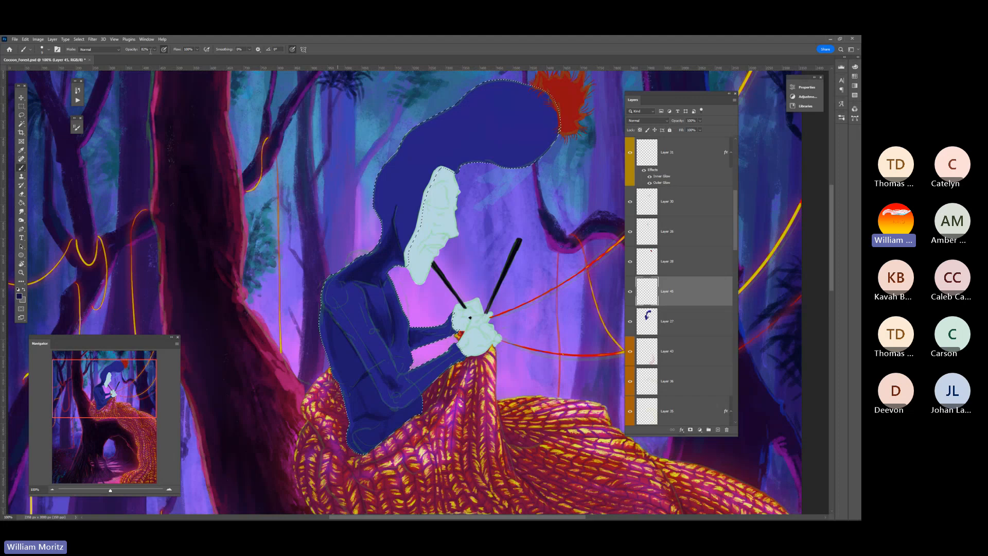
Lower the brush opacity, enlarge the brush and shade the figure's shoulder with softer strokes
left_click_drag(155, 49, 145, 55)
key("bracketright")
key("bracketright")
key("bracketright")
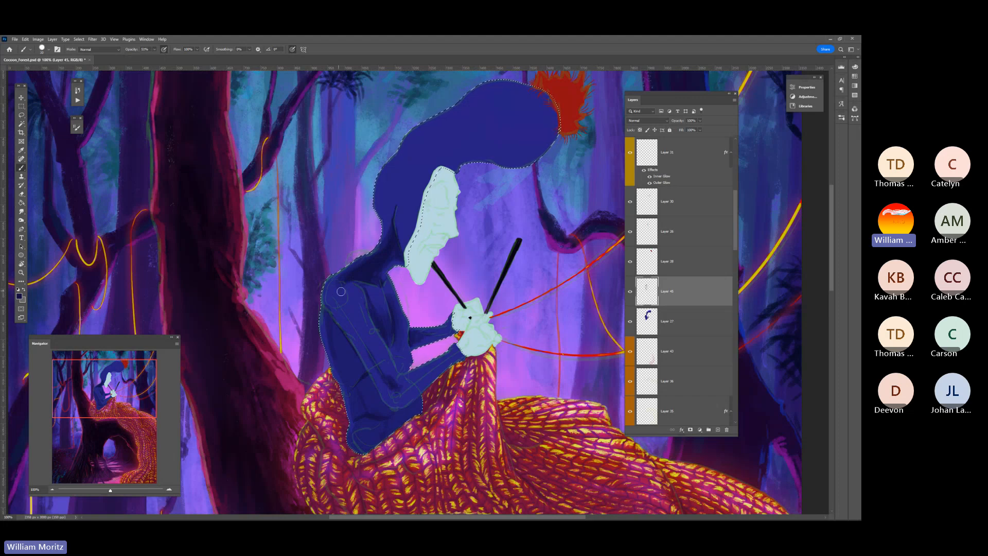
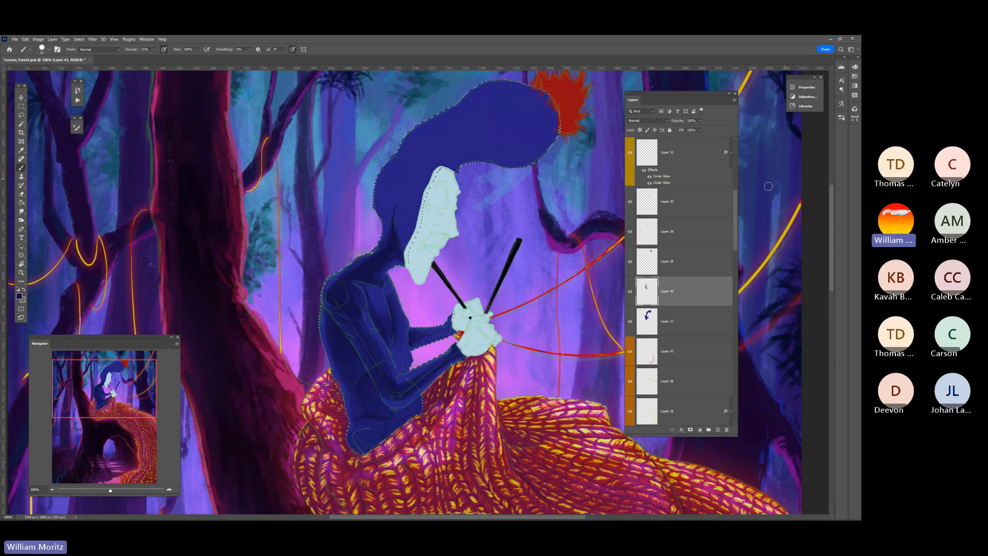
Deepen the shadows along the figure's torso and waist with translucent strokes in varying brush sizes
scroll(479, 220, "up", 2)
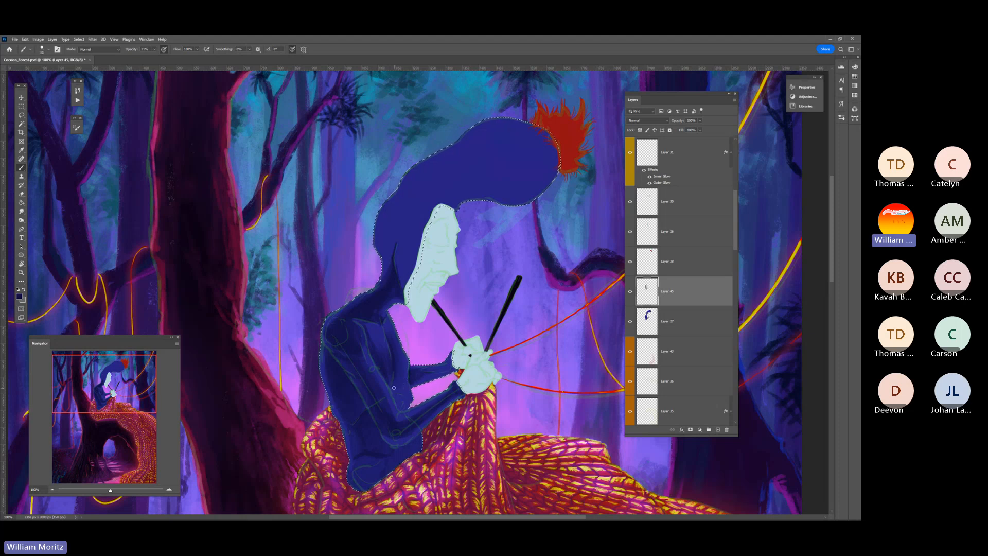
key("bracketright")
key("bracketright")
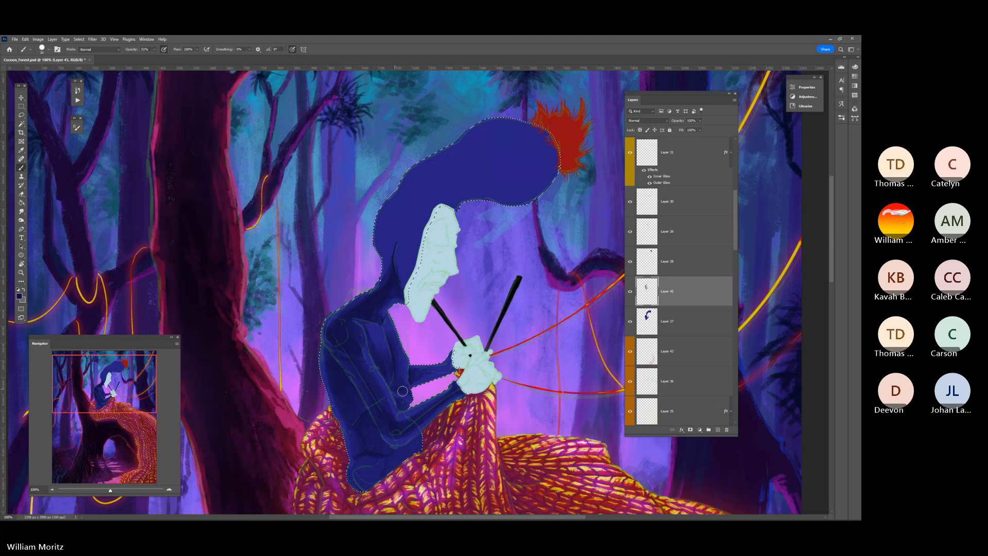
key("bracketleft")
key("bracketleft")
key("bracketleft")
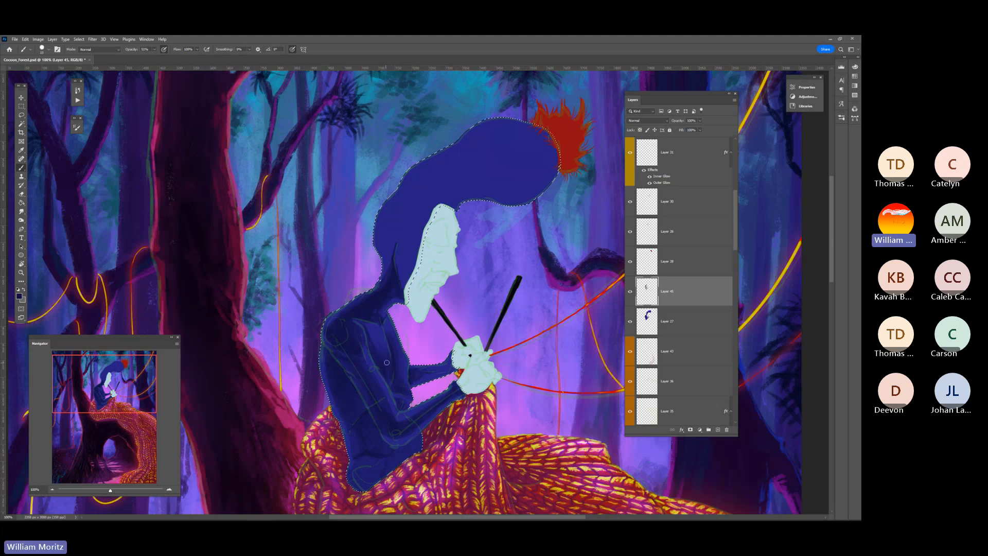
Soften the shadow edges on the figure's shoulder and upper arm with the Smudge tool, using a progressively smaller brush
left_click(21, 211)
left_click_drag(343, 322, 371, 352)
key("bracketleft")
key("bracketleft")
key("bracketleft")
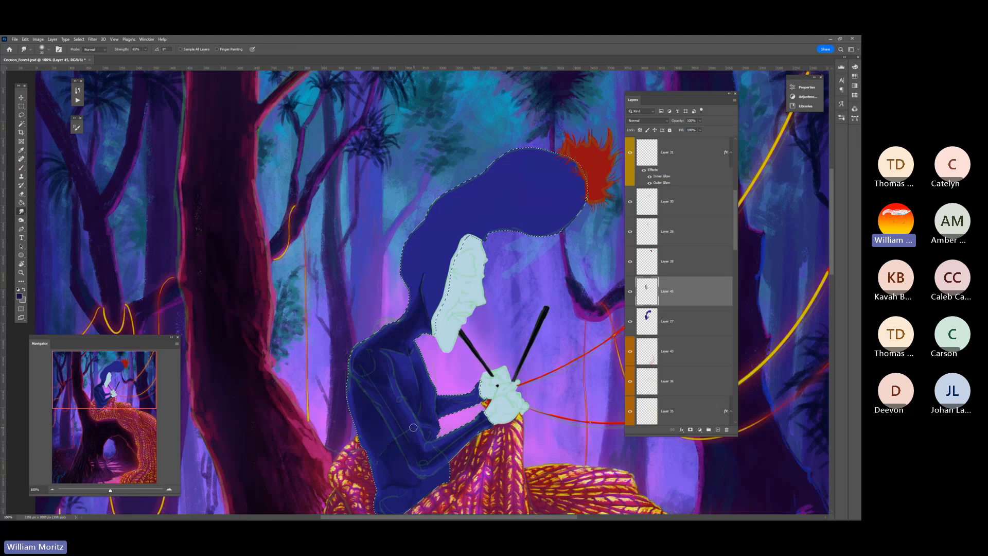
key("super")
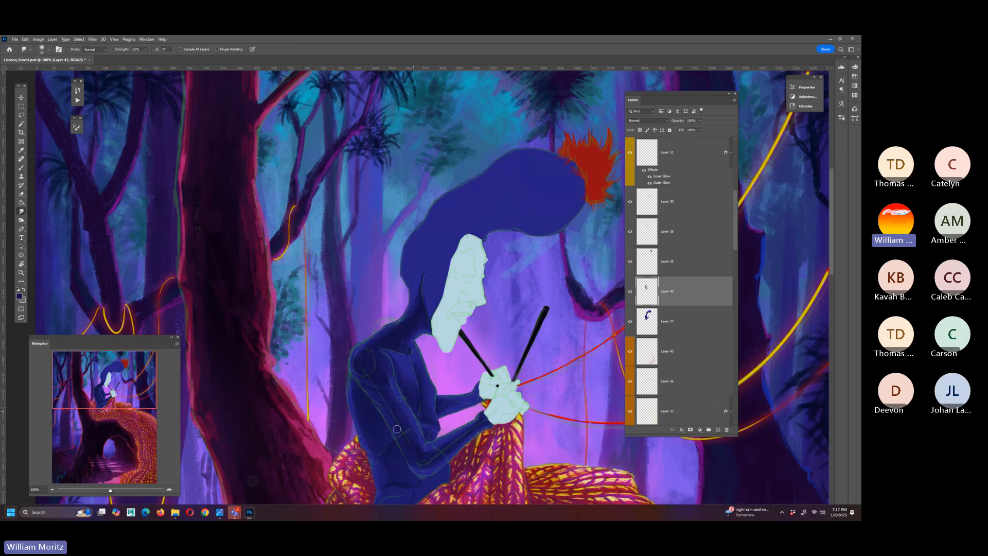
key("Escape")
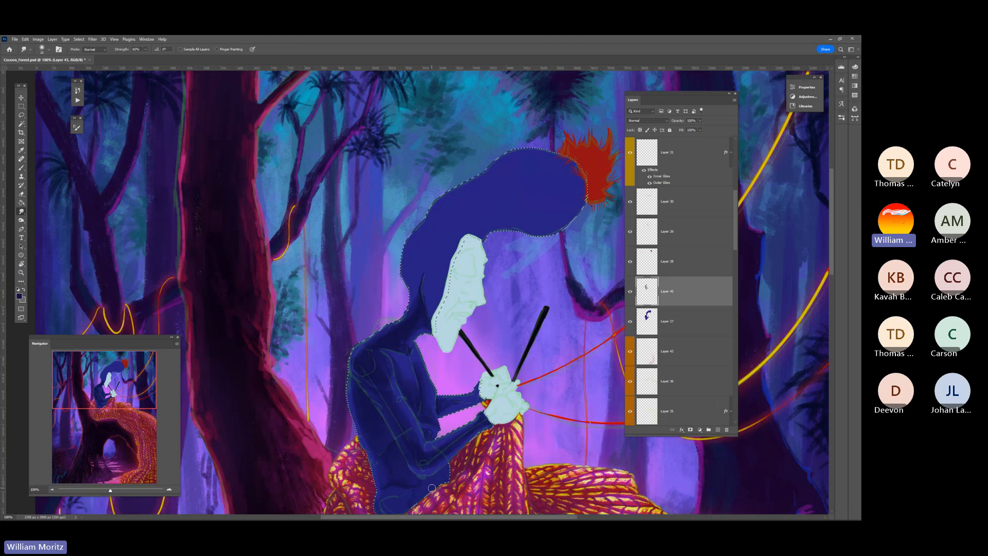
Return to the Brush tool and paint translucent dark shadows on the back of the hat beside the face
key("b")
key("bracketright")
key("bracketright")
key("bracketright")
key("bracketright")
key("bracketright")
key("bracketright")
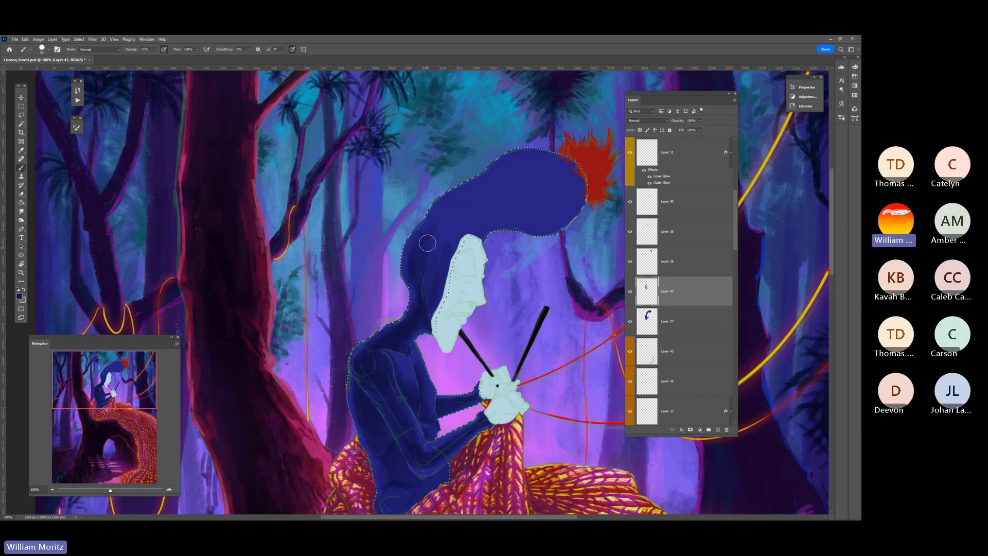
key("bracketleft")
key("bracketleft")
key("bracketleft")
key("bracketleft")
key("bracketleft")
key("bracketleft")
key("bracketleft")
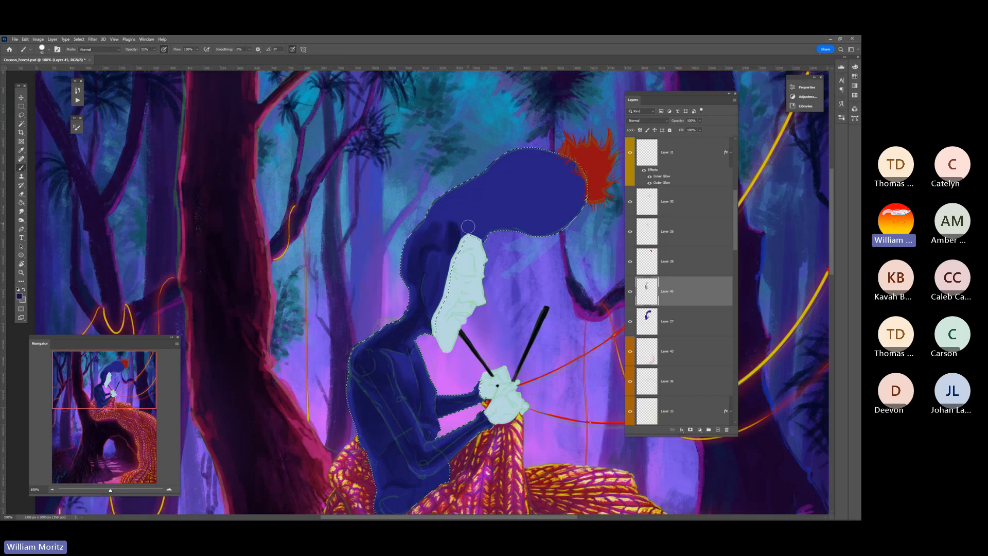
Shade the long upper part of the hat up to the red pom-pom with dark blue strokes of varying size
key("bracketright")
key("bracketright")
mouse_move(508, 201)
left_mouse_down()
mouse_move(556, 213)
mouse_move(566, 193)
mouse_move(523, 210)
mouse_move(571, 190)
mouse_move(511, 204)
mouse_move(555, 175)
mouse_move(504, 195)
mouse_move(540, 175)
mouse_move(531, 189)
mouse_move(545, 180)
mouse_move(473, 210)
mouse_move(522, 208)
left_mouse_up()
key("bracketright")
key("bracketright")
key("bracketright")
key("bracketright")
key("bracketright")
key("bracketright")
key("bracketleft")
key("bracketleft")
key("bracketleft")
key("bracketleft")
mouse_move(455, 220)
left_mouse_down()
mouse_move(479, 189)
mouse_move(468, 221)
left_mouse_up()
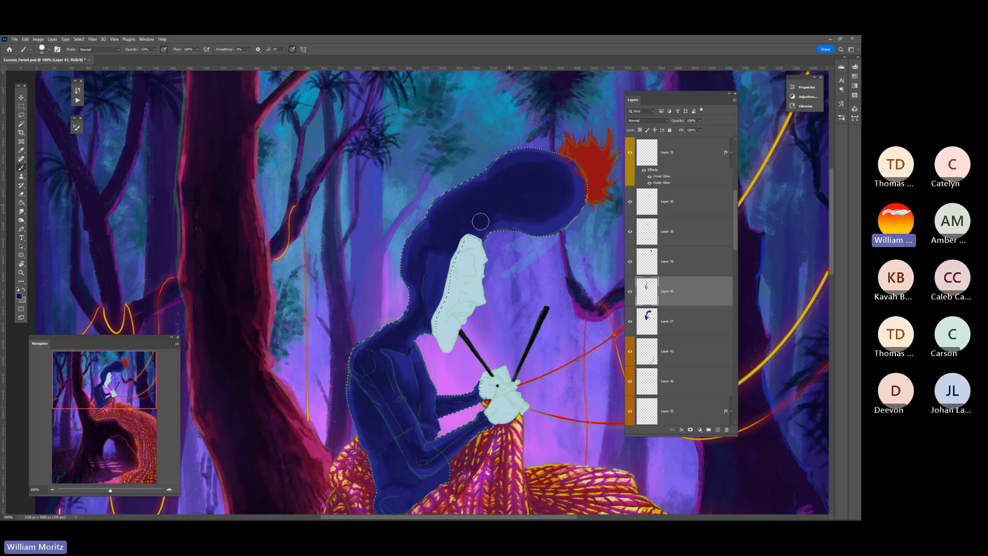
Darken the part of the hat next to the face and add further shadow to the figure's shoulder with resized brushes
key("bracketleft")
key("bracketleft")
key("bracketright")
key("bracketright")
key("bracketright")
key("bracketright")
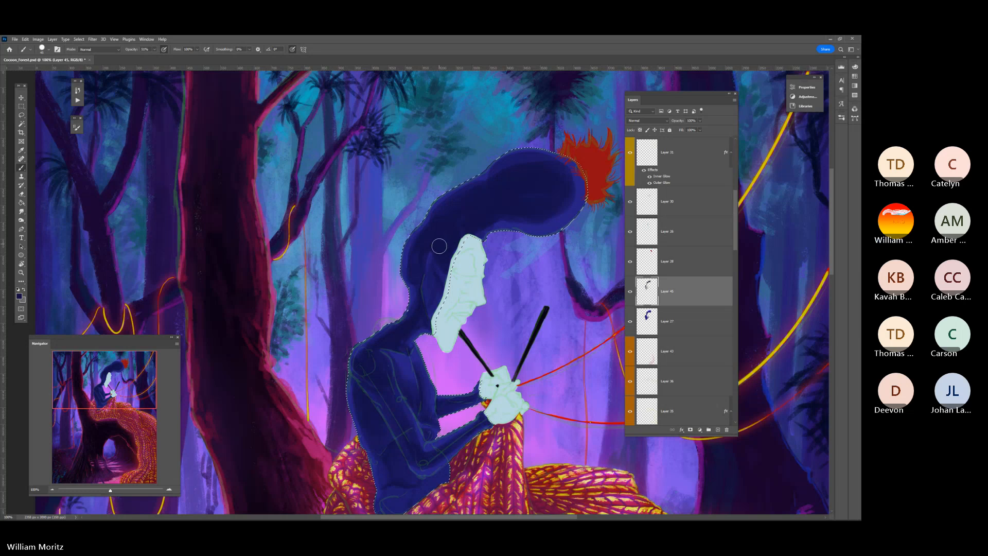
key("bracketleft")
key("bracketleft")
key("bracketleft")
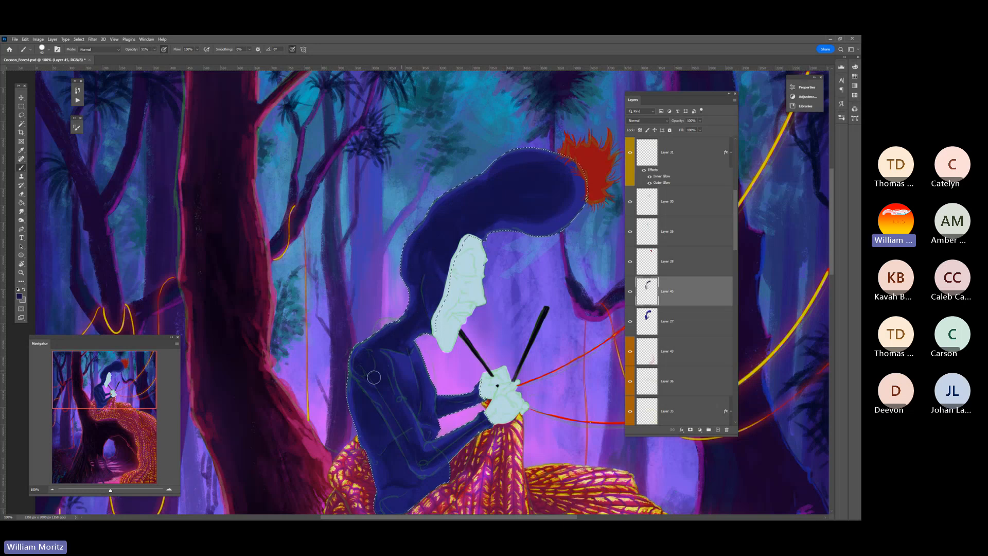
Blend the hat's shadows with the Smudge tool and clear the selection around the figure
left_click(21, 220)
left_click(21, 211)
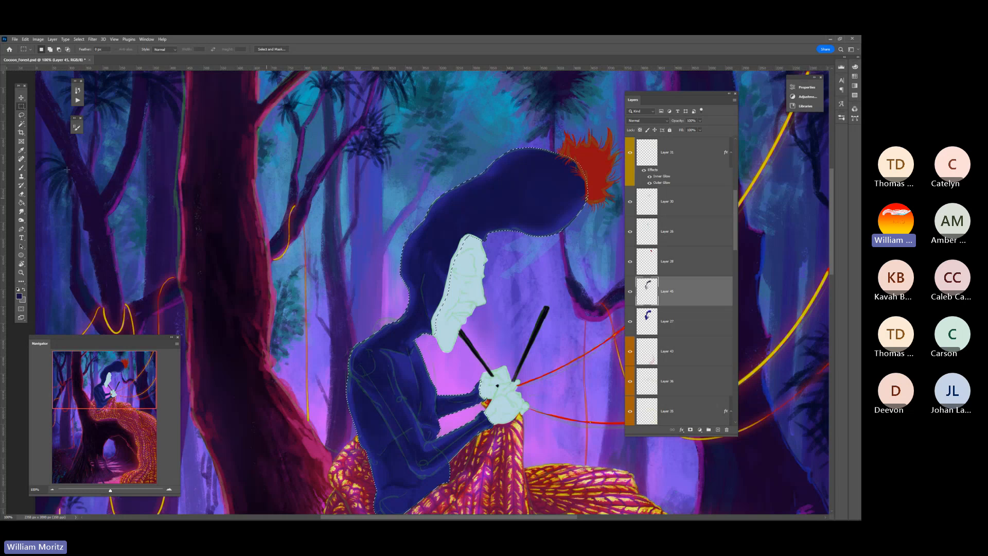
left_click(21, 114)
key("ctrl+d")
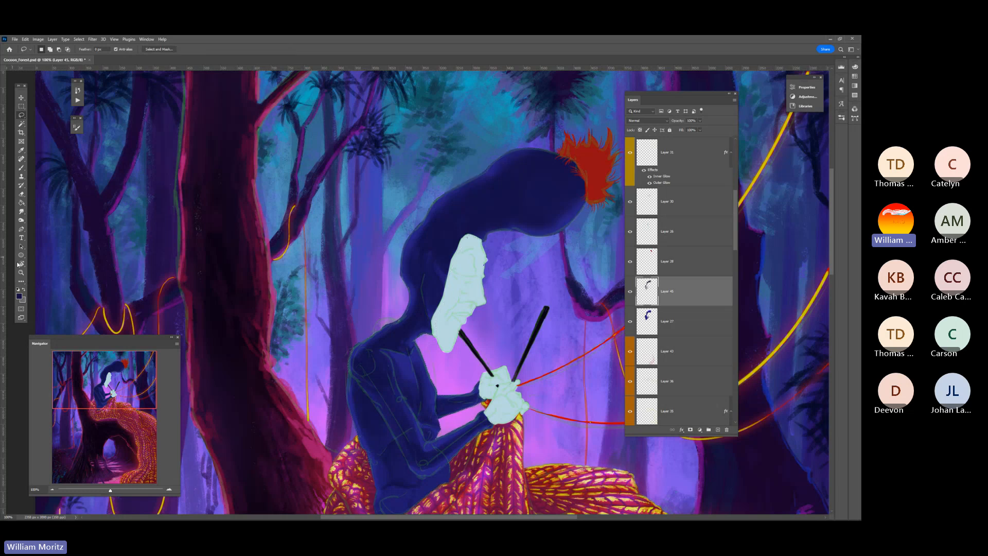
Hide the sketch lines overlaying the seated figure
left_click(21, 272)
left_click(450, 318, "alt")
left_click(450, 318, "alt")
left_click(449, 317, "alt")
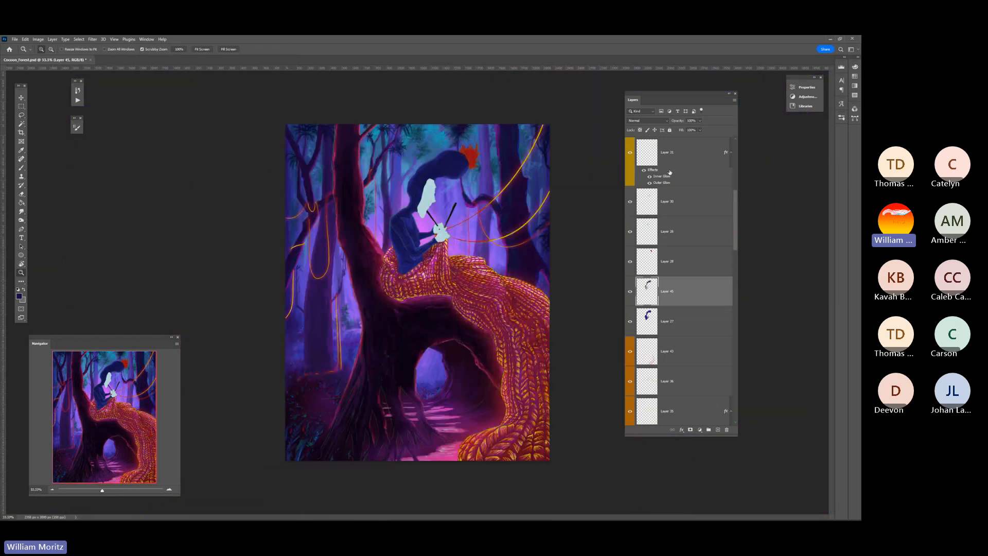
scroll(736, 221, "up", 5)
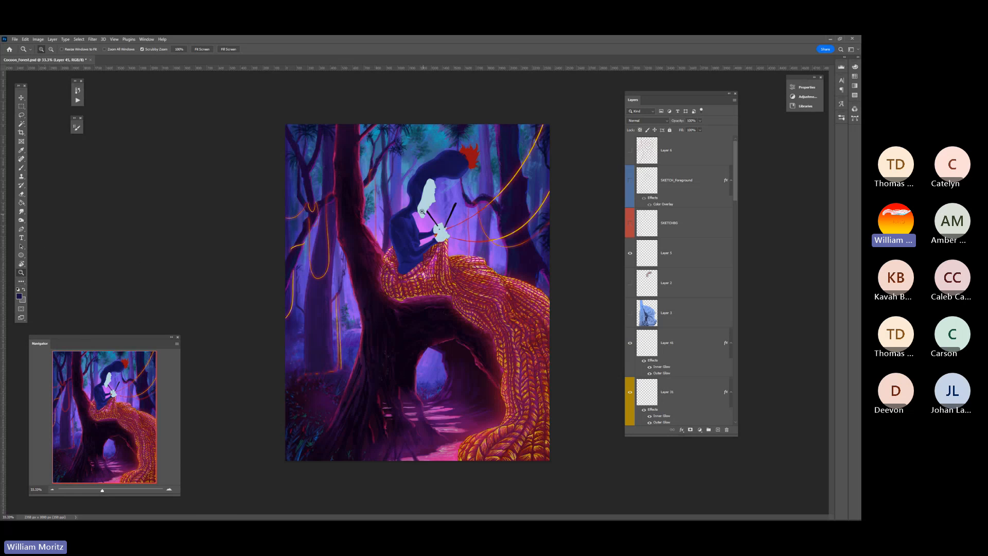
left_click_drag(422, 212, 433, 221)
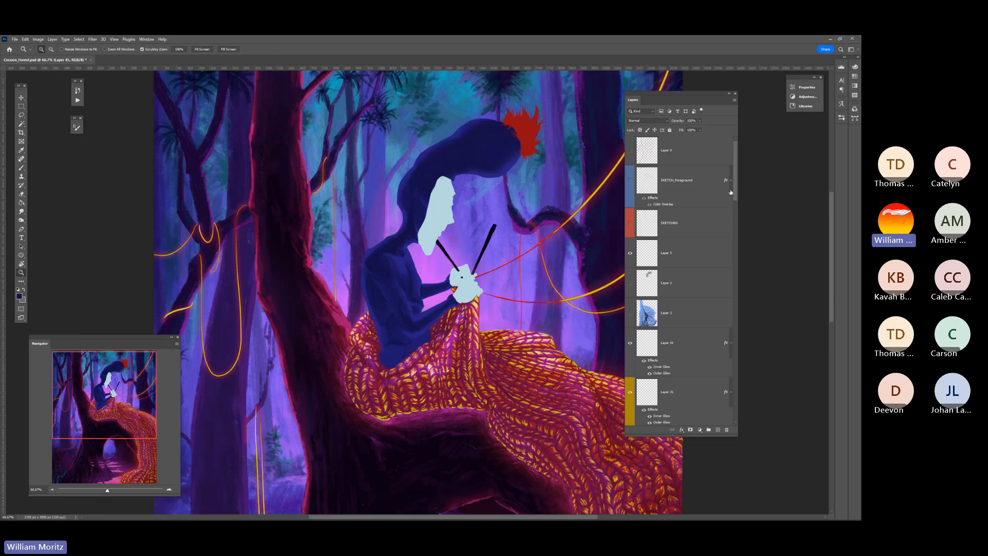
Compare the figure with and without its painted shadows by toggling the shadow layer's visibility
scroll(737, 193, "down", 3)
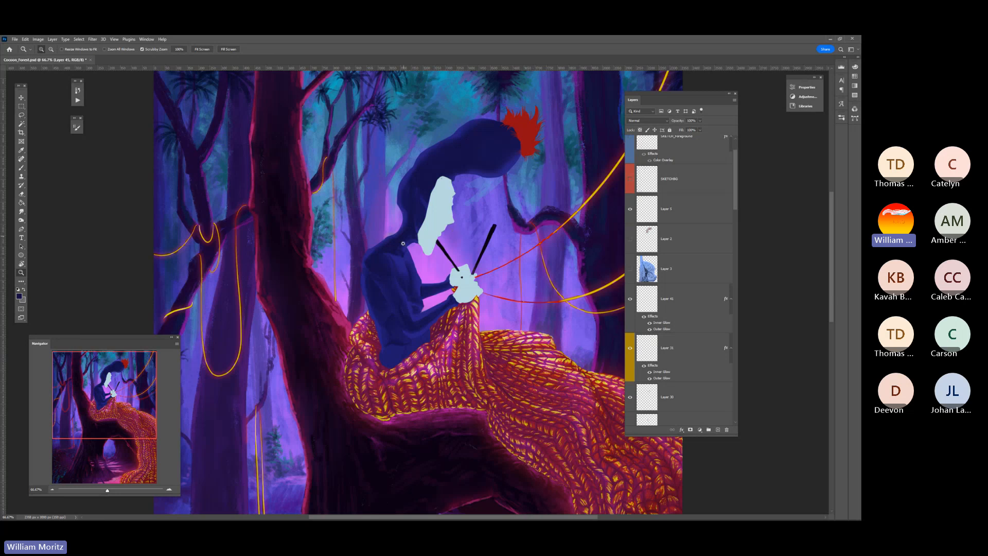
scroll(590, 315, "down", 1)
scroll(669, 288, "down", 10)
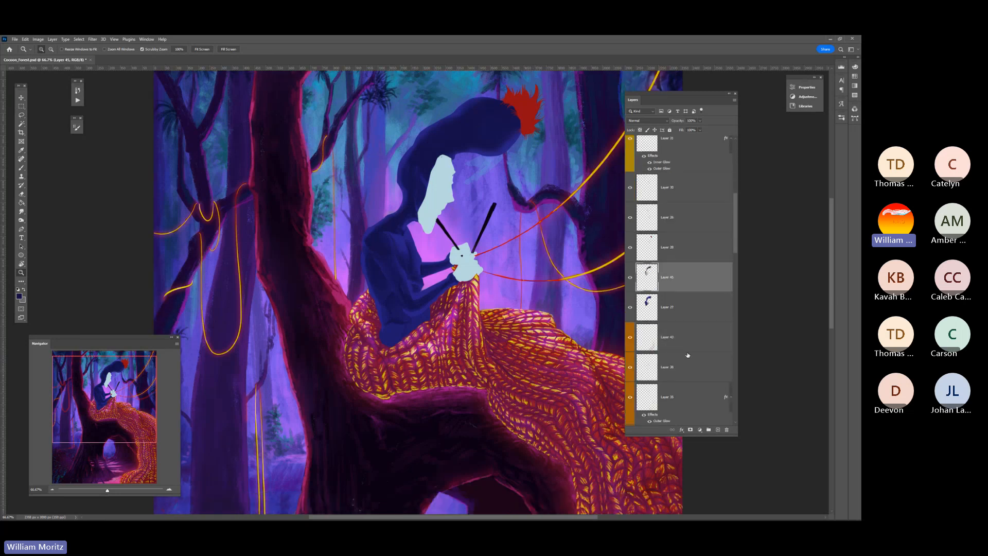
left_click(630, 309)
left_click(630, 309)
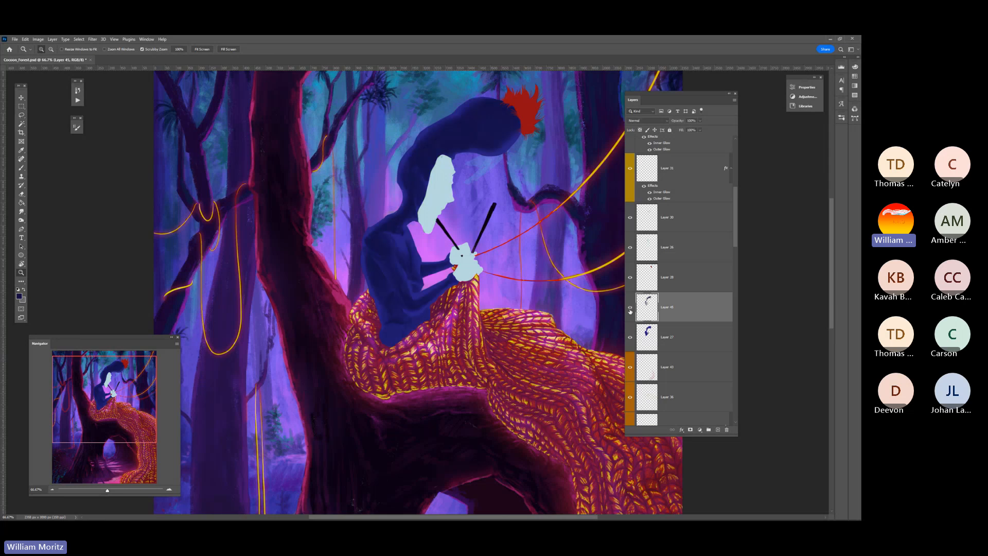
left_click(629, 308)
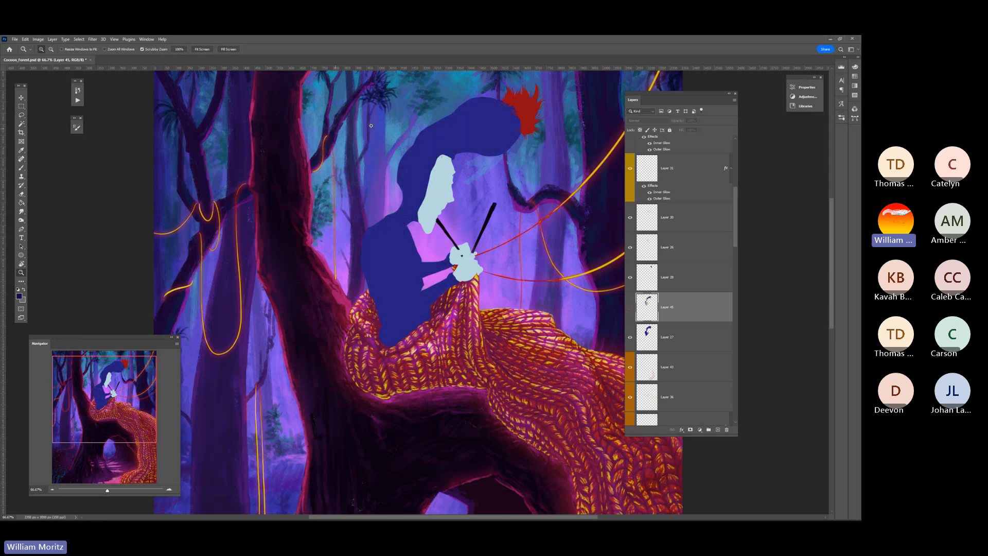
left_click(630, 310)
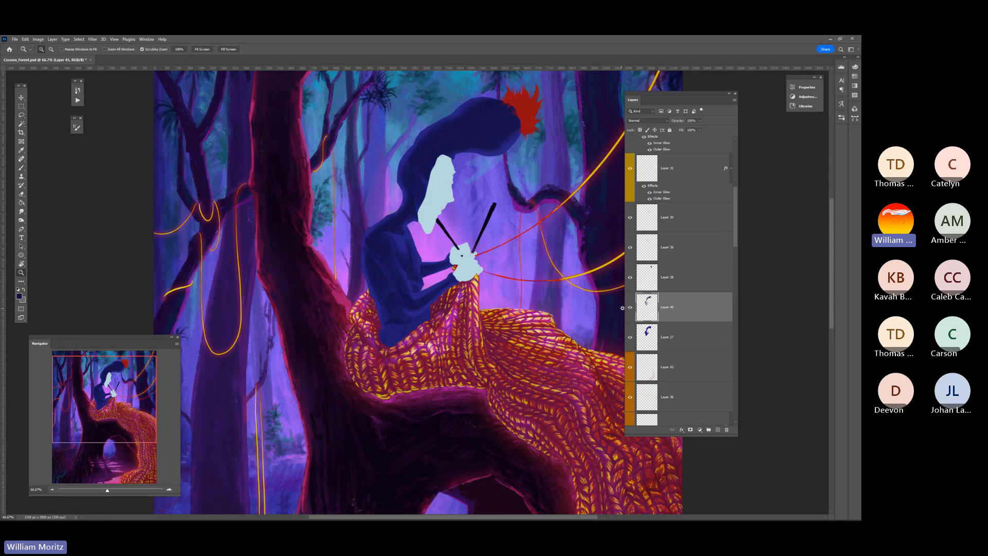
left_click(630, 308)
left_click(630, 308)
scroll(369, 318, "up", 2)
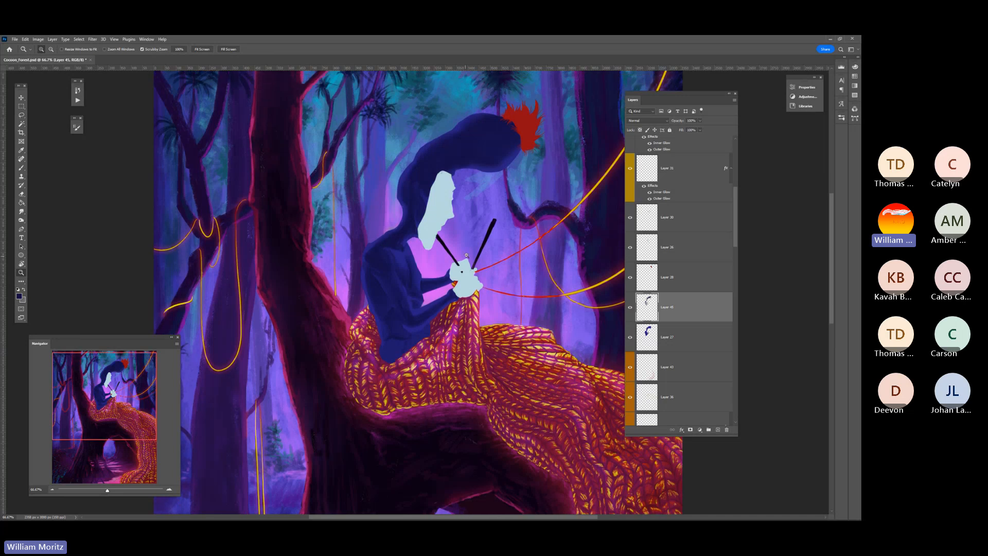
Switch to the Photos app to examine the reference sketch of the hat with its pom-pom, and return to the painting
key("ctrl+minus")
key("ctrl+minus")
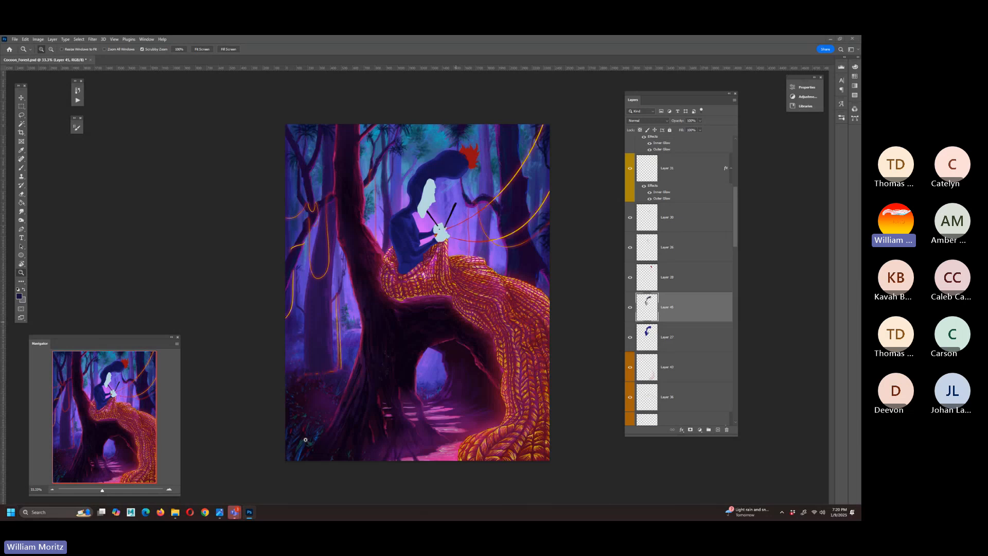
key("super")
mouse_move(219, 512)
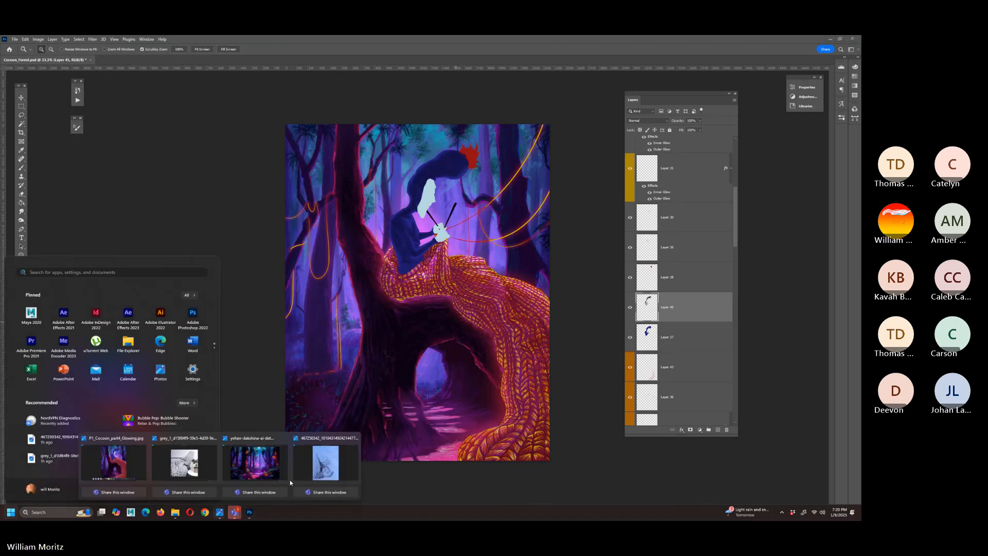
left_click(324, 463)
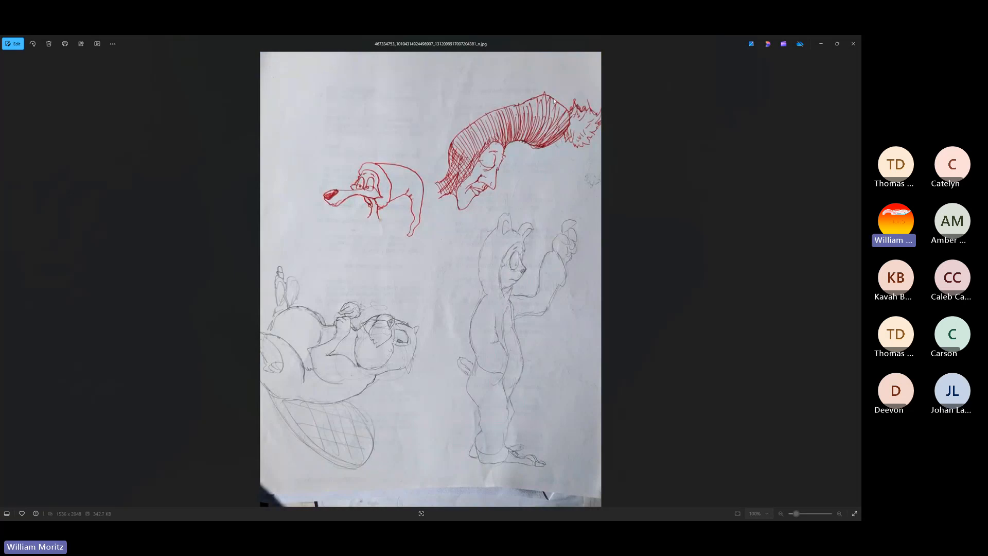
left_click(818, 44)
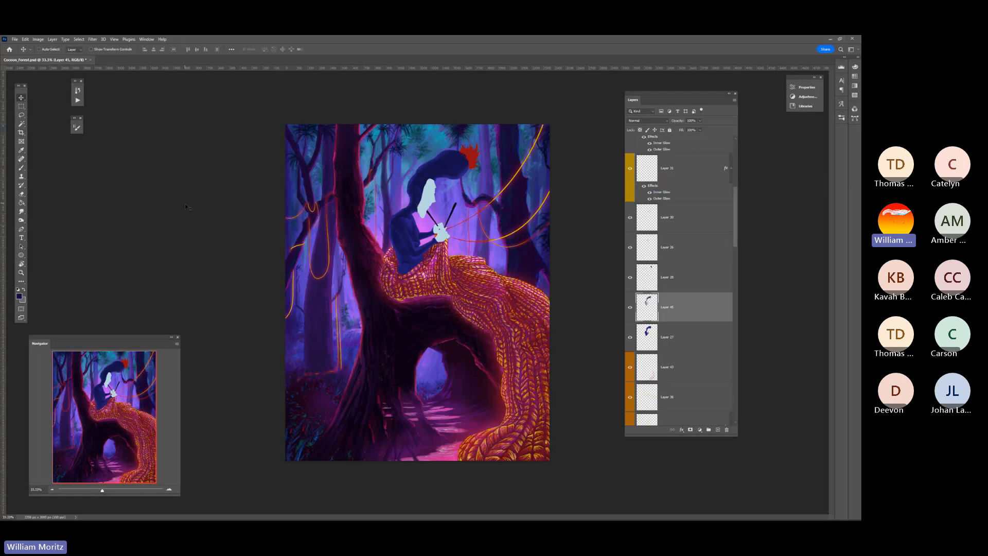
Load the red pom-pom's outline as a selection from its layer and add a new layer above it
right_click(473, 157)
left_click(488, 167)
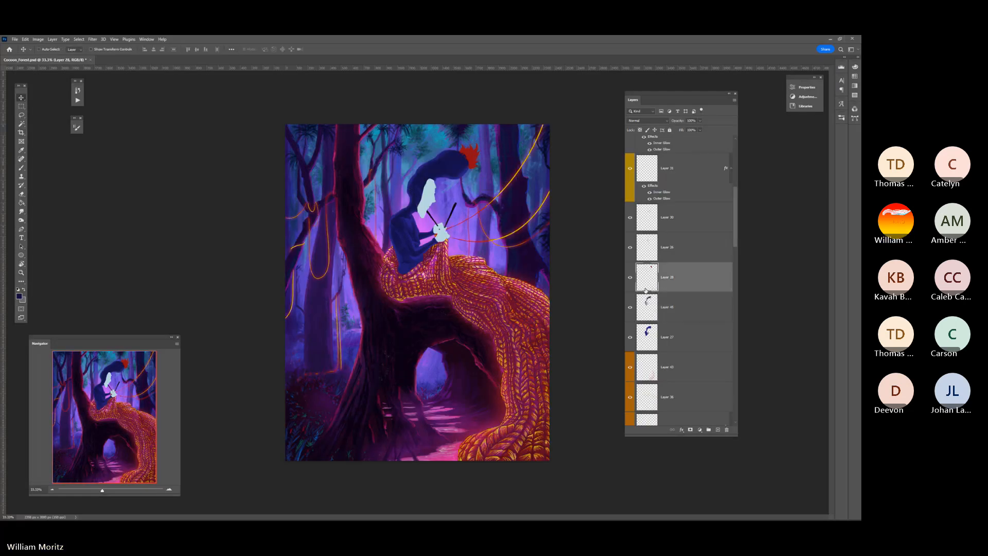
left_click(718, 429)
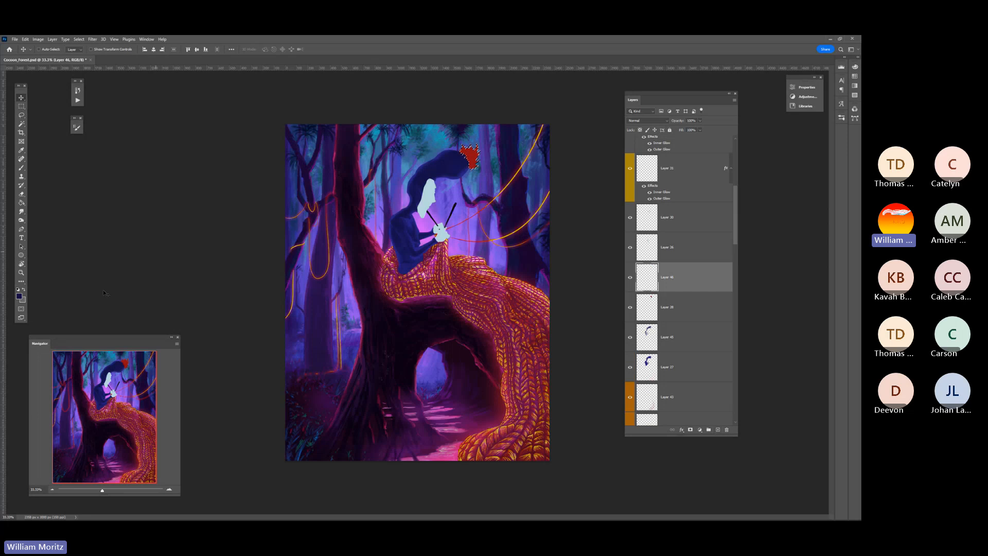
Make the red pom-pom's layer active and clear the selection around the pom-pom
left_click(21, 273)
left_click(480, 159)
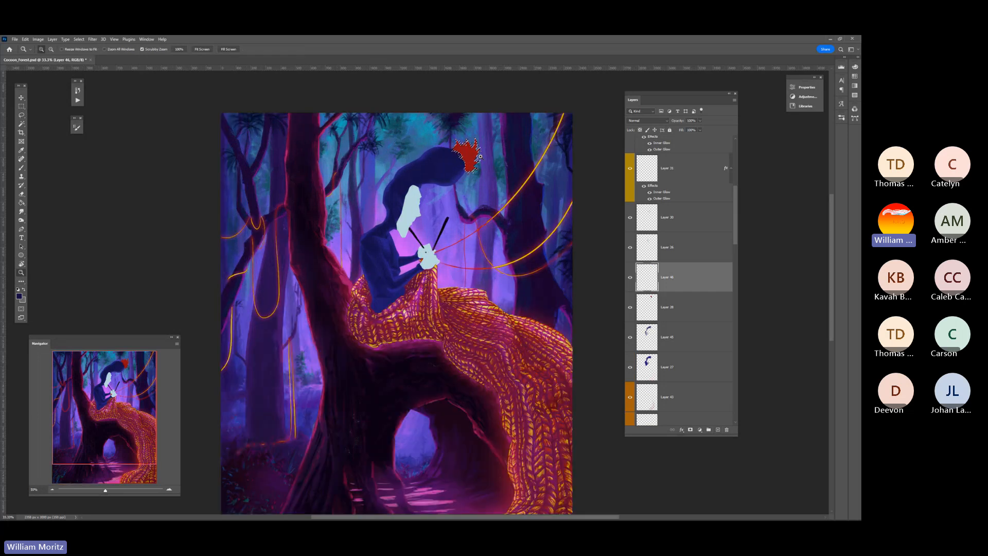
left_click(480, 158)
left_click(480, 159)
left_click(479, 158)
key("v")
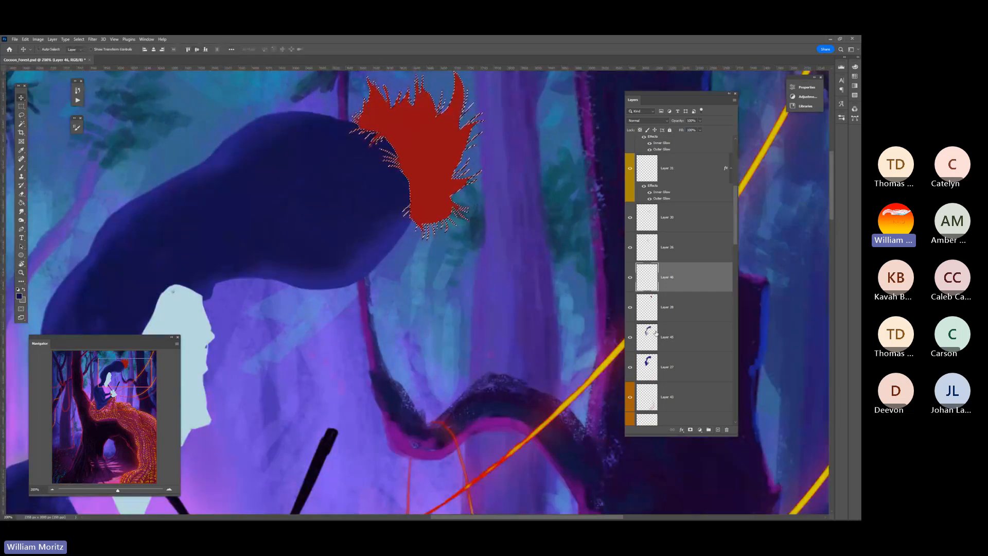
left_click(667, 311)
left_click(22, 106)
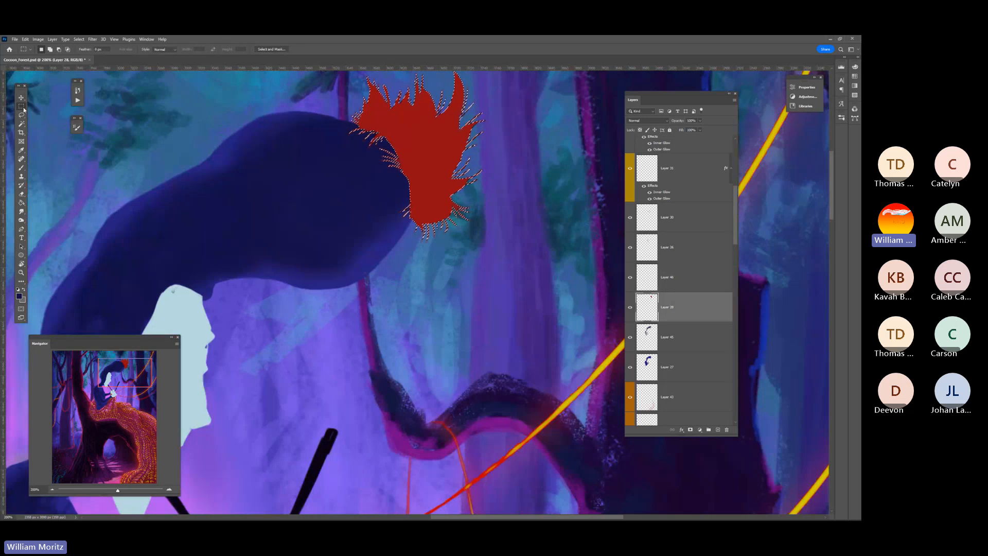
key("ctrl+d")
scroll(417, 292, "up", 3)
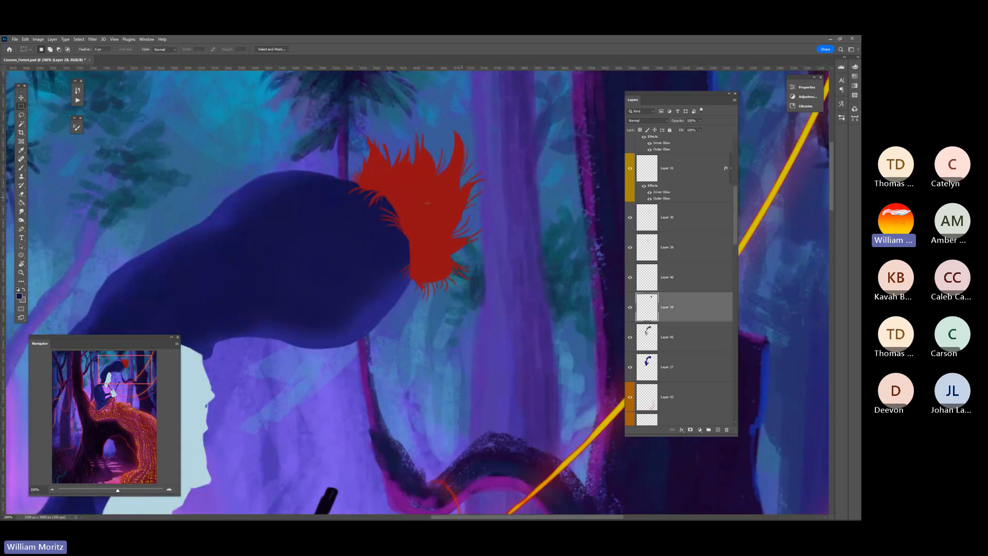
Check the pom-pom layer by hiding and showing it, and reload its outline as a selection
left_click(630, 308)
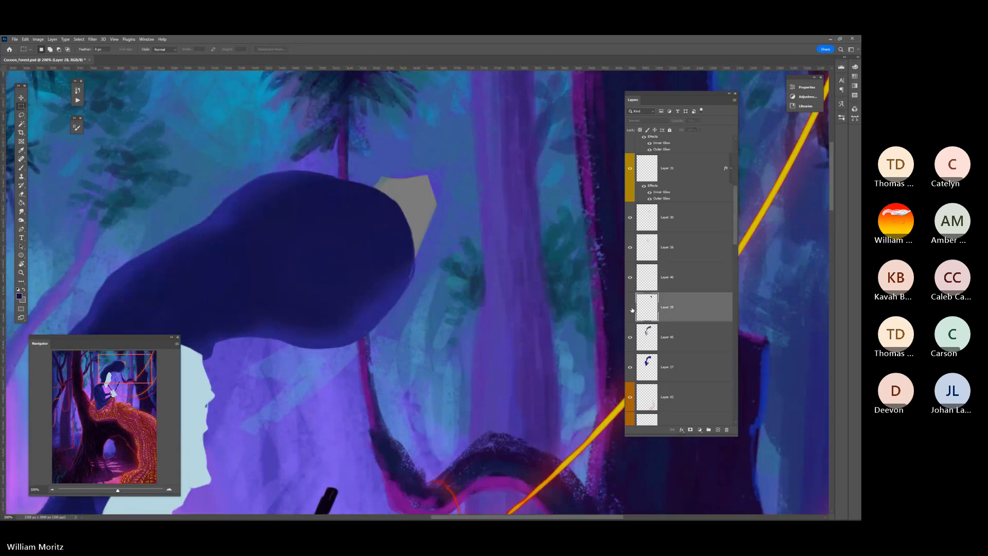
left_click(631, 307)
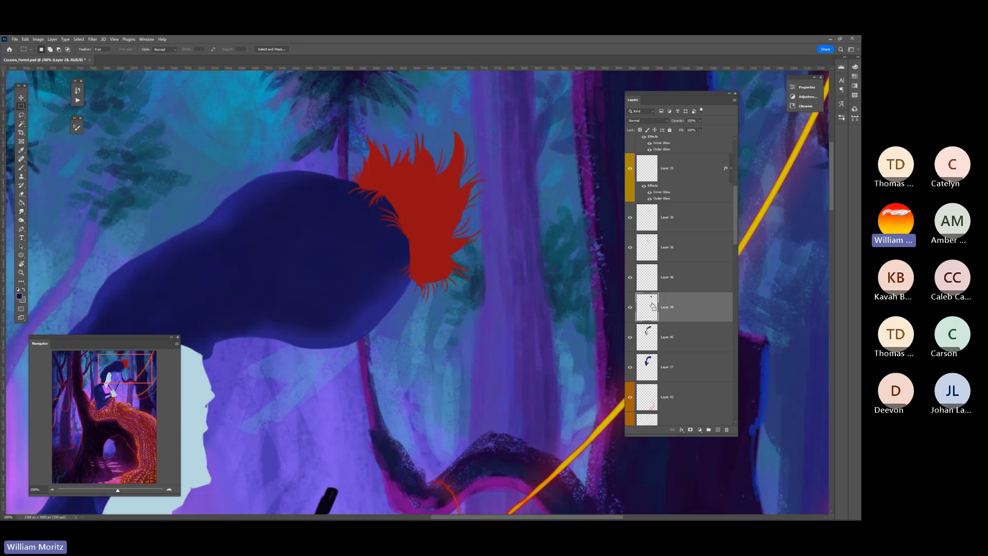
left_click(652, 304, "ctrl")
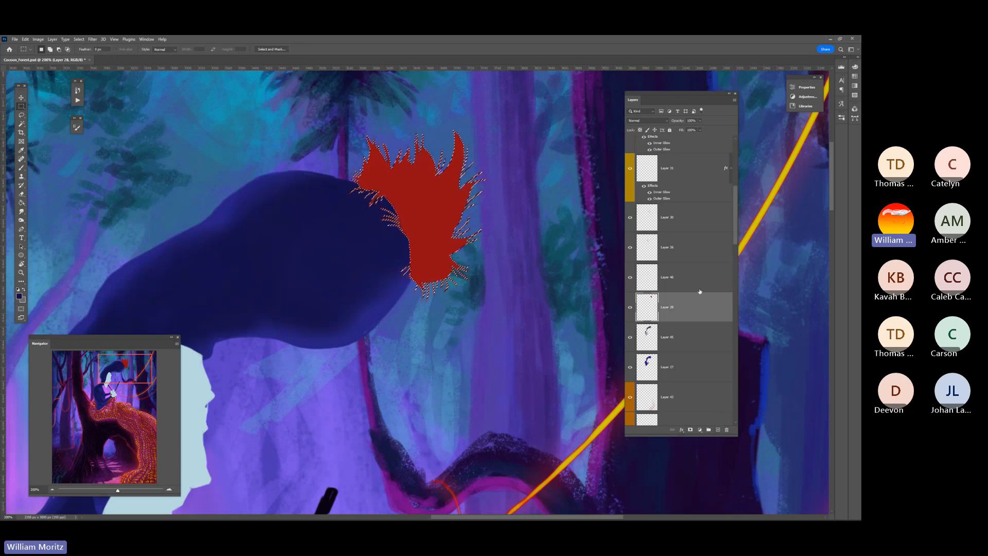
Make the empty layer above the red pom-pom active and sample a dark maroon from the lower tree trunk's edge
left_click(673, 288)
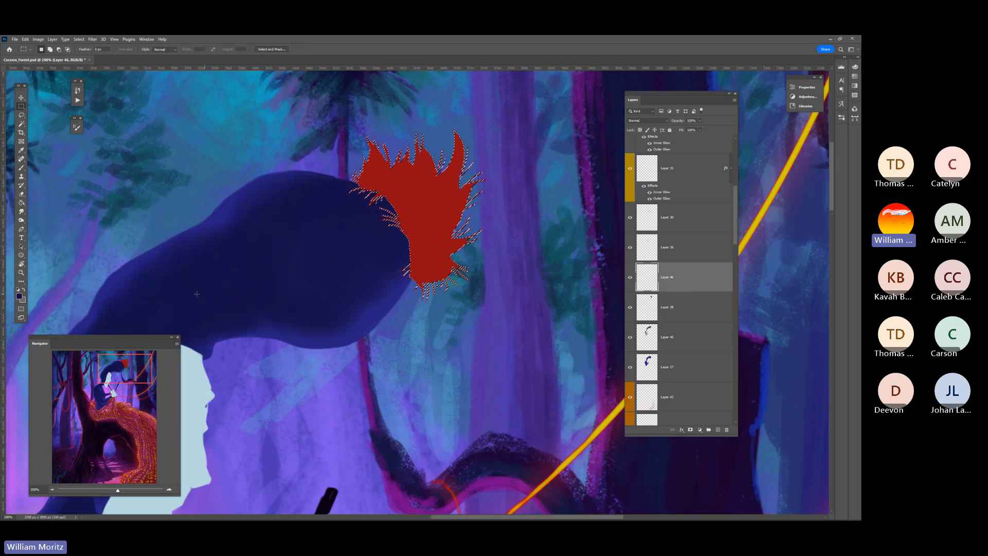
left_click_drag(146, 382, 157, 466)
key("i")
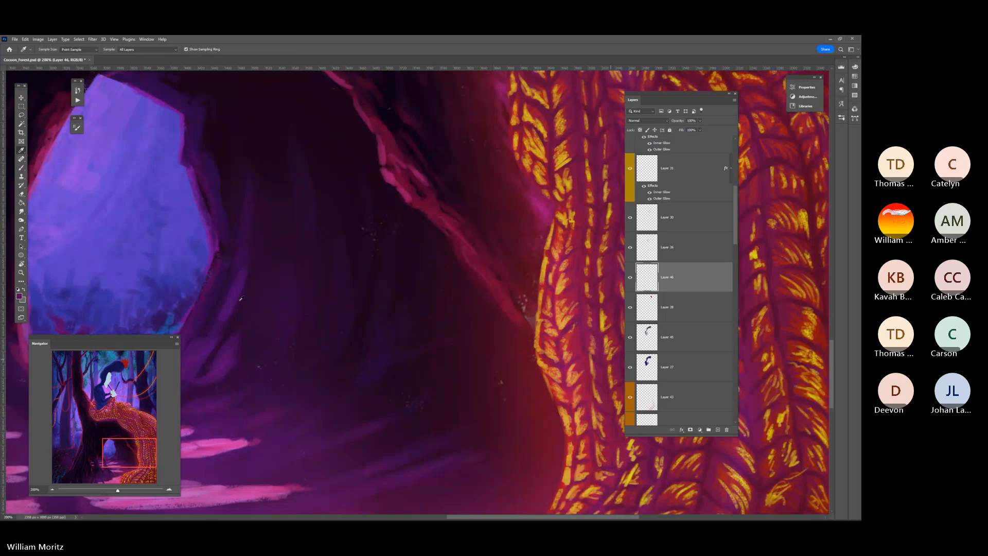
left_click_drag(121, 459, 121, 371)
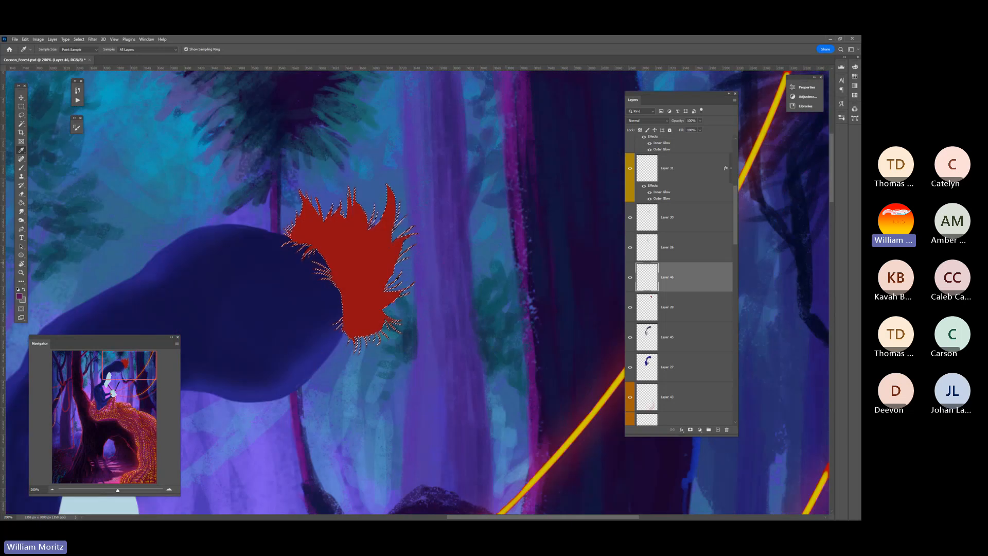
left_click_drag(103, 443, 84, 447)
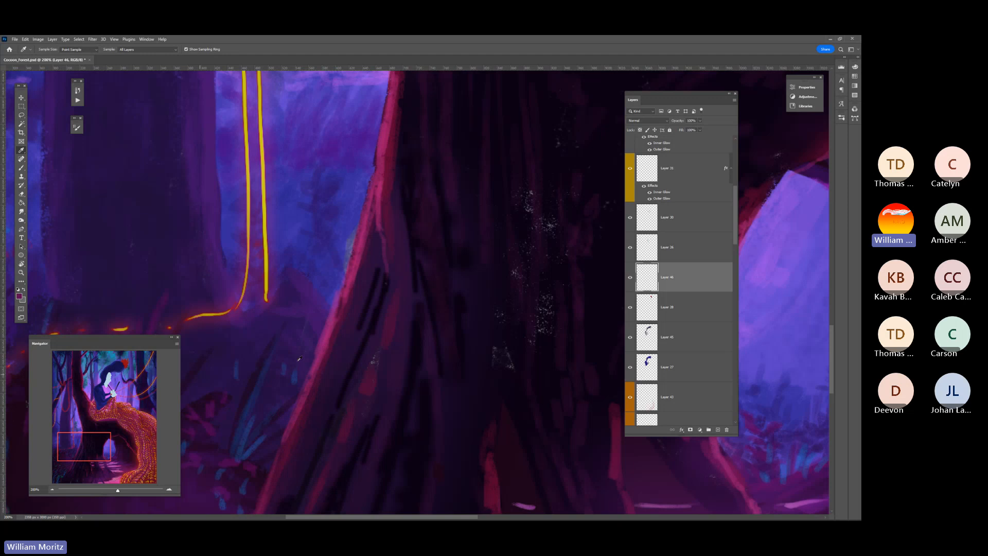
left_click(336, 337)
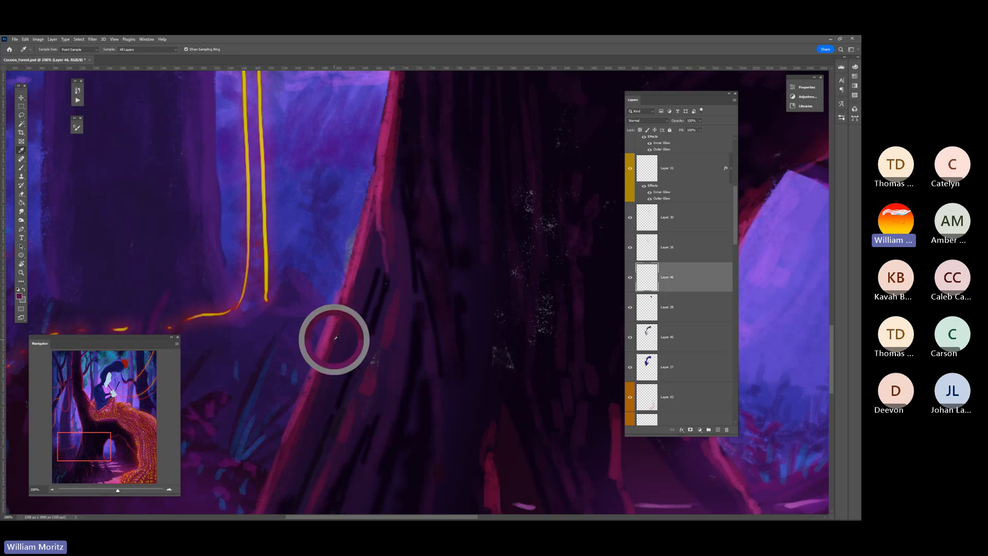
left_click_drag(93, 446, 131, 365)
Set the Brush tool's smoothing to 25% and paint a thin dark strand across the middle of the pom-pom
key("b")
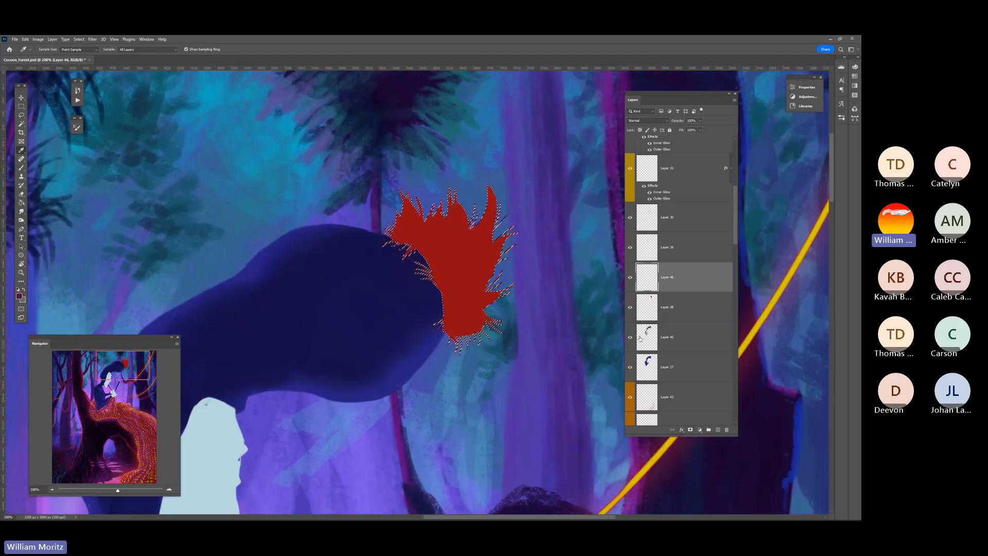
left_click_drag(623, 336, 580, 322)
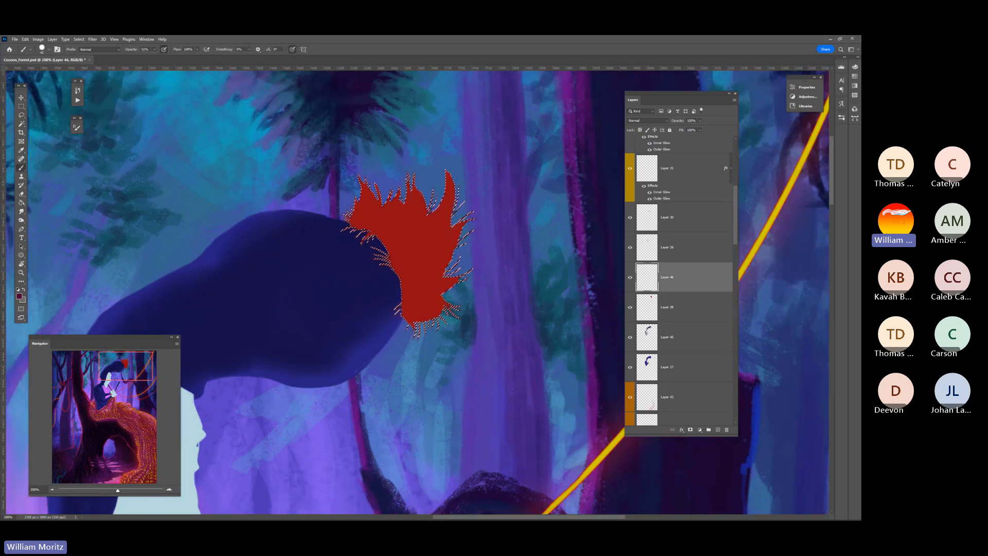
left_click(223, 49)
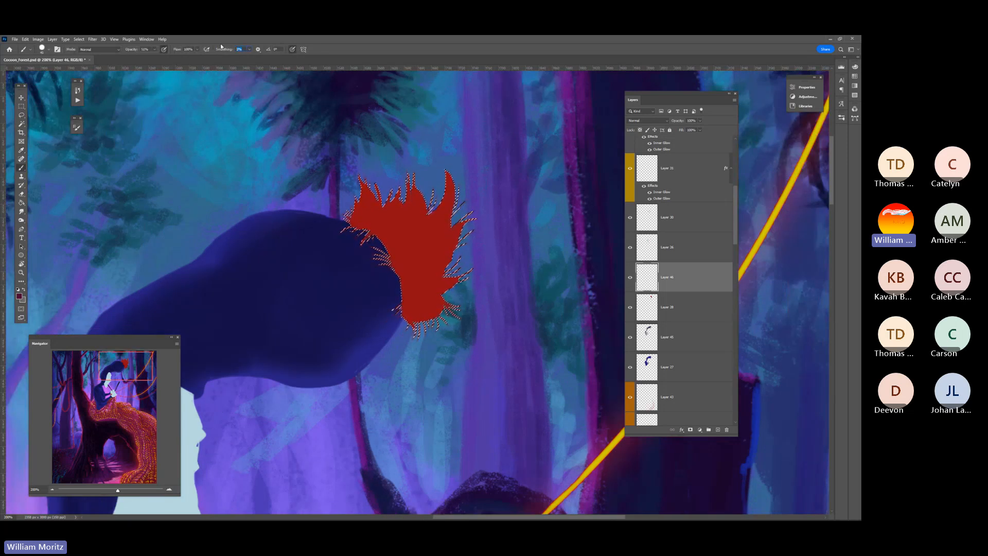
type("25")
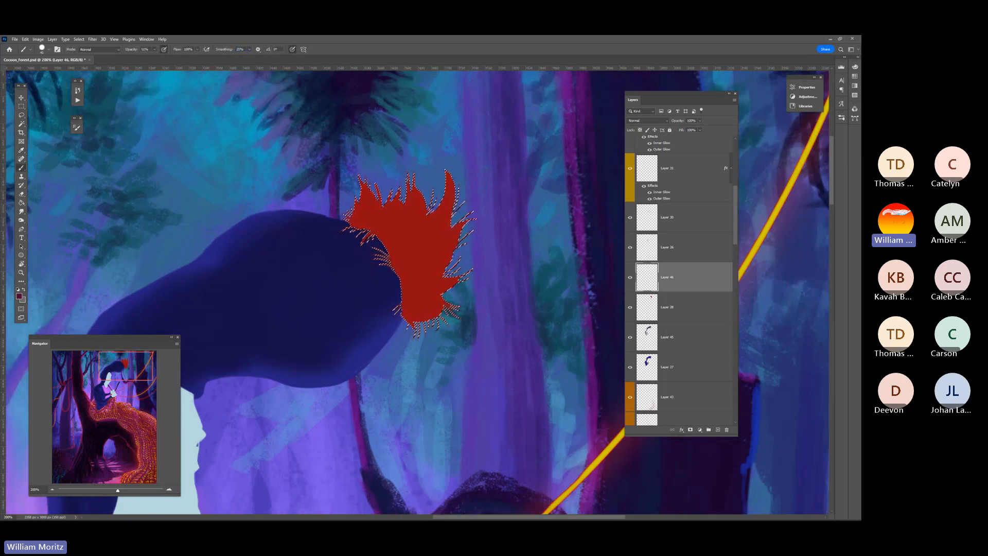
key("bracketleft")
key("bracketleft")
key("bracketleft")
key("bracketleft")
key("bracketleft")
left_click_drag(409, 252, 421, 244)
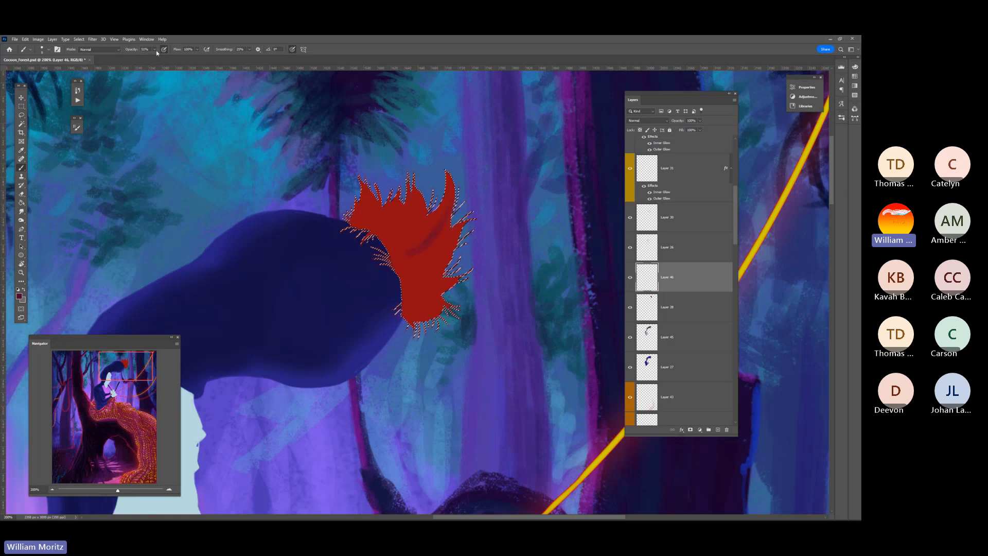
Raise the brush opacity to 100% and paint dark maroon strands through the upper part of the pom-pom
mouse_move(154, 49)
left_mouse_down()
mouse_move(192, 55)
mouse_move(220, 102)
left_mouse_up()
left_click_drag(409, 230, 388, 257)
mouse_move(426, 221)
left_mouse_down()
mouse_move(395, 233)
mouse_move(397, 220)
mouse_move(384, 253)
mouse_move(364, 197)
mouse_move(389, 247)
mouse_move(374, 217)
mouse_move(374, 238)
mouse_move(384, 227)
mouse_move(365, 221)
mouse_move(383, 211)
mouse_move(358, 253)
mouse_move(383, 235)
left_mouse_up()
key("bracketright")
key("bracketright")
key("bracketright")
key("bracketright")
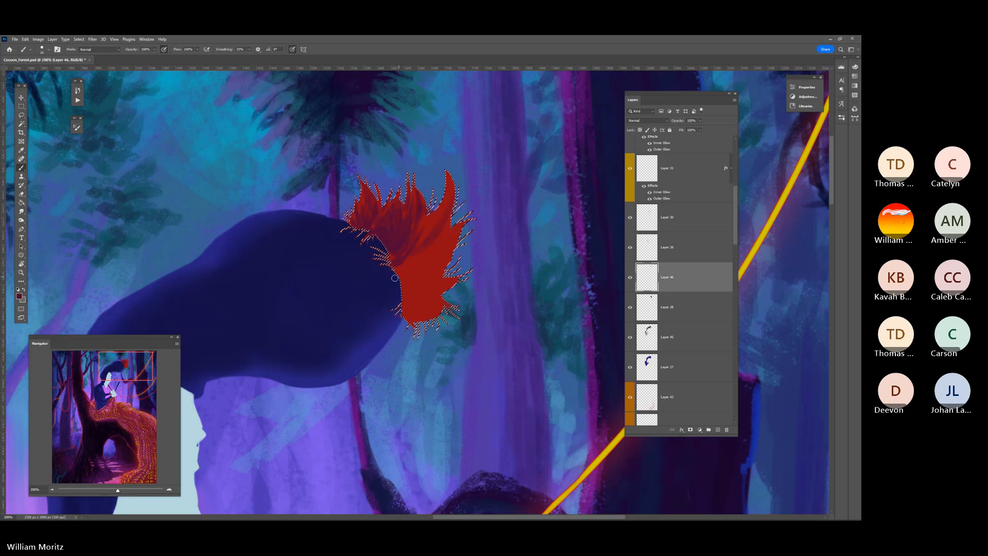
Paint dark maroon strands across the lower half of the pom-pom, fanning outward from the hat, with varying brush sizes
mouse_move(443, 295)
left_mouse_down()
mouse_move(409, 289)
mouse_move(402, 270)
mouse_move(411, 306)
left_mouse_up()
key("bracketleft")
key("bracketleft")
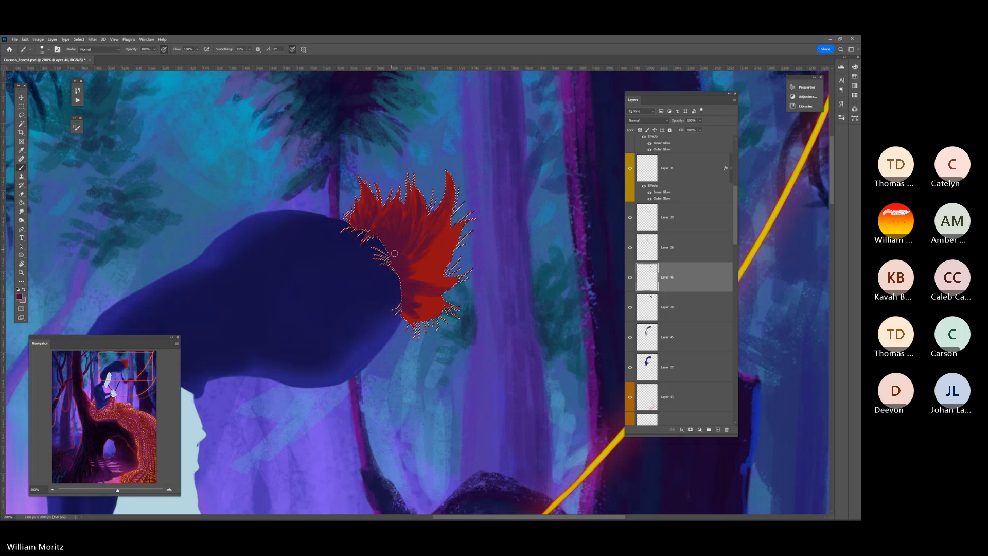
key("bracketright")
key("bracketright")
key("bracketleft")
key("bracketleft")
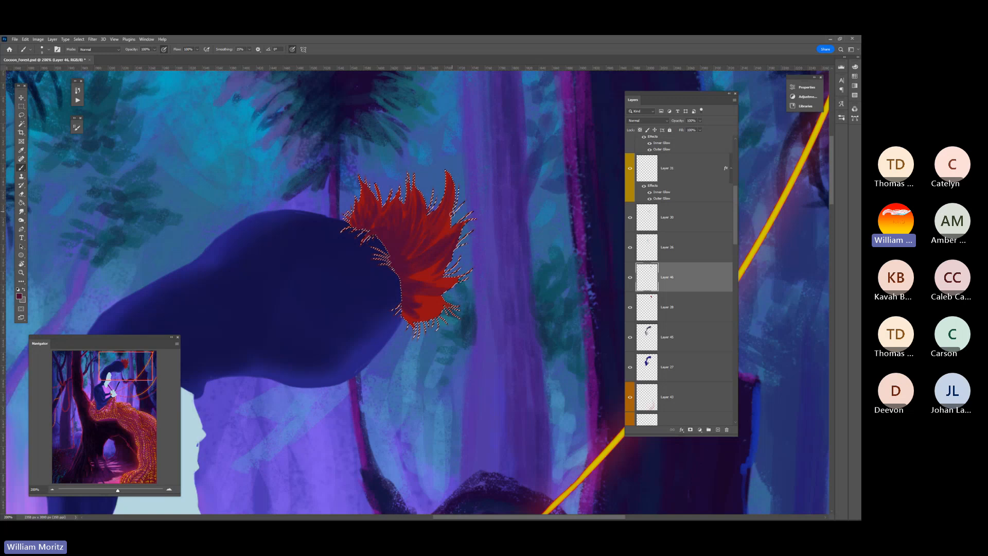
Fill the remaining bright red areas at the pom-pom's outer side and lower end with more dark strands
key("bracketright")
key("bracketright")
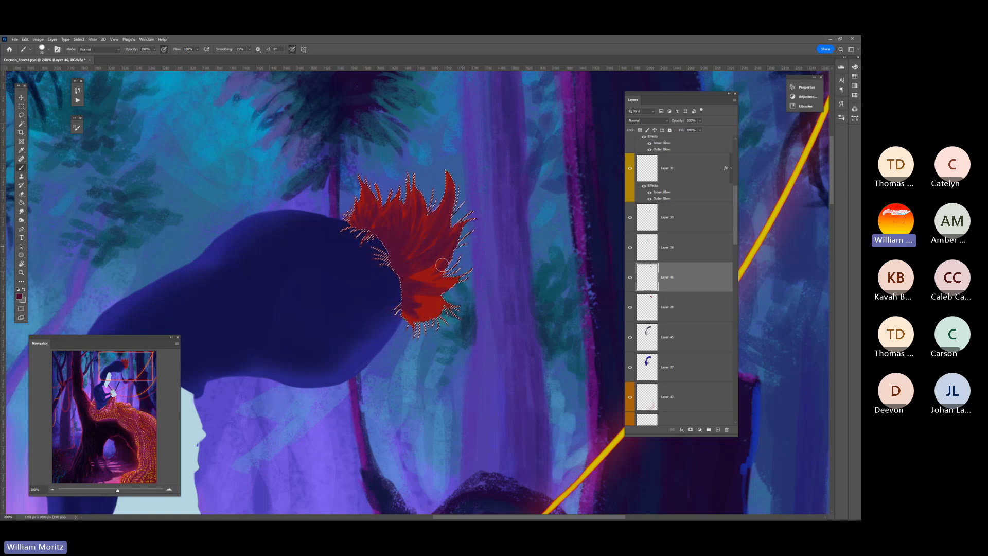
key("bracketleft")
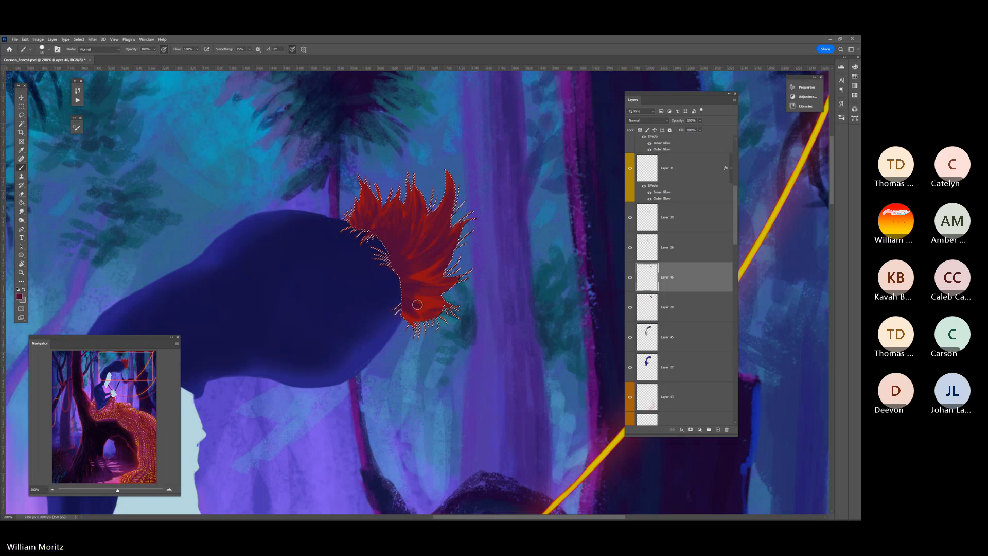
key("bracketright")
key("bracketleft")
key("bracketleft")
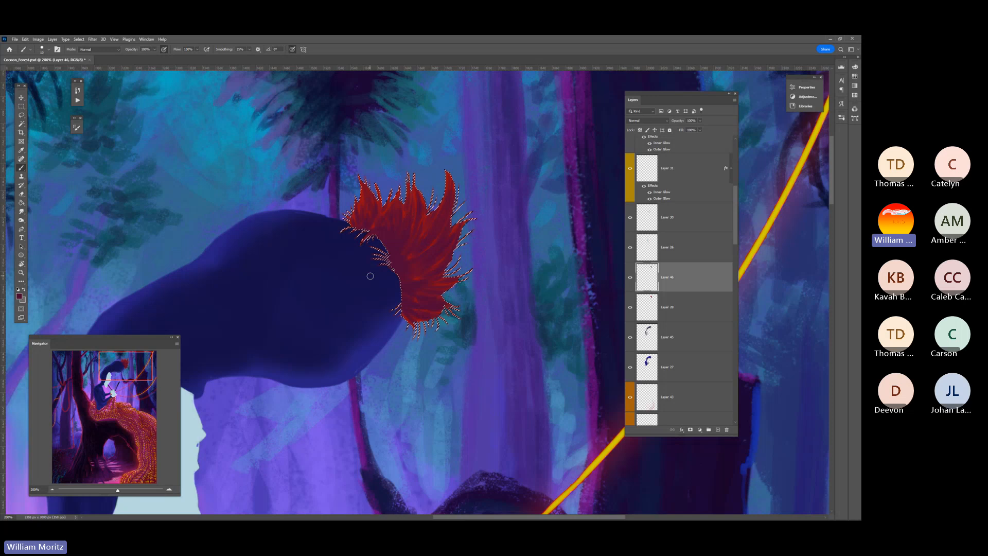
Clear the selection around the pom-pom and view the whole painting
left_click(21, 273)
left_click(388, 238, "alt")
left_click(327, 269, "alt")
left_click(315, 278, "alt")
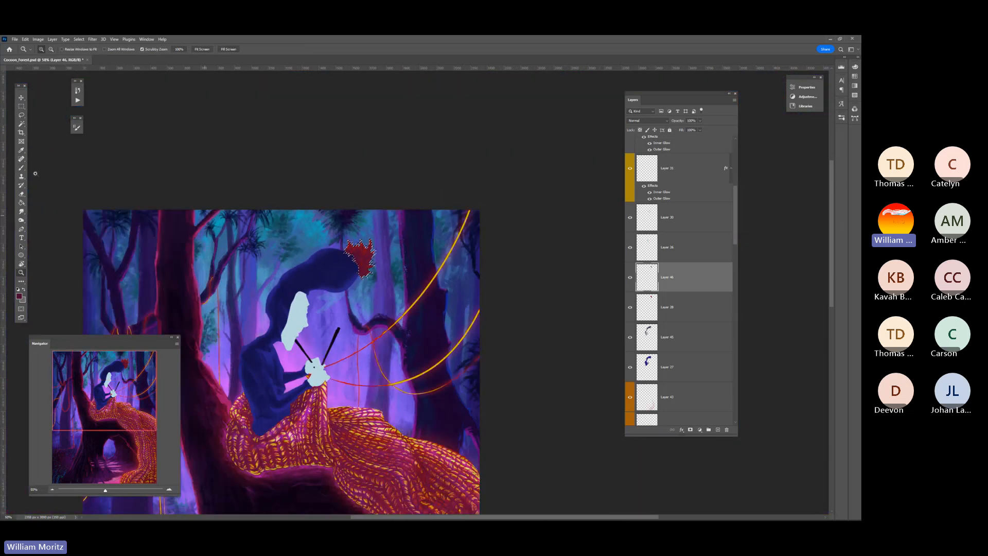
left_click(21, 115)
key("ctrl+d")
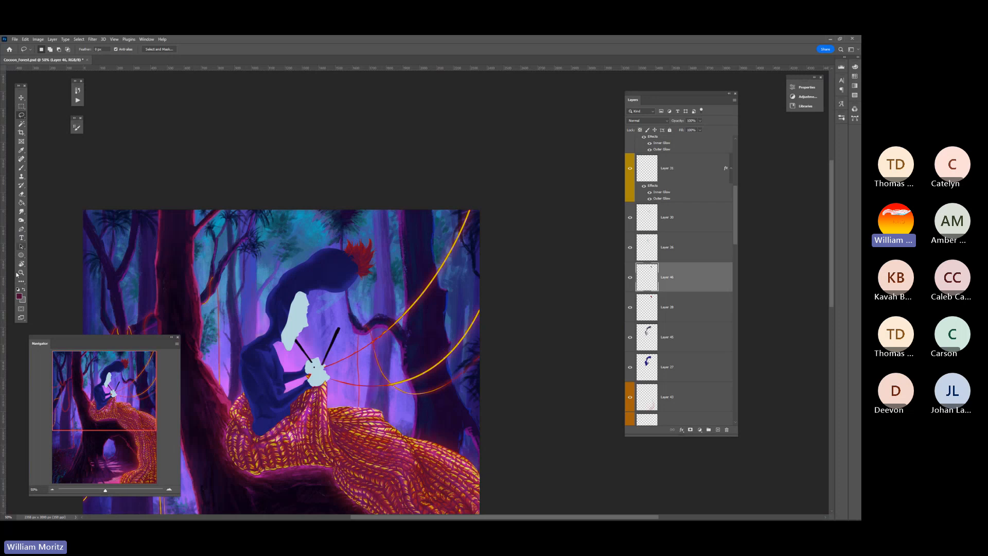
left_click(21, 273)
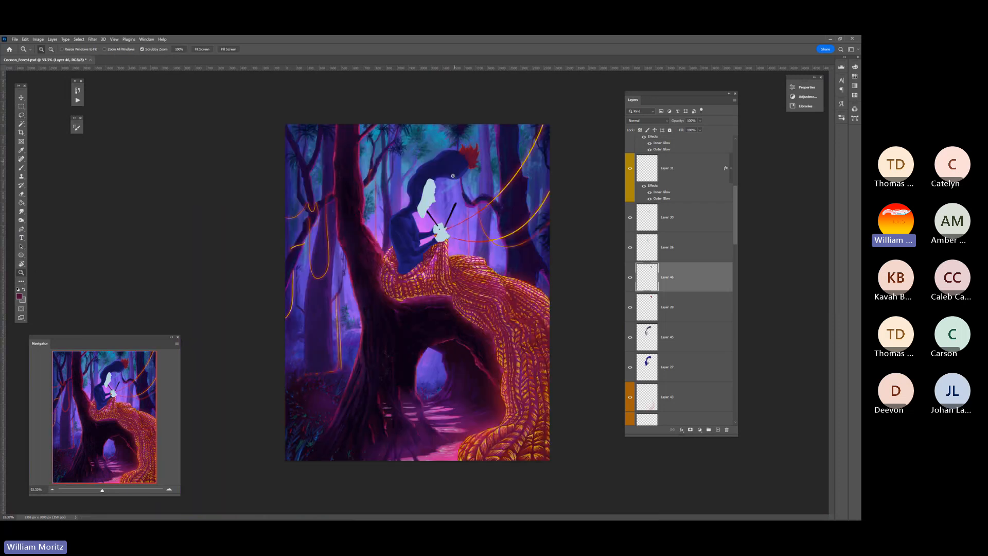
Compare the pom-pom with and without its strand shading by hiding and showing the shading layer
left_click_drag(391, 159, 628, 276)
left_click(629, 276)
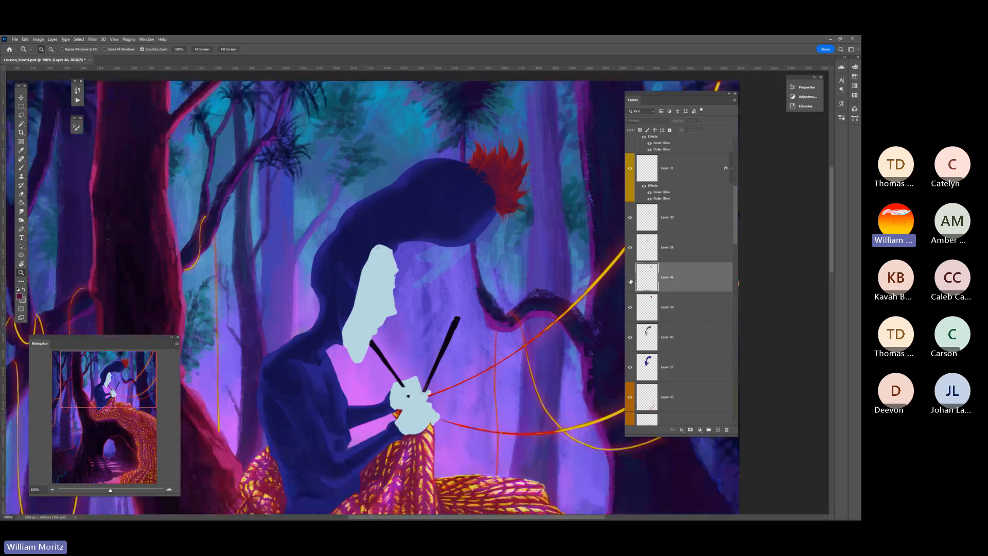
left_click(629, 278)
key("i")
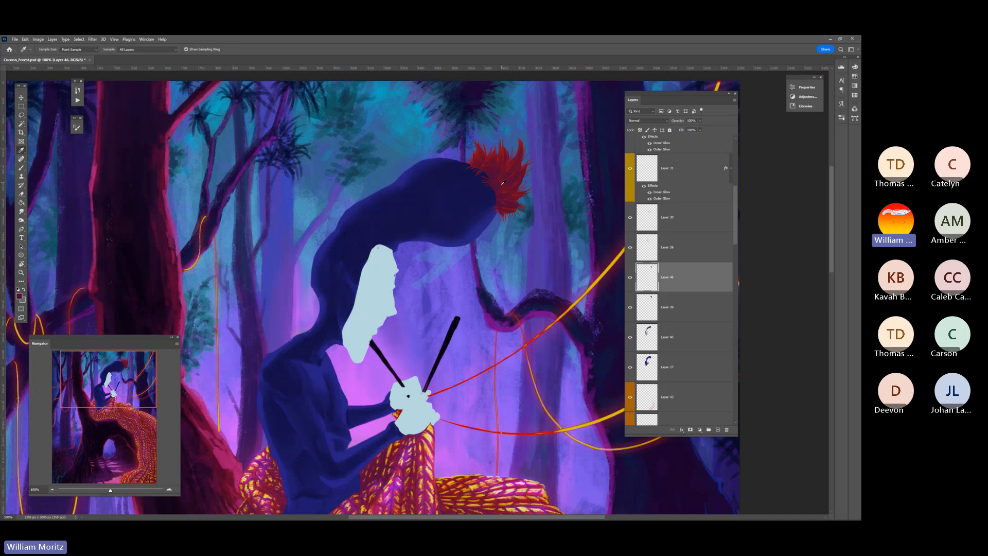
left_click(629, 278)
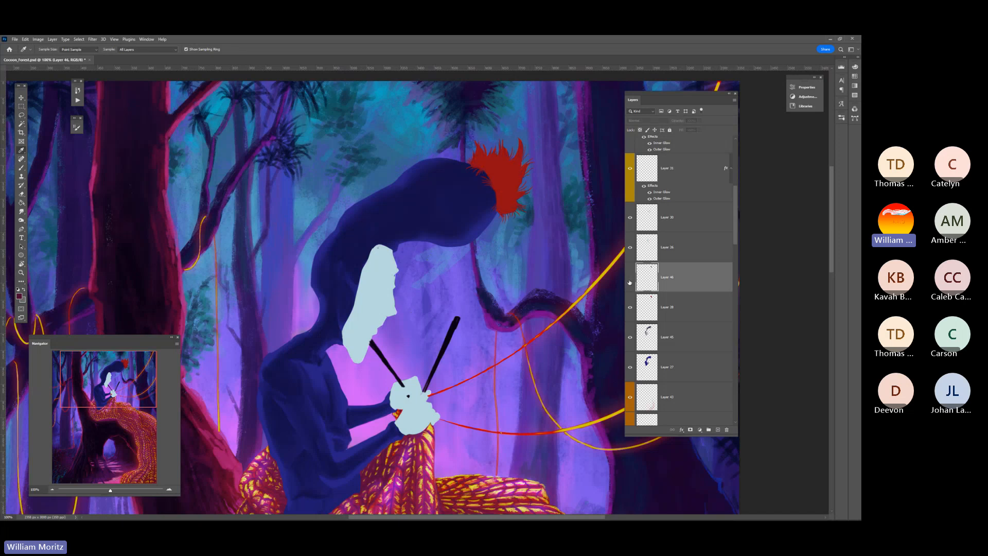
left_click(630, 278)
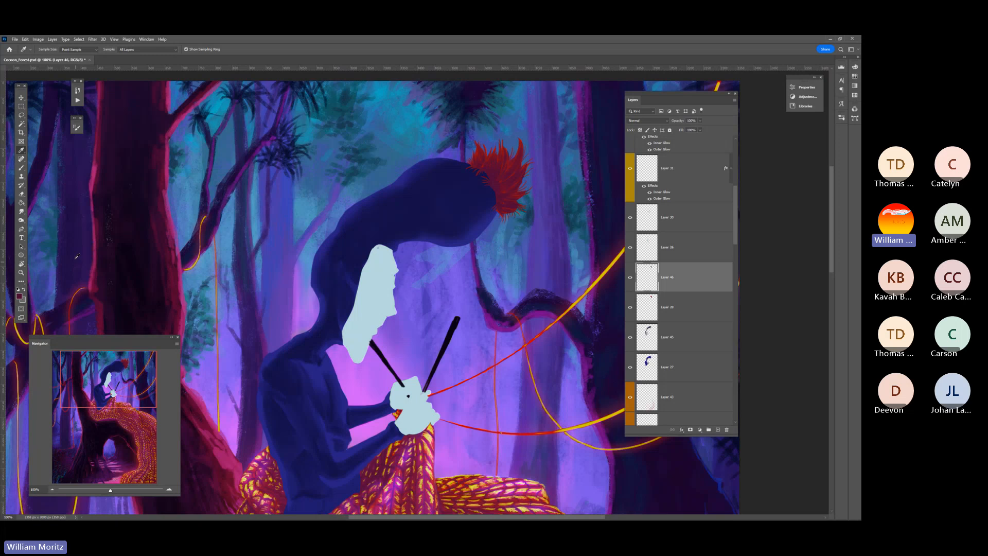
Deepen the tones of the pom-pom's shading layer and its red base layer with the Burn tool at varying brush sizes
left_click(21, 221)
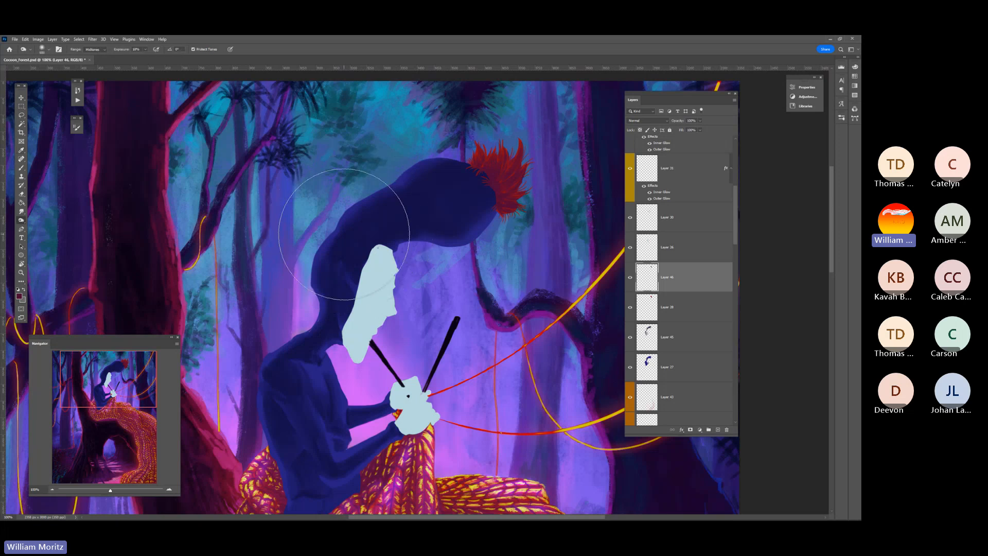
key("bracketleft")
key("bracketleft")
key("bracketleft")
key("bracketleft")
key("bracketleft")
key("bracketleft")
key("bracketleft")
key("bracketleft")
key("bracketleft")
key("bracketleft")
key("bracketleft")
key("bracketleft")
key("bracketright")
key("bracketright")
key("bracketright")
key("bracketright")
key("bracketleft")
key("bracketleft")
key("bracketleft")
key("bracketleft")
key("bracketleft")
key("bracketleft")
key("bracketleft")
key("bracketright")
key("bracketright")
key("bracketright")
key("bracketright")
key("bracketright")
key("bracketright")
left_click(679, 296)
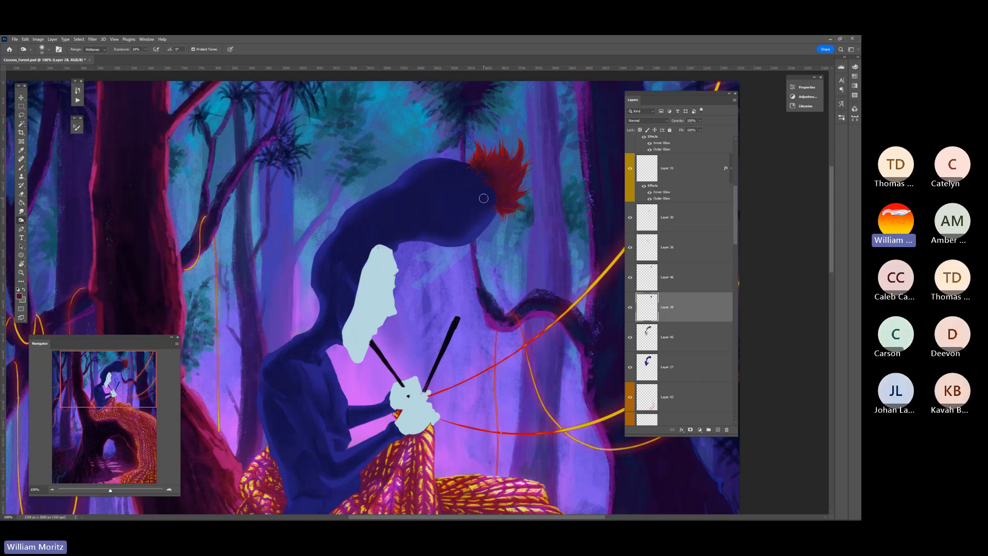
key("alt+bracketright")
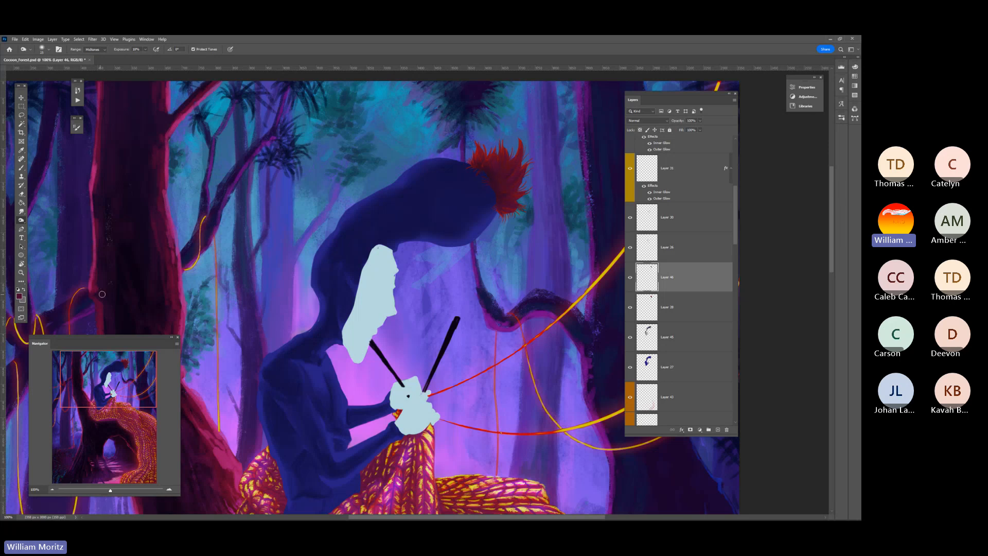
Load the pom-pom's outline as a selection, add a layer above its shading, and brush near-black shadow onto the side beside the hat
left_click(646, 310, "ctrl")
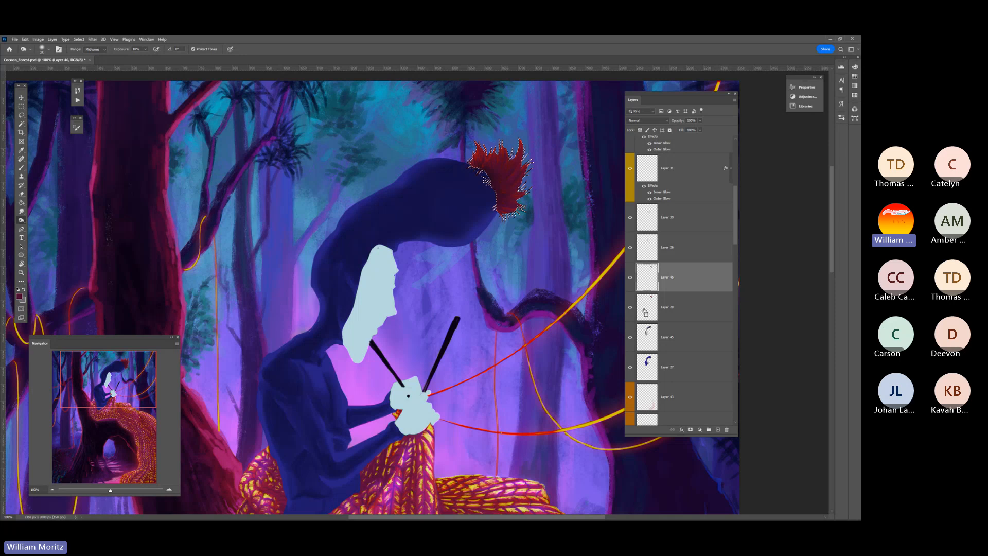
left_click(717, 430)
key("i")
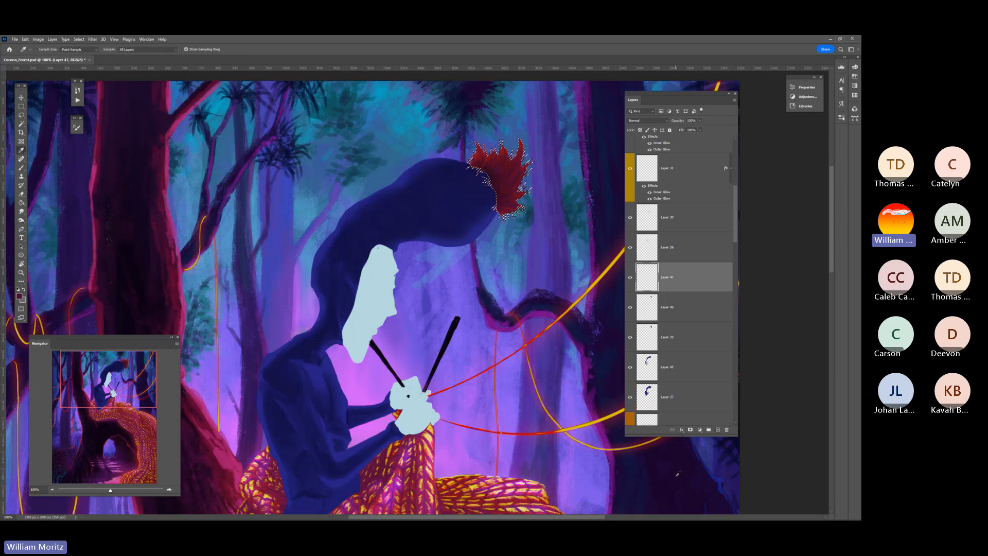
key("b")
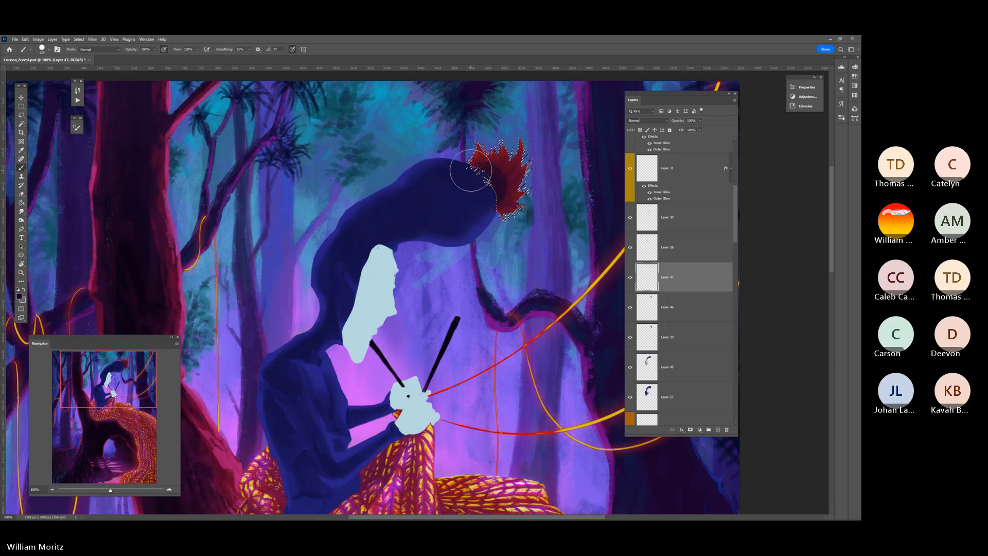
Blend the pom-pom's new dark shadow outward into the strands with the Smudge tool, reducing the brush size for finer strokes
left_click(22, 221)
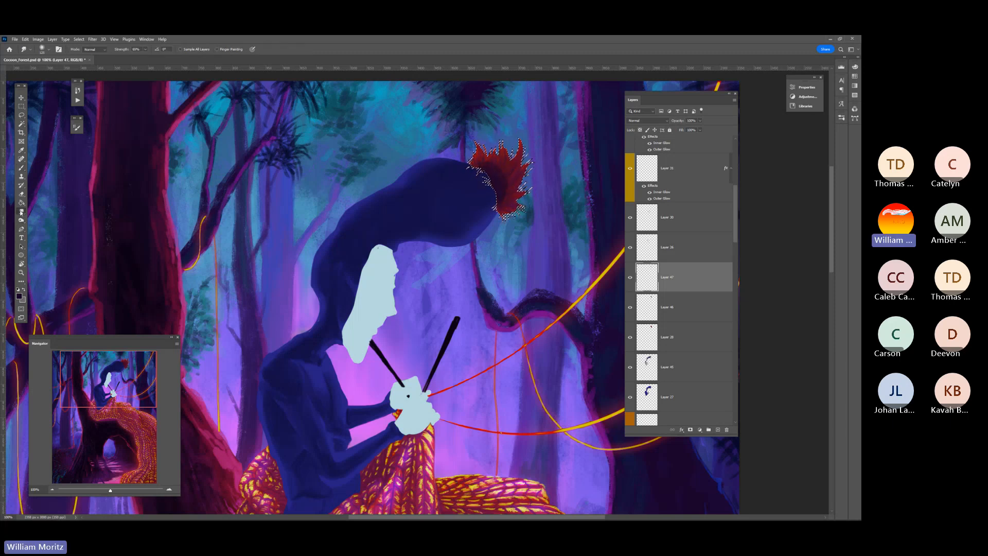
key("bracketleft")
key("bracketleft")
key("bracketleft")
key("bracketleft")
key("bracketleft")
key("bracketleft")
key("bracketleft")
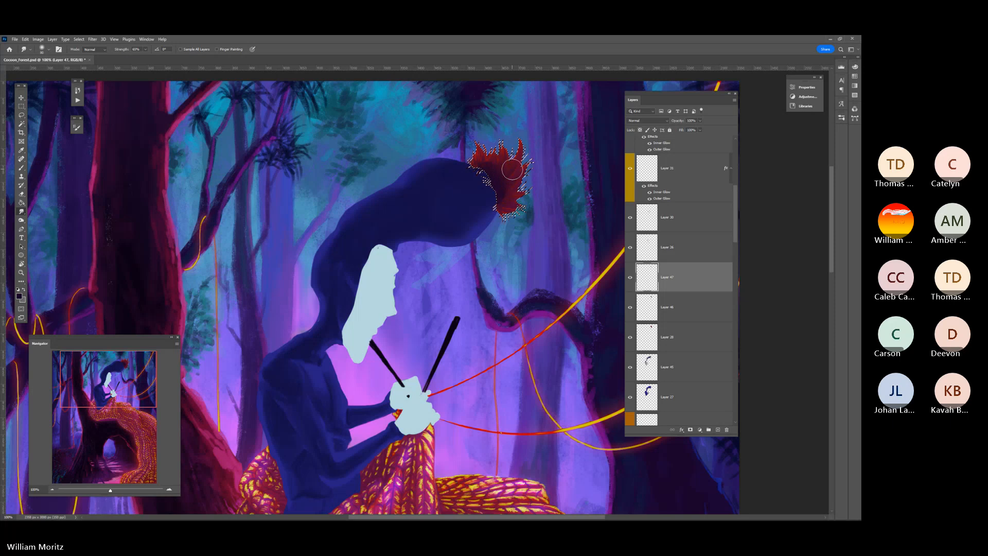
key("bracketleft")
key("bracketleft")
key("bracketleft")
key("bracketleft")
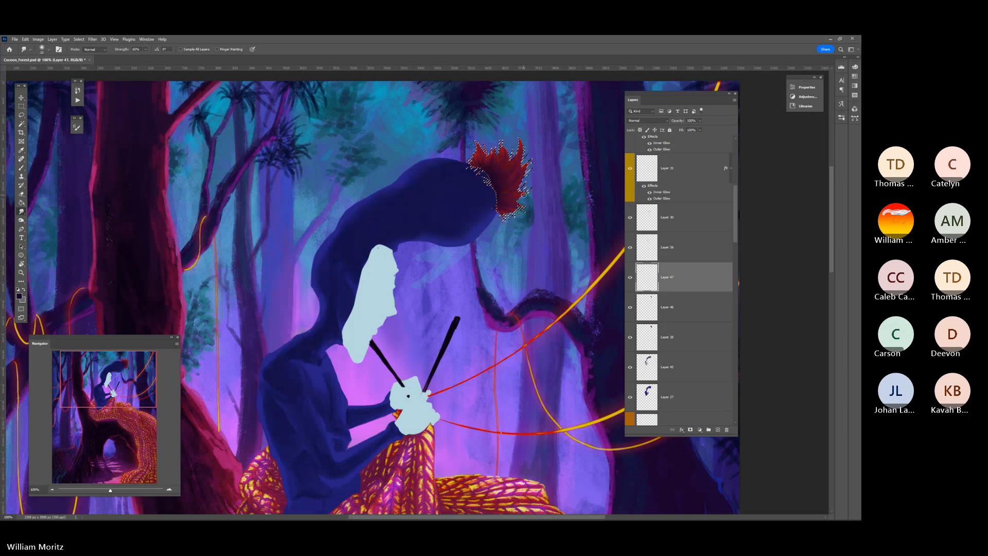
Remove the pom-pom selection and zoom out until the full painting fits in view
left_click(21, 114)
key("ctrl+d")
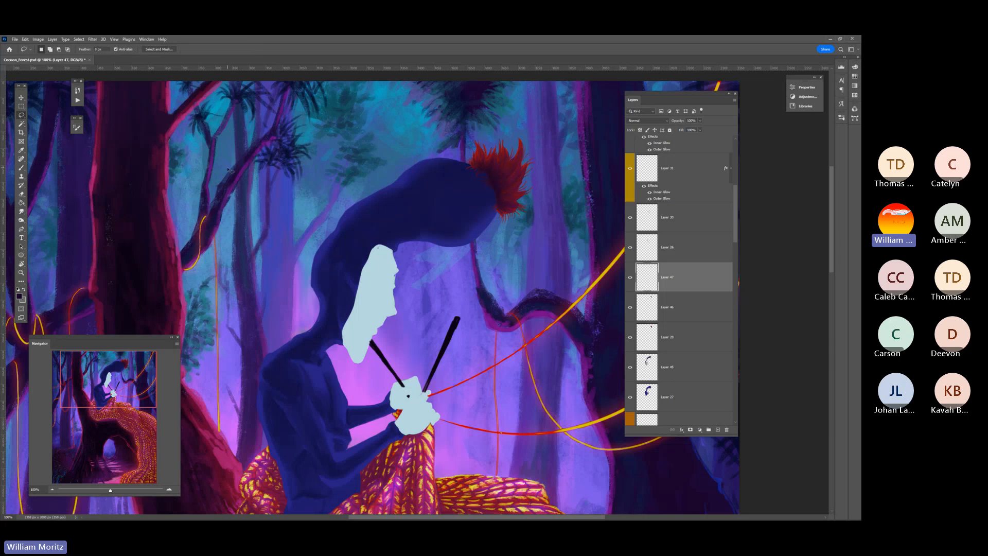
left_click(21, 273)
left_click(401, 241, "alt")
left_click(401, 241, "alt")
left_click(401, 242, "alt")
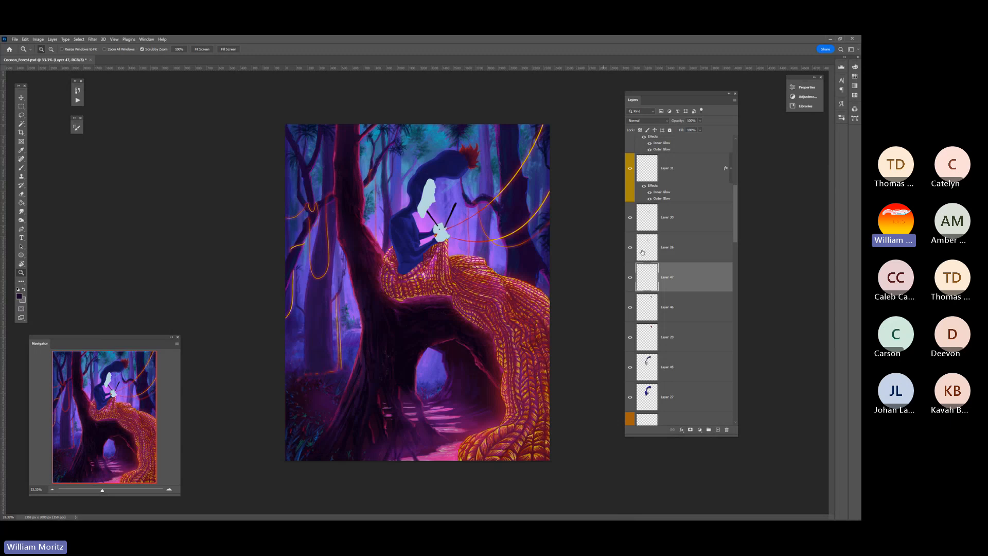
Make the hat's shading layer active and check its effect by hiding and showing it
left_click(645, 365)
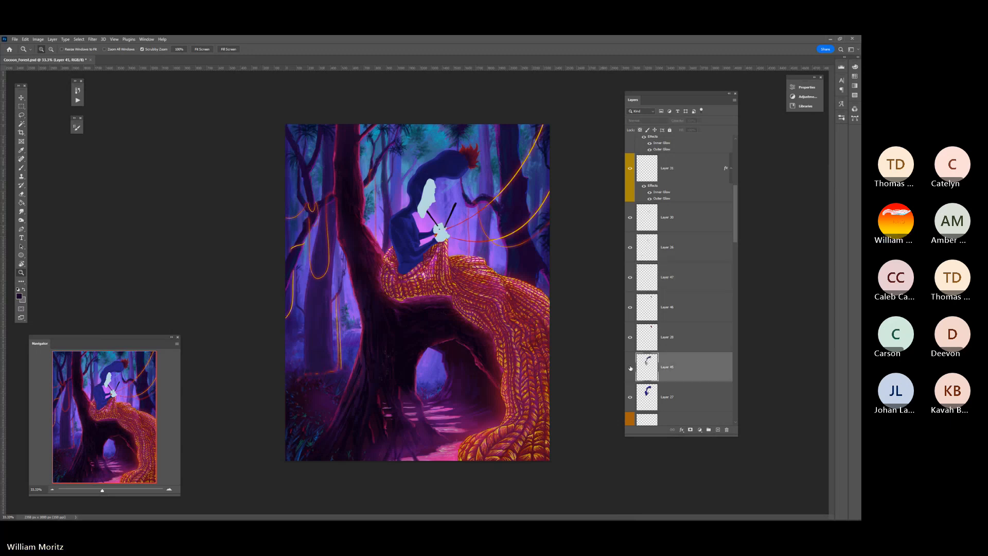
left_click(630, 367)
left_click(630, 368)
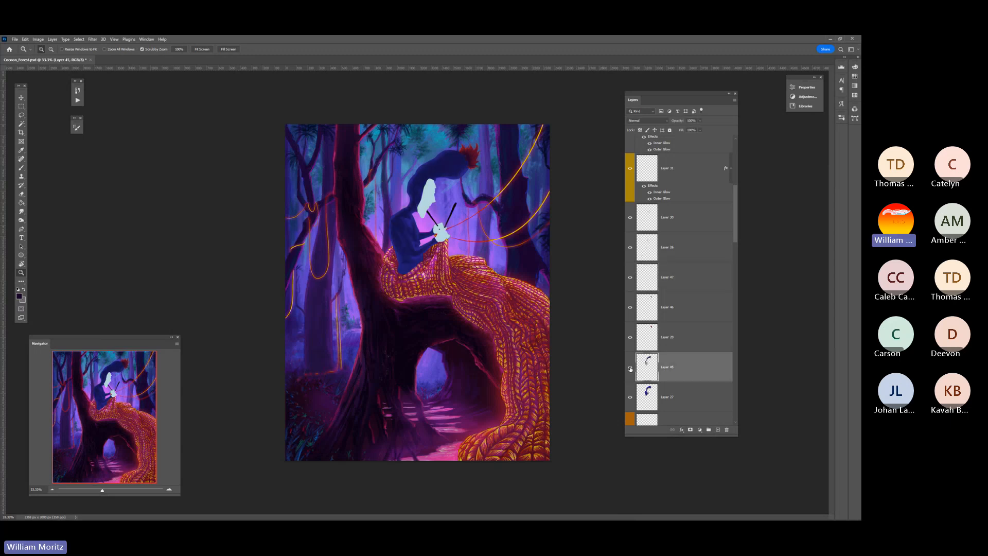
Sample a dark colour from the seated figure's body and lower the brush opacity for softer shading
left_click(433, 187)
left_click(434, 188)
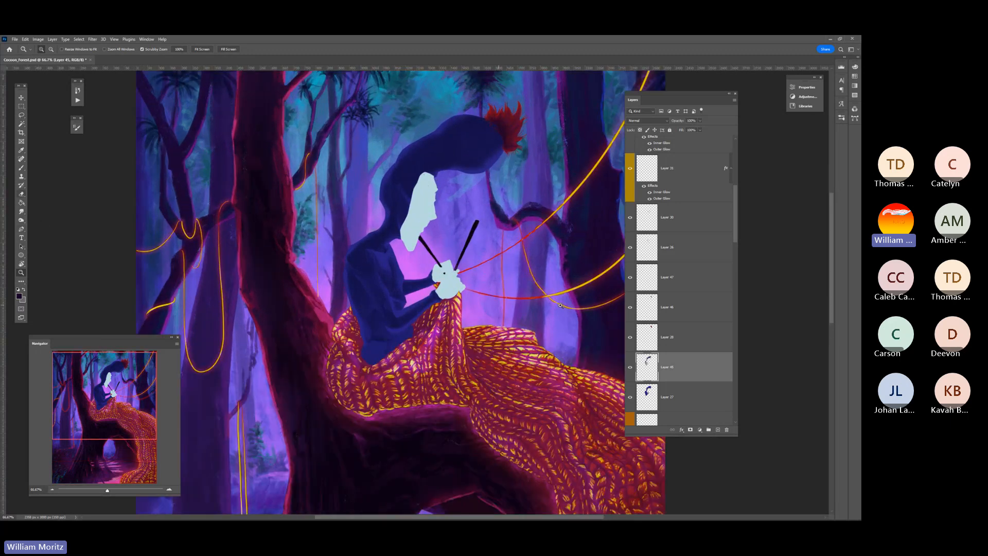
key("o")
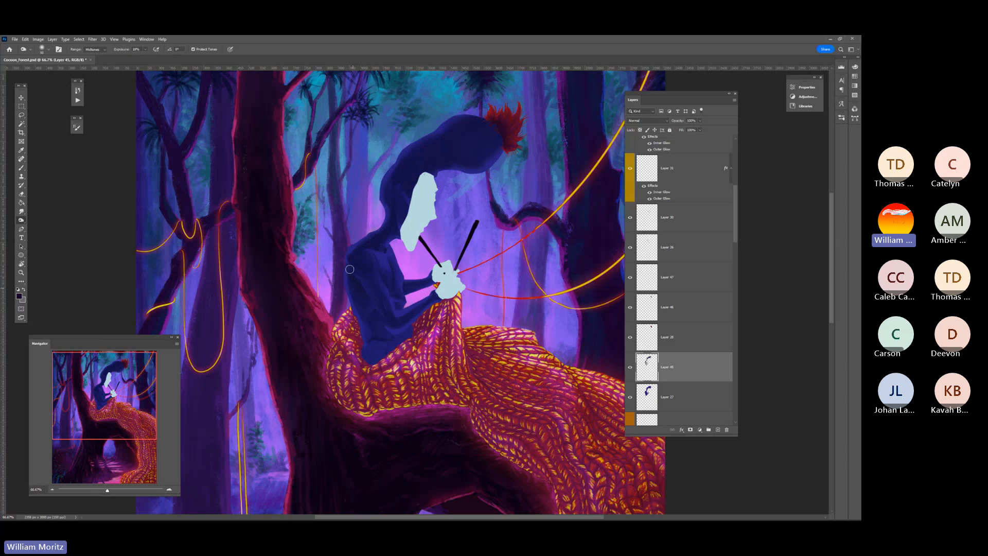
key("bracketleft")
key("bracketleft")
key("bracketleft")
key("i")
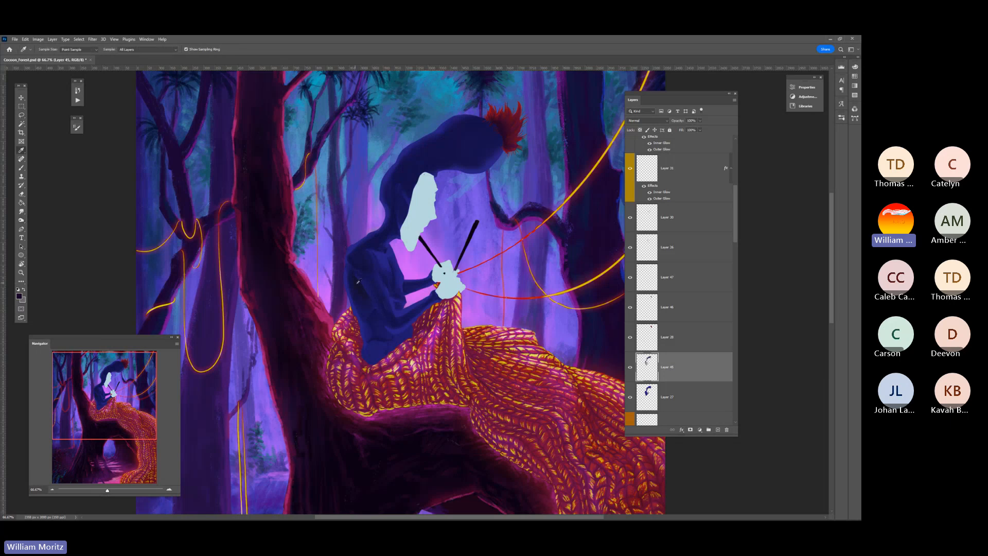
key("b")
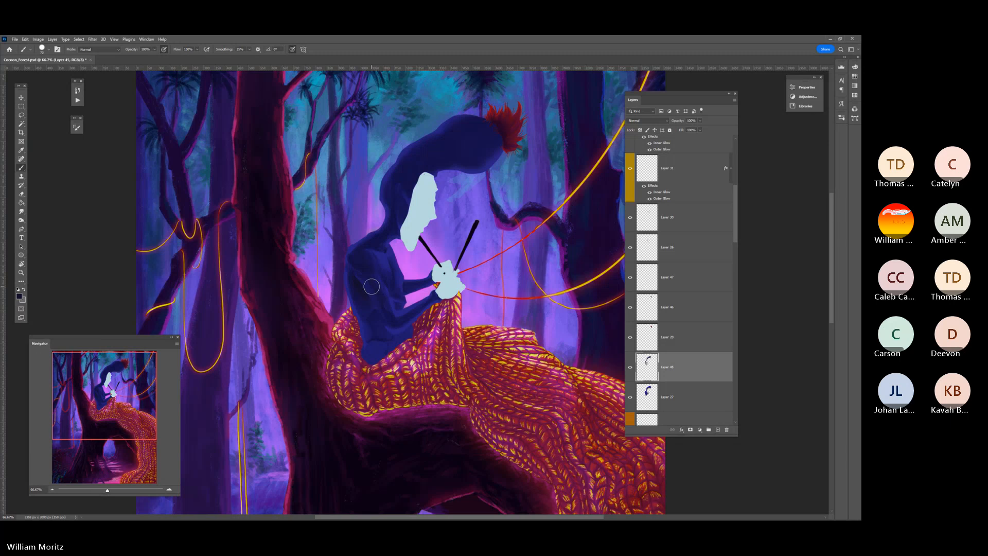
left_click_drag(154, 49, 134, 56)
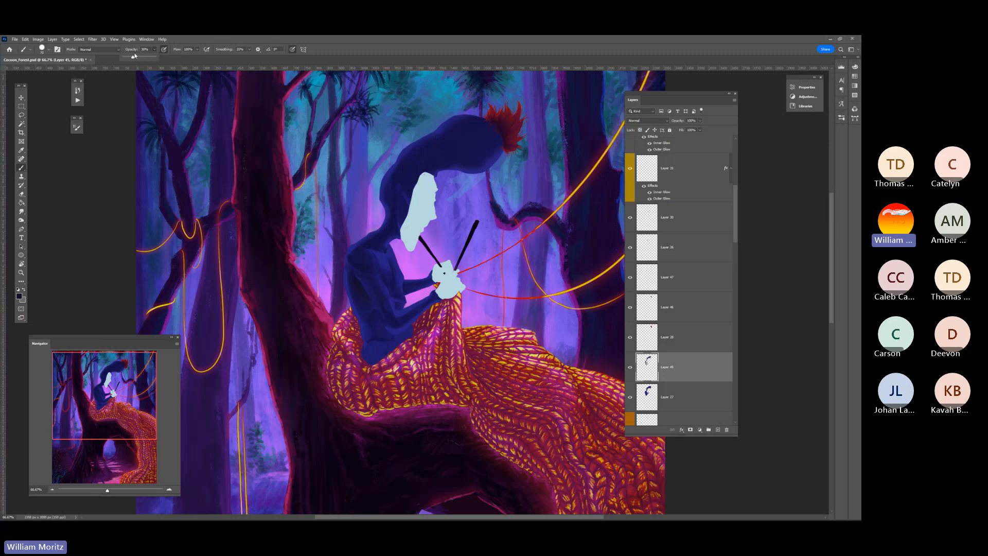
left_click(122, 179)
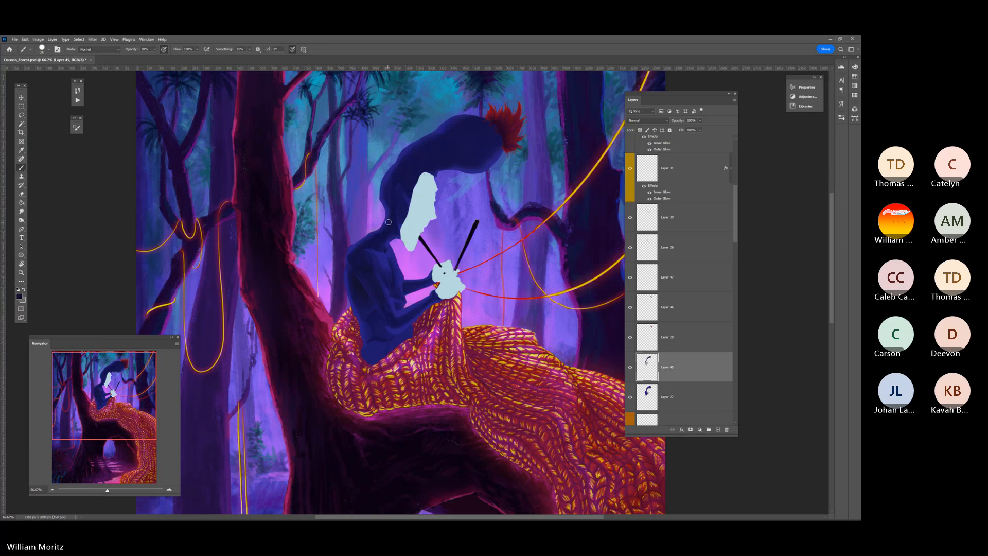
Brush translucent dark shading onto the figure's neck and hat, varying the brush size to suit each area
key("bracketleft")
key("bracketleft")
key("bracketleft")
key("bracketright")
key("bracketright")
key("bracketright")
key("bracketright")
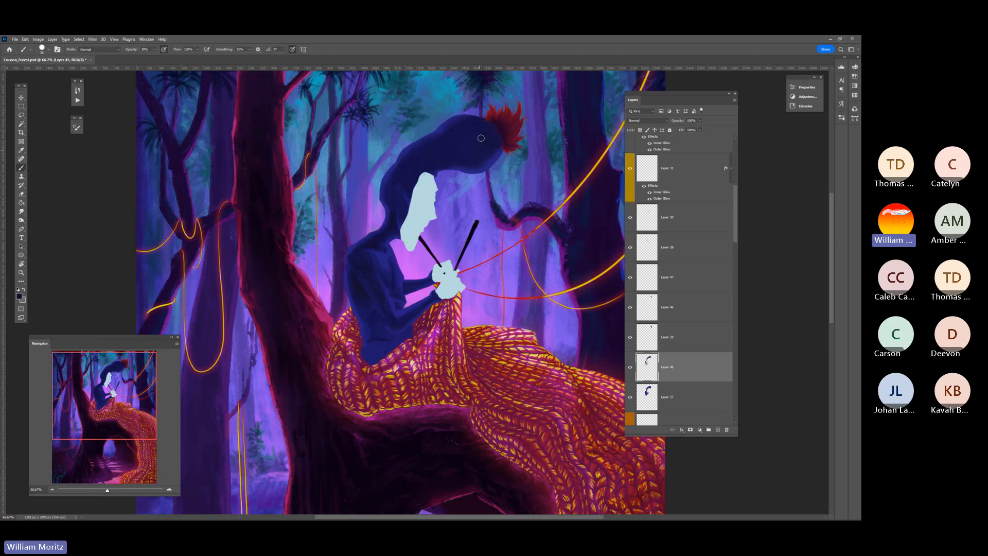
Refine the shadows along the hat's underside and near the pom-pom with smaller brush sizes
key("bracketleft")
key("bracketleft")
key("bracketleft")
key("bracketleft")
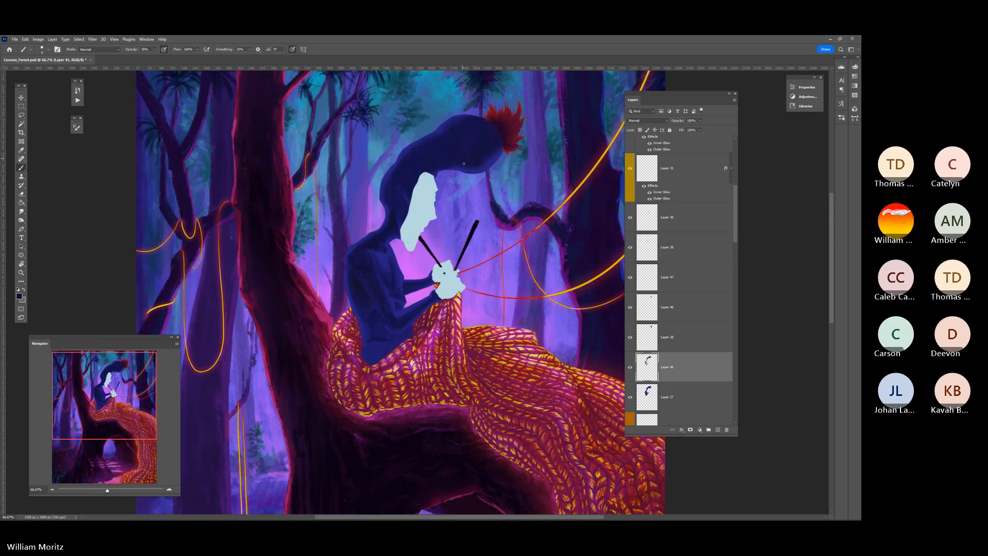
key("bracketleft")
key("bracketleft")
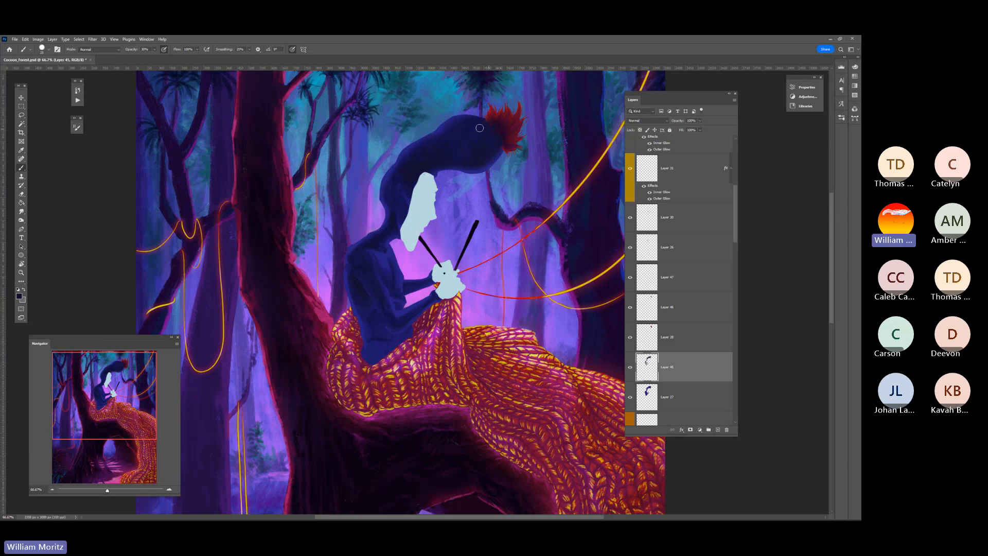
key("bracketleft")
key("bracketleft")
key("bracketleft")
key("bracketleft")
key("bracketleft")
Zoom out to the whole painting and save the document
left_click(21, 273)
left_click_drag(391, 257, 336, 250)
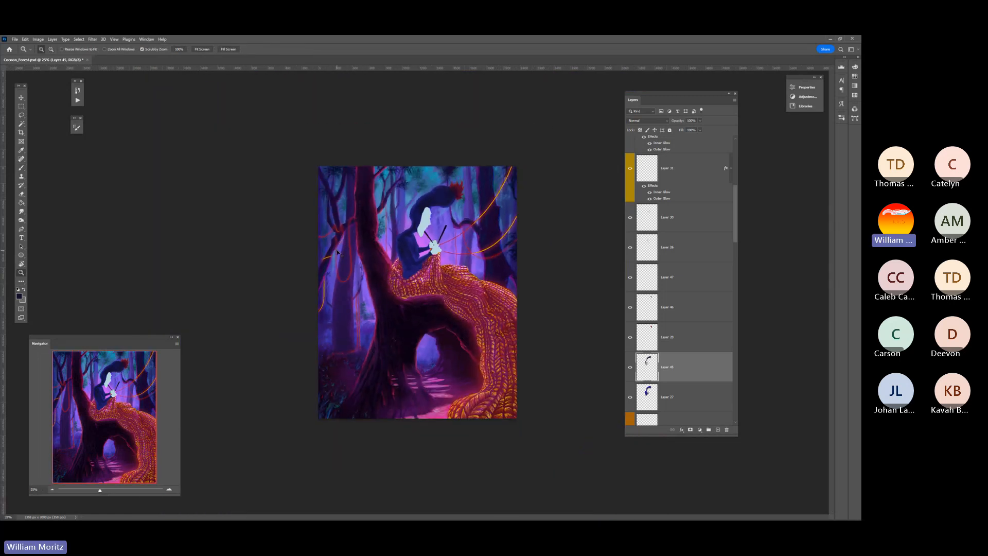
key("ctrl+s")
Examine the face, the hat's underside and the background beside them up close, returning to the full view
left_click(451, 208)
left_click(451, 208)
left_click(452, 208)
left_click(451, 208)
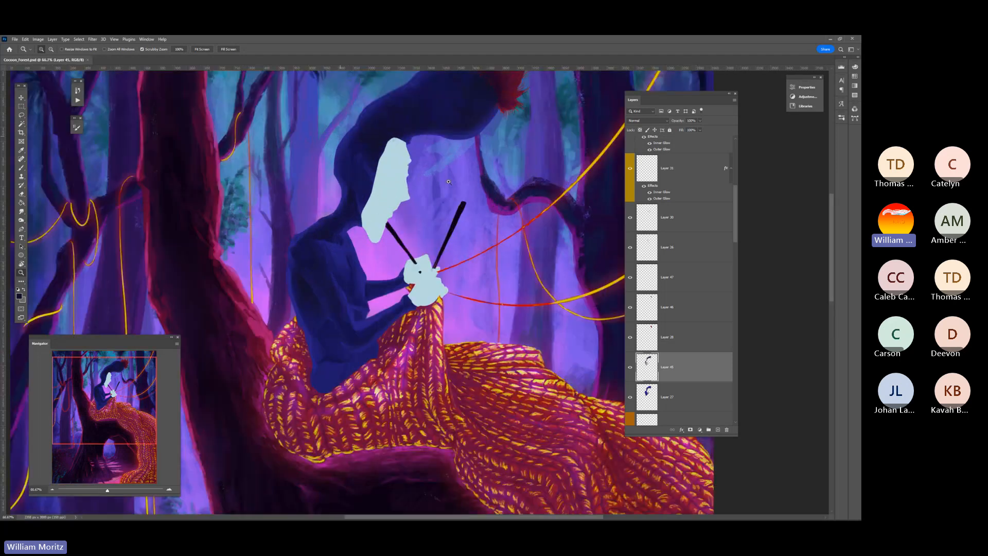
left_click(451, 208)
left_click_drag(431, 158, 401, 247)
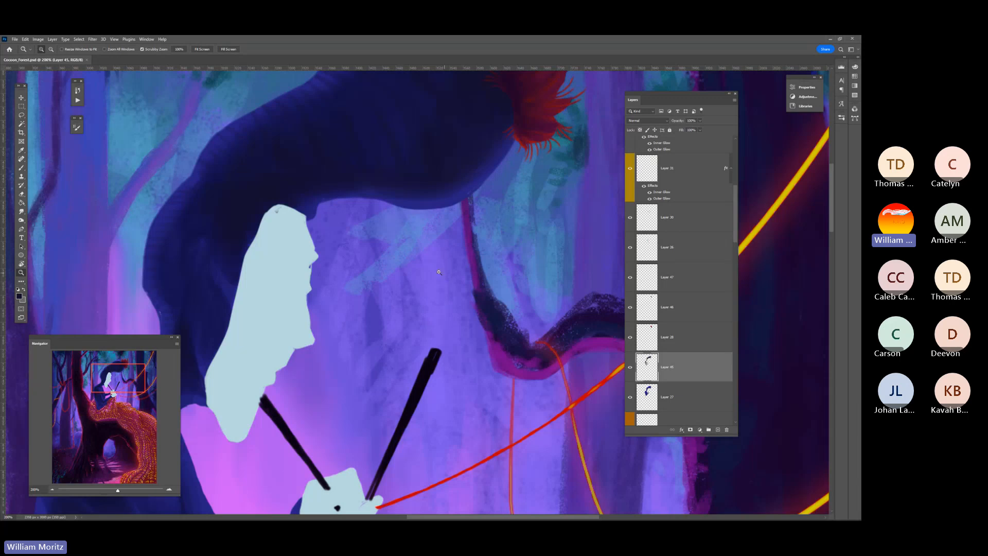
left_click(437, 261, "alt")
left_click(437, 261, "alt")
left_click(436, 261, "alt")
left_click(437, 261, "alt")
left_click(437, 262, "alt")
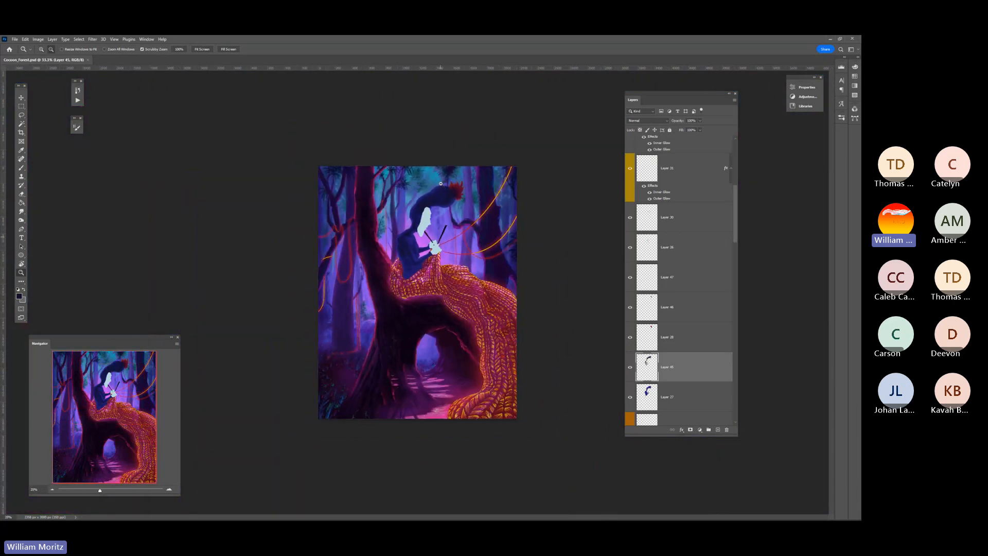
Make the misty background layer beneath the hat active and blend its light strokes with the Smudge tool
left_click(446, 207)
left_click(446, 207)
left_click(446, 207)
key("v")
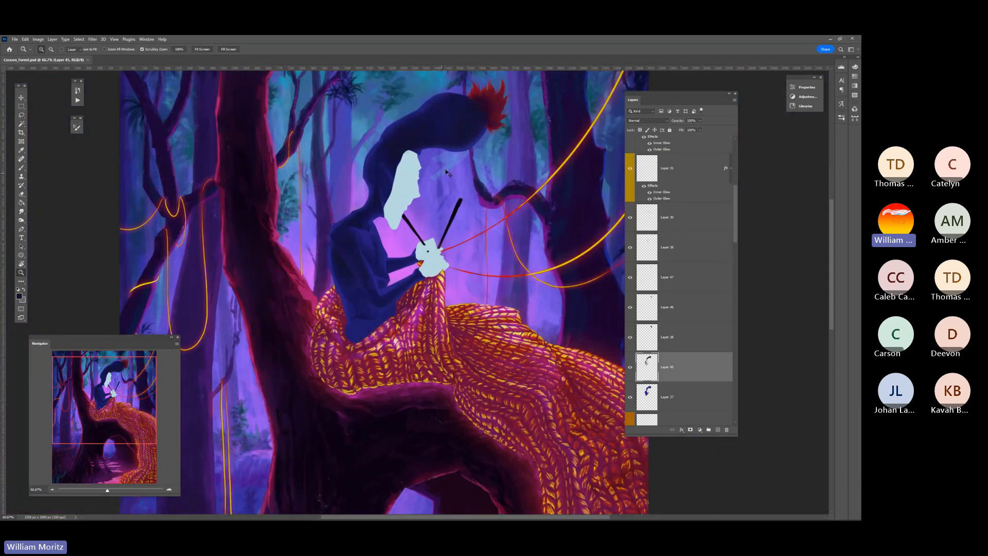
right_click(453, 164)
left_click(461, 167)
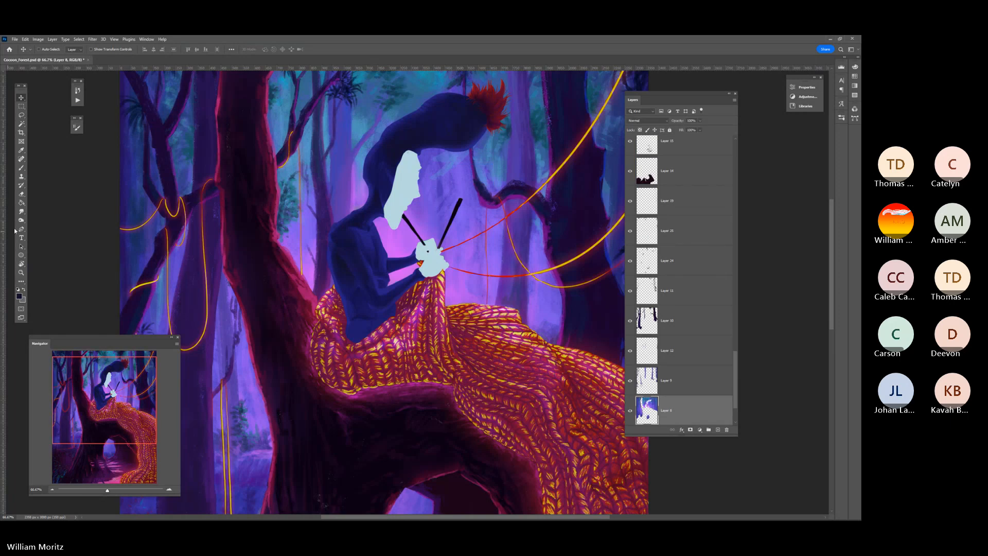
left_click(21, 211)
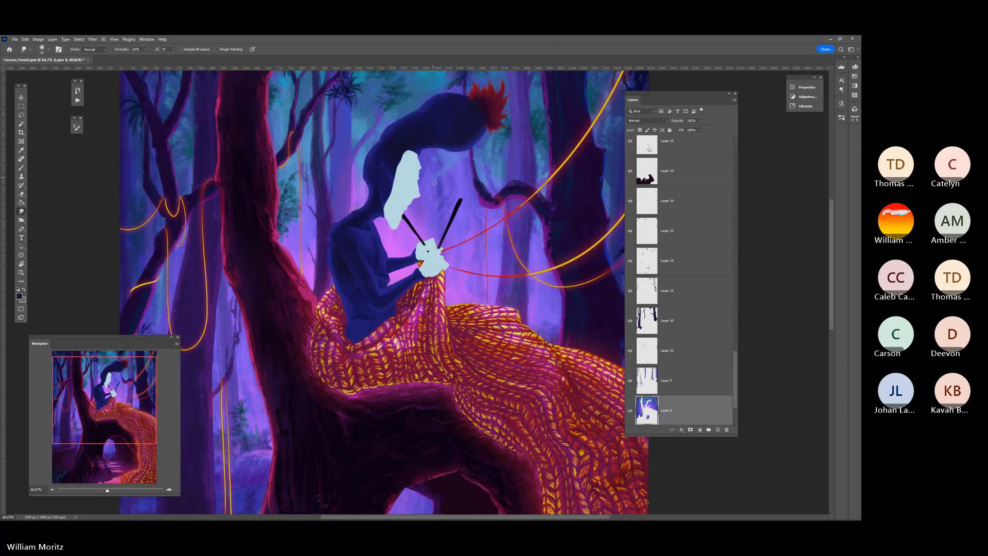
Paint over the background strokes between the hat and face with resampled blue-violet tones, adjusting the brush size
key("i")
left_click(441, 154)
key("b")
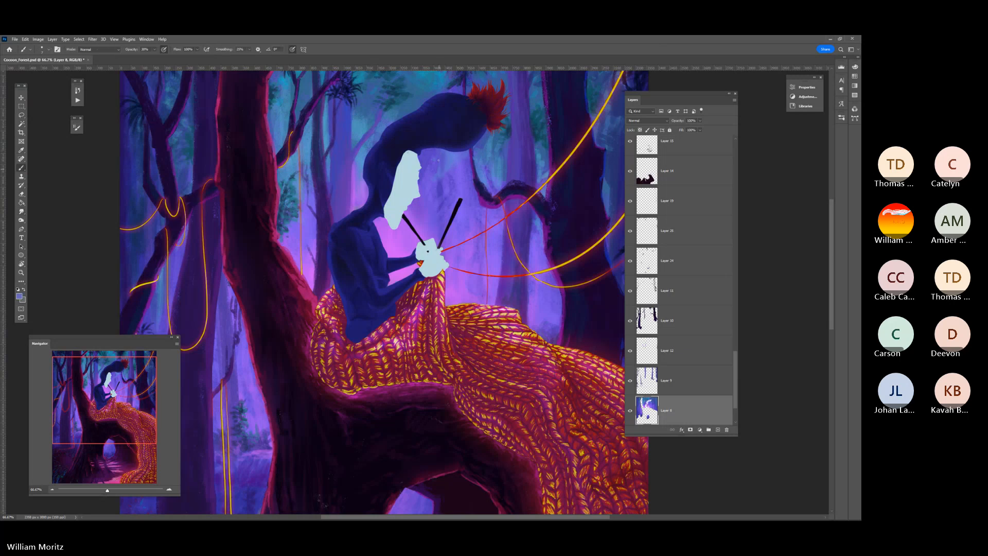
key("i")
key("b")
key("bracketright")
key("bracketright")
key("bracketright")
key("i")
key("b")
key("bracketleft")
key("bracketleft")
left_click(21, 272)
left_click(431, 242)
left_click(431, 243)
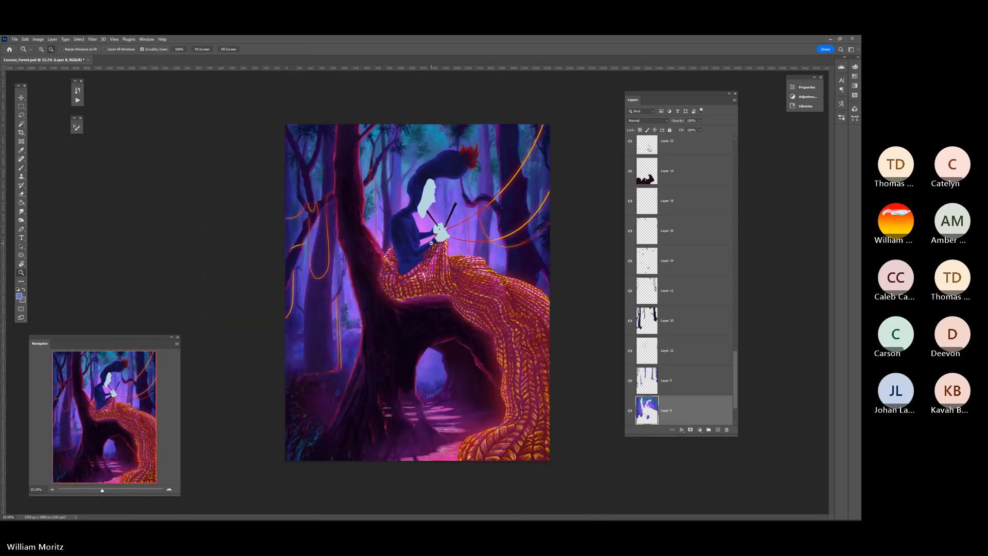
Sample the violet background colour near the figure and choose the Soft Round brush
left_click(456, 214)
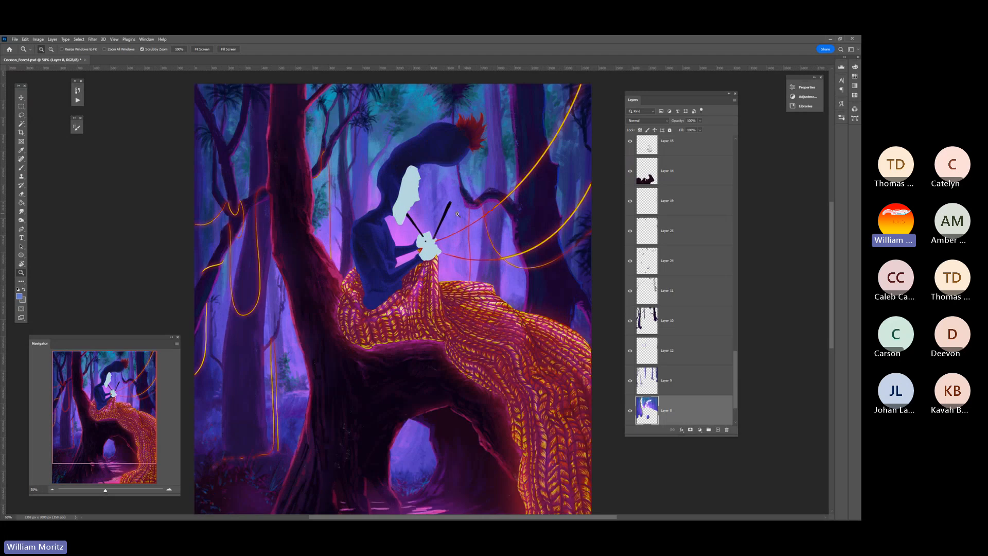
key("i")
key("b")
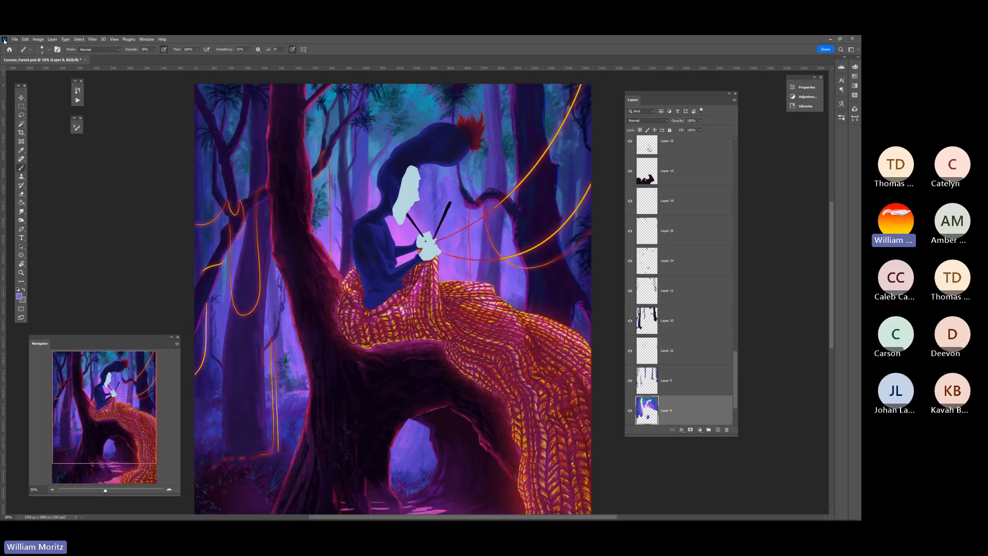
left_click(49, 49)
double_click(52, 137)
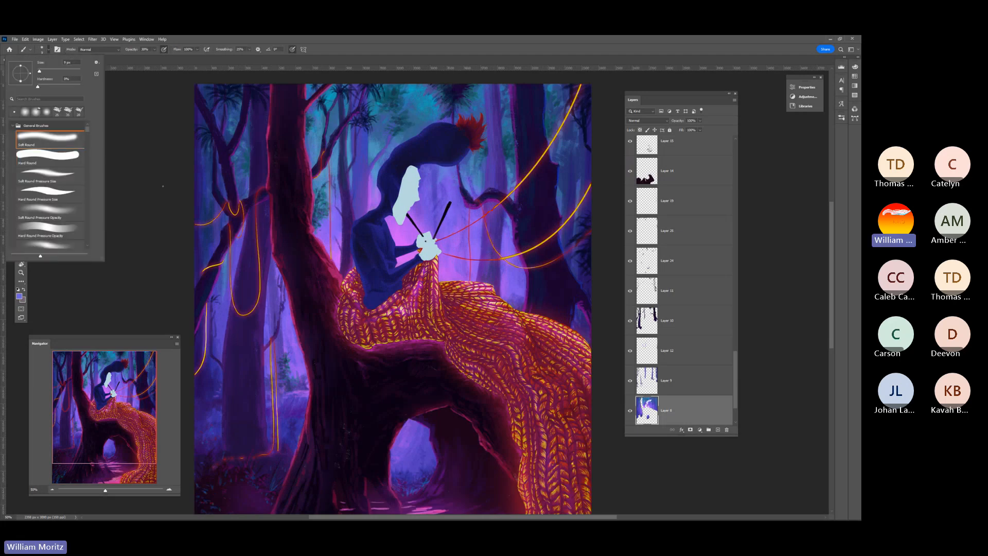
Brush soft violet over the background below the hat with an enlarged brush at reduced opacity
left_click(154, 50)
left_click_drag(154, 57, 166, 58)
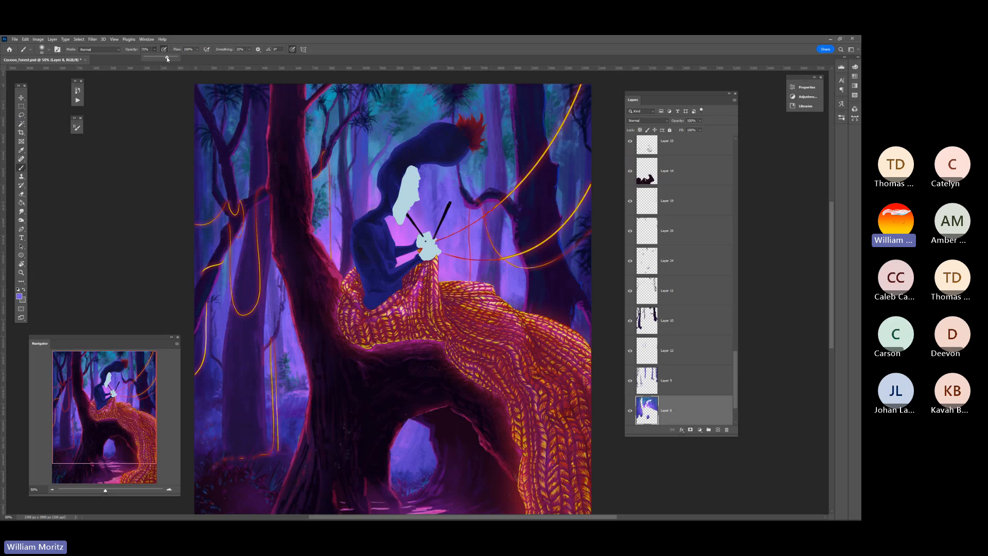
left_click(137, 185)
key("bracketright")
key("bracketright")
key("bracketright")
key("bracketright")
key("bracketright")
key("bracketright")
key("bracketright")
key("bracketright")
key("bracketright")
key("bracketright")
key("bracketright")
key("bracketright")
key("bracketright")
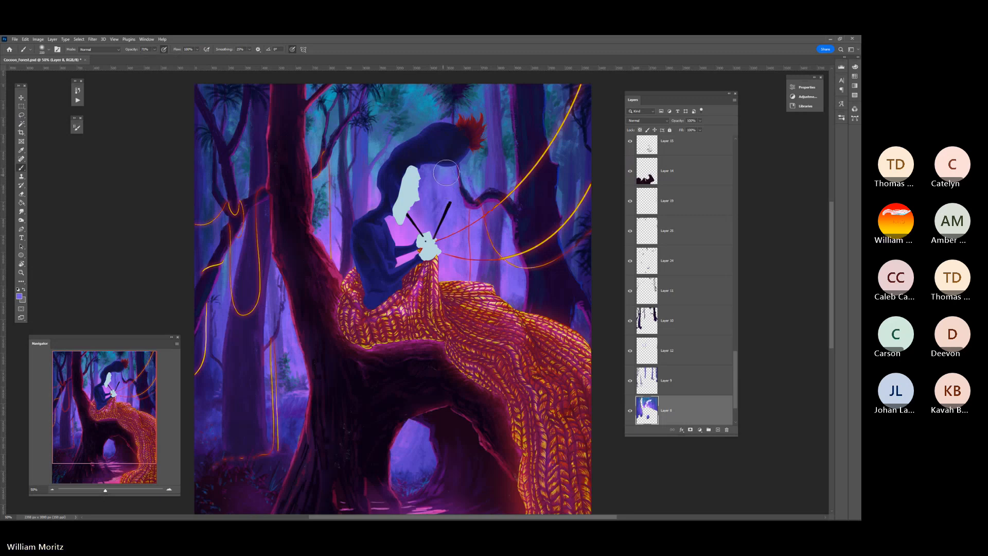
left_click(154, 49)
left_click_drag(156, 57, 142, 56)
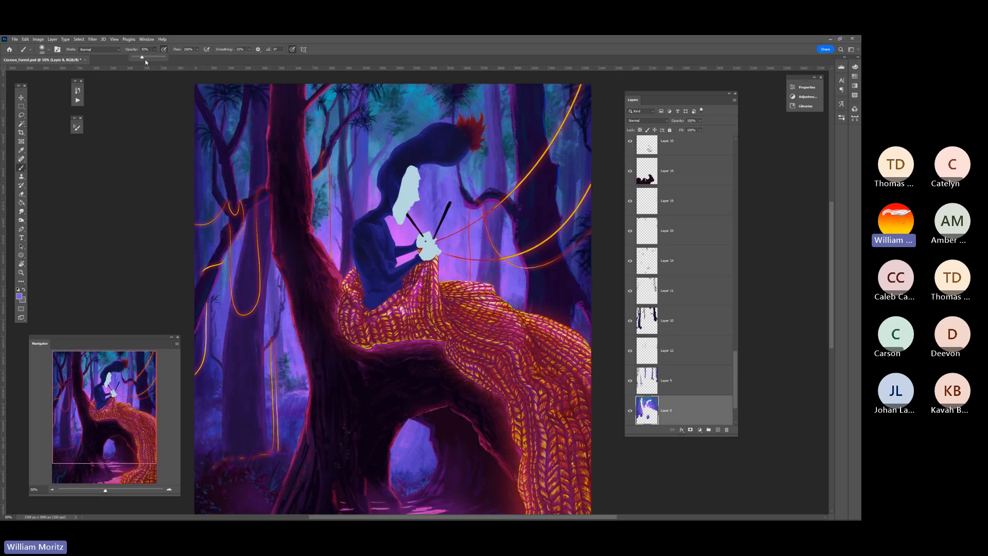
left_click(442, 181)
Sample the bright purple near the figure and add a layer above the misty background for a soft glow
left_click(21, 272)
left_click(344, 306, "alt")
left_click(344, 306, "alt")
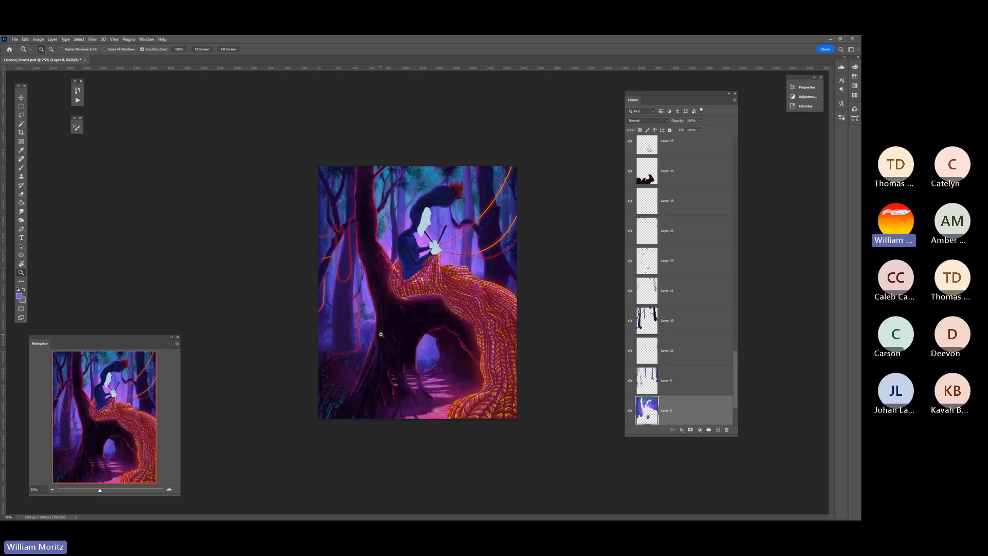
key("i")
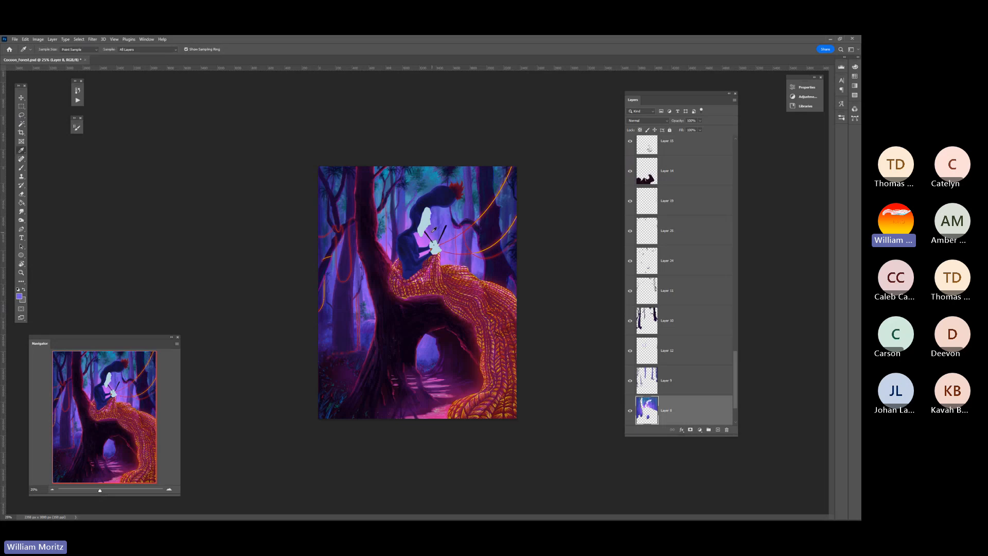
left_click(424, 241)
key("b")
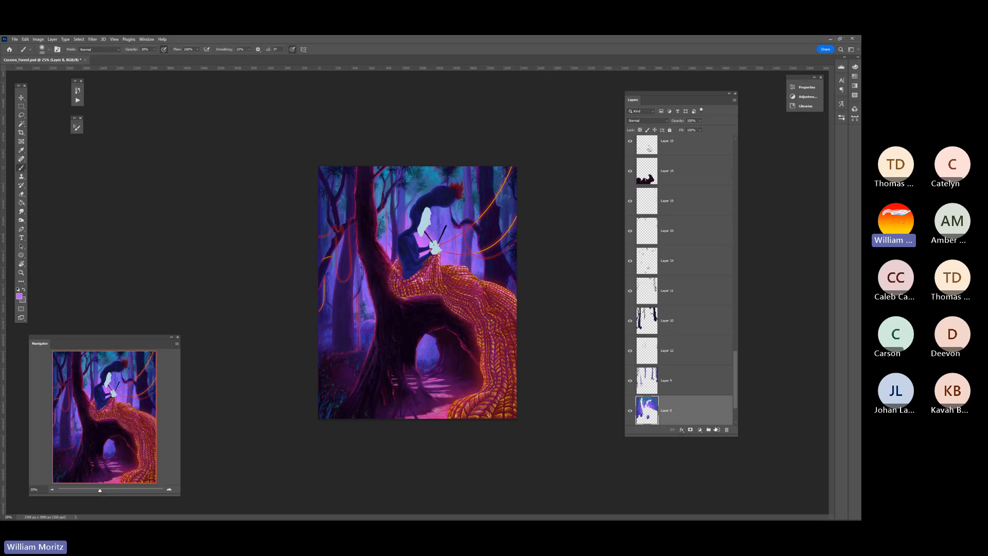
left_click(715, 428)
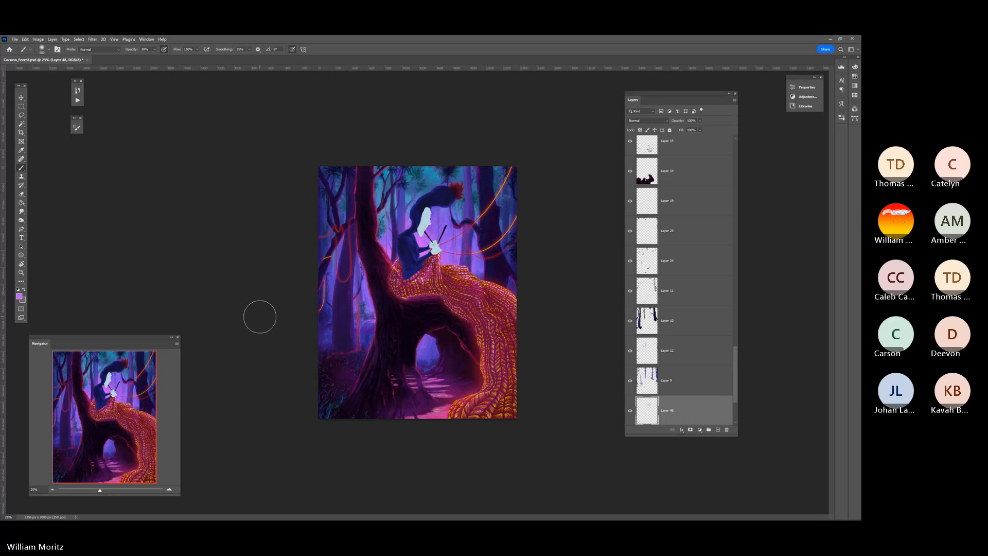
Compare the painting with the new glow layer hidden and shown, and reduce that layer's opacity to just under 80%
left_click(630, 411)
left_click(630, 411)
left_click(630, 411)
left_click(631, 411)
left_click(630, 411)
left_click(631, 412)
left_click(700, 121)
left_click_drag(701, 128, 693, 130)
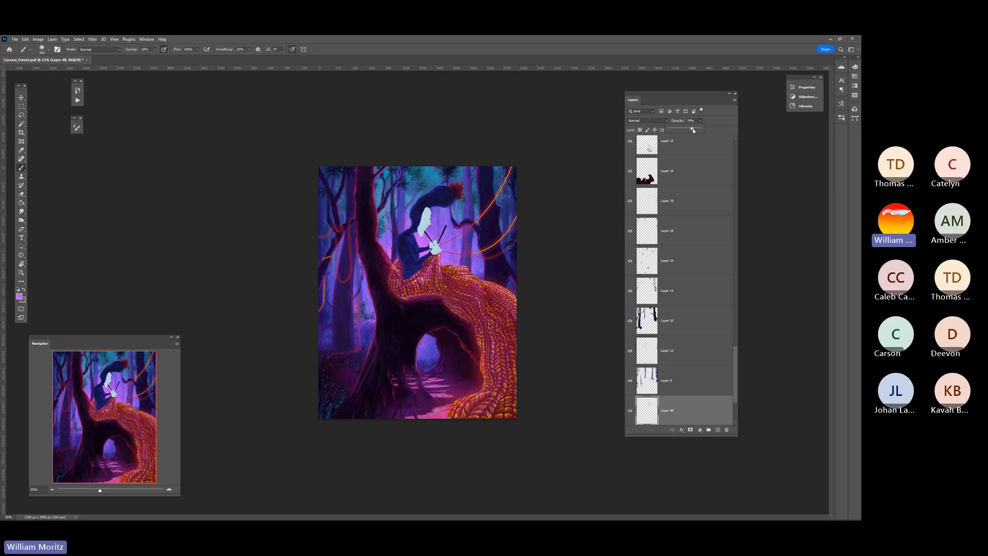
Make the layer with the figure's pale face and hands active and zoom in on the figure
left_click(21, 115)
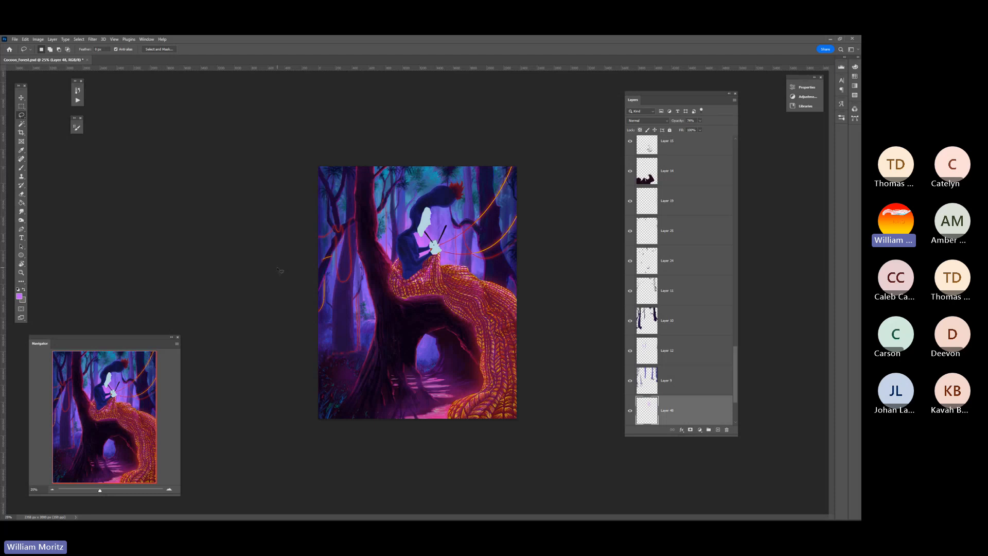
left_click(21, 98)
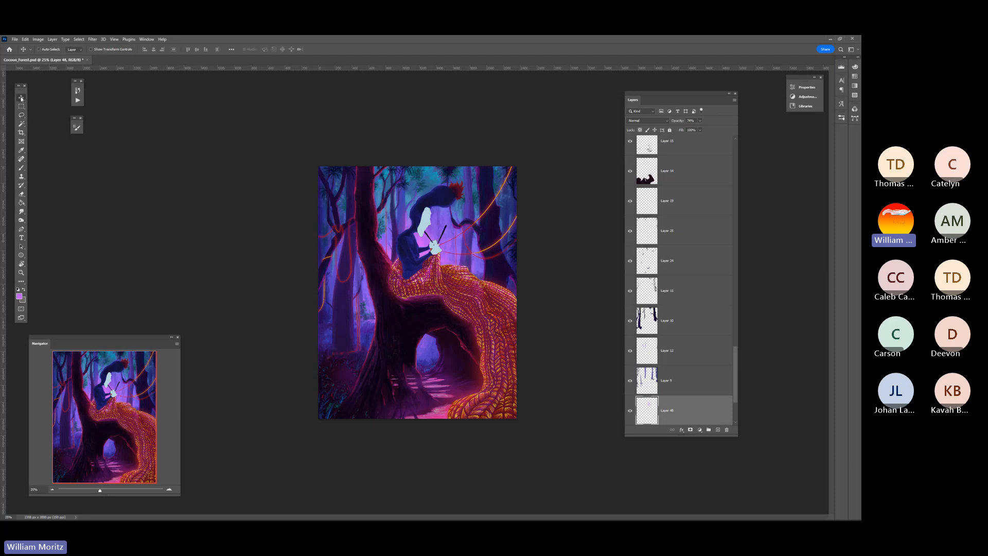
right_click(432, 221)
left_click(435, 222)
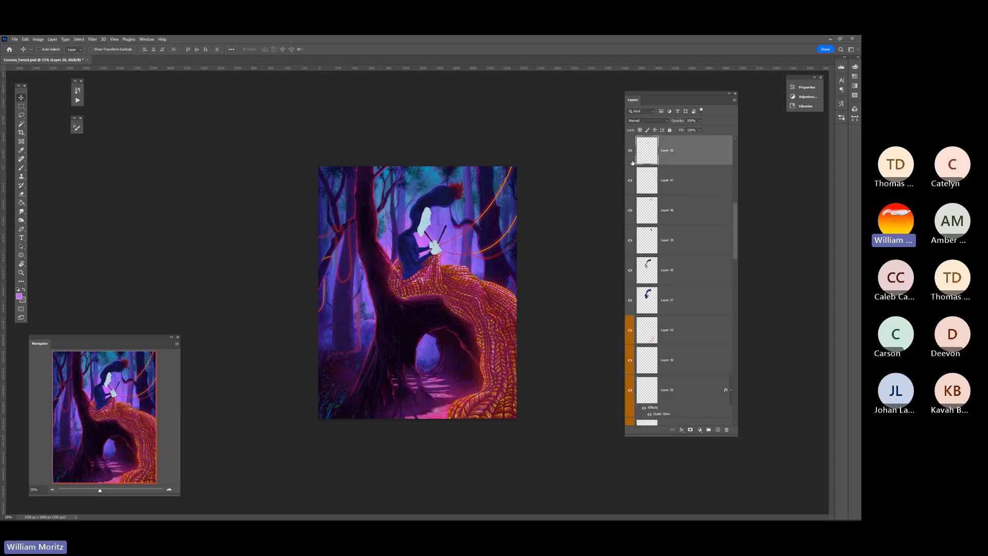
key("z")
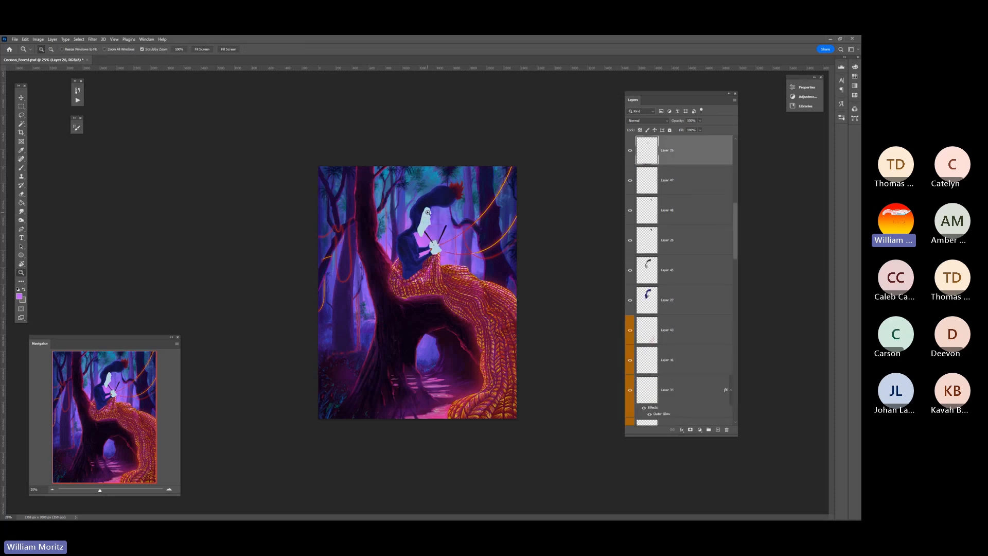
left_click(427, 212)
left_click(427, 211)
left_click(432, 194)
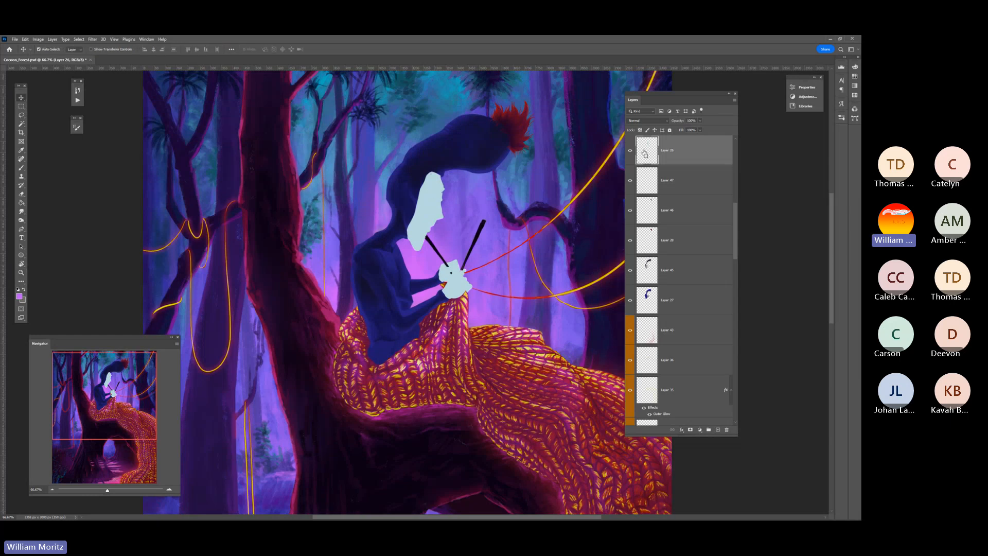
Load the outline of the pale face-and-hands shape as a selection and show the SKETCH_Foreground layer
left_click(647, 150, "ctrl")
left_click_drag(736, 223, 739, 146)
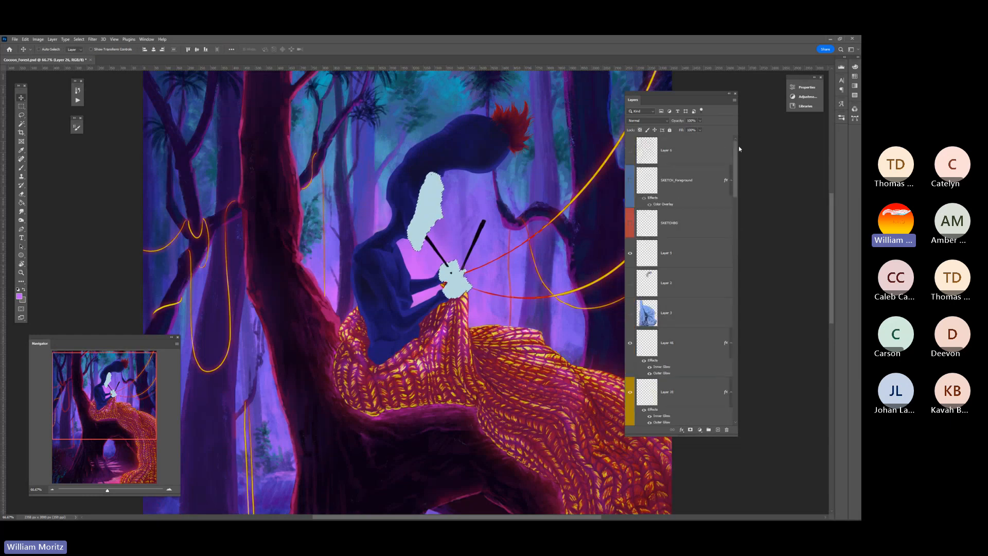
left_click(630, 181)
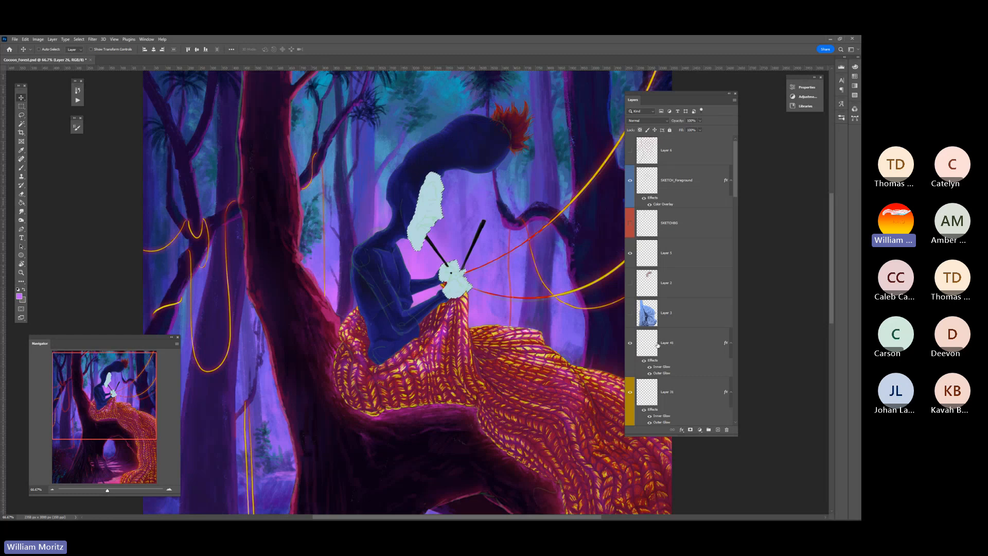
Add a new layer directly above the pale face-and-hands layer and save the document
scroll(663, 337, "down", 5)
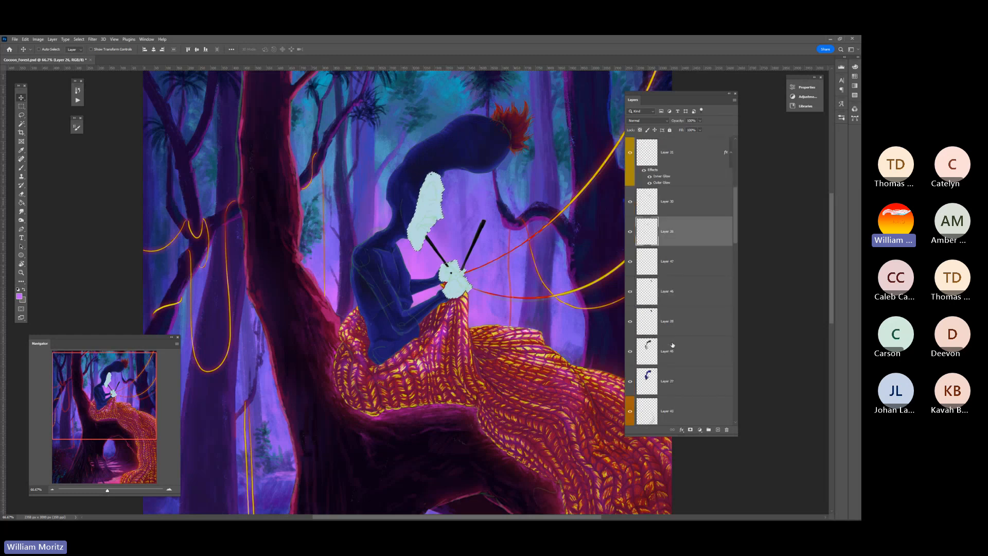
left_click(629, 232)
left_click(629, 232)
left_click(718, 430)
key("ctrl+s")
Sample the dark blue of the tree trunk beyond the knitting needles as the painting colour
key("i")
left_click_drag(107, 490, 104, 491)
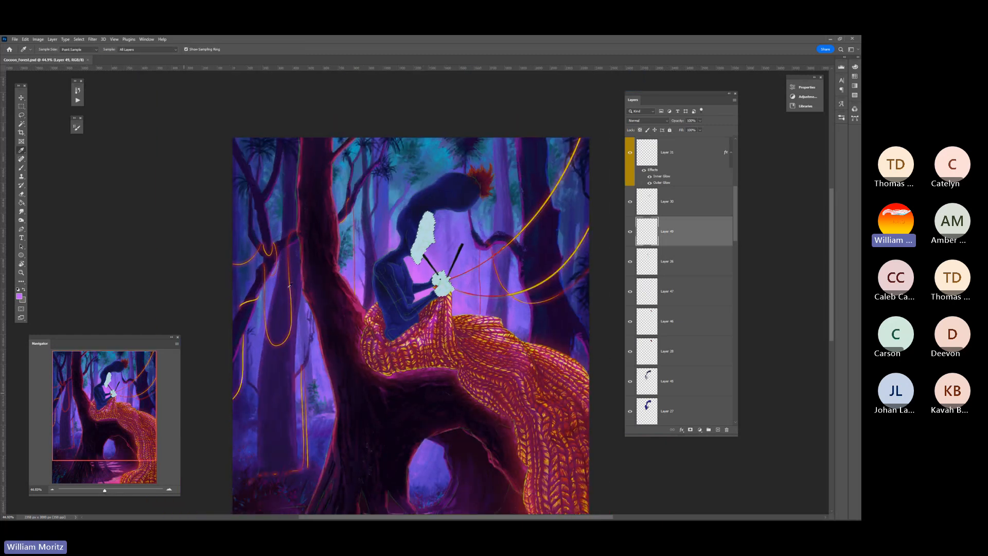
scroll(412, 263, "down", 4)
scroll(433, 238, "up", 3)
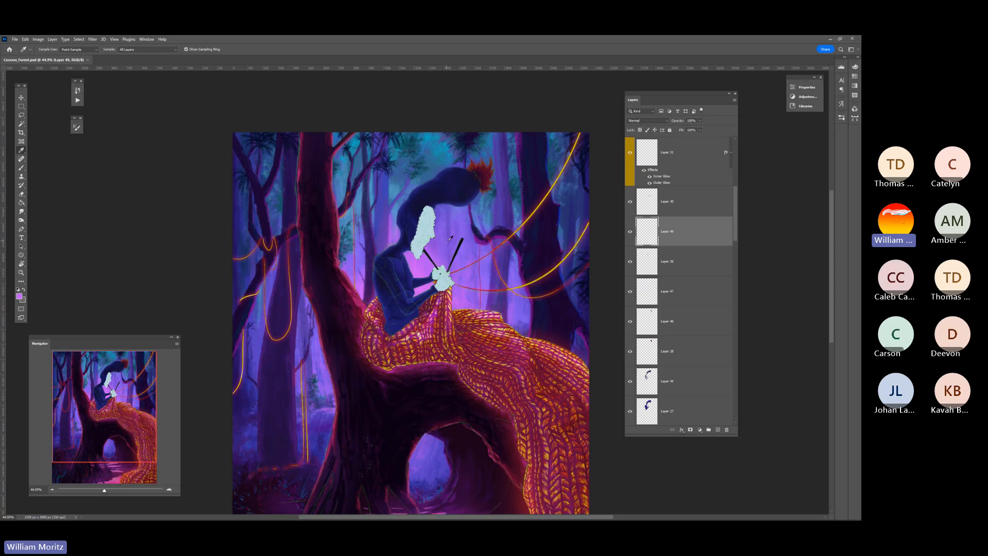
scroll(444, 261, "down", 4)
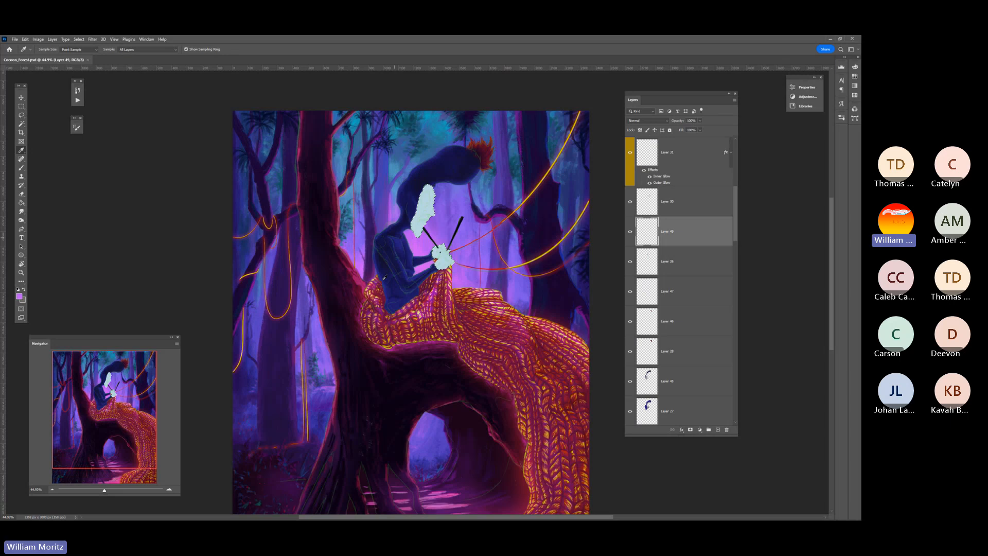
left_click(571, 197)
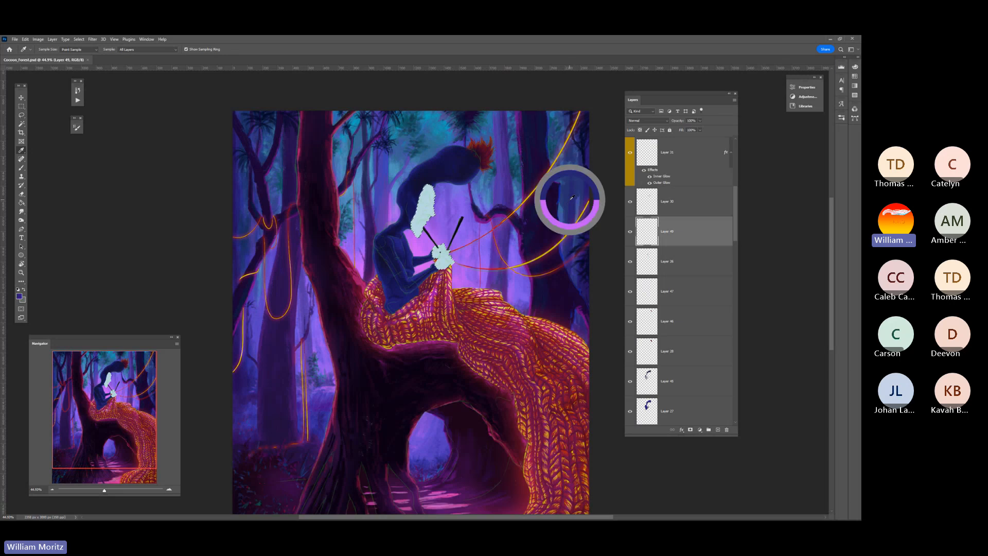
Zoom in on the face to 200% and choose the Hard Round brush for painting
left_click(20, 272)
left_click(403, 206)
left_click(403, 205)
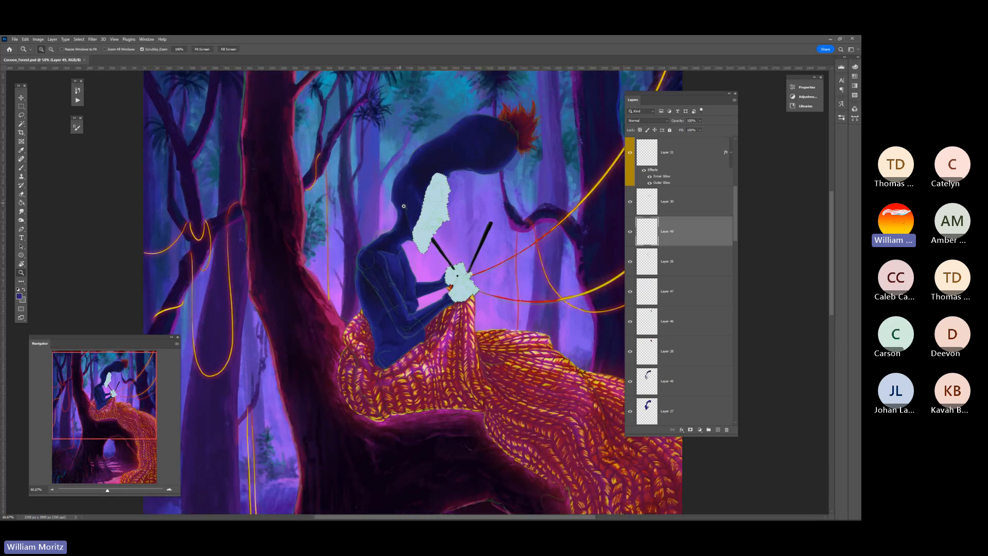
left_click(403, 205)
left_click(403, 205)
left_click_drag(406, 206, 323, 267)
key("b")
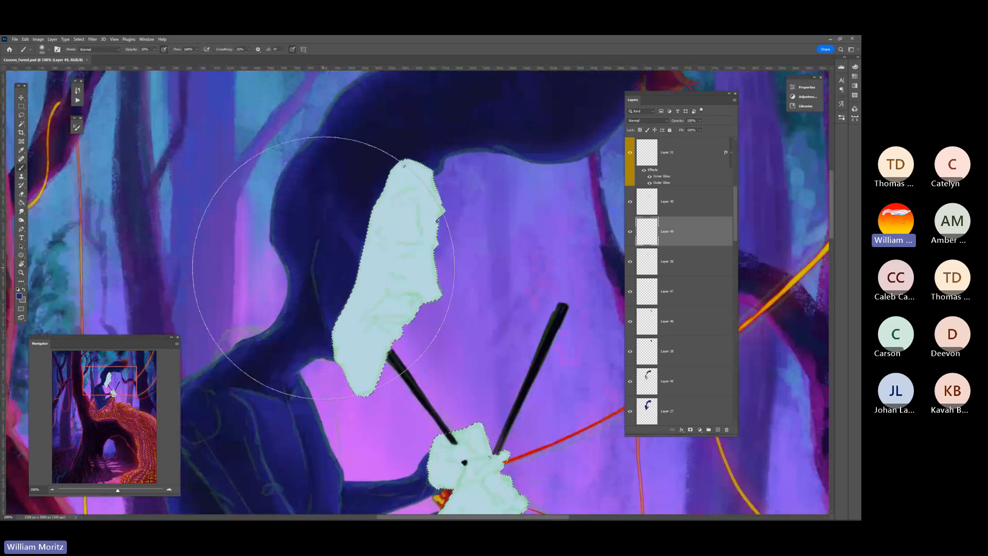
key("bracketleft")
key("bracketleft")
key("bracketleft")
key("bracketleft")
key("bracketleft")
key("bracketleft")
key("bracketleft")
key("bracketleft")
key("bracketleft")
key("bracketleft")
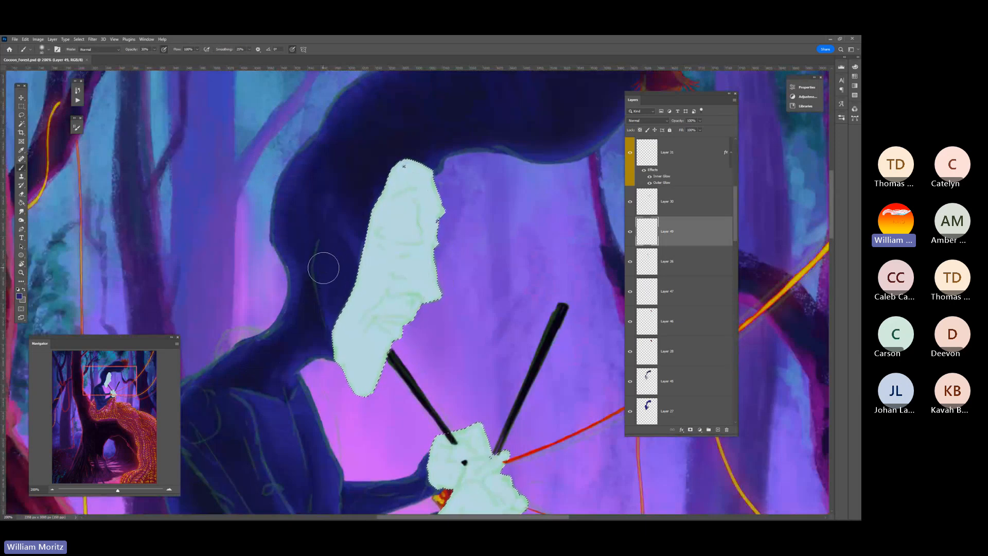
left_click(52, 50)
left_click(49, 155)
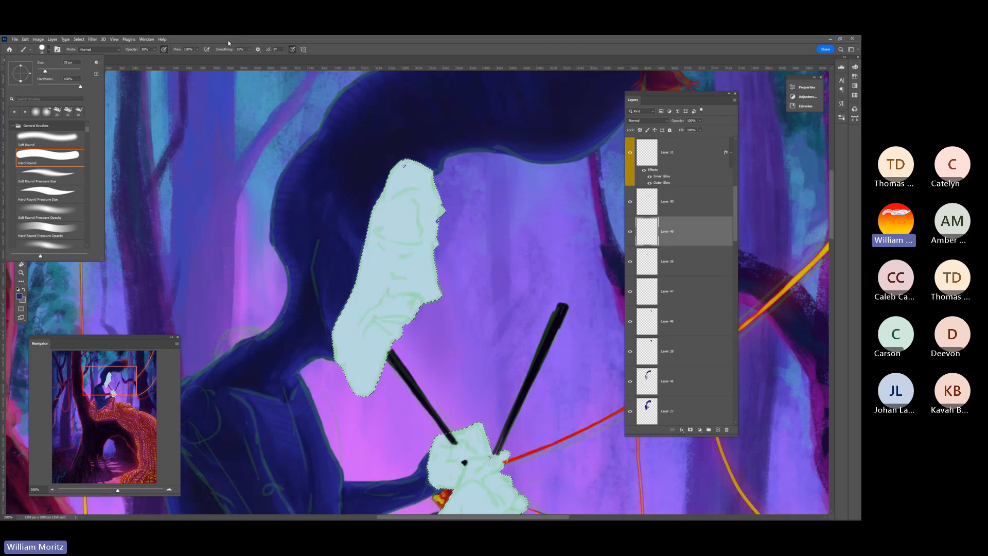
left_click(239, 38)
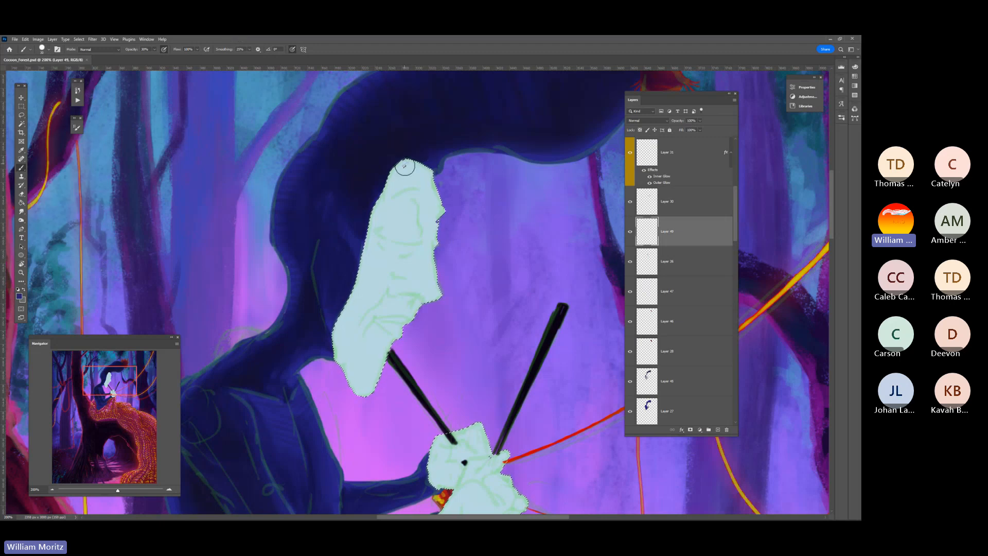
Reduce the Hard Round brush to a fine tip and raise its opacity for drawing crisp facial lines
key("bracketleft")
key("bracketleft")
key("bracketleft")
key("bracketright")
key("bracketleft")
key("bracketleft")
key("bracketleft")
left_click(154, 50)
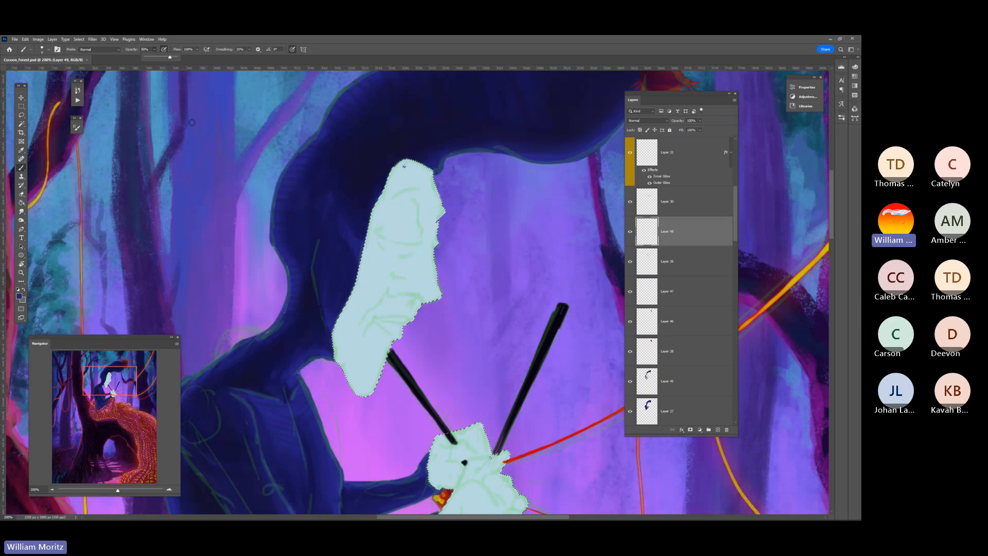
left_click(325, 50)
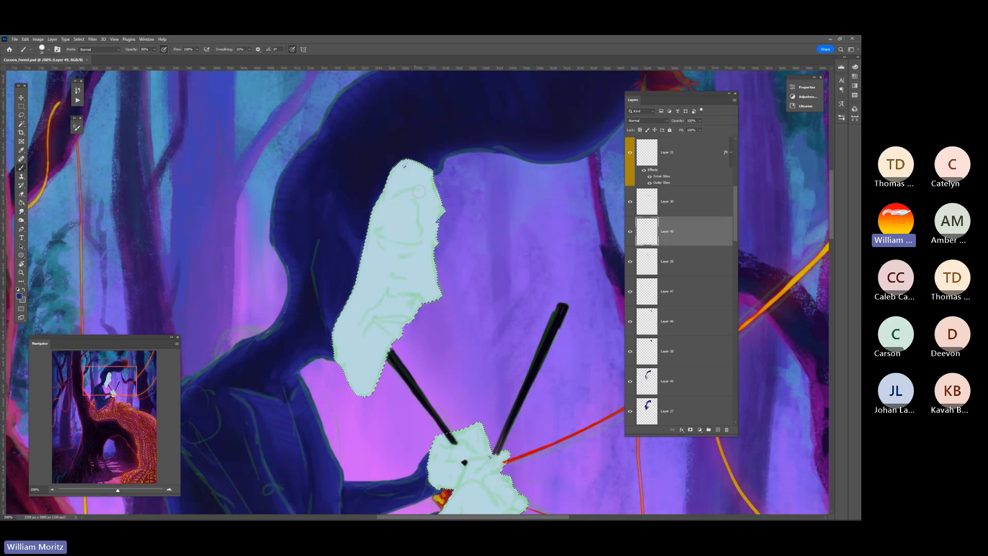
key("bracketleft")
key("bracketleft")
key("bracketleft")
key("bracketleft")
Try outlining the forehead planes within the face selection with thin dark blue lines
mouse_move(444, 211)
left_mouse_down()
mouse_move(394, 195)
mouse_move(397, 165)
left_mouse_up()
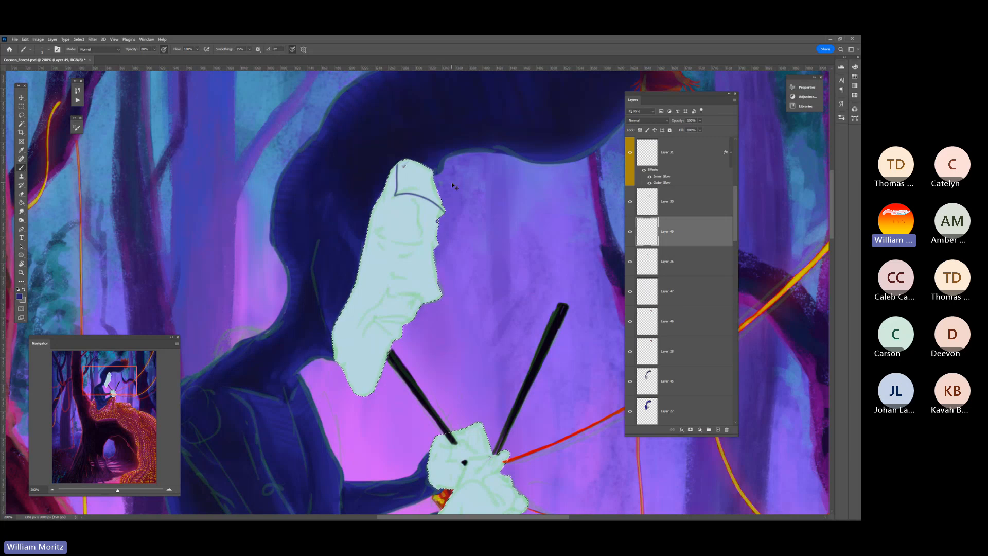
key("ctrl+z")
key("ctrl+z")
left_click_drag(423, 166, 437, 207)
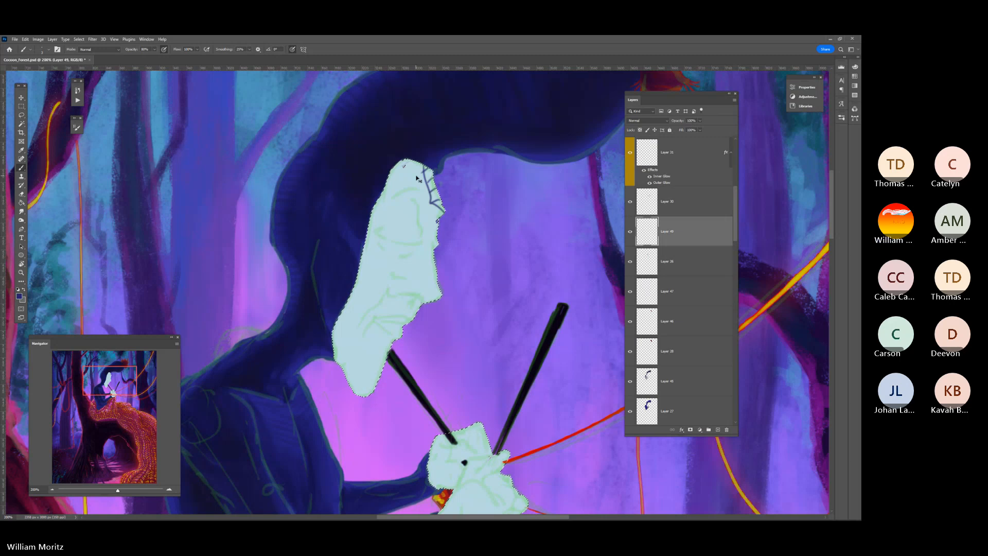
key("ctrl+z")
key("ctrl+z")
key("ctrl+z")
key("ctrl+z")
key("ctrl+z")
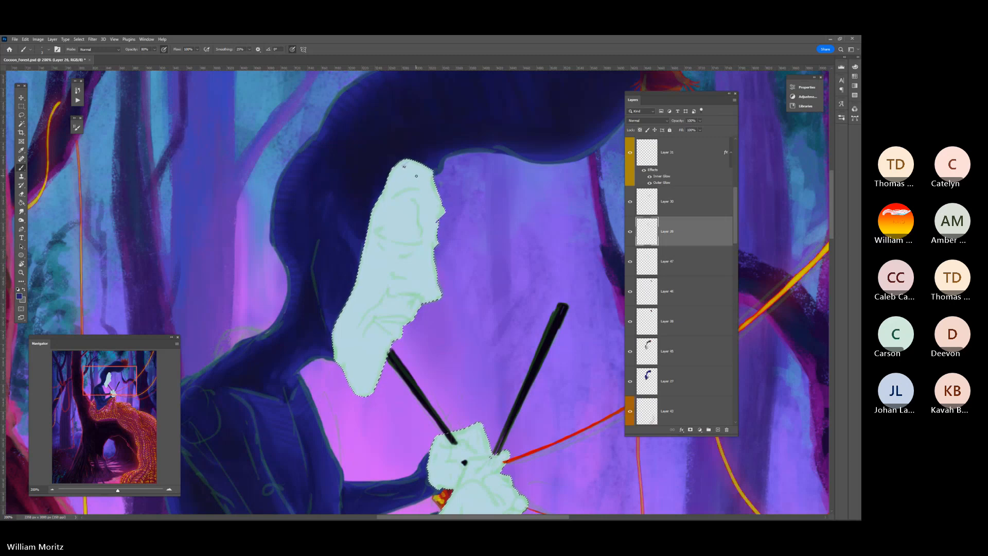
Add a layer above the pale face shape and block in translucent blue forehead shadows at roughly half brush opacity
left_click(717, 430)
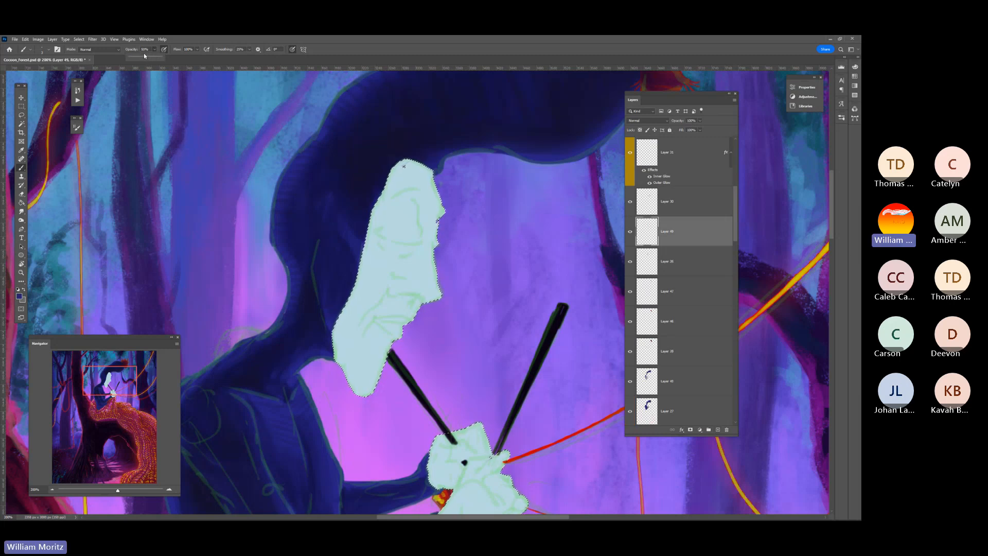
key("5")
key("1")
mouse_move(408, 157)
left_mouse_down()
mouse_move(408, 185)
mouse_move(407, 160)
mouse_move(411, 183)
mouse_move(432, 200)
mouse_move(411, 189)
mouse_move(418, 225)
left_mouse_up()
Raise the brush opacity to nearly 90% and draw the eyebrow and the curved line beside the nose bridge
left_click(154, 50)
left_click_drag(154, 56, 168, 56)
left_click(181, 43)
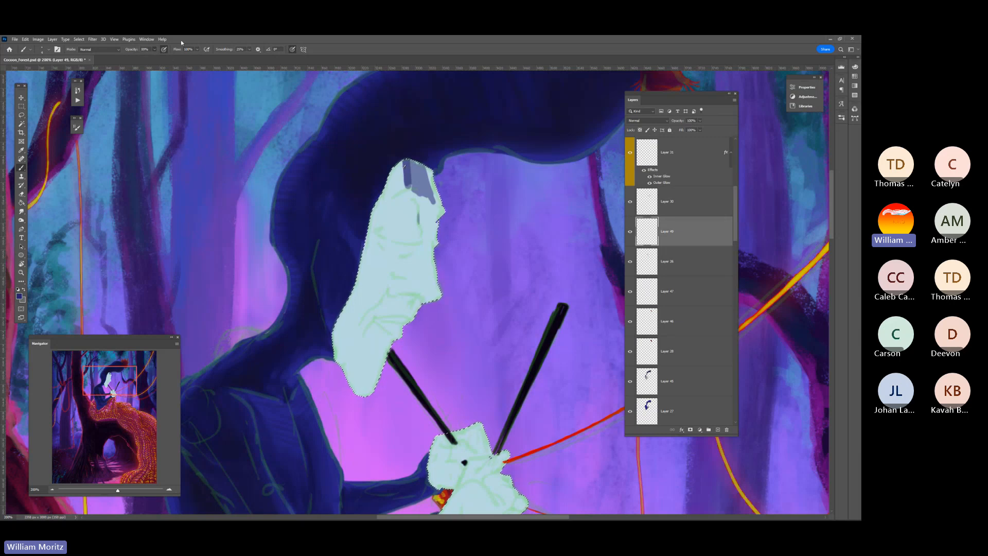
left_click_drag(420, 207, 420, 237)
mouse_move(416, 193)
left_mouse_down()
mouse_move(400, 188)
mouse_move(389, 202)
mouse_move(404, 194)
left_mouse_up()
key("bracketleft")
key("bracketleft")
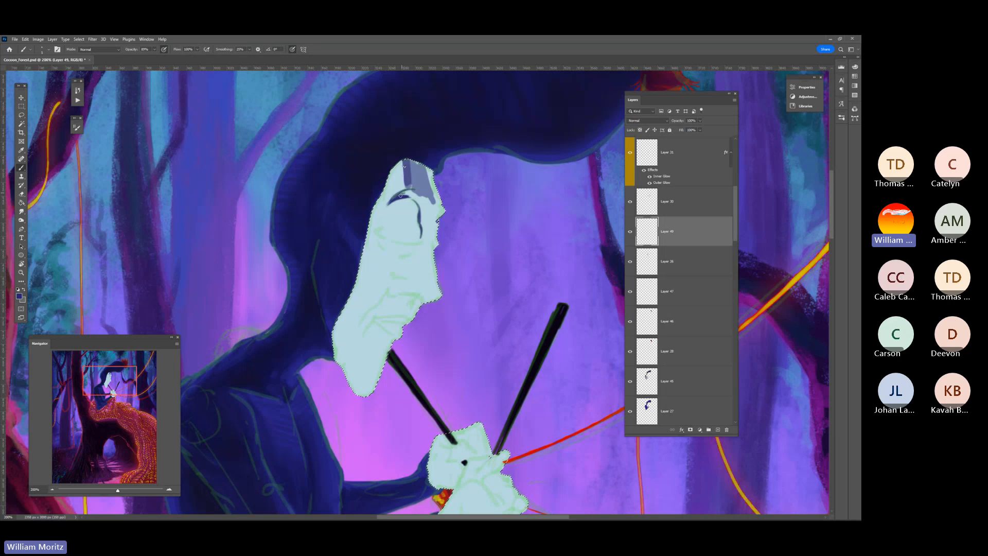
Enlarge the brush slightly and draw the dark curve of the closed eyelid along the sketch
key("bracketright")
key("bracketright")
key("bracketright")
left_click_drag(378, 234, 405, 243)
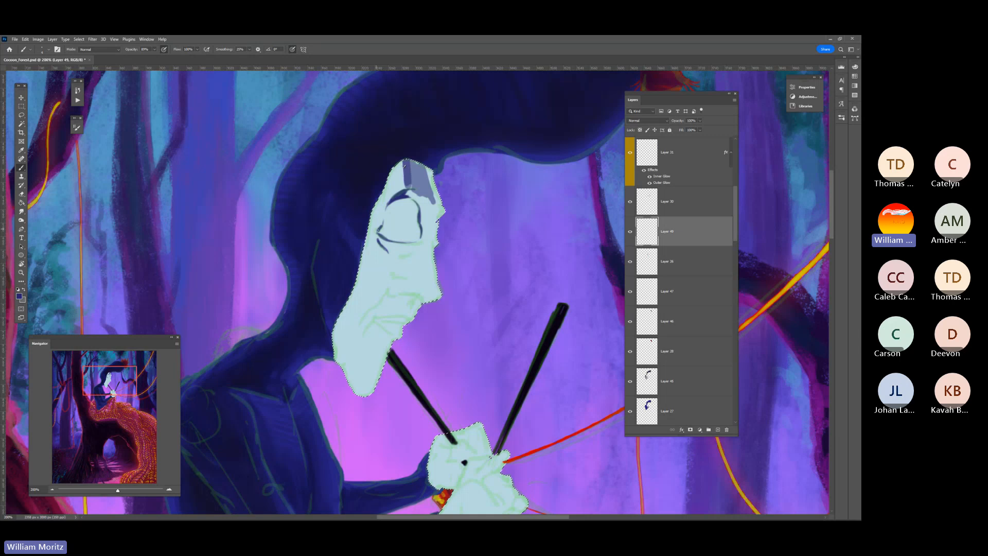
Draw the nostril wing below the eye, try a long cheek crease, and undo that crease
mouse_move(379, 229)
left_mouse_down()
mouse_move(368, 235)
mouse_move(416, 247)
mouse_move(405, 276)
left_mouse_up()
left_click_drag(387, 291, 381, 298)
left_click_drag(380, 287, 347, 348)
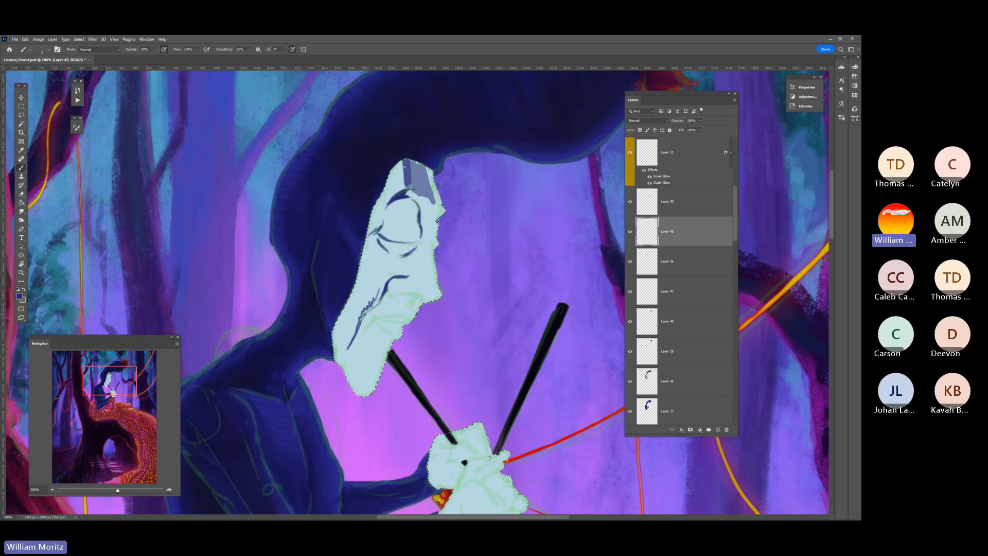
key("ctrl+z")
Draw the crease at the mouth corner and the line between the lips, and fill the lips with dark blue
left_click_drag(375, 321, 396, 322)
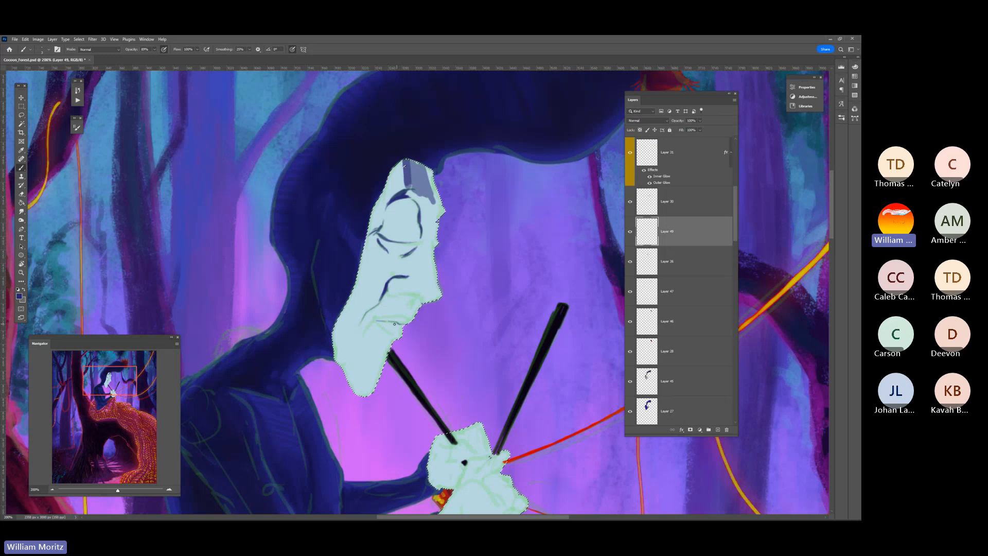
left_click_drag(398, 322, 376, 319)
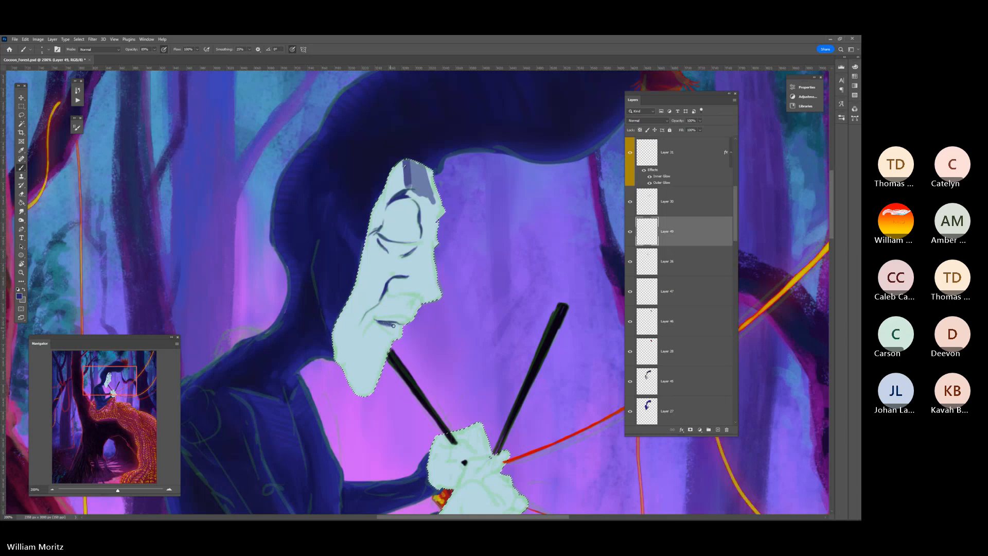
left_click_drag(399, 328, 400, 325)
left_click_drag(397, 326, 398, 331)
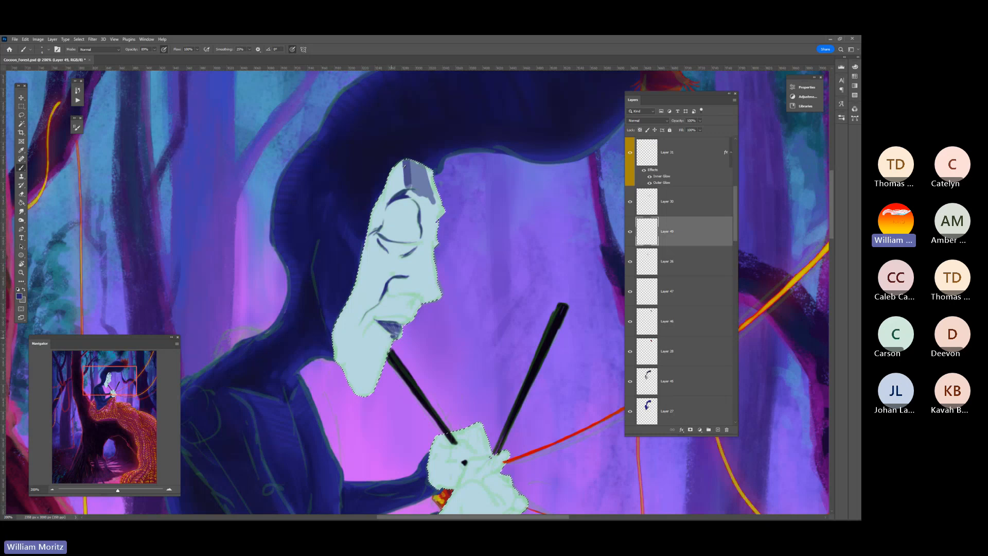
key("ctrl+z")
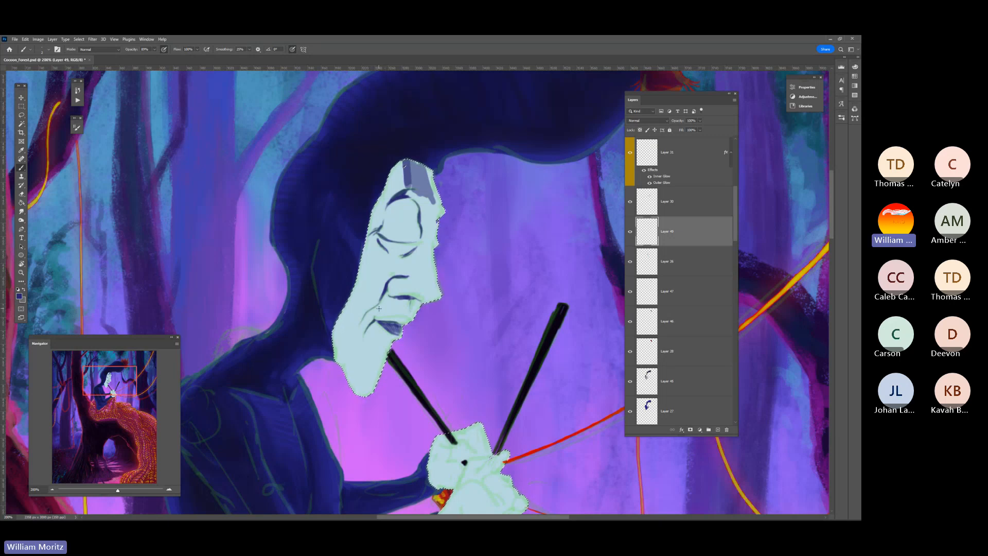
Lower the brush opacity and paint translucent shadows under the nose and around the eye on a new layer
left_click(154, 49)
left_click_drag(153, 59, 141, 59)
left_click(718, 429)
mouse_move(401, 297)
left_mouse_down()
mouse_move(382, 310)
mouse_move(405, 309)
mouse_move(409, 294)
mouse_move(377, 305)
mouse_move(411, 272)
mouse_move(397, 287)
mouse_move(425, 296)
mouse_move(437, 216)
mouse_move(408, 192)
mouse_move(405, 239)
left_mouse_up()
key("[")
key("[")
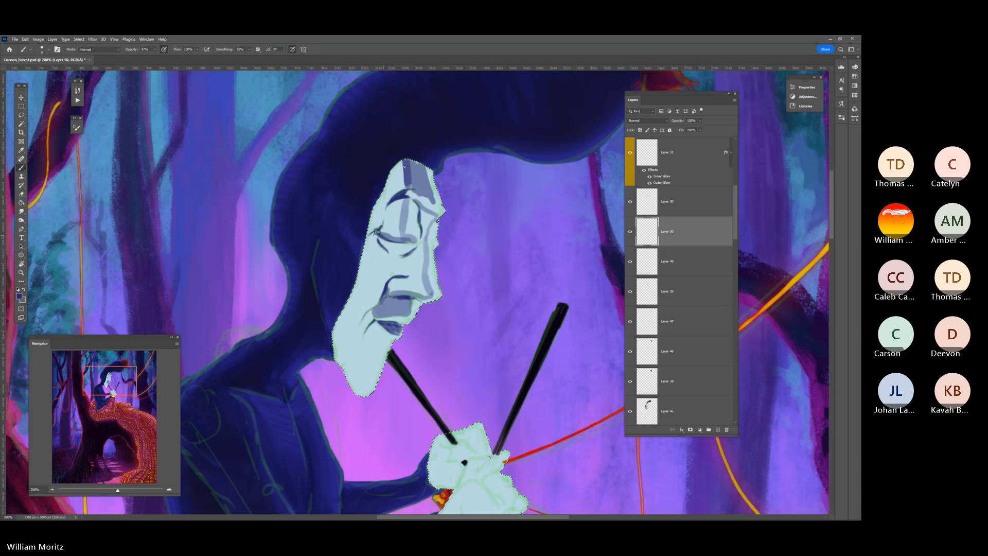
Shade the temple and upper cheek with translucent blue, extending a narrower shadow down toward the mouth
mouse_move(401, 166)
left_mouse_down()
mouse_move(367, 250)
mouse_move(387, 282)
left_mouse_up()
scroll(388, 278, "up", 2)
key("bracketleft")
key("bracketleft")
key("bracketleft")
key("bracketleft")
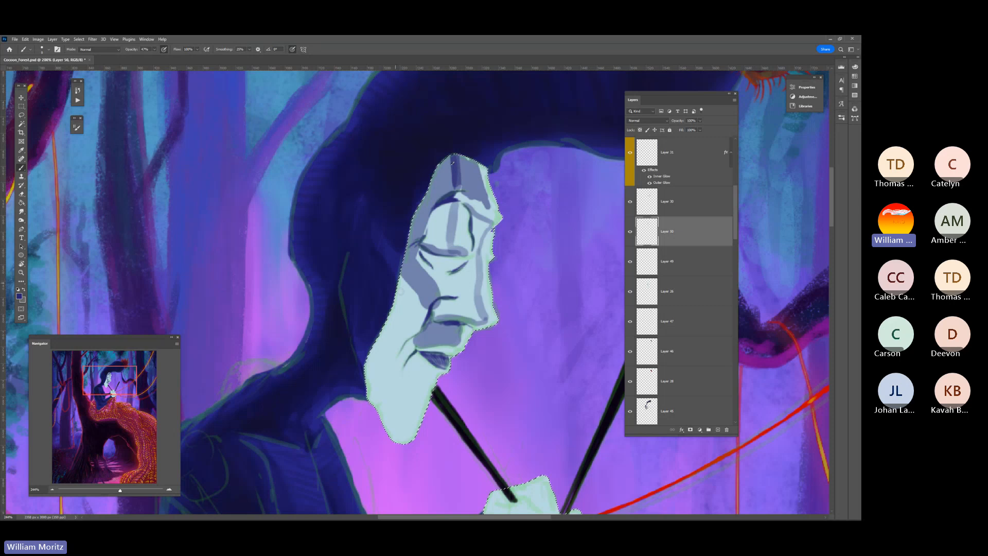
left_click_drag(399, 286, 416, 339)
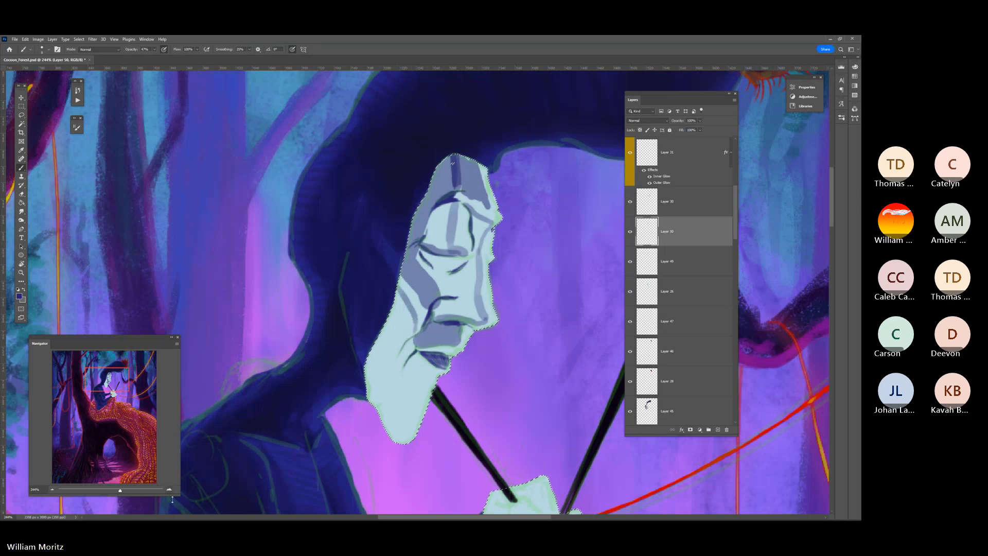
Shade the side of the cheek, the jaw and the chin with translucent blue, varying the brush size
left_click_drag(124, 493, 115, 494)
key("bracketright")
key("bracketright")
key("bracketright")
key("bracketright")
key("bracketright")
key("bracketright")
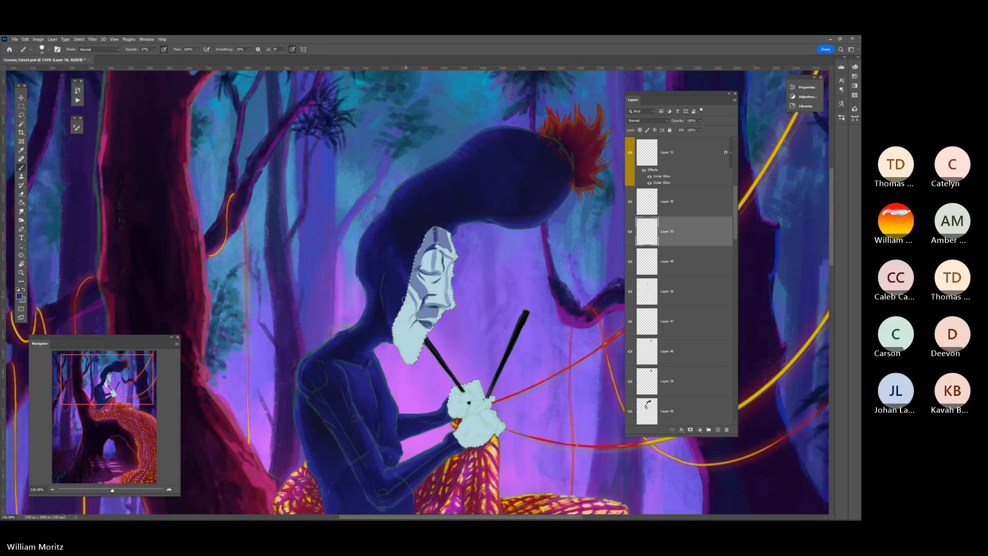
left_click_drag(405, 297, 392, 344)
key("bracketleft")
key("bracketleft")
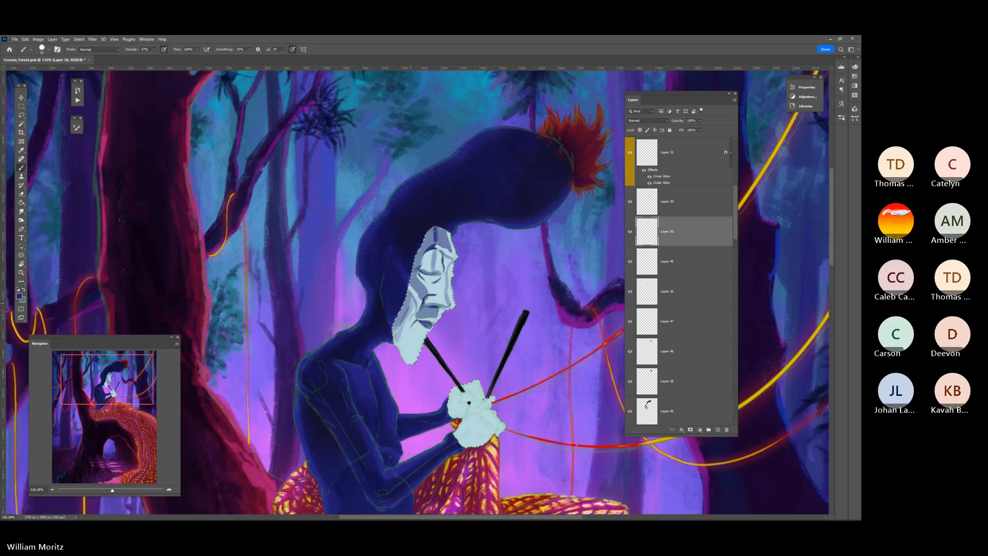
mouse_move(412, 306)
left_mouse_down()
mouse_move(400, 341)
mouse_move(408, 308)
mouse_move(398, 335)
mouse_move(400, 322)
mouse_move(412, 331)
left_mouse_up()
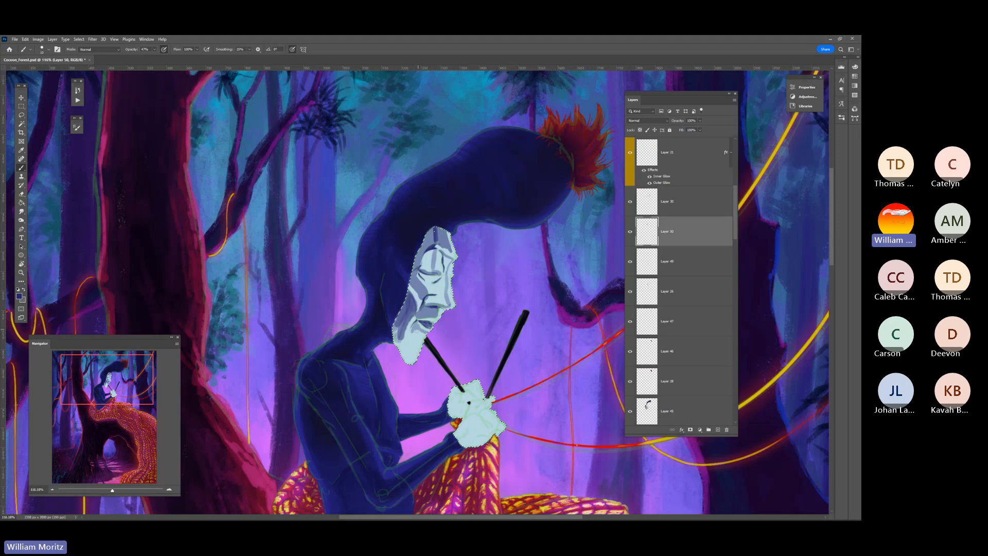
key("bracketright")
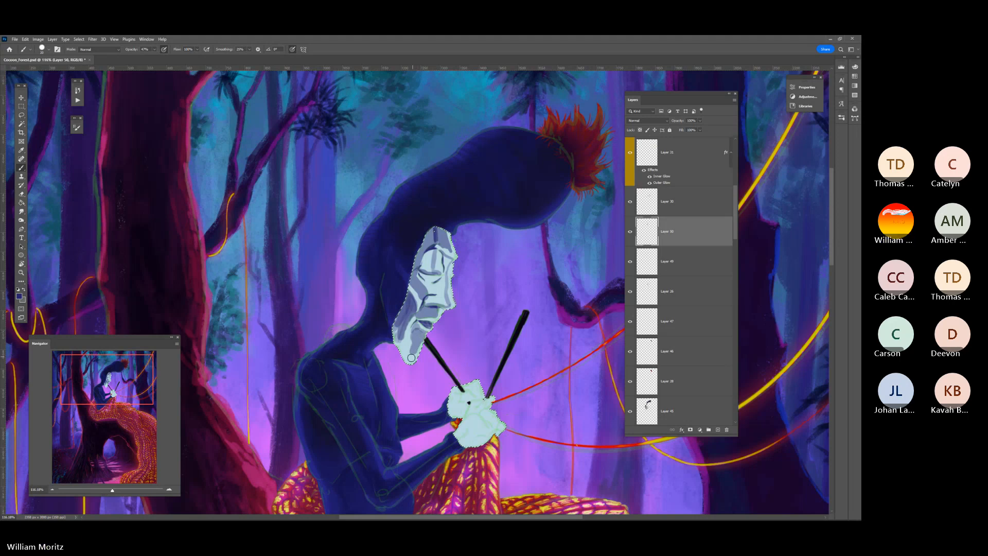
mouse_move(412, 357)
left_mouse_down()
mouse_move(411, 310)
mouse_move(406, 349)
left_mouse_up()
key("bracketleft")
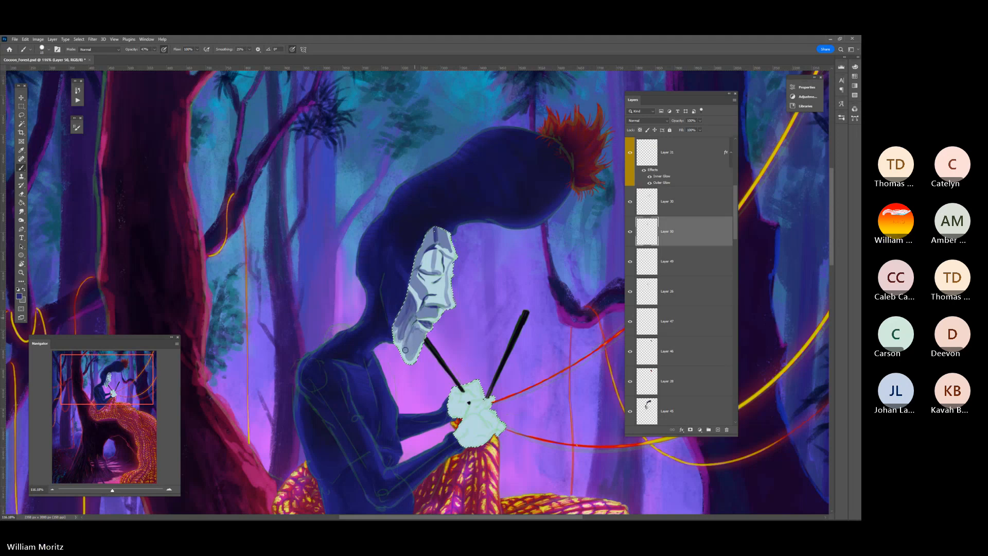
Blend the hard edges of the cheek and face shadows with a small Smudge tool and return to the Brush
left_click(21, 211)
key("bracketleft")
key("bracketleft")
left_click_drag(413, 307, 408, 297)
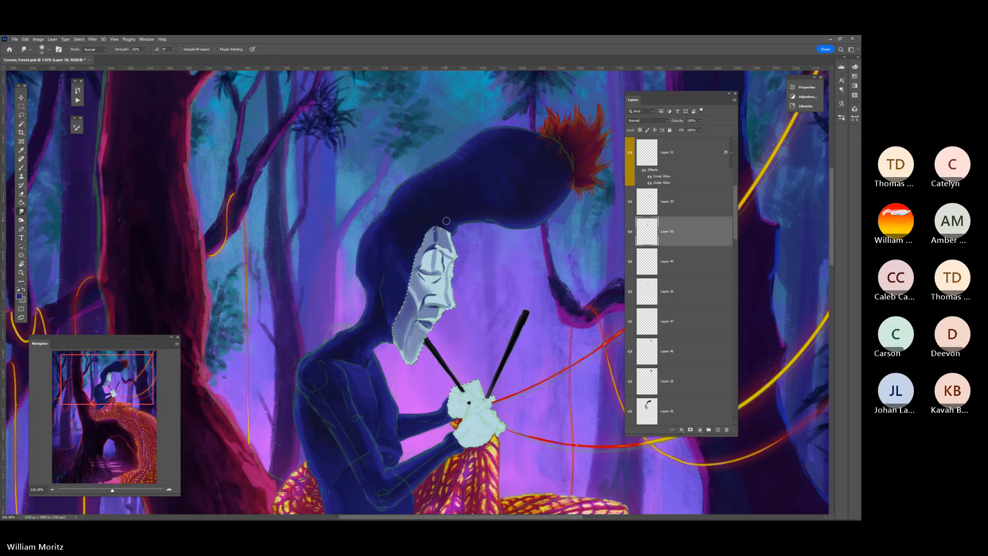
key("b")
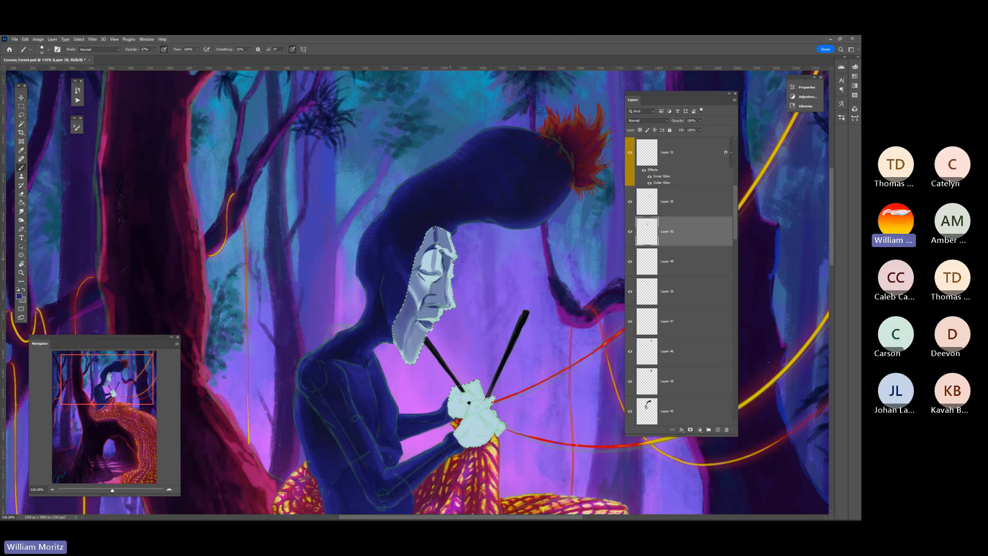
Deepen the translucent blue shadows around the eye and down the upper cheek, varying the brush size
left_click_drag(428, 252, 421, 270)
mouse_move(429, 251)
left_mouse_down()
mouse_move(424, 270)
mouse_move(432, 230)
mouse_move(407, 291)
mouse_move(418, 275)
left_mouse_up()
key("bracketright")
key("bracketright")
key("bracketright")
key("bracketright")
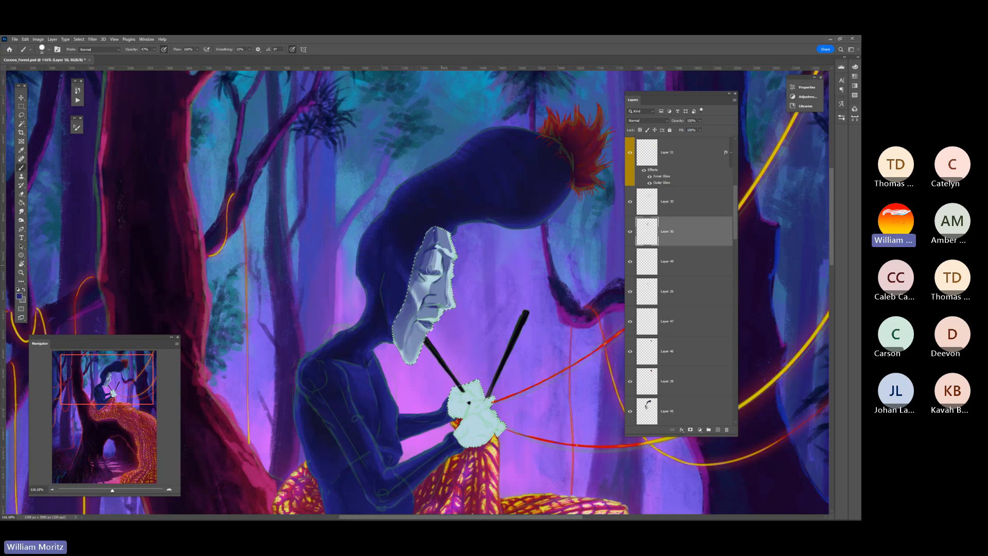
key("bracketleft")
key("bracketleft")
key("bracketleft")
key("bracketright")
key("bracketright")
key("bracketright")
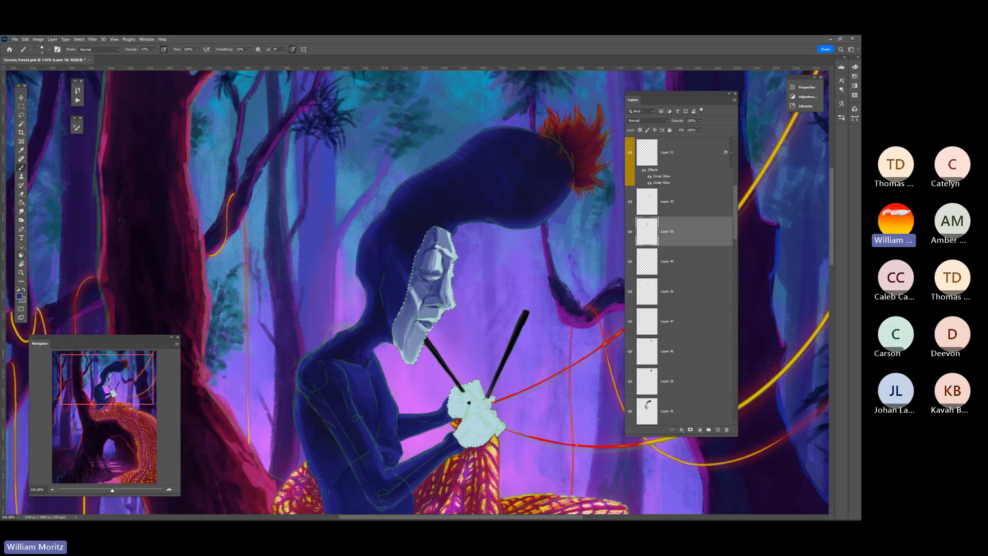
Blend the face shadows with the Smudge tool and merge the shading layer into the layer below
left_click(22, 212)
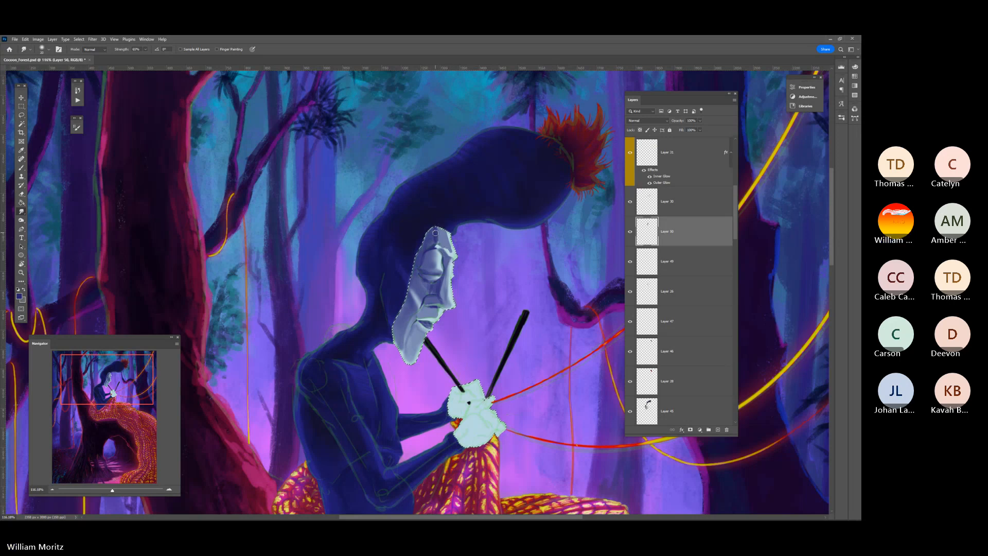
key("ctrl+e")
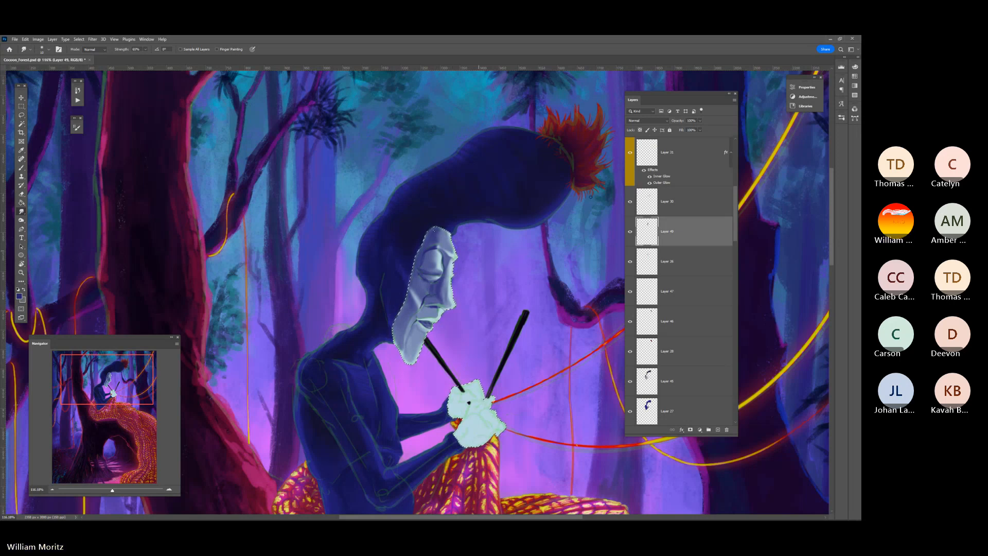
Choose the Soft Round brush and shade the cheek with soft translucent blue, enlarging the brush for broader coverage
key("b")
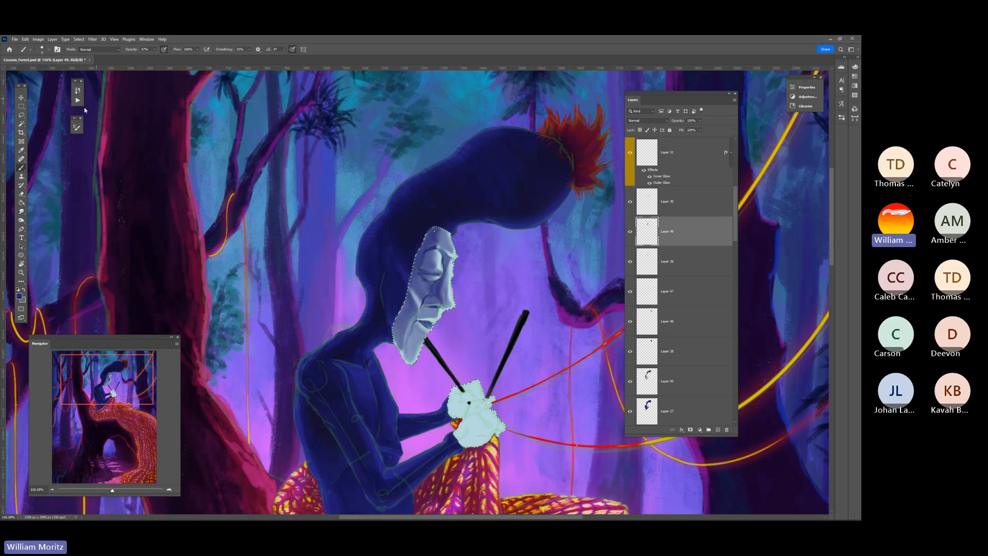
left_click(47, 51)
left_click(41, 134)
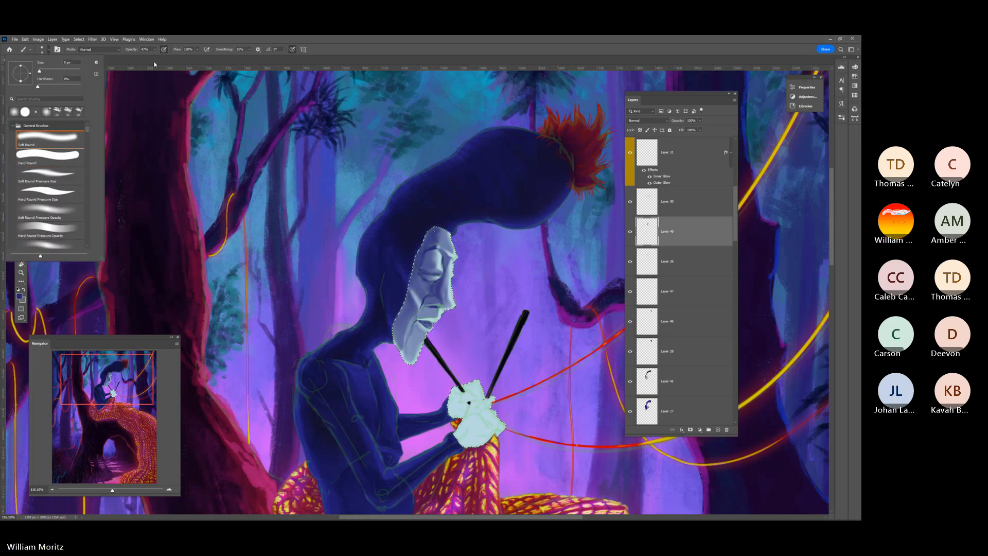
left_click(220, 42)
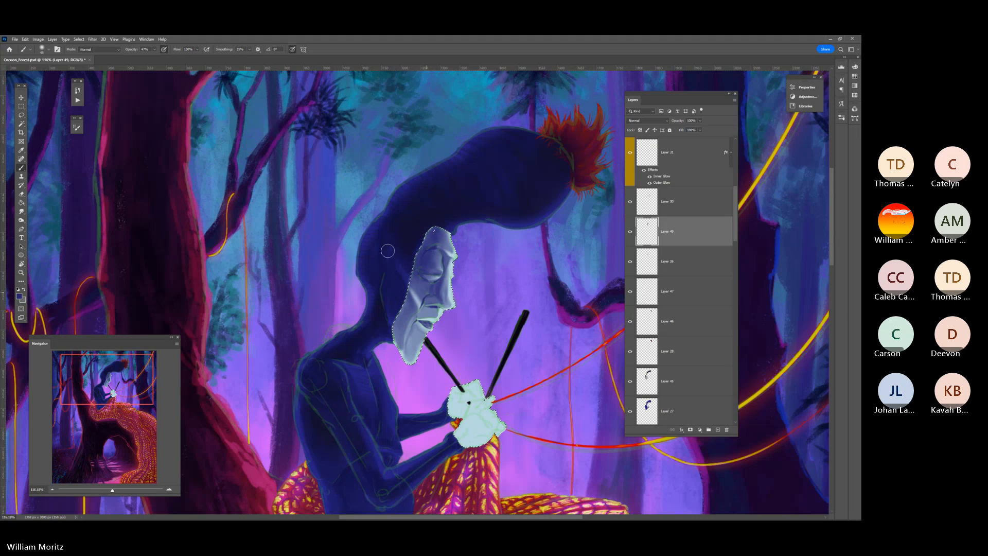
left_click_drag(419, 286, 414, 304)
key("bracketright")
key("bracketright")
key("bracketright")
key("bracketright")
key("bracketright")
key("bracketright")
key("bracketright")
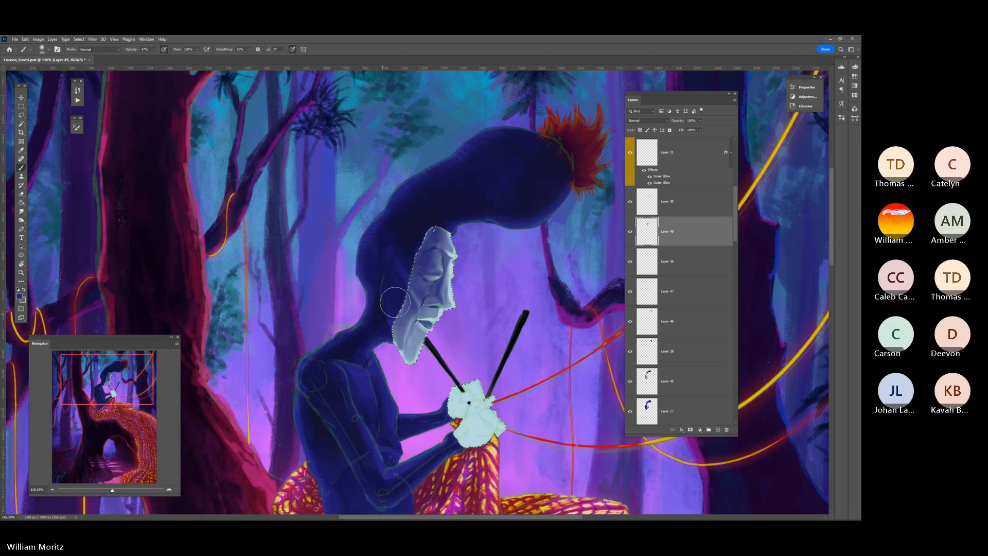
Add soft blue shading beside the nose and across the rest of the face, alternating smaller and larger brush sizes
key("bracketleft")
key("bracketleft")
key("bracketleft")
key("bracketleft")
key("bracketleft")
key("bracketleft")
key("bracketleft")
key("bracketleft")
key("bracketright")
key("bracketright")
left_click_drag(433, 284, 428, 295)
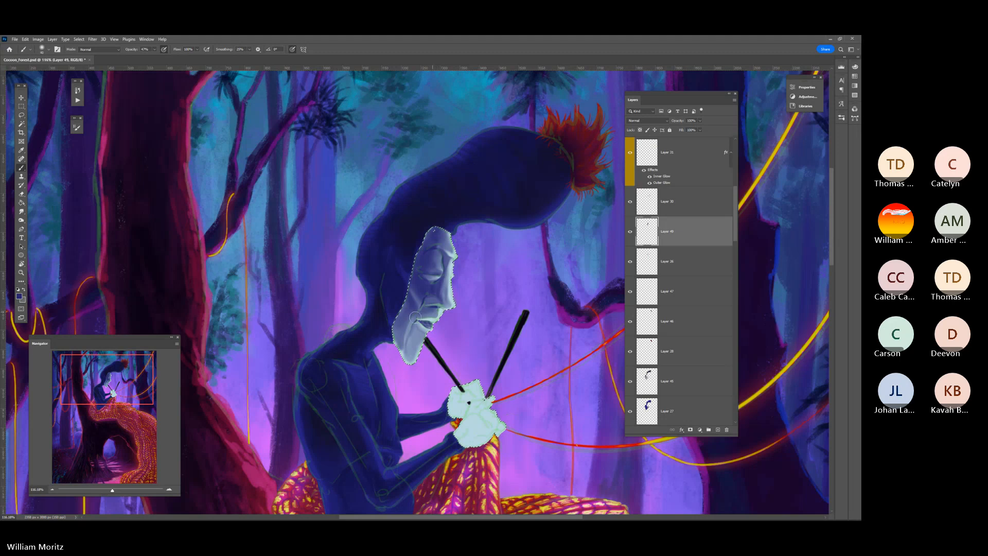
key("bracketleft")
key("bracketleft")
key("bracketleft")
key("bracketleft")
key("bracketleft")
key("bracketleft")
key("bracketleft")
key("bracketright")
key("bracketright")
key("bracketright")
key("bracketright")
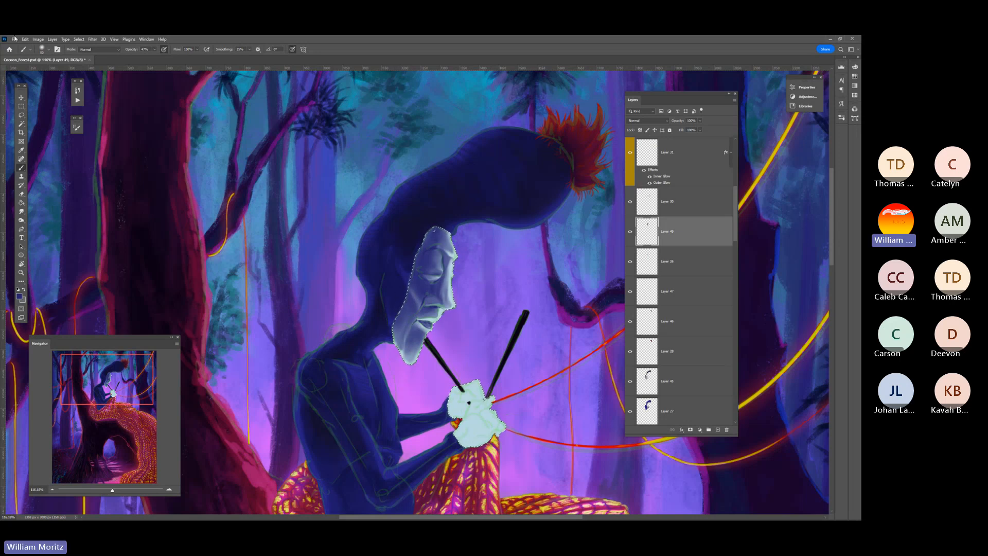
Deselect the face selection and hide the SKETCH_Foreground layer
left_click(21, 116)
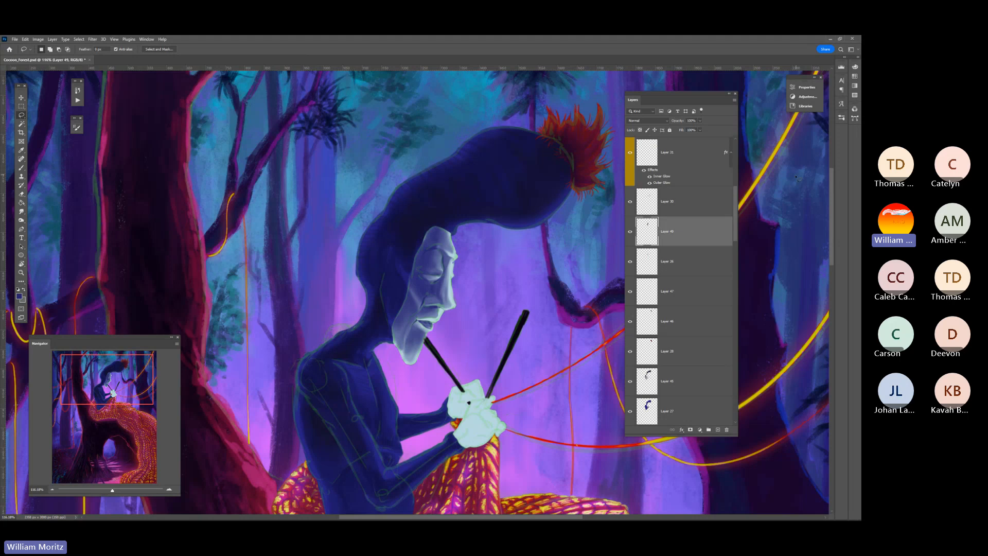
scroll(734, 201, "up", 5)
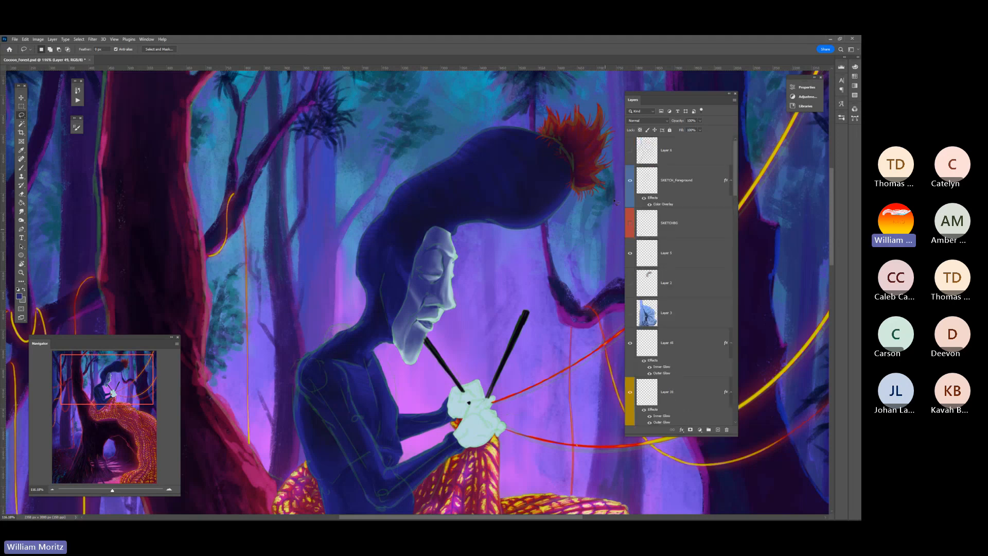
left_click(631, 180)
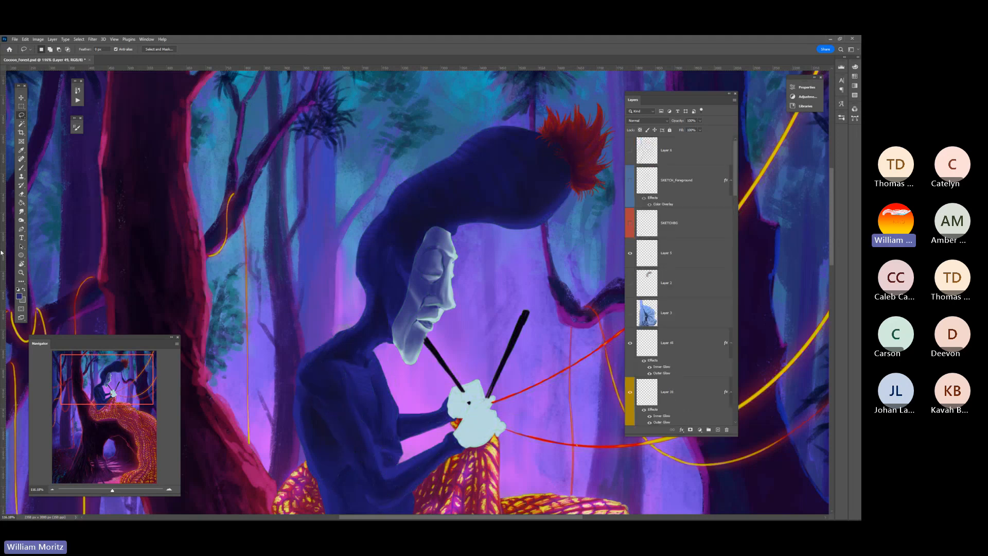
Compare the whole painting with and without the face shading layer by toggling its visibility
left_click(21, 272)
left_click(478, 274, "alt")
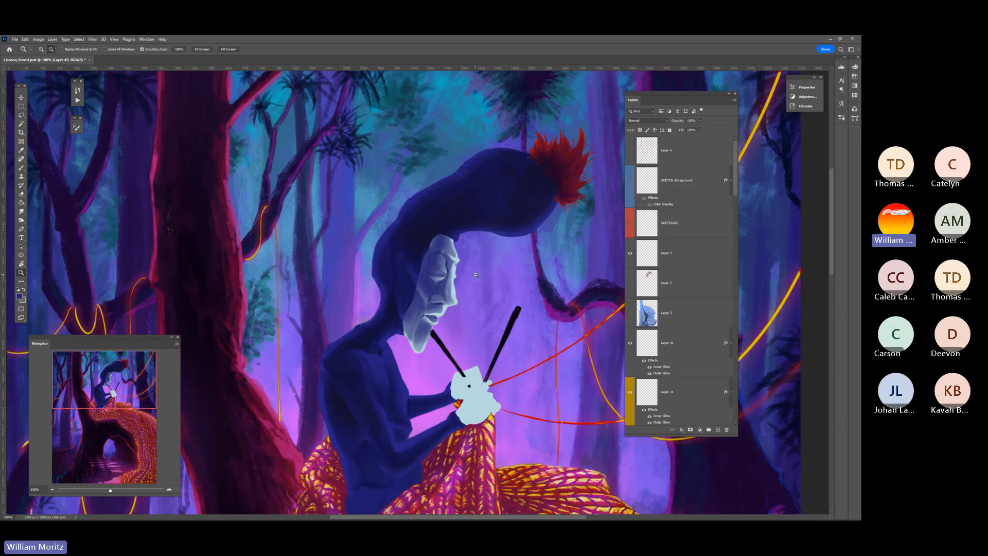
left_click(476, 275, "alt")
left_click(476, 275, "alt")
left_click(476, 275, "alt")
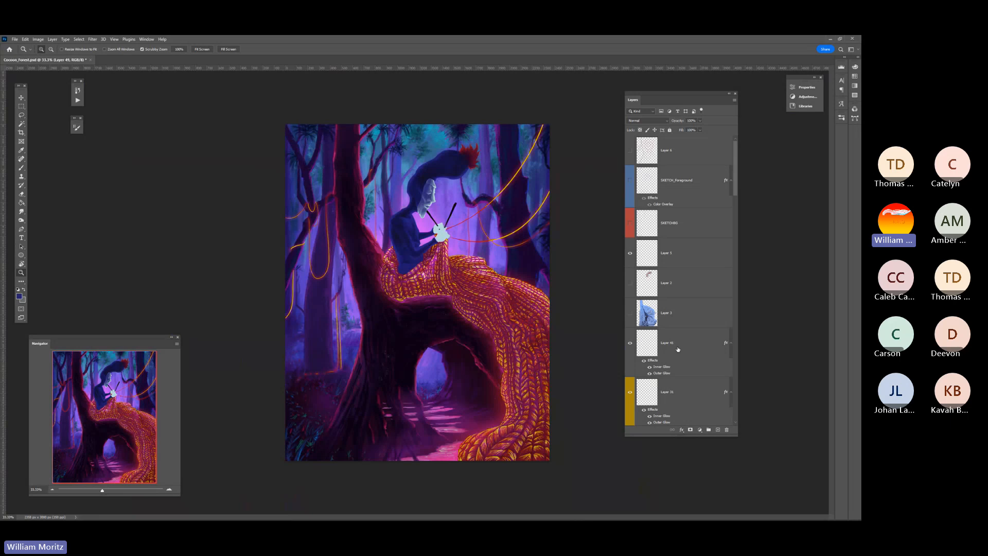
scroll(678, 349, "down", 5)
left_click(629, 291)
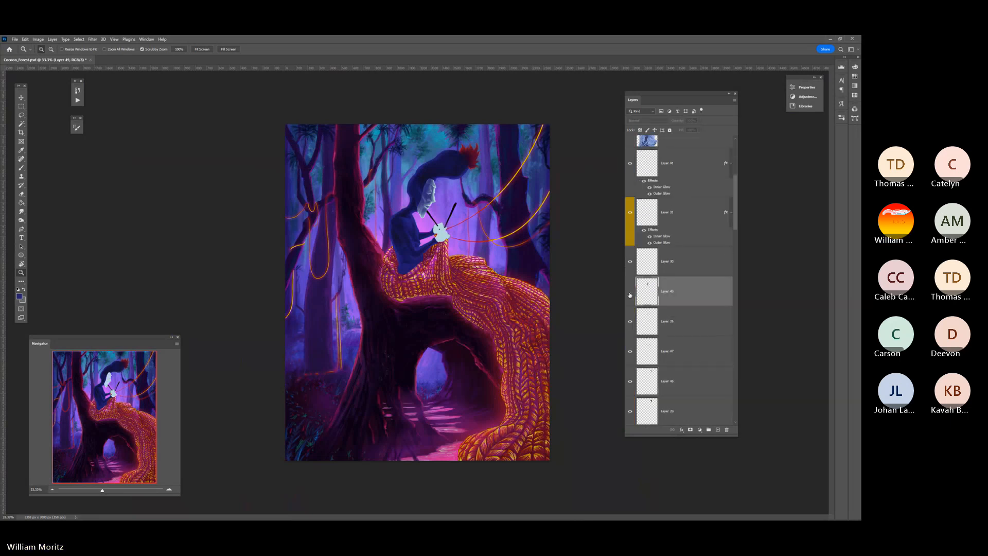
left_click(629, 292)
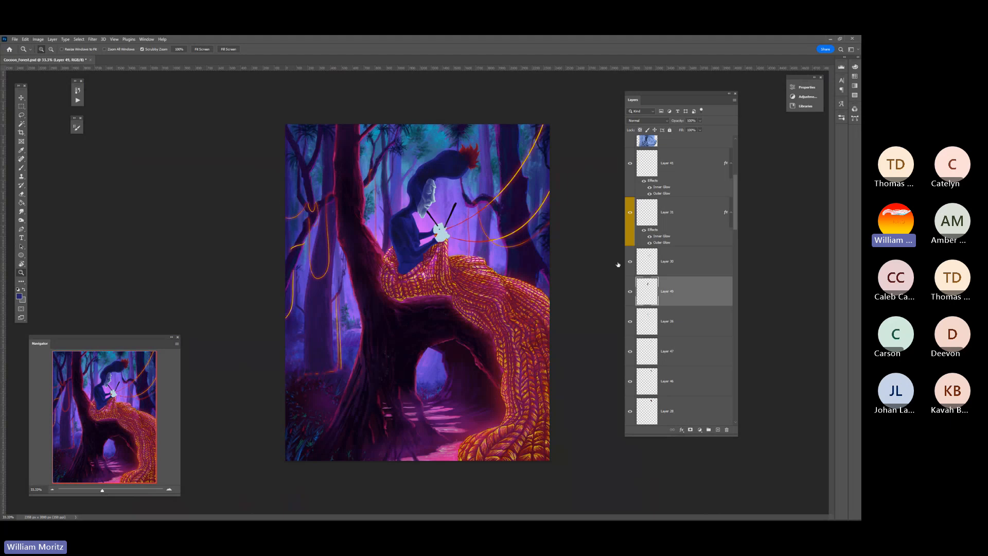
left_click(629, 292)
left_click(629, 292)
left_click(629, 293)
left_click(629, 293)
left_click(437, 186)
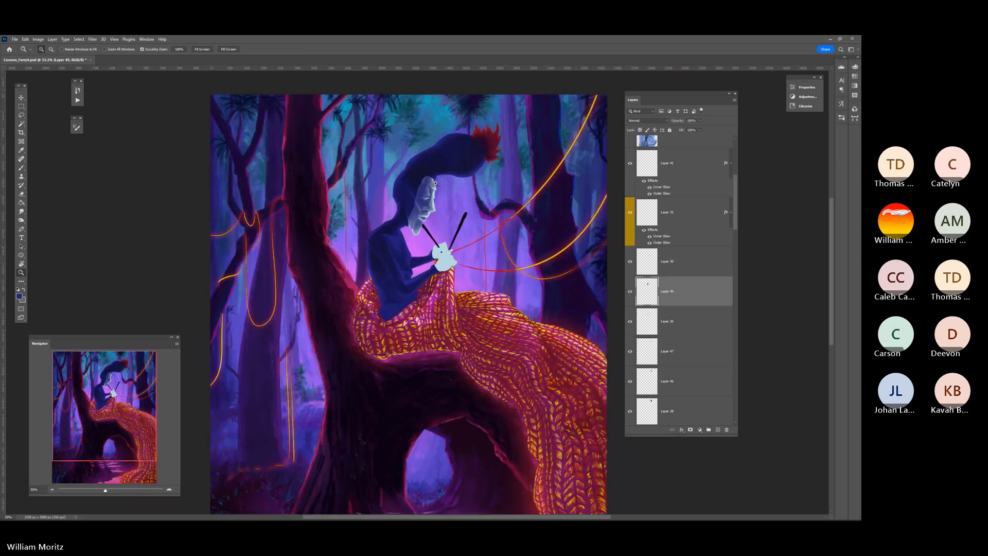
left_click(433, 184)
scroll(434, 184, "up", 1)
left_click(38, 40)
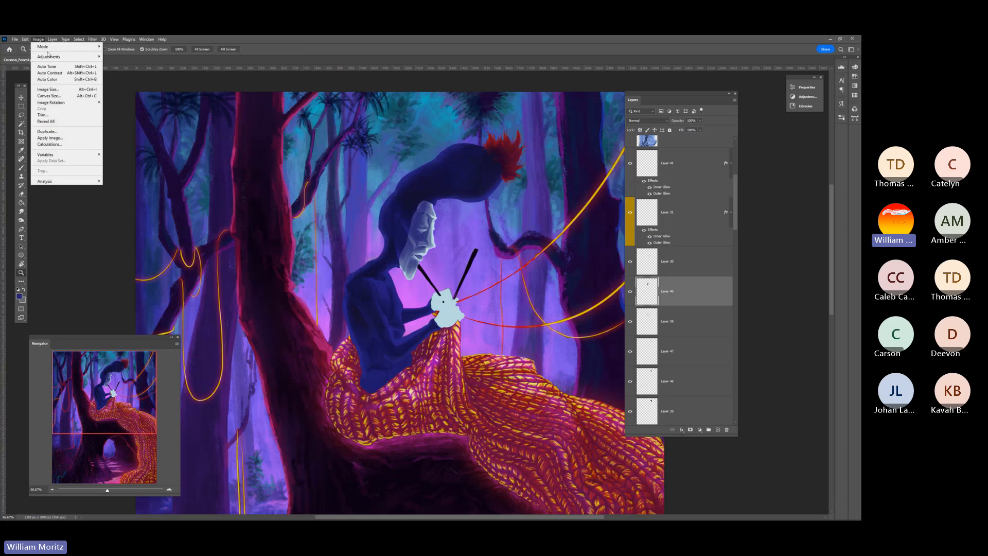
mouse_move(57, 58)
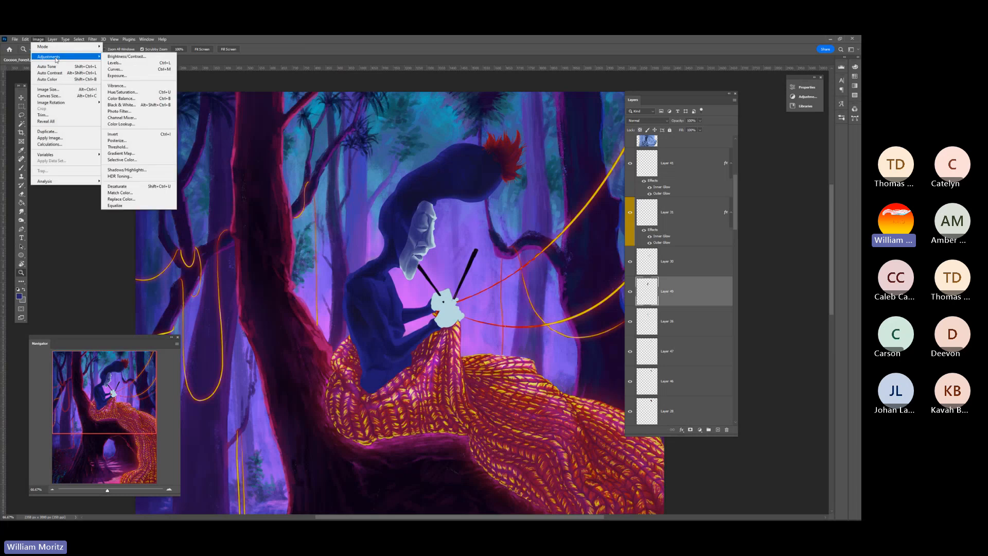
left_click(143, 93)
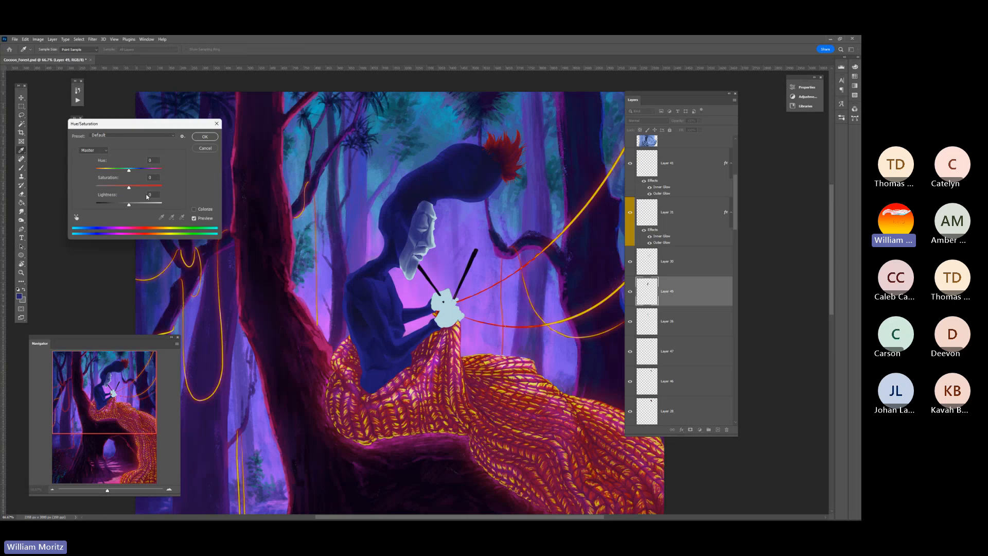
left_click_drag(130, 173, 118, 175)
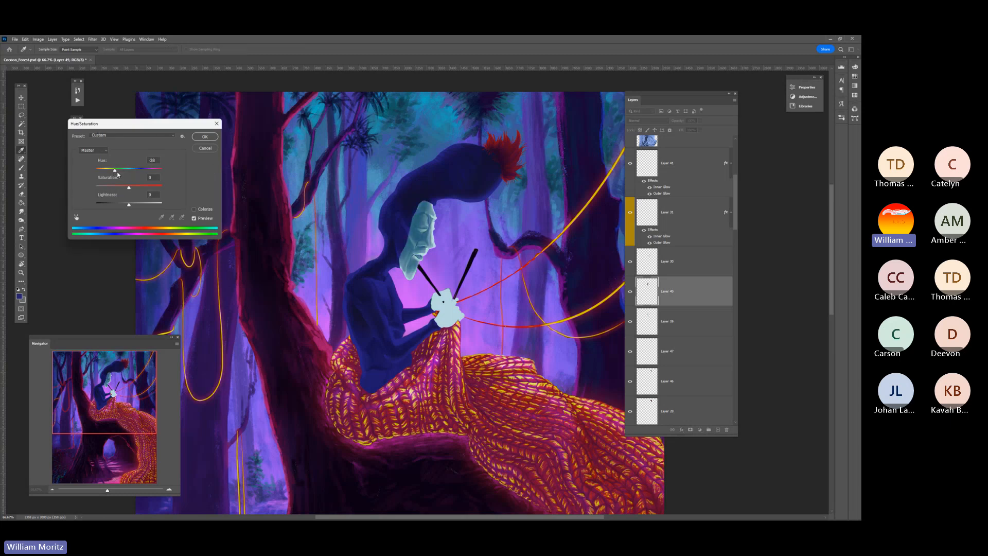
left_click(205, 148)
Shift the hue of the face shading layer toward purple with a Hue/Saturation adjustment while judging the whole painting
left_click_drag(104, 493, 100, 492)
left_click(38, 39)
mouse_move(52, 57)
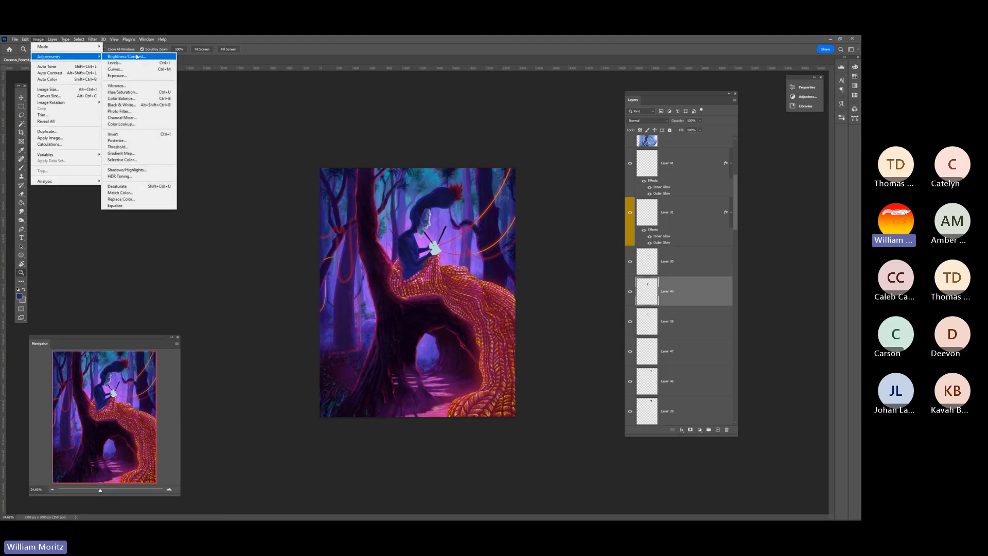
left_click(137, 92)
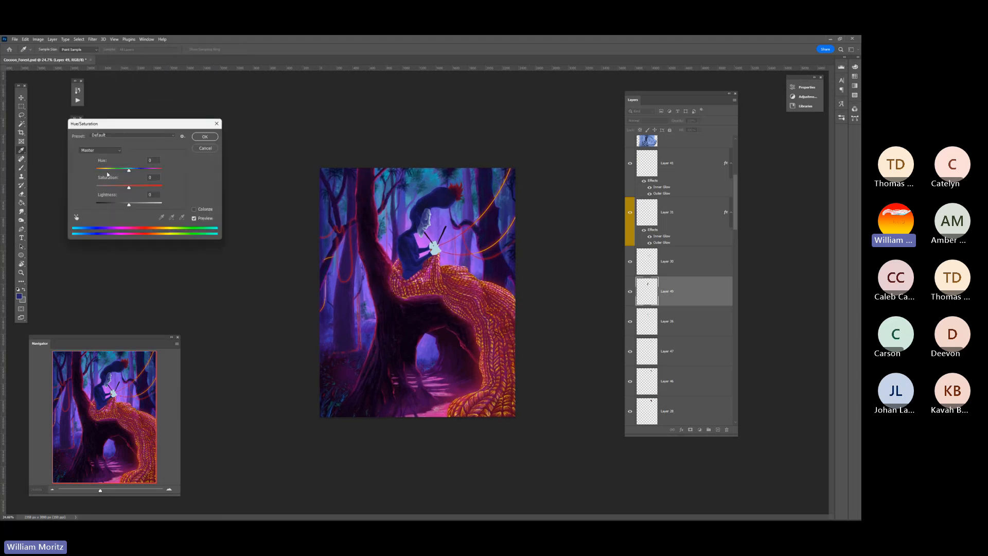
left_click_drag(128, 171, 119, 174)
left_click_drag(118, 174, 137, 173)
left_click_drag(137, 174, 138, 173)
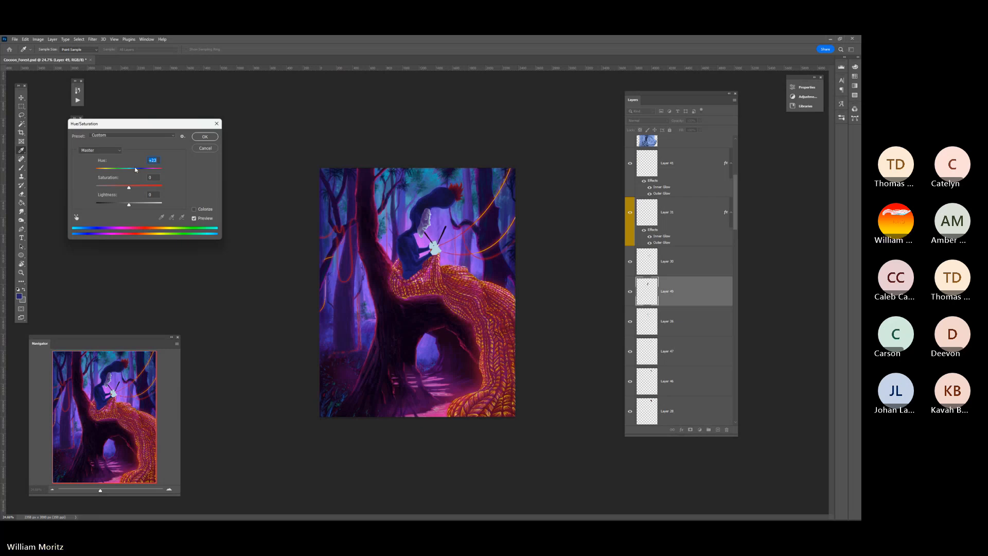
left_click(205, 136)
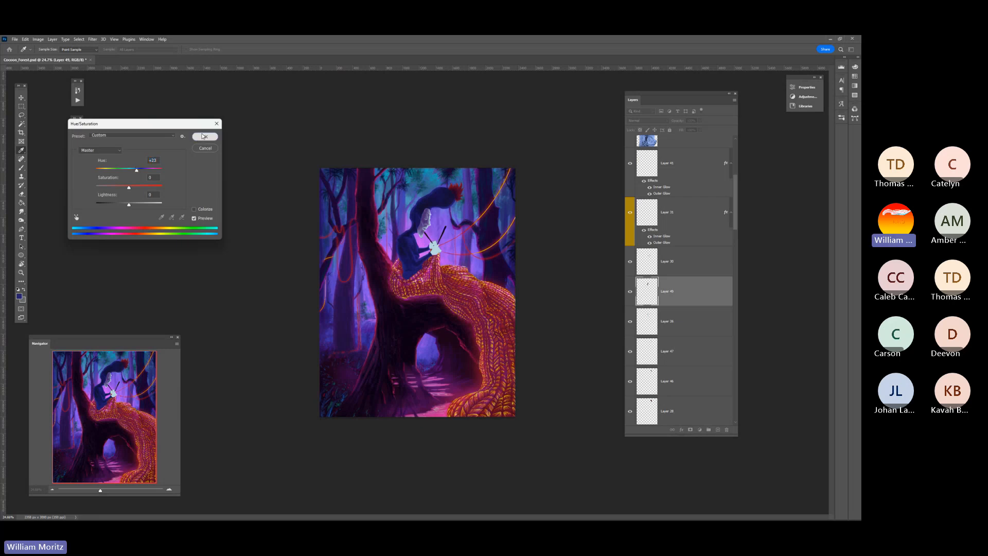
left_click(37, 39)
mouse_move(56, 54)
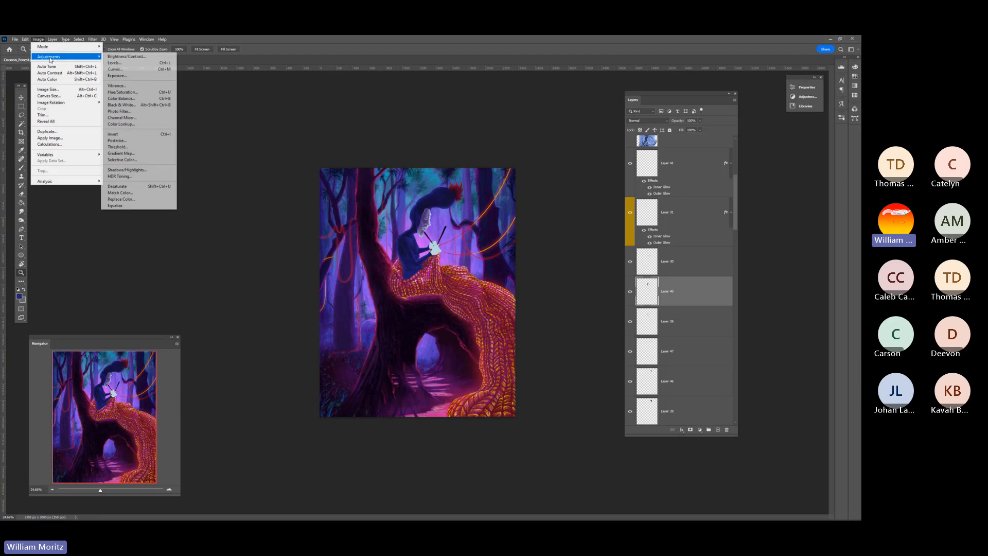
left_click(135, 62)
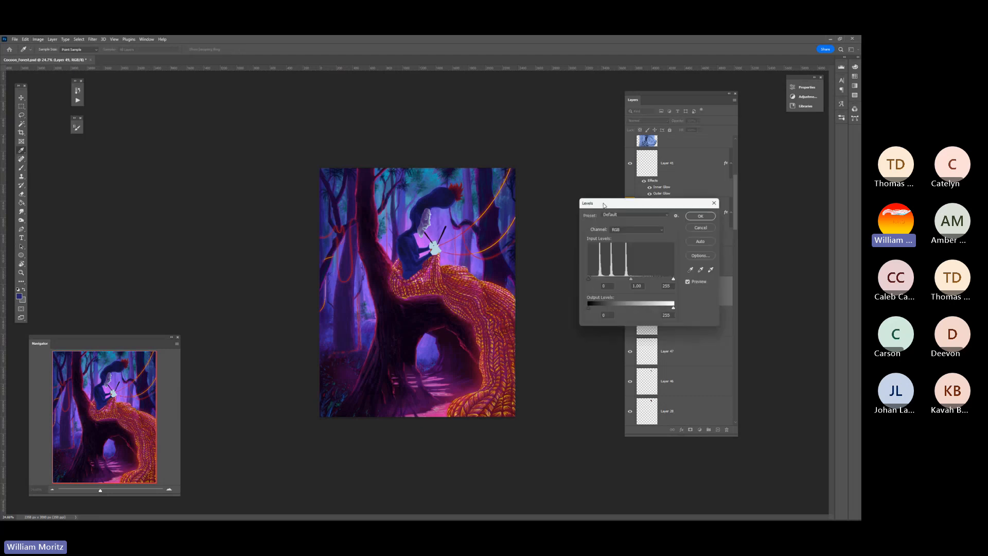
left_click_drag(604, 204, 159, 159)
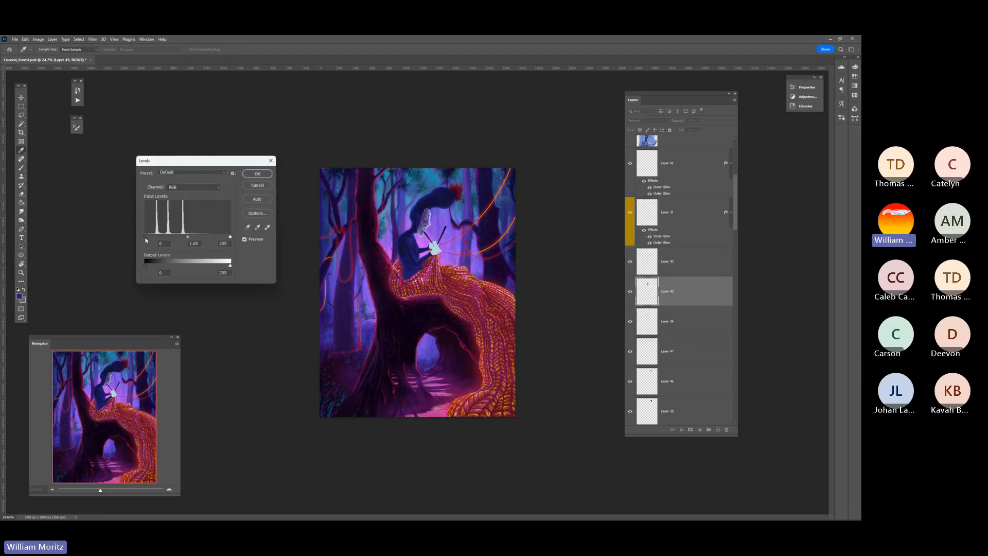
left_click_drag(146, 240, 165, 241)
left_click_drag(157, 241, 152, 241)
left_click_drag(223, 238, 197, 239)
left_click(265, 189)
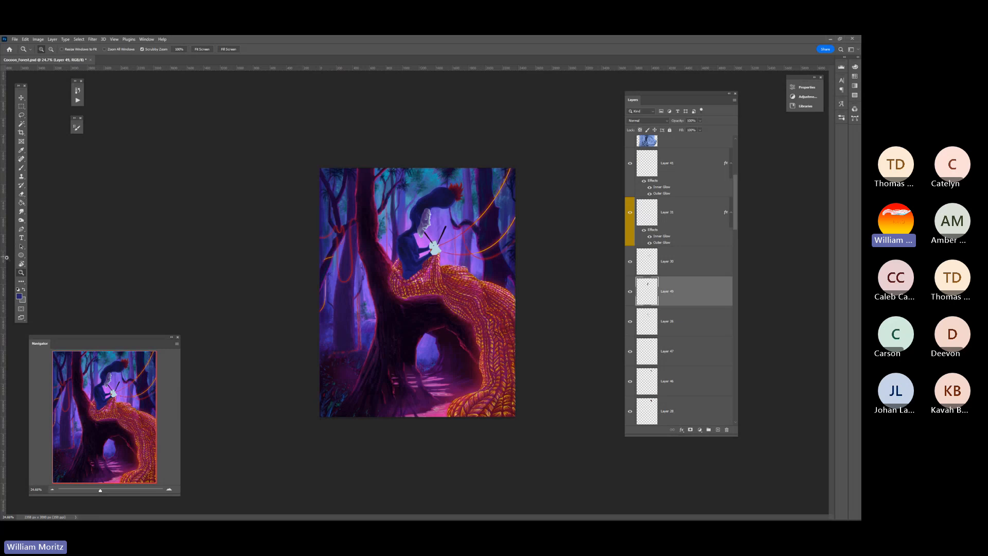
Load the pale face and hands shape as a selection from its base layer for work on the face
left_click(382, 211)
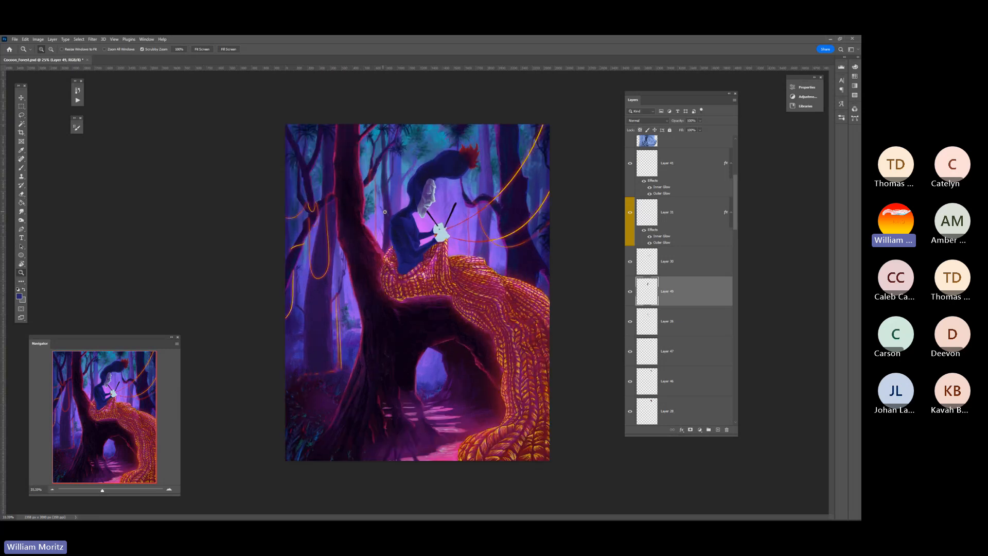
left_click(385, 213)
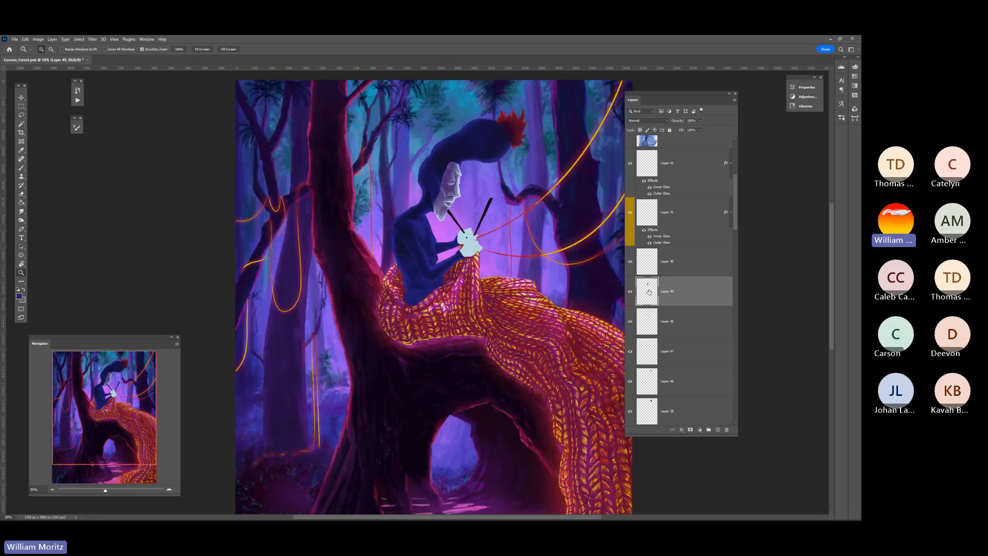
left_click(645, 324, "ctrl")
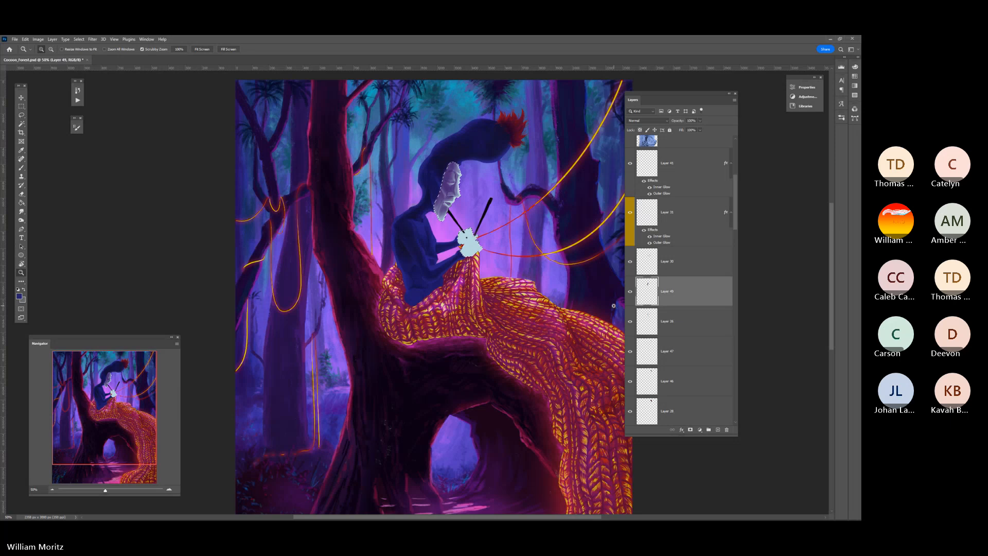
key("i")
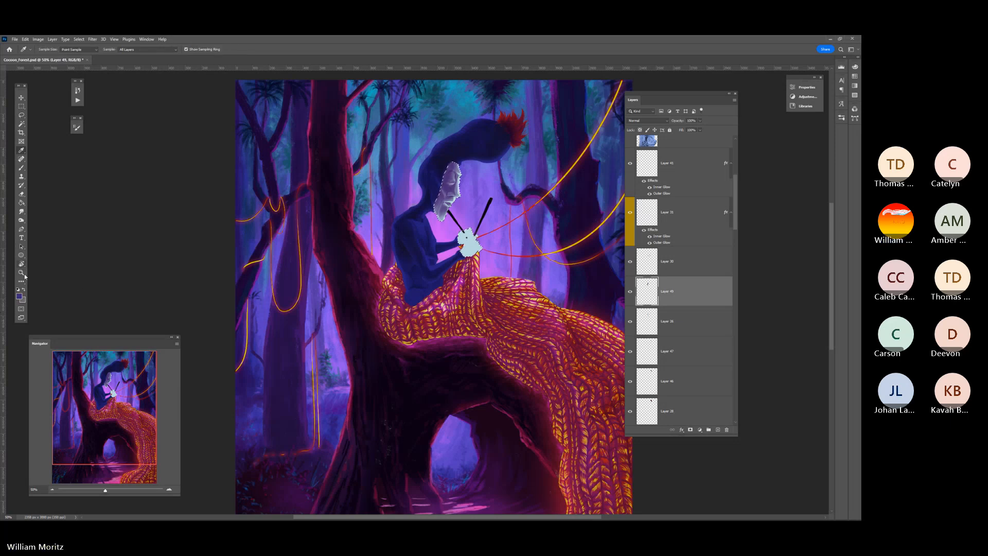
key("z")
left_click(455, 173)
left_click(455, 172)
left_click(455, 172)
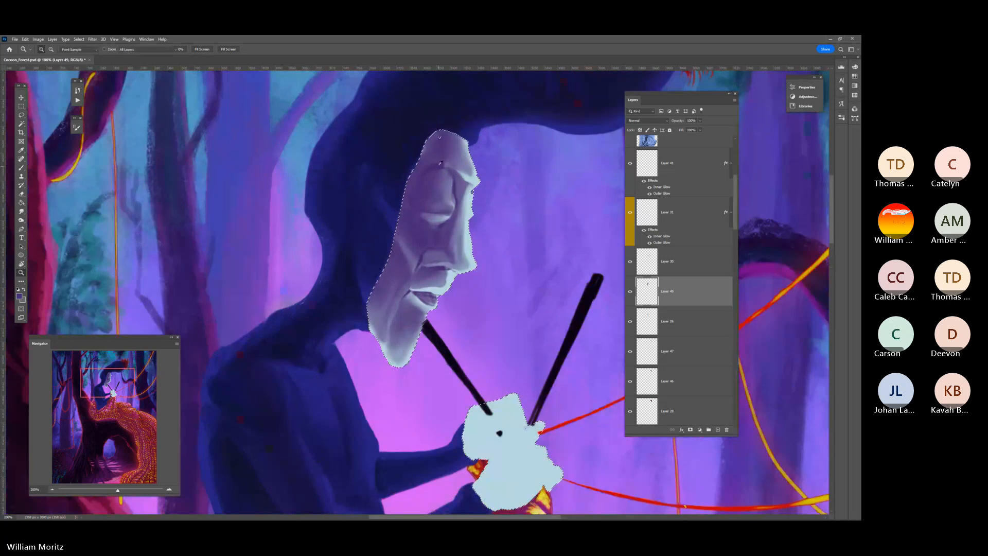
Sample a purple shadow tone from the shaded face as the paint colour for the figure's hands
key("i")
left_click(434, 167)
scroll(448, 220, "down", 1)
scroll(449, 218, "down", 1)
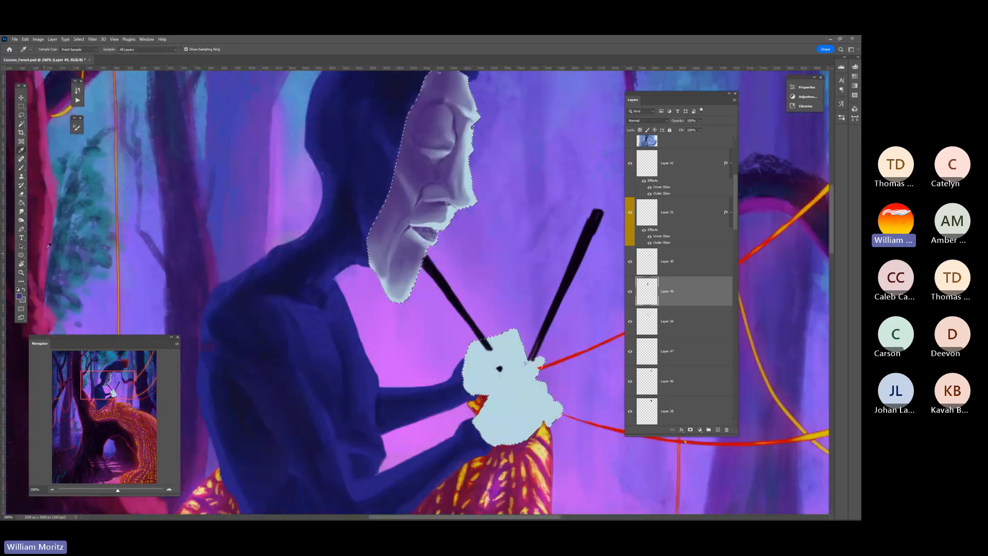
key("z")
left_click(492, 211, "alt")
left_click(492, 211, "alt")
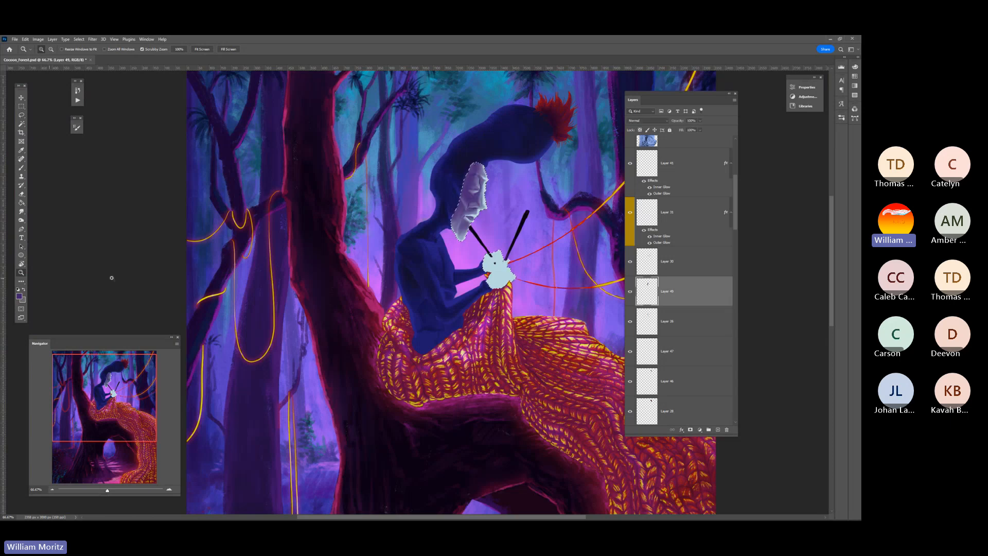
left_click(507, 276)
left_click(506, 276)
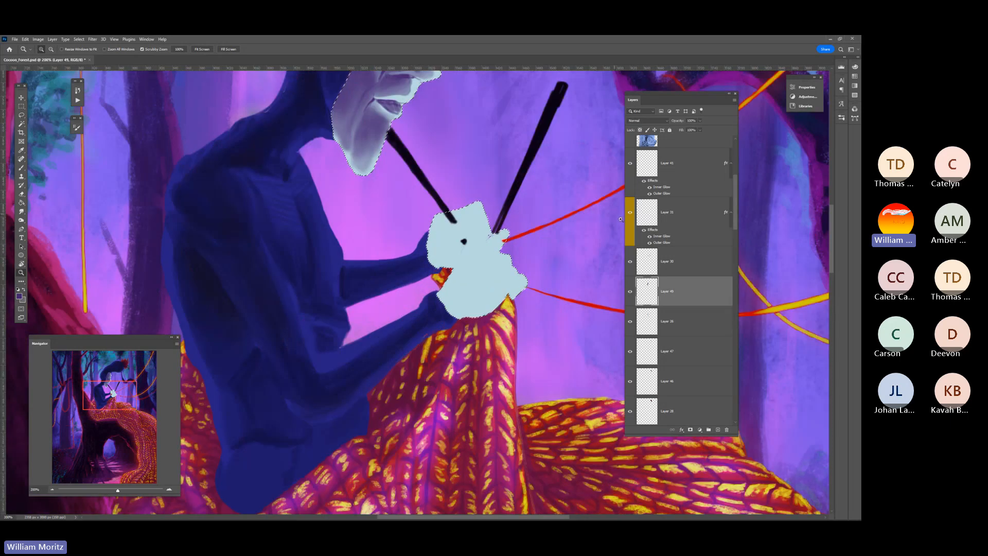
Show the SKETCH_Foreground layer as a drawing guide over the pale hands
scroll(665, 188, "up", 1)
scroll(665, 187, "up", 5)
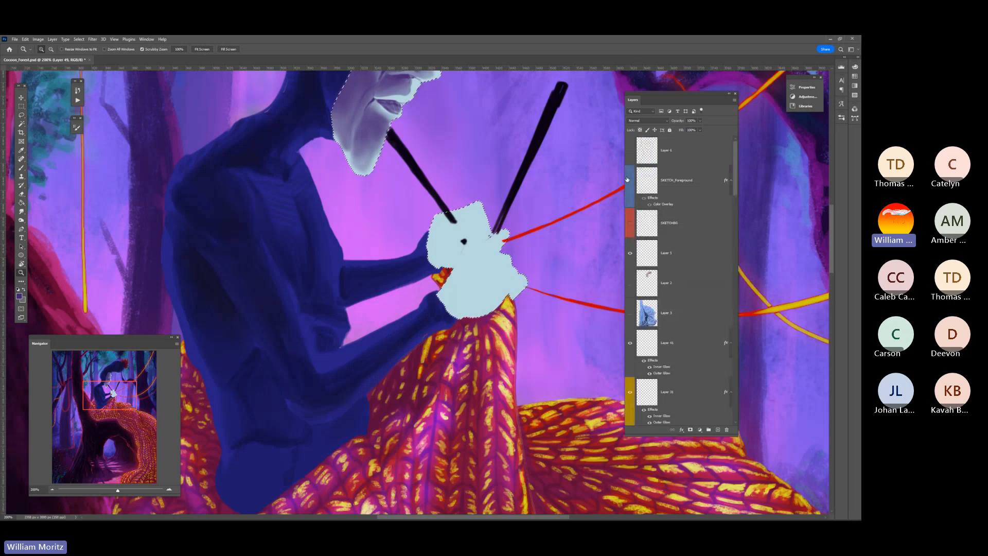
left_click(629, 181)
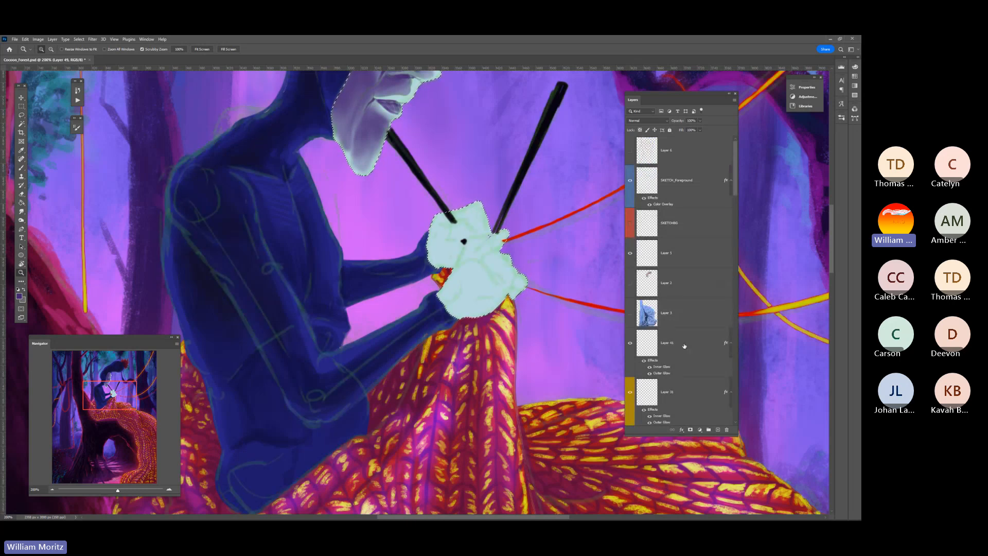
scroll(681, 345, "down", 3)
Paint a first purple shadow on the front hand and switch the brush to the Hard Round preset
key("b")
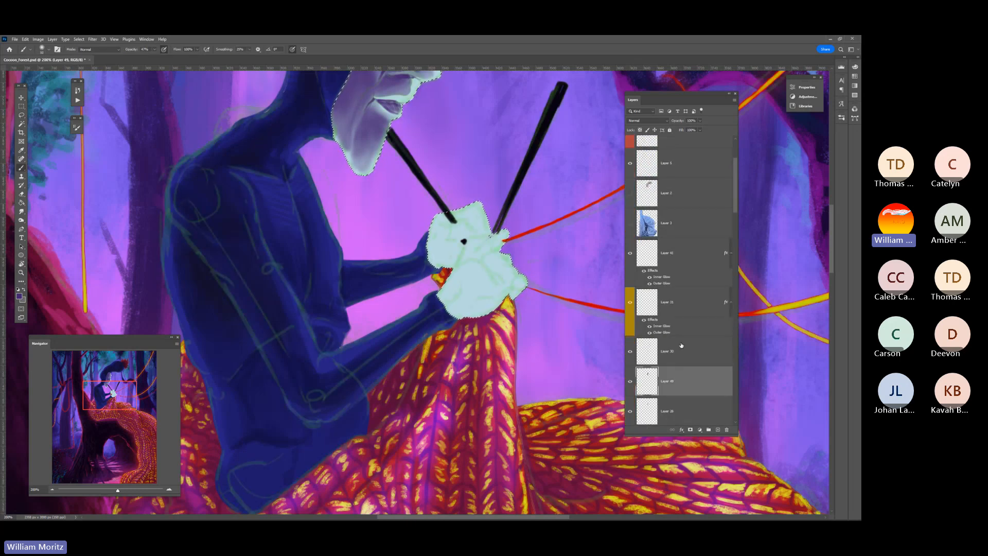
left_click_drag(499, 284, 472, 296)
left_click(49, 50)
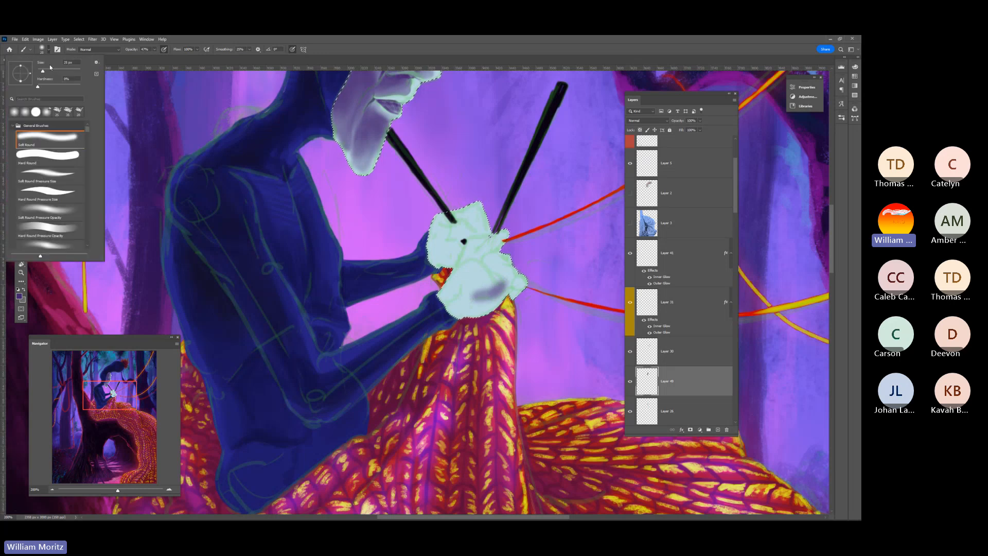
left_click(56, 154)
left_click(353, 93)
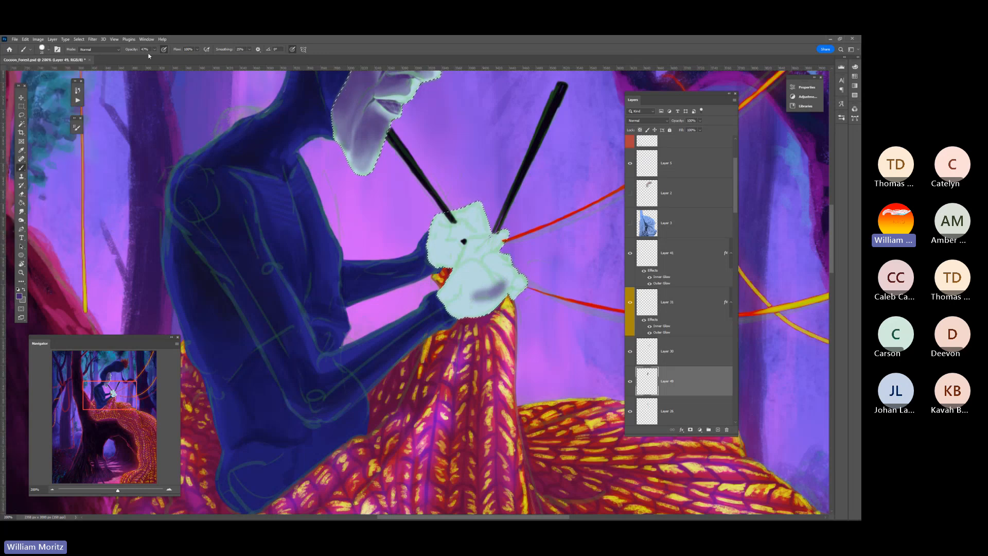
Shade the front hand and its fingers in purple following the sketch, varying the brush size
key("bracketleft")
key("bracketleft")
key("bracketright")
key("bracketright")
key("bracketright")
key("bracketright")
mouse_move(439, 302)
left_mouse_down()
mouse_move(476, 249)
mouse_move(447, 307)
mouse_move(486, 289)
mouse_move(452, 310)
mouse_move(473, 272)
mouse_move(442, 304)
mouse_move(476, 282)
mouse_move(488, 286)
mouse_move(466, 309)
left_mouse_up()
key("bracketleft")
key("bracketleft")
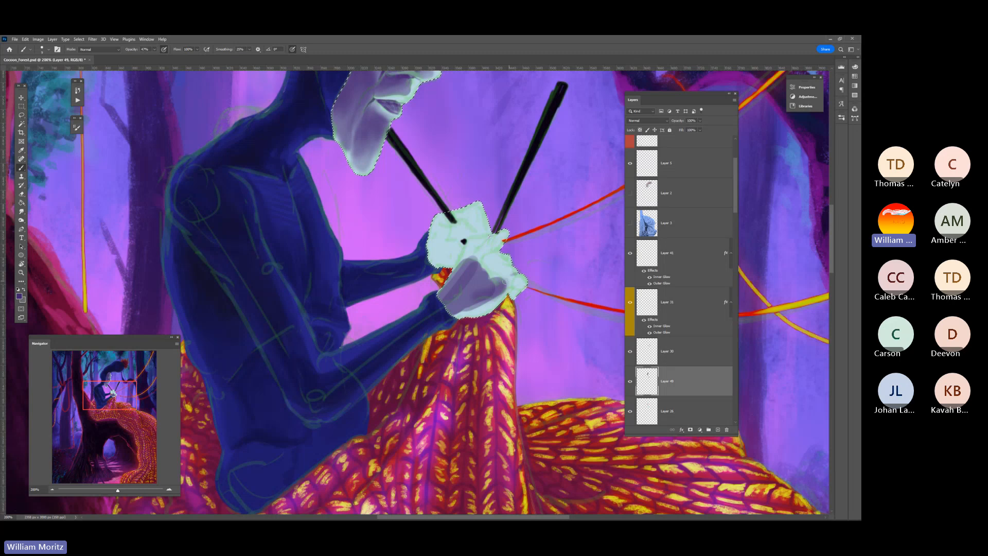
mouse_move(504, 282)
left_mouse_down()
mouse_move(492, 260)
mouse_move(482, 273)
mouse_move(506, 257)
mouse_move(489, 242)
mouse_move(471, 262)
mouse_move(472, 232)
mouse_move(484, 241)
mouse_move(464, 265)
mouse_move(478, 243)
left_mouse_up()
key("bracketleft")
key("bracketright")
key("bracketleft")
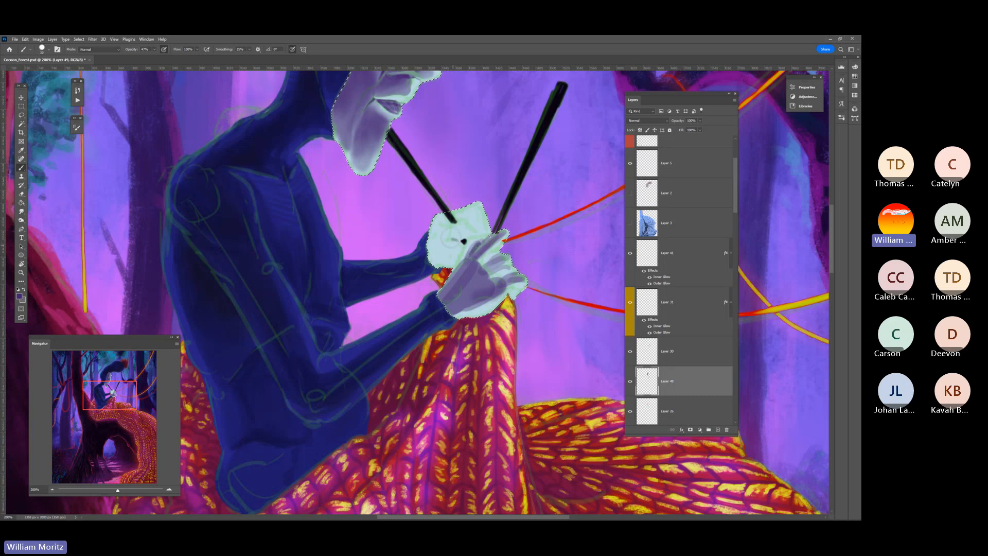
Paint purple shadows on the back hand and between its fingers, alternating fine and broad brush sizes
left_click(453, 247)
left_click(459, 229)
left_click(460, 223)
key("bracketleft")
key("bracketleft")
key("bracketleft")
mouse_move(450, 224)
left_mouse_down()
mouse_move(431, 247)
mouse_move(442, 230)
mouse_move(426, 237)
mouse_move(440, 239)
mouse_move(443, 213)
mouse_move(424, 247)
mouse_move(463, 239)
mouse_move(441, 242)
left_mouse_up()
key("bracketright")
key("bracketright")
key("bracketright")
key("bracketright")
key("bracketleft")
key("bracketleft")
key("bracketleft")
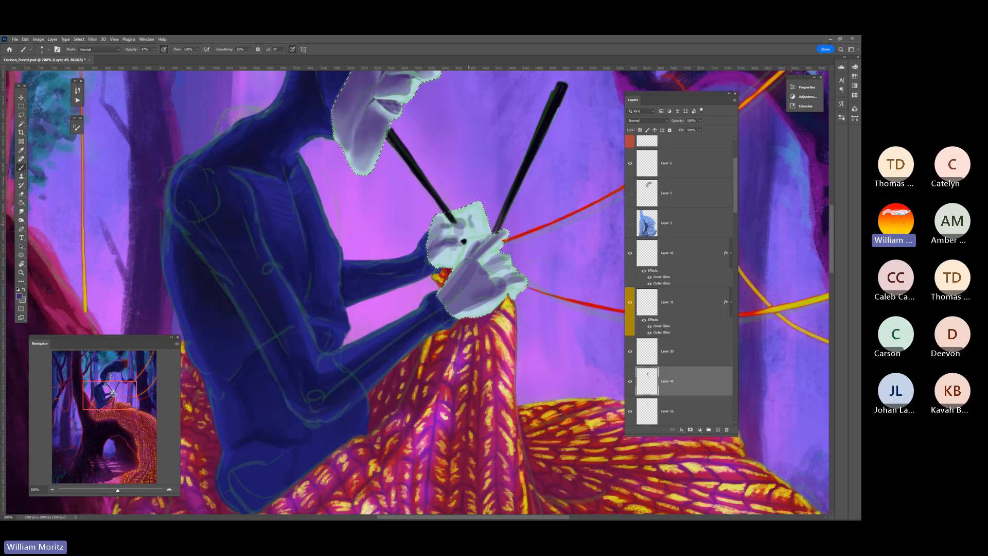
left_click_drag(464, 221, 474, 230)
mouse_move(467, 219)
left_mouse_down()
mouse_move(441, 222)
mouse_move(481, 228)
left_mouse_up()
key("bracketright")
key("bracketright")
key("bracketright")
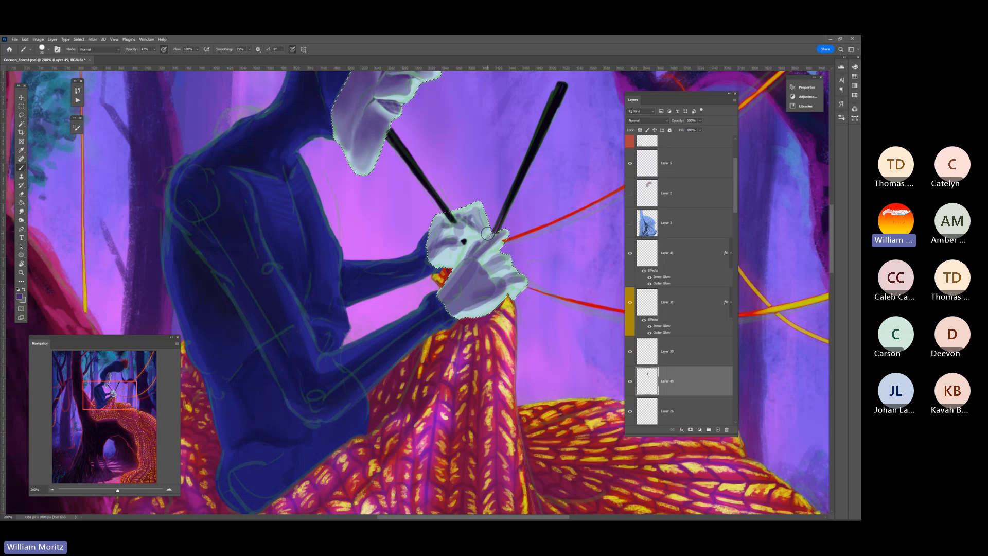
Blend the purple shading across both hands with an enlarged Smudge brush
key("r")
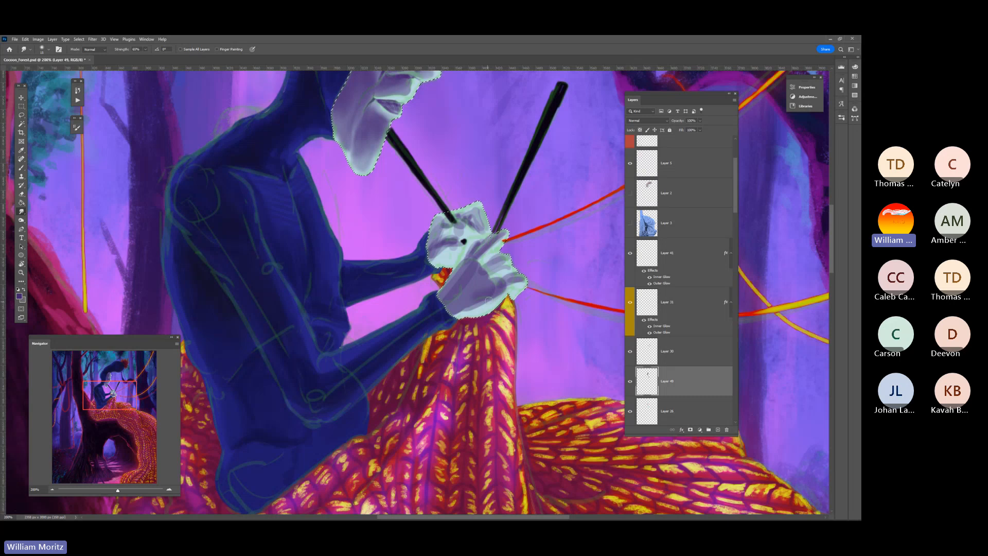
key("bracketright")
key("bracketright")
key("bracketright")
left_click_drag(488, 300, 462, 307)
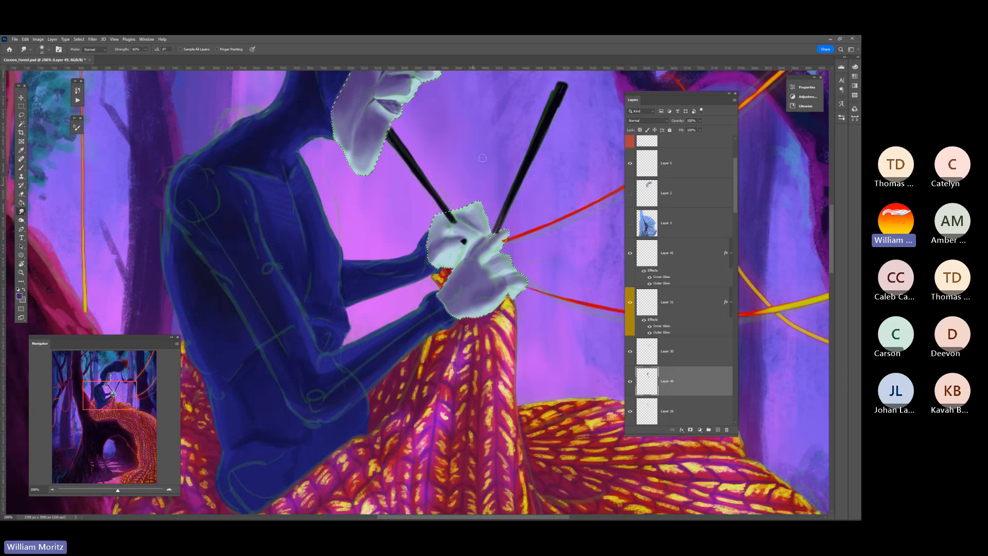
Deselect the face and hands shape and hide the SKETCH_Foreground layer
left_click(21, 115)
key("ctrl+d")
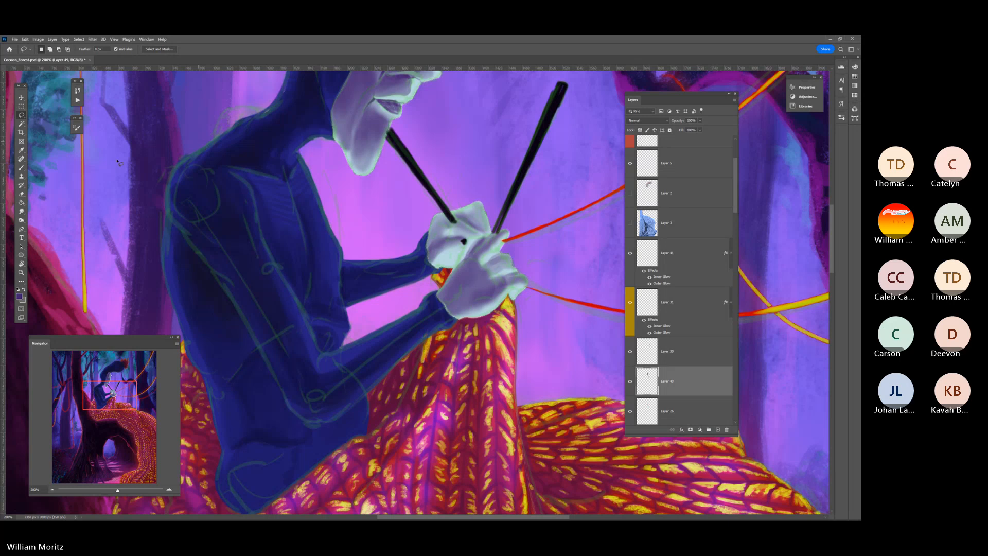
scroll(677, 179, "up", 3)
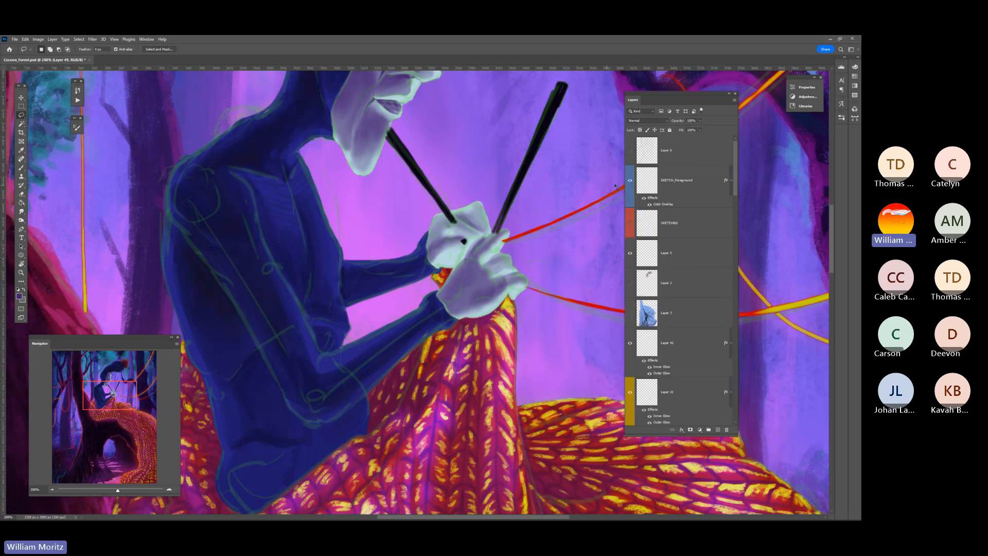
left_click(630, 180)
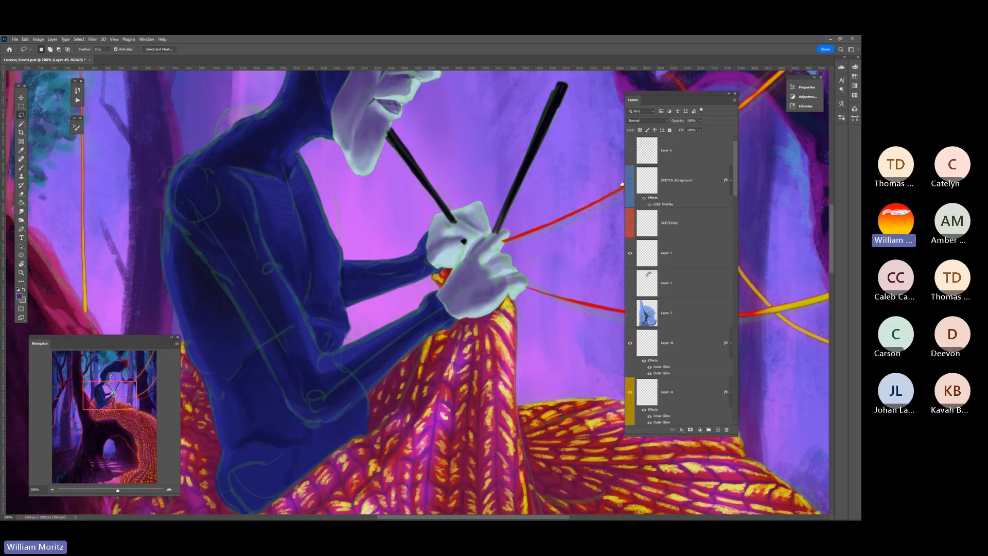
Load the figure's dark blue body shape as a selection from its base layer, Layer 27
left_click(21, 272)
left_click(505, 262, "alt")
left_click(505, 262, "alt")
left_click(505, 263, "alt")
left_click(504, 263, "alt")
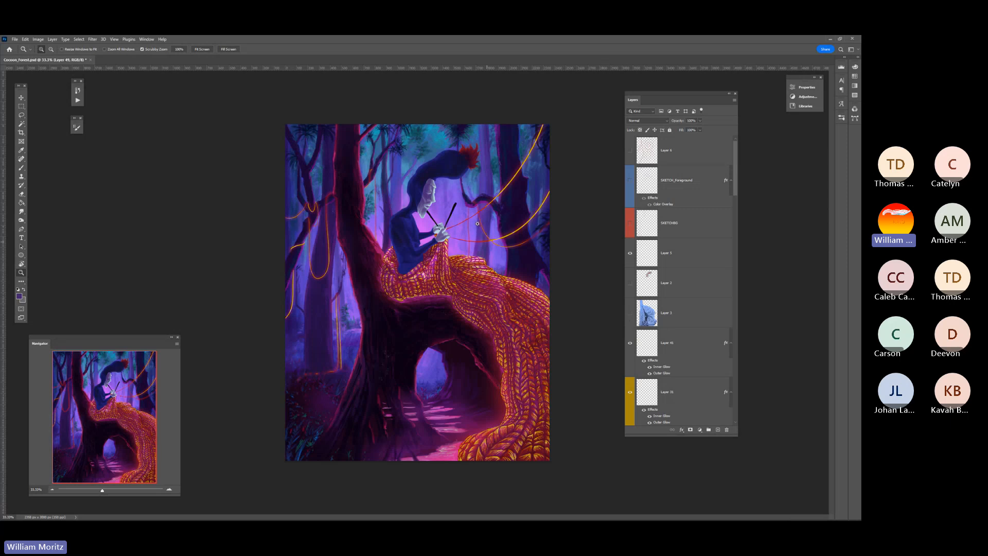
left_click(423, 218)
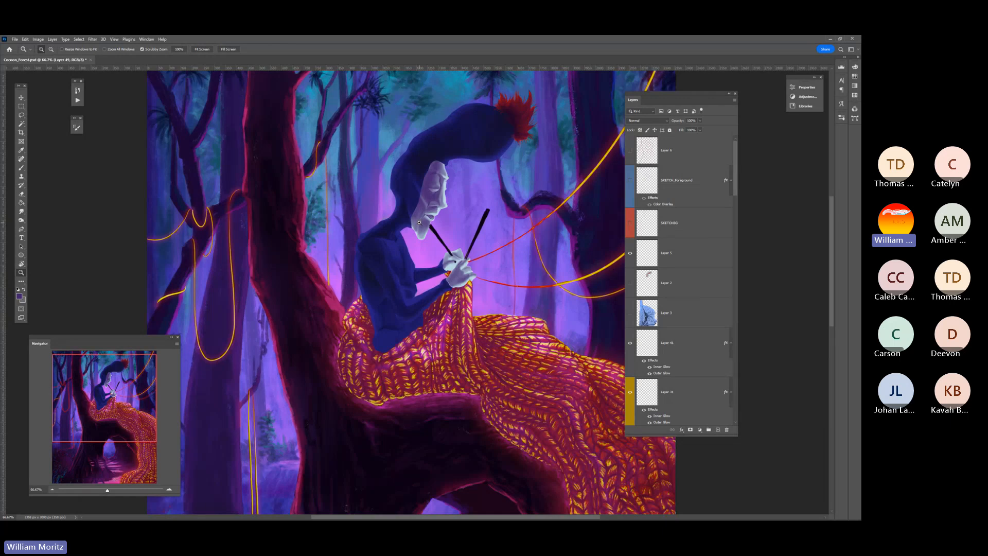
key("v")
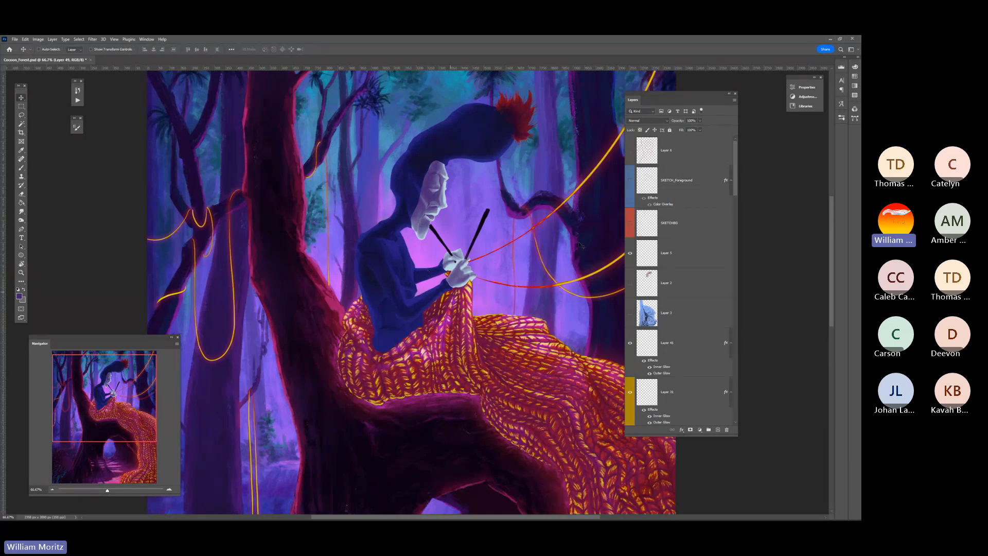
right_click(374, 324)
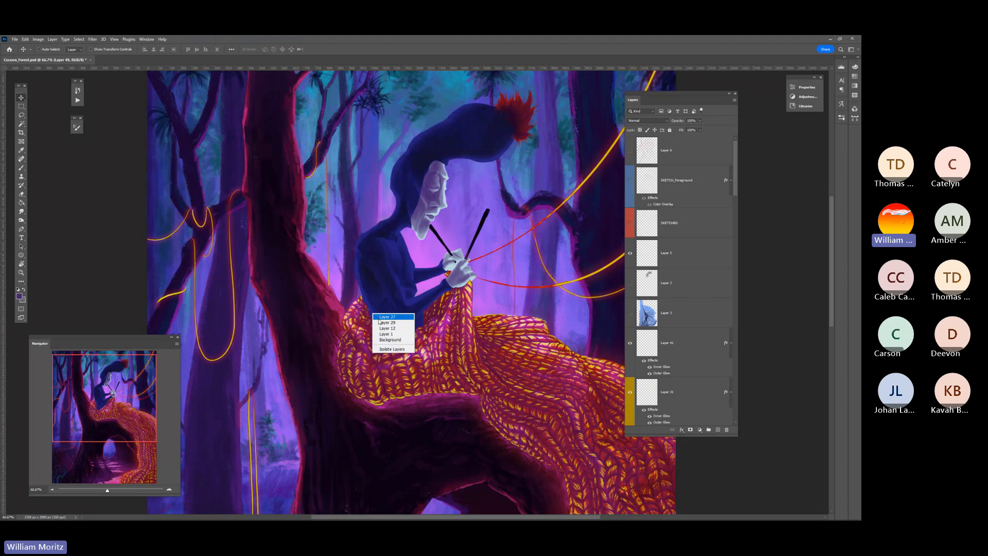
left_click(391, 316)
left_click(647, 410, "ctrl")
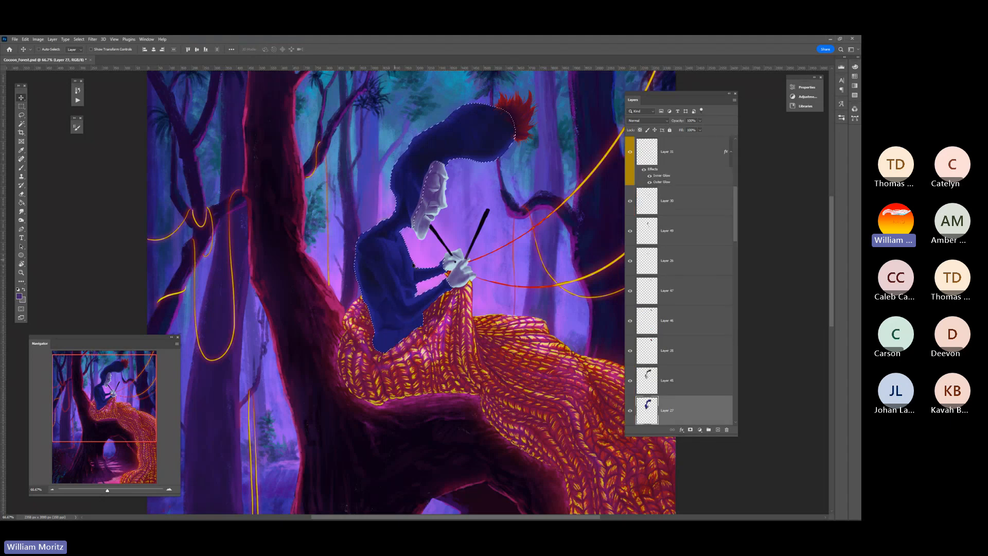
Check the body shading layer by toggling its visibility, and add a new empty layer above it
scroll(406, 237, "up", 2)
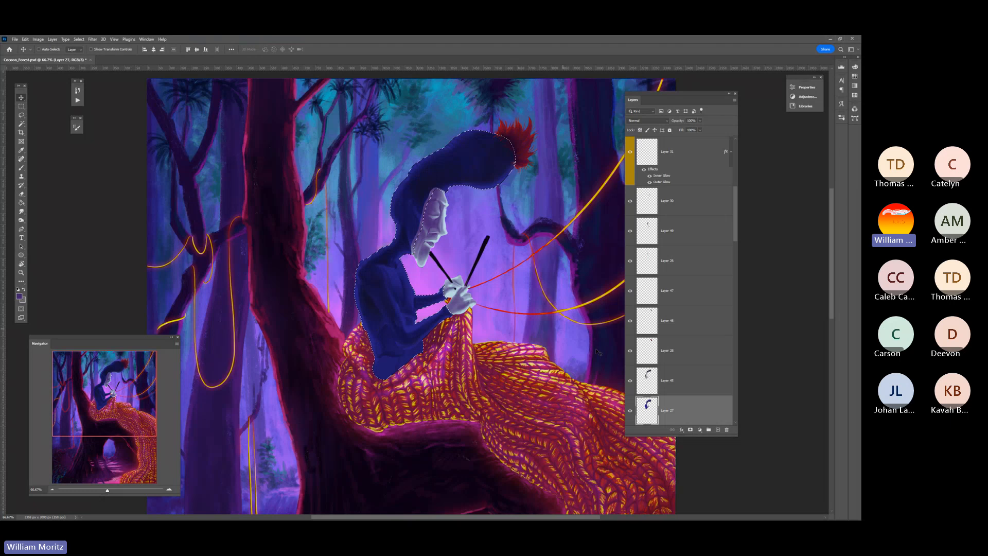
left_click(648, 380)
left_click(629, 381)
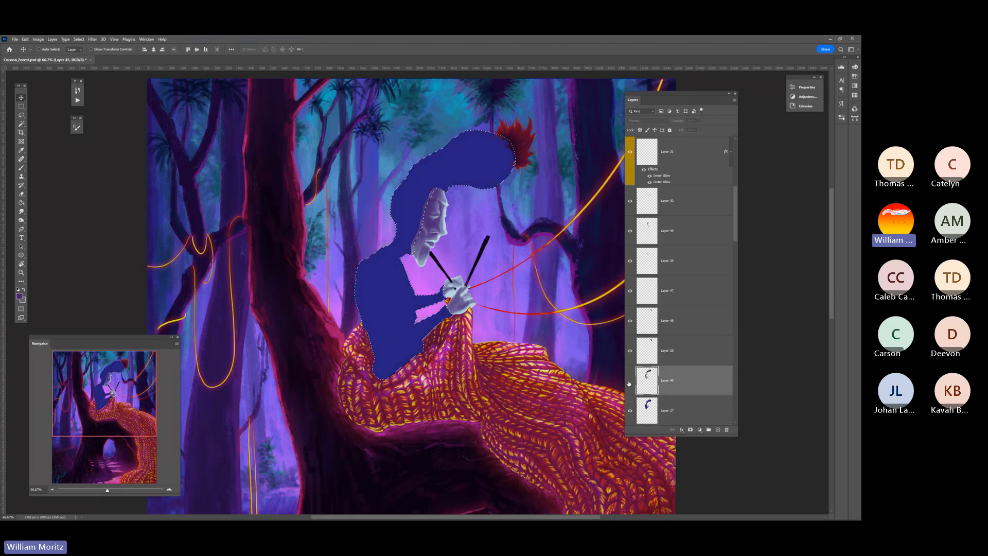
left_click(629, 381)
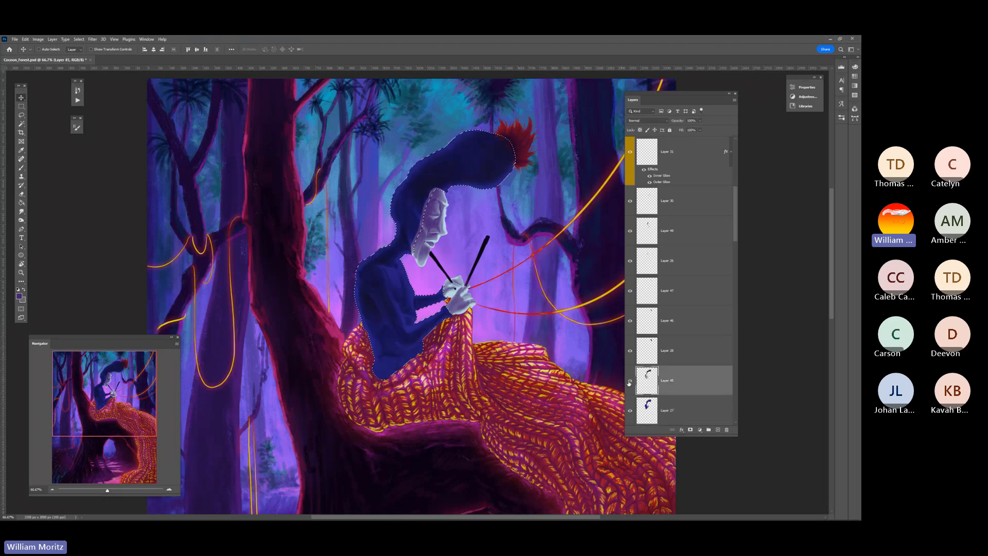
left_click(718, 429)
Sample the reddish pink from the tree trunk's lit edge as the colour for reflected light on the body
key("i")
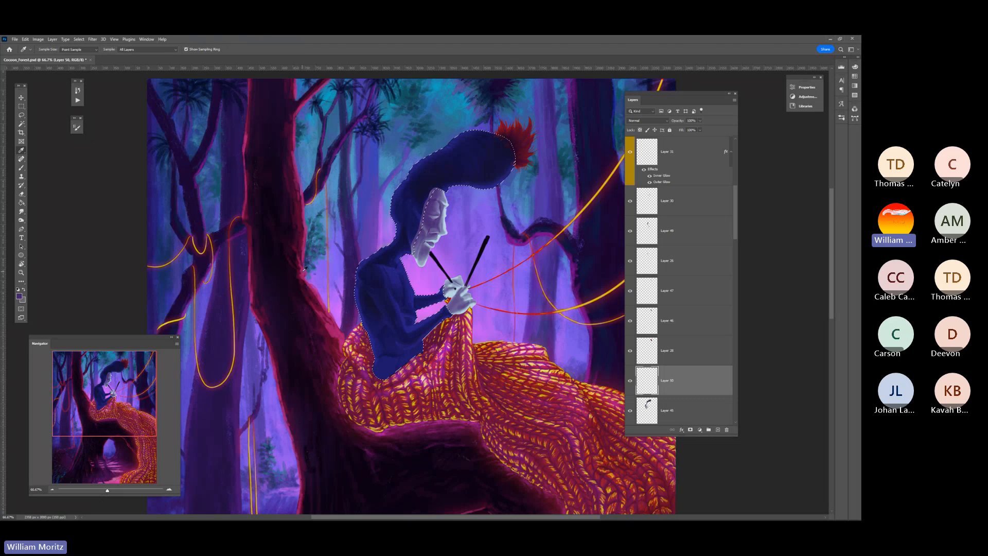
left_click(302, 271)
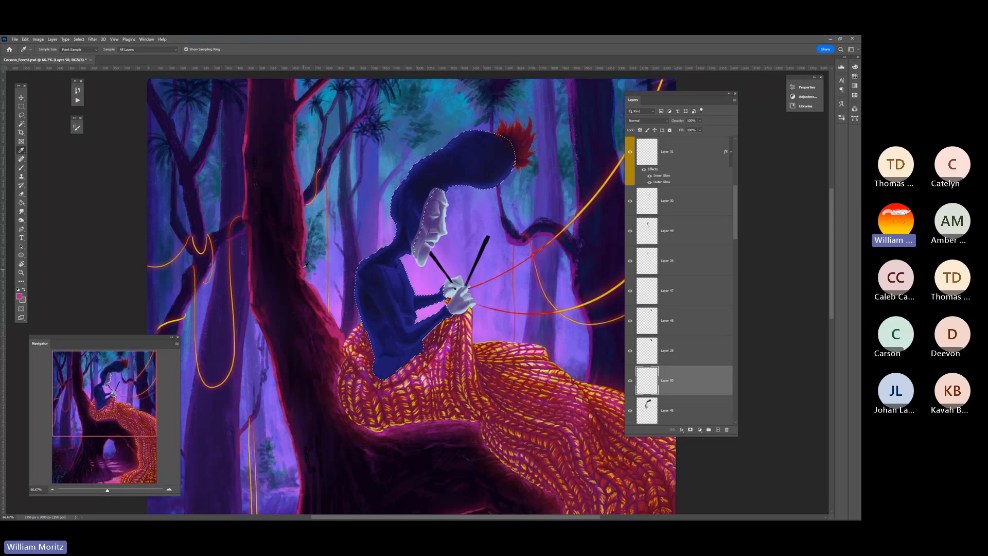
left_click(21, 272)
left_click(395, 271)
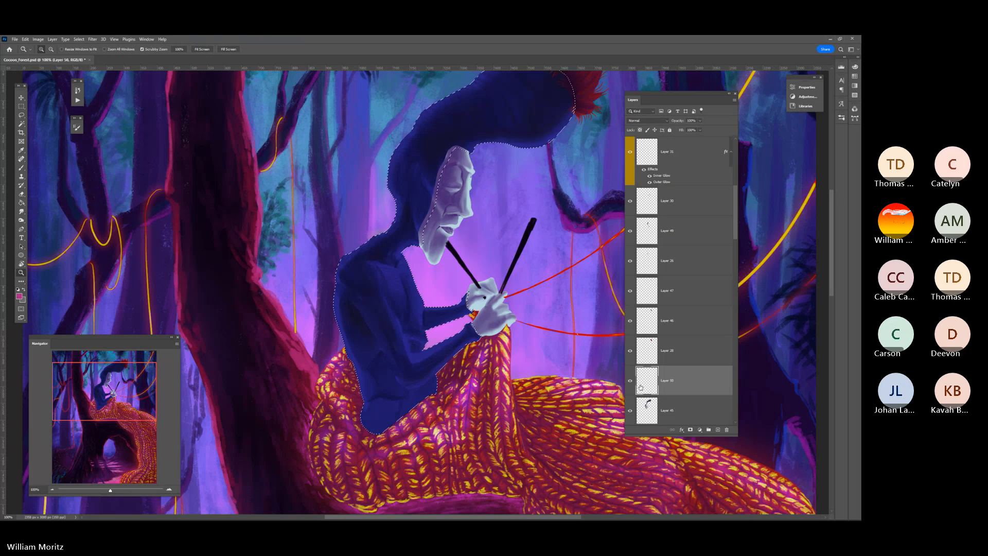
Lower the brush opacity to 34% and paint thin pink reflected light along the figure's arm and shoulder
key("b")
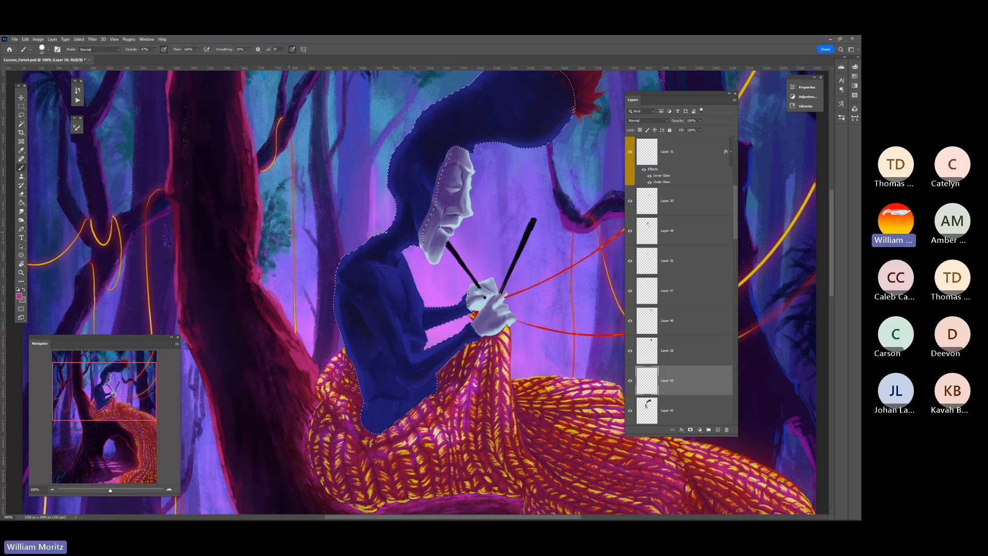
key("bracketleft")
key("bracketleft")
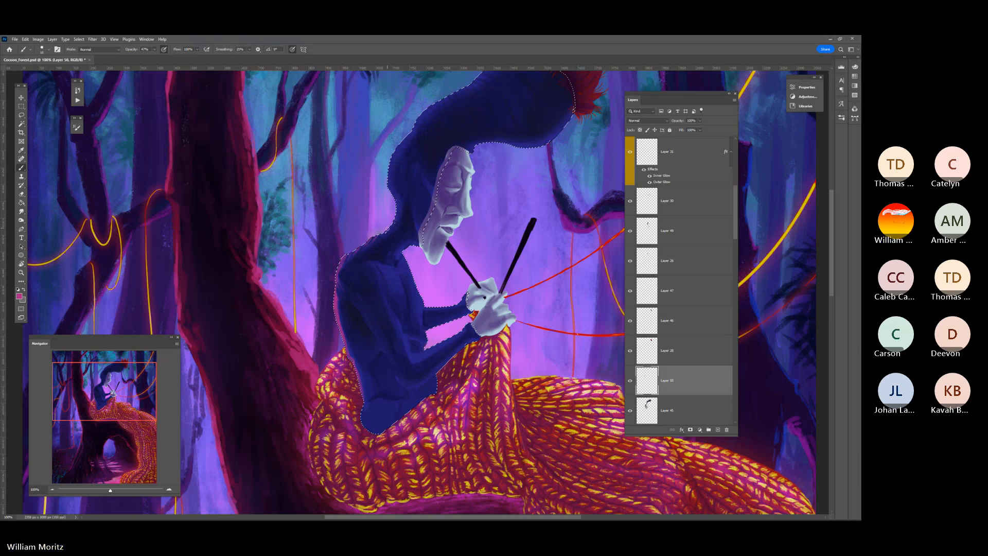
left_click(154, 49)
left_click_drag(153, 58, 148, 58)
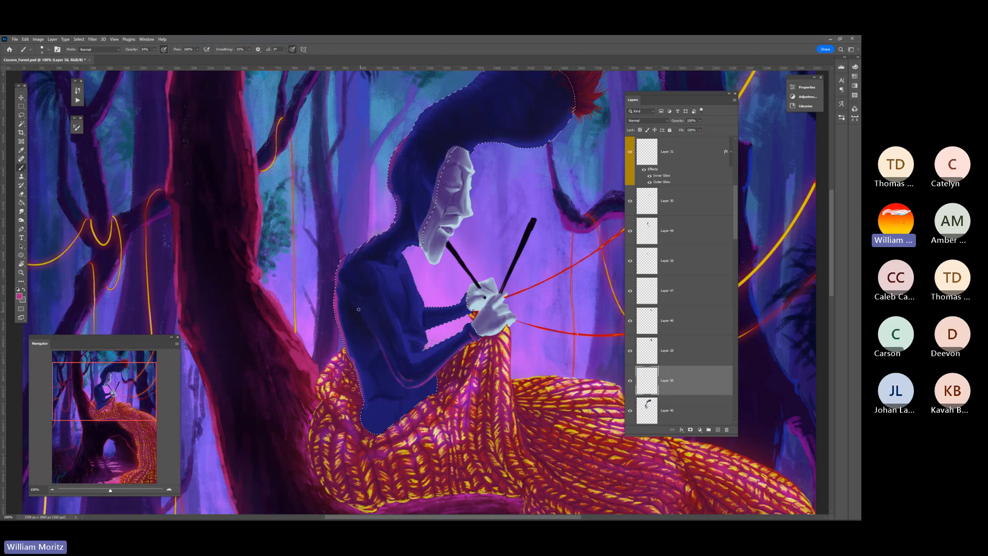
key("bracketright")
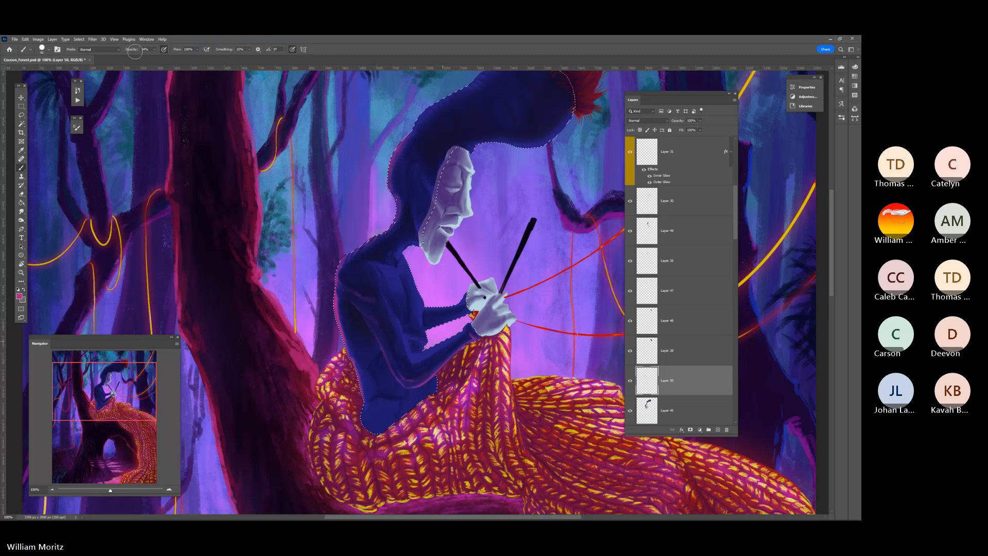
Reduce the brush opacity further and build up a faint pink glow on the arm and lower torso
left_click_drag(157, 51, 146, 54)
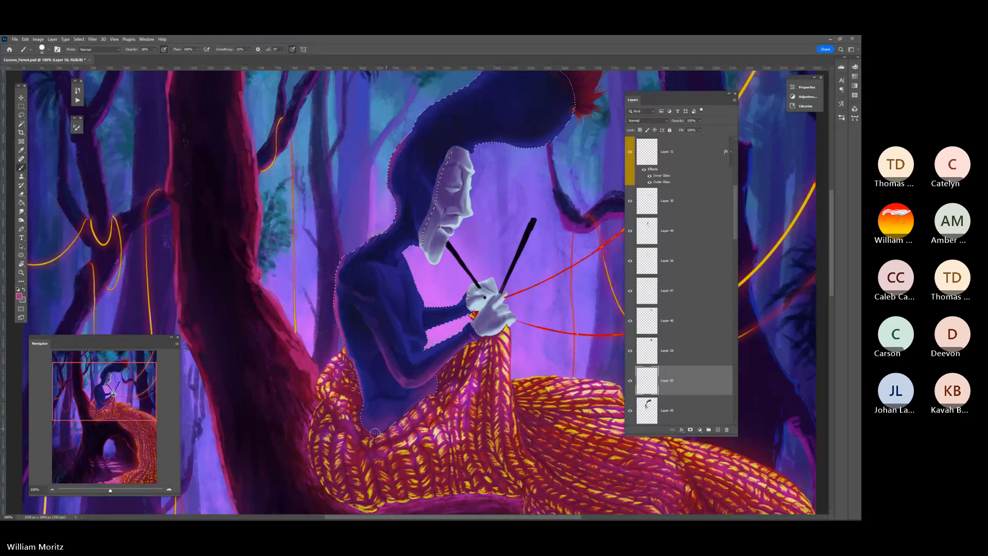
key("bracketleft")
key("bracketleft")
key("bracketleft")
key("bracketleft")
key("bracketleft")
key("bracketleft")
key("bracketright")
key("bracketright")
key("bracketright")
key("bracketright")
key("bracketright")
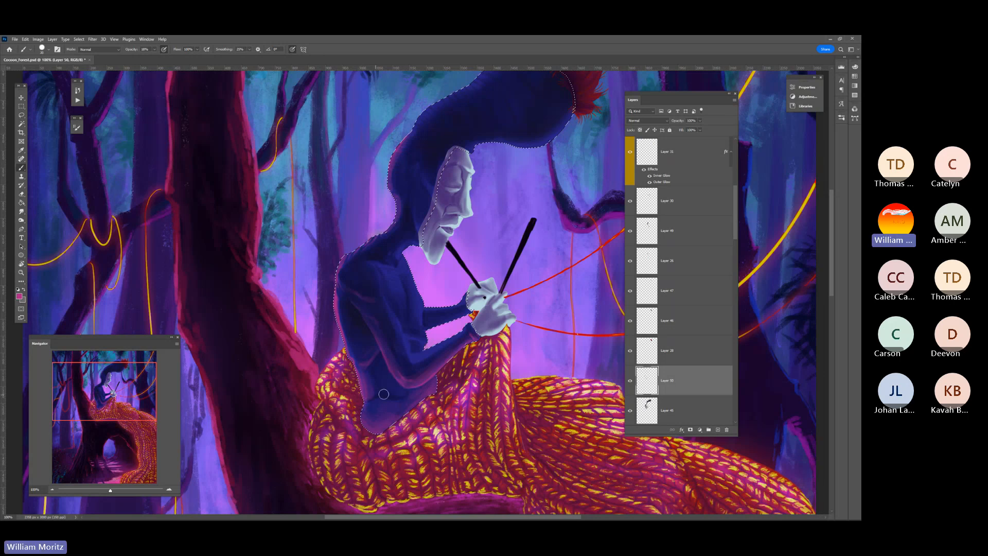
Paint a faint pink glow over the figure's lower torso and hip, varying the brush size to suit each form
key("bracketleft")
key("bracketleft")
key("bracketright")
key("bracketright")
key("bracketright")
key("bracketright")
key("bracketright")
key("bracketleft")
key("bracketleft")
key("bracketleft")
key("bracketleft")
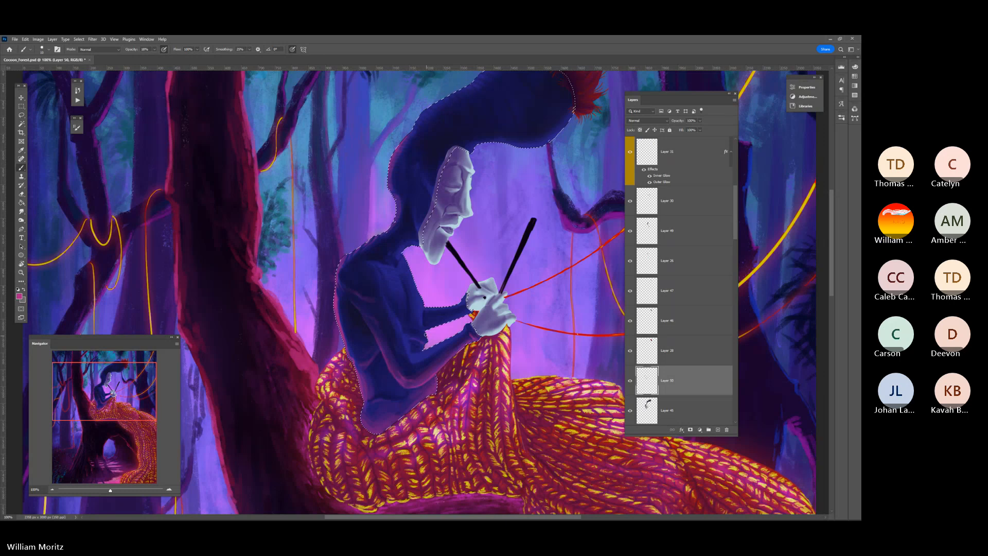
Add pink reflected light to the figure's chest and far forearm, and soften the forearm glow with the Smudge tool
key("bracketright")
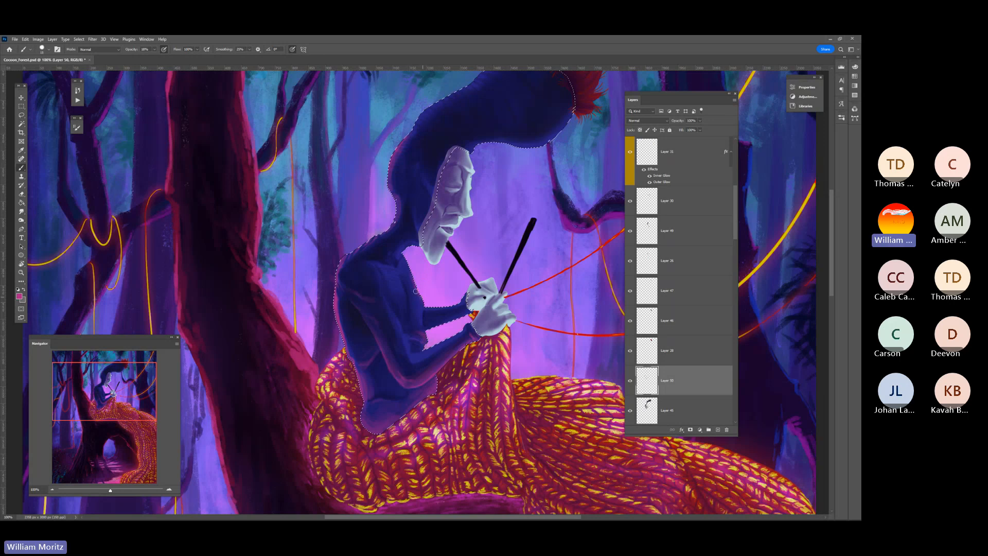
key("bracketright")
key("bracketleft")
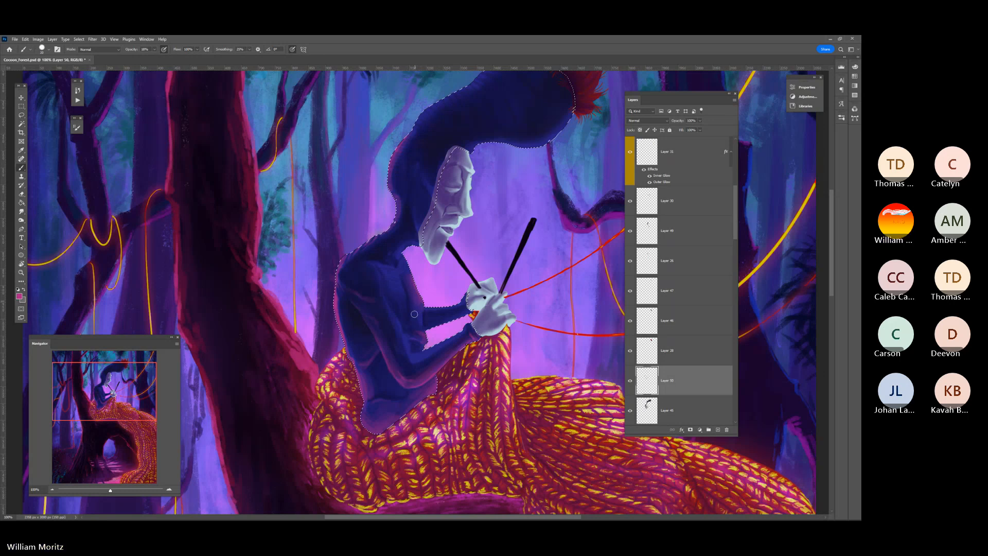
key("bracketleft")
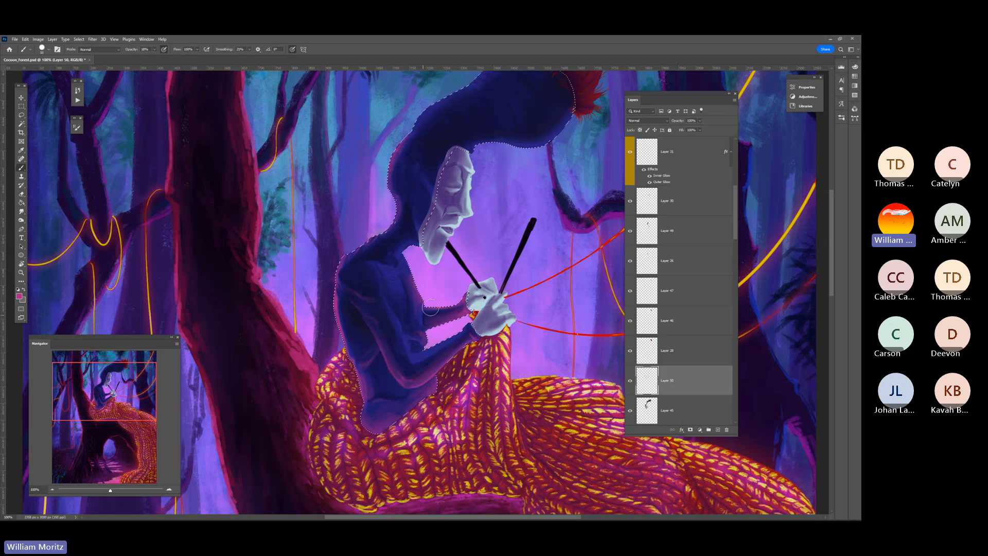
key("r")
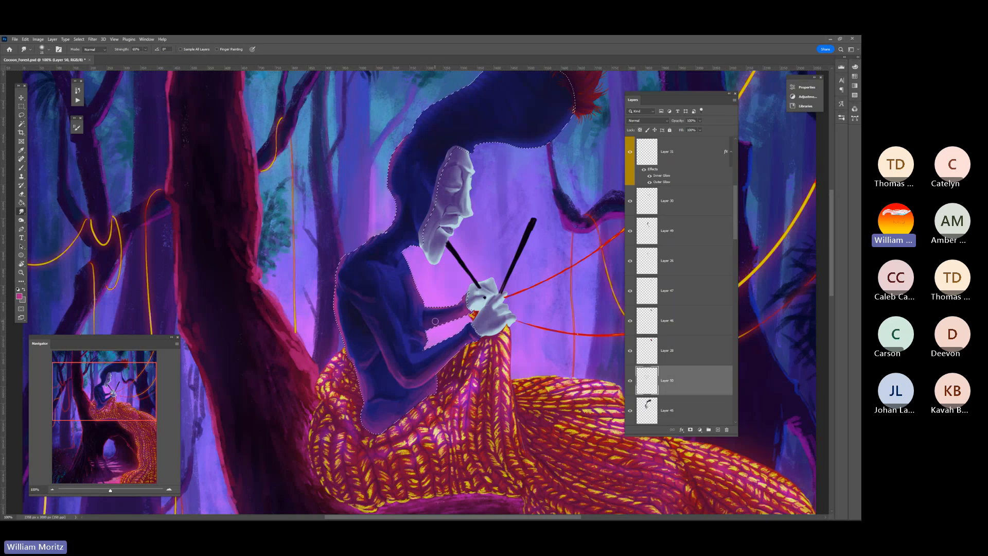
Paint subtle pink reflected light on the upper arm and shoulder with a progressively smaller brush
key("b")
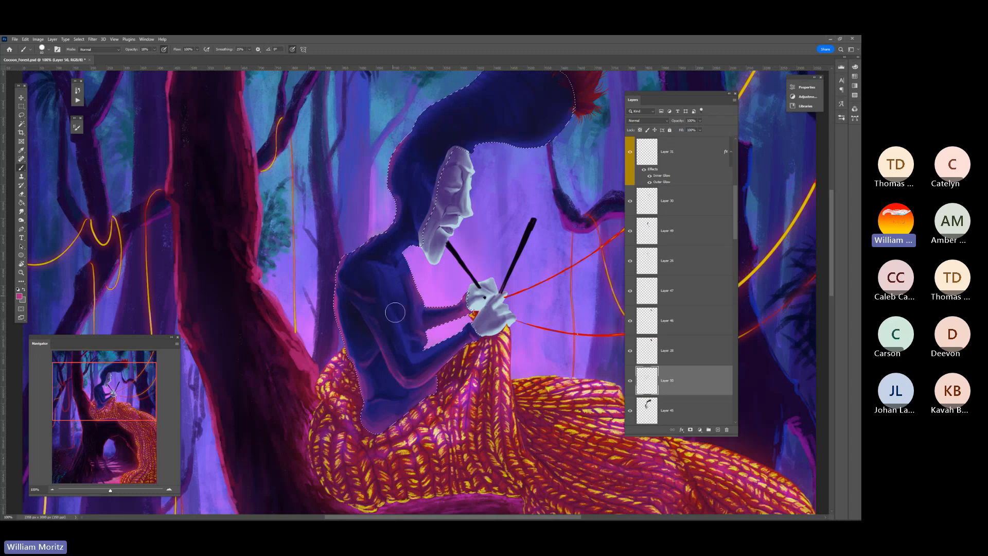
key("bracketleft")
key("bracketleft")
key("bracketleft")
key("bracketleft")
key("bracketleft")
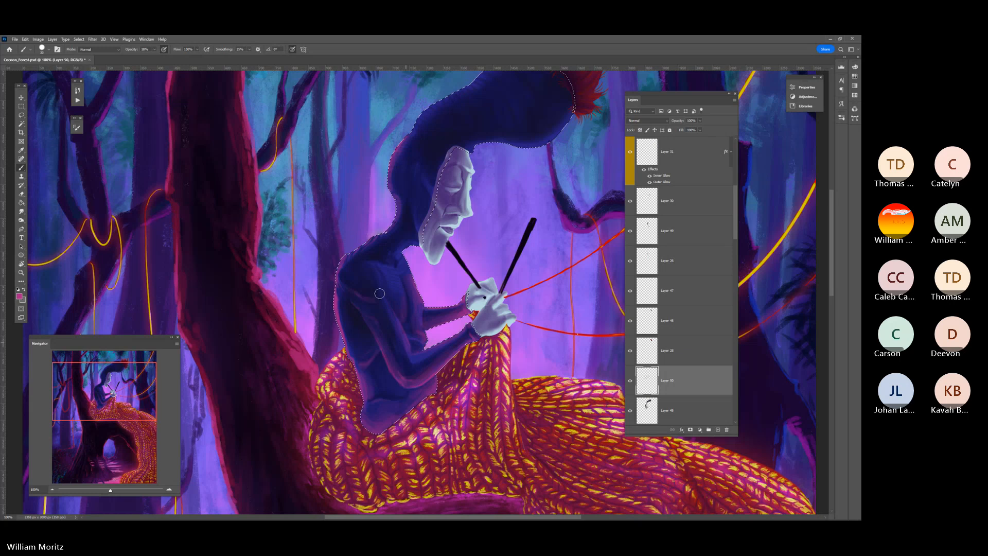
key("bracketleft")
key("bracketleft")
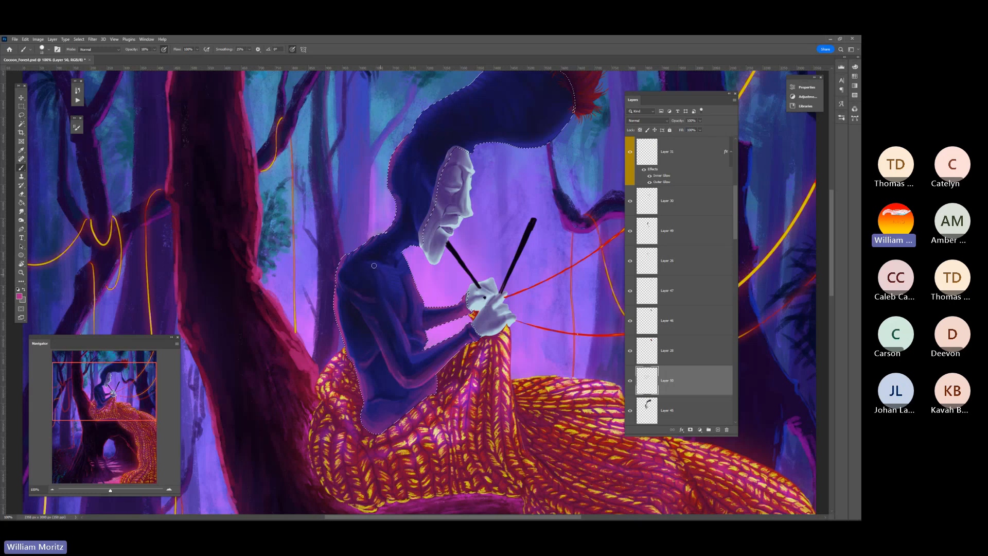
Build up thin pink light along the figure's shoulder and front chest edge, adjusting the brush size between strokes
key("bracketright")
key("bracketright")
key("bracketleft")
key("bracketleft")
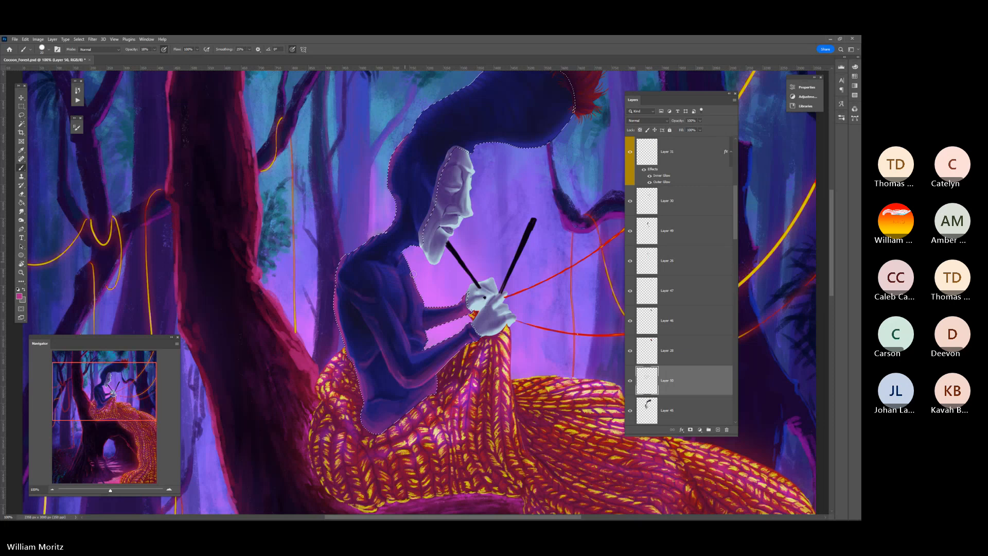
key("bracketright")
key("bracketright")
key("bracketright")
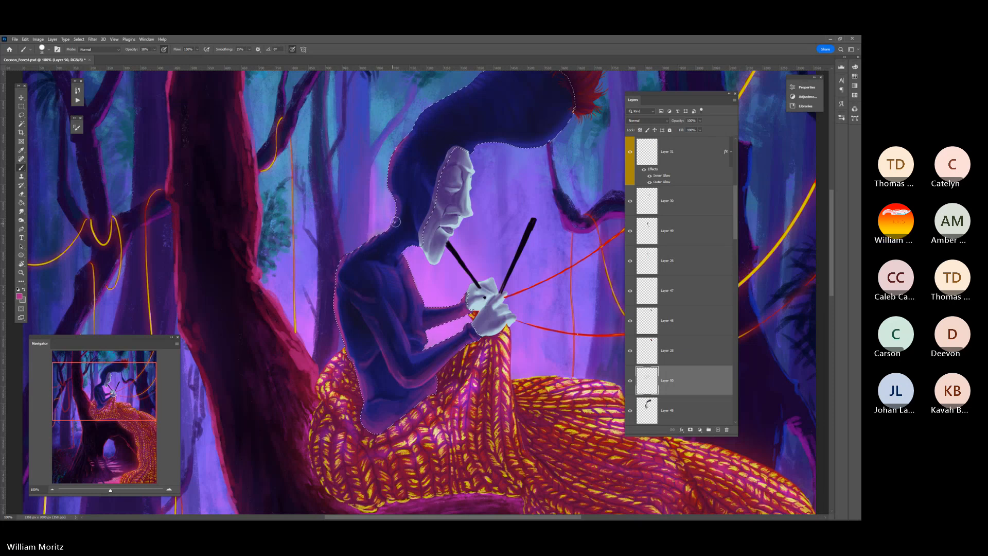
Paint faint pink light around the neck with a smaller brush and blend it with the Smudge tool
key("bracketleft")
key("bracketleft")
key("bracketleft")
key("bracketleft")
key("r")
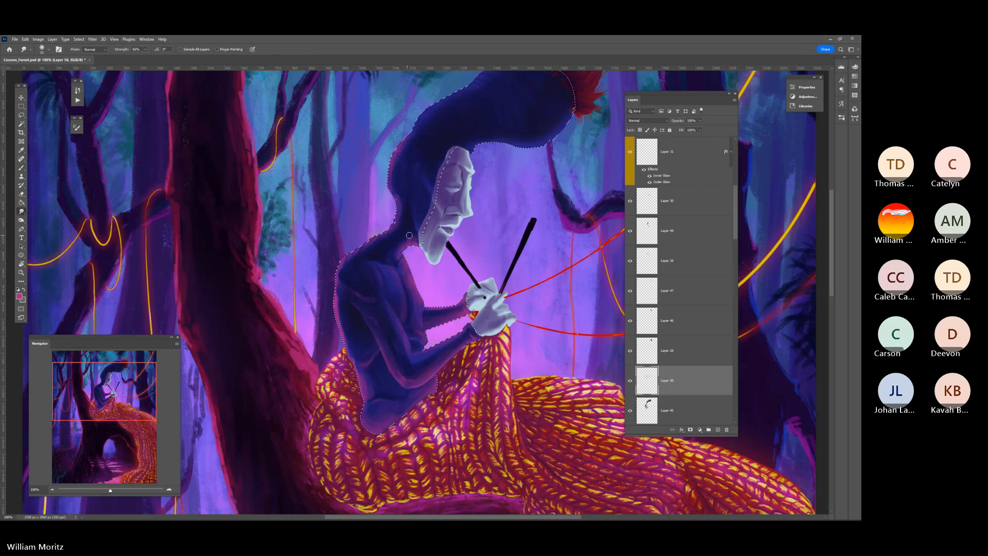
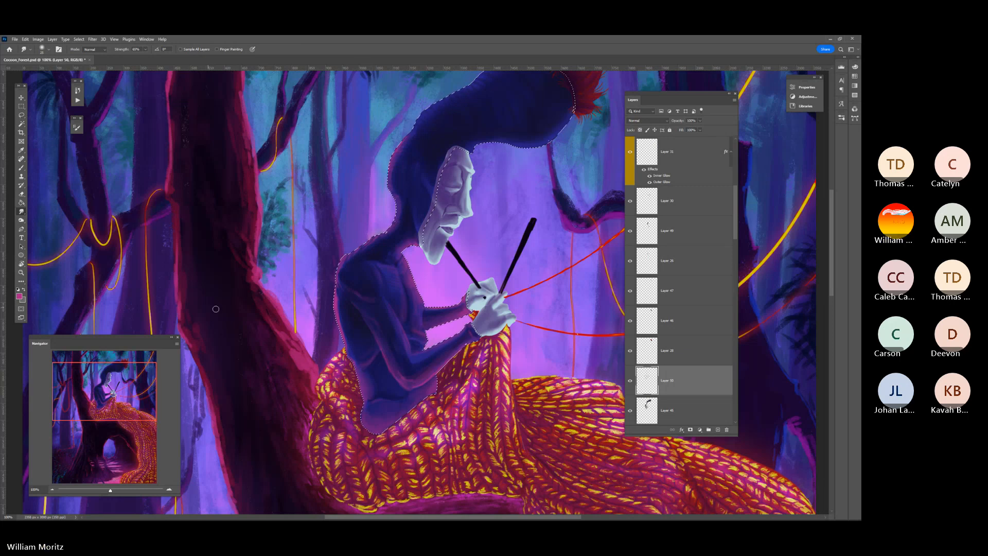
Paint a thin pink light along the hair's underside above the forehead with a smaller brush
scroll(401, 211, "up", 3)
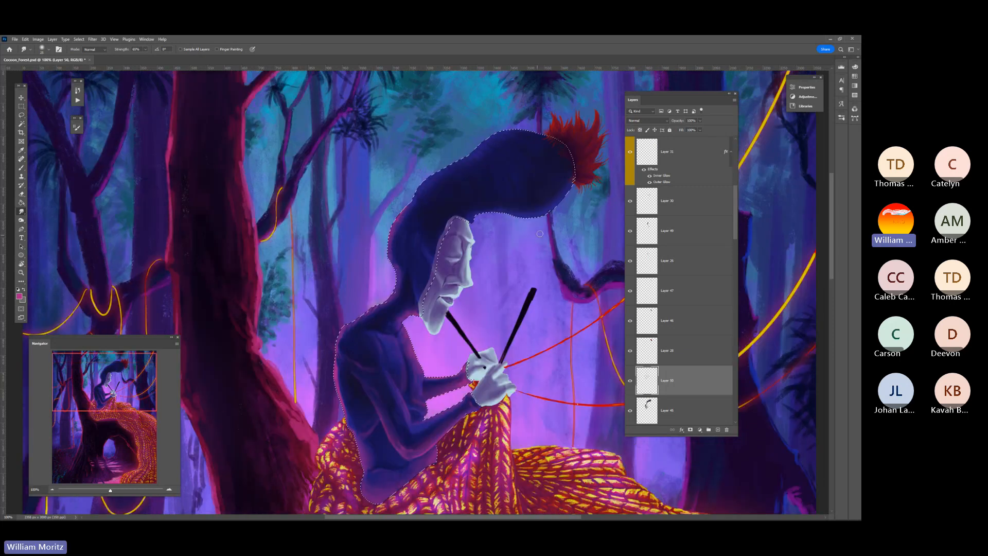
scroll(400, 211, "up", 1)
mouse_move(462, 238)
left_mouse_down()
mouse_move(409, 268)
mouse_move(427, 277)
left_mouse_up()
key("b")
key("bracketleft")
key("bracketleft")
key("bracketleft")
key("bracketleft")
key("bracketleft")
key("bracketleft")
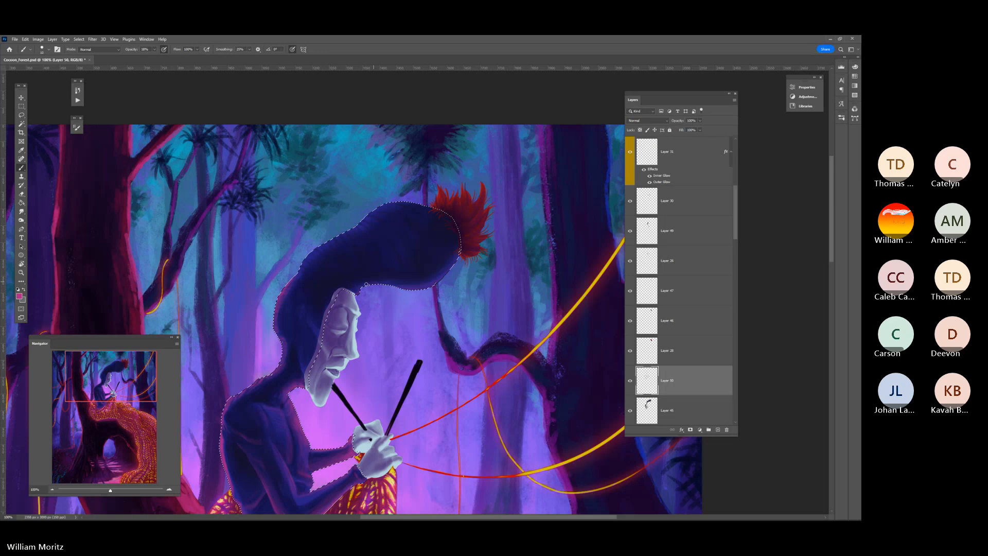
left_click_drag(351, 290, 406, 292)
Build up pink reflected light along the hair's underside toward the red tuft, enlarging the brush between strokes
key("bracketright")
key("bracketright")
key("bracketright")
key("bracketright")
key("bracketright")
key("bracketright")
mouse_move(444, 266)
left_mouse_down()
mouse_move(424, 287)
mouse_move(457, 240)
mouse_move(403, 287)
left_mouse_up()
key("bracketright")
key("bracketright")
key("bracketright")
key("bracketright")
key("bracketright")
key("bracketright")
key("bracketright")
mouse_move(453, 261)
left_mouse_down()
mouse_move(381, 245)
mouse_move(450, 251)
mouse_move(378, 279)
mouse_move(413, 230)
mouse_move(427, 276)
mouse_move(451, 271)
mouse_move(420, 289)
mouse_move(454, 271)
mouse_move(425, 290)
mouse_move(465, 251)
mouse_move(396, 293)
mouse_move(418, 292)
mouse_move(396, 286)
mouse_move(446, 275)
mouse_move(382, 287)
mouse_move(425, 294)
left_mouse_up()
Reduce the brush size and blend the pink light beneath the hair with the Smudge tool
key("bracketleft")
key("bracketleft")
key("bracketleft")
key("bracketleft")
key("bracketleft")
key("bracketleft")
key("bracketleft")
key("bracketleft")
key("bracketleft")
key("bracketleft")
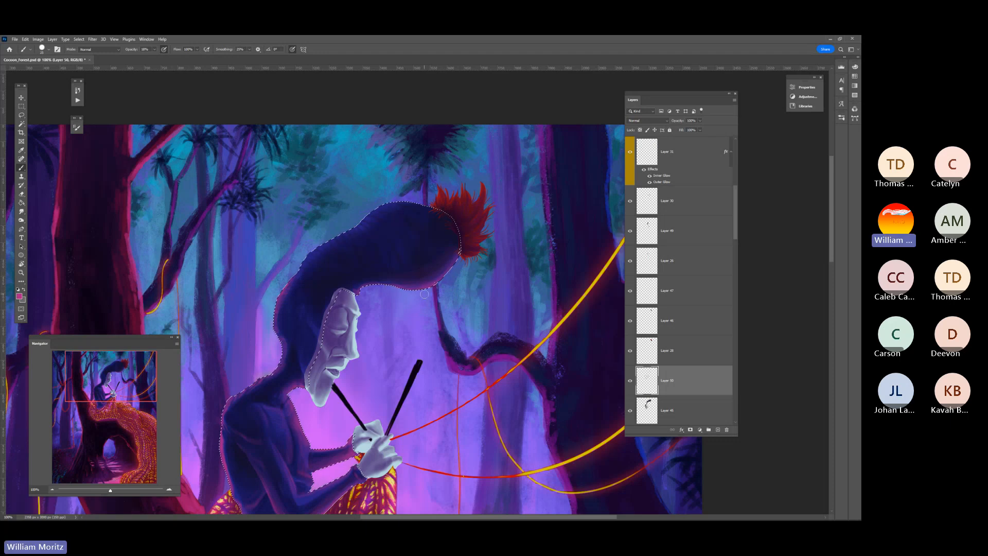
left_click(21, 211)
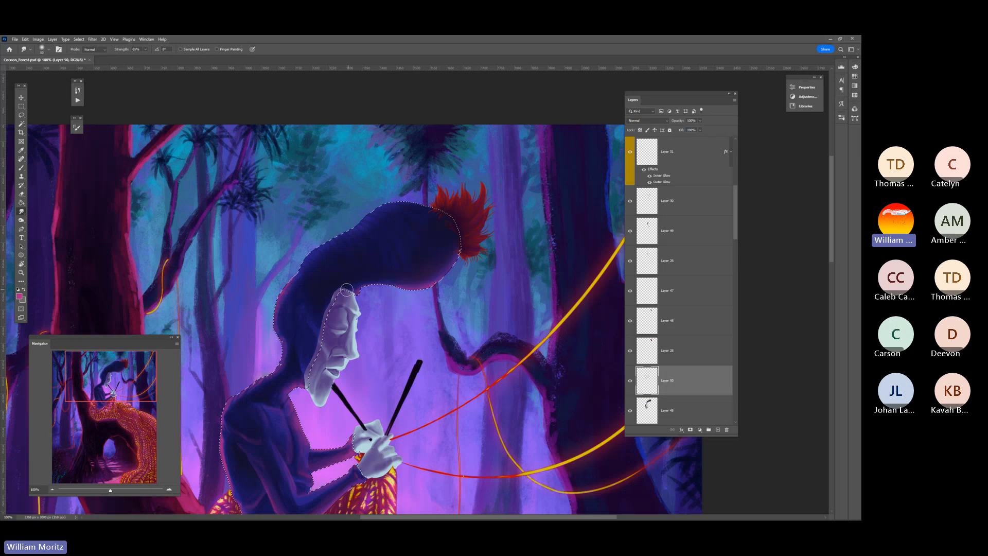
Paint subtle pink light along the hair's upper back edge, varying the brush size, and soften it with the Smudge tool
key("b")
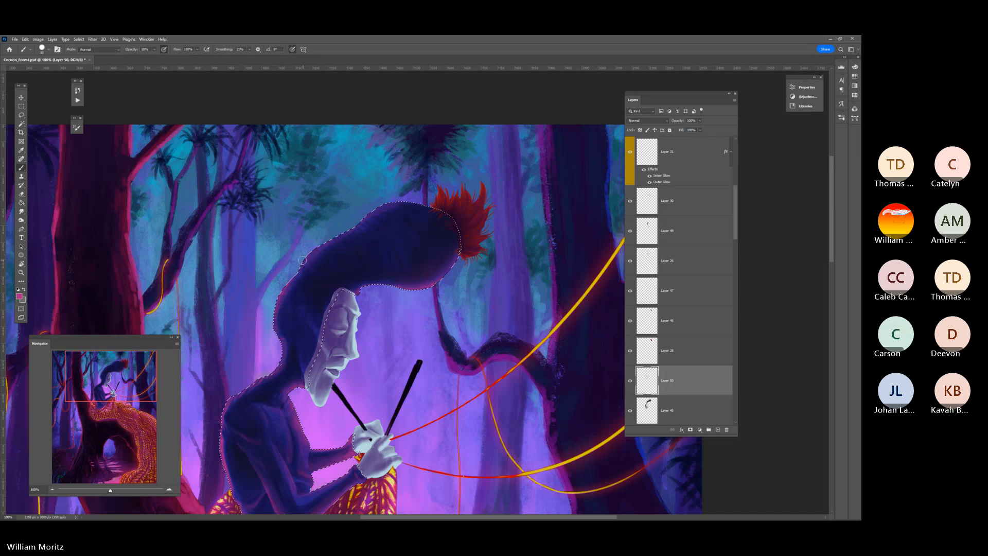
key("bracketleft")
key("bracketleft")
key("bracketleft")
key("bracketleft")
key("bracketleft")
key("bracketright")
key("bracketright")
key("bracketright")
key("bracketright")
left_click(21, 212)
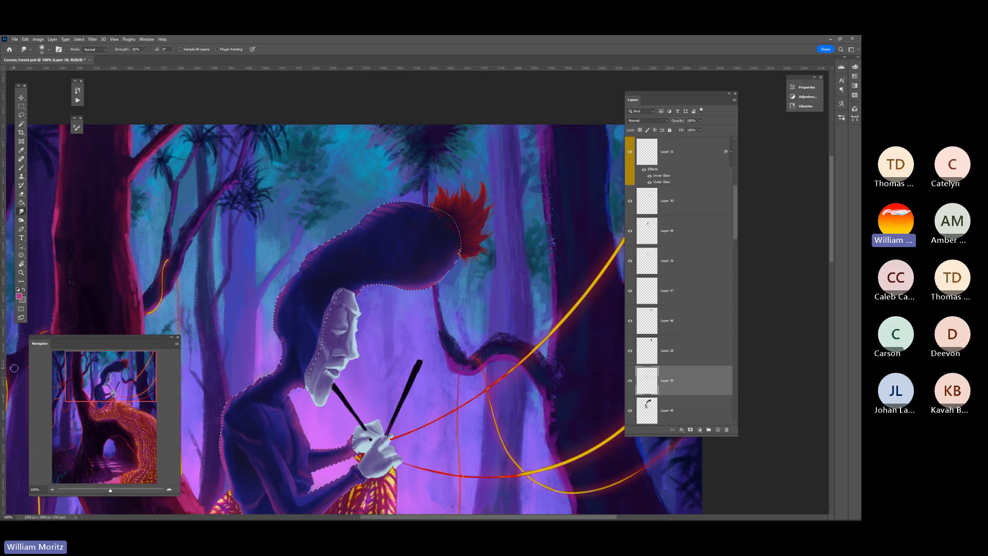
Switch to a large Soft Round brush and add a soft pink glow over the top of the hair
key("b")
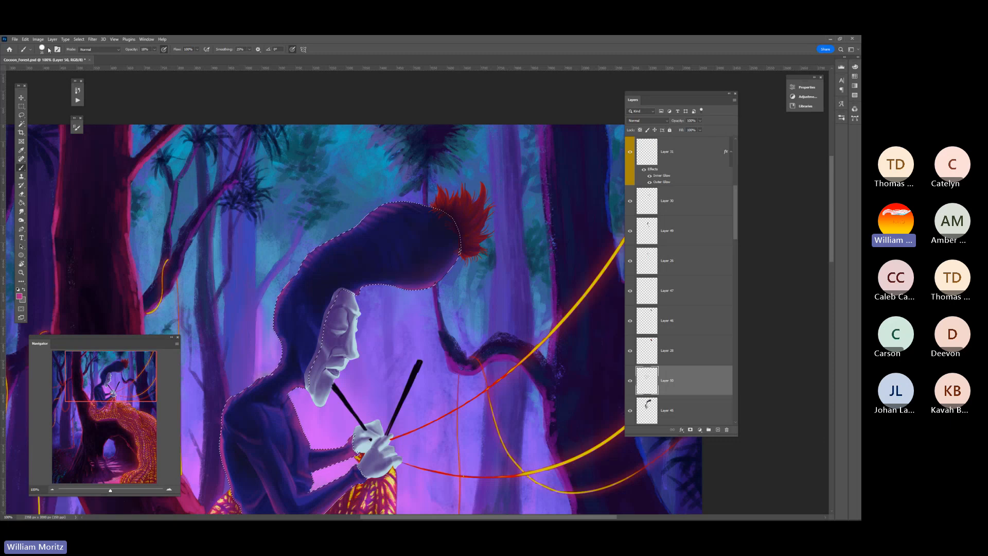
left_click(49, 50)
left_click(51, 141)
left_click(153, 95)
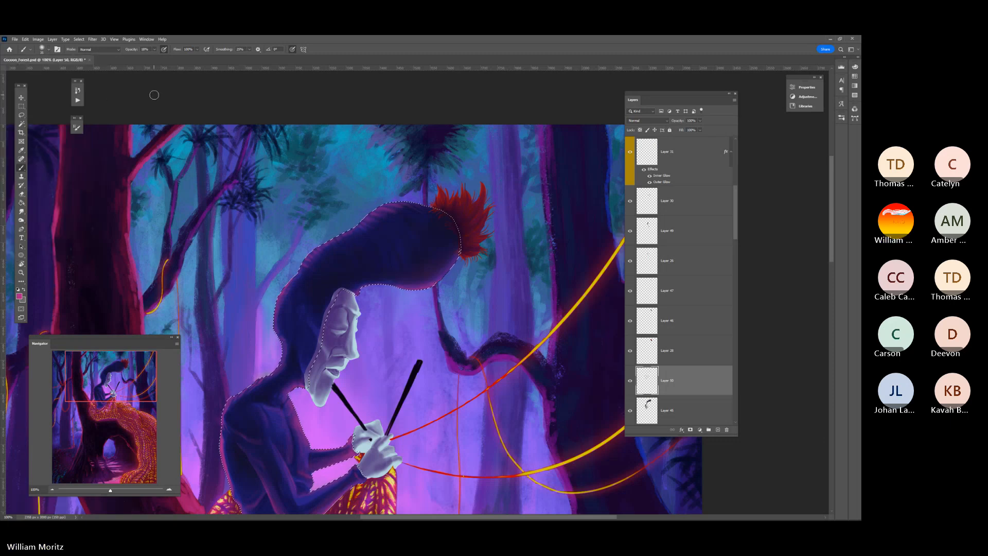
left_click(154, 50)
left_click(181, 93)
key("bracketright")
key("bracketright")
key("bracketright")
key("bracketright")
key("bracketright")
key("bracketright")
key("bracketright")
key("bracketright")
key("bracketright")
key("bracketright")
key("bracketright")
key("bracketright")
key("bracketright")
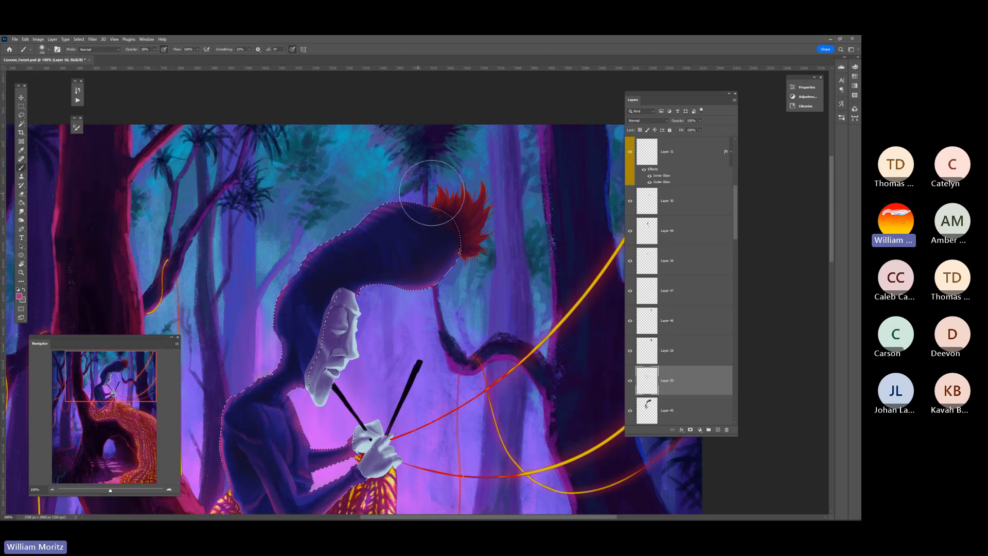
key("bracketright")
key("bracketright")
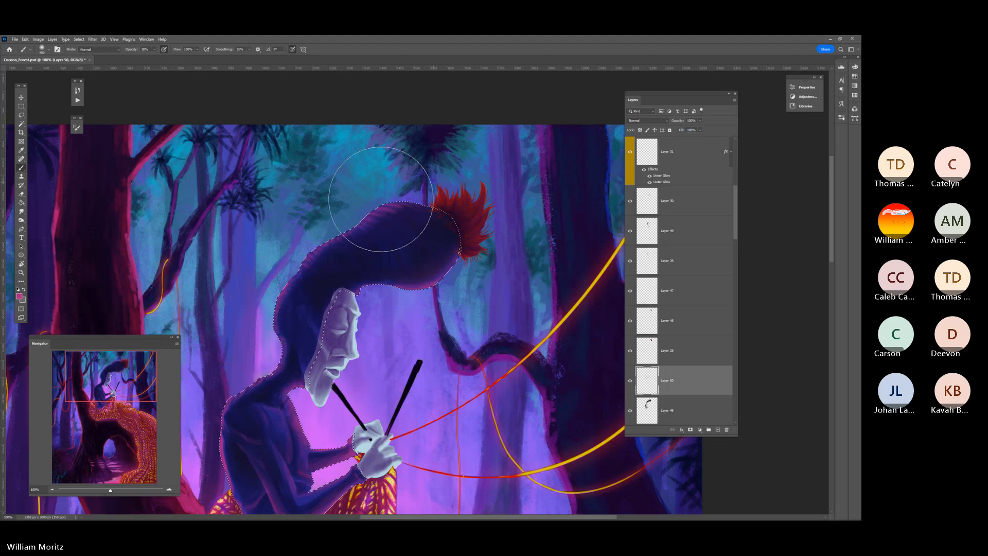
key("bracketright")
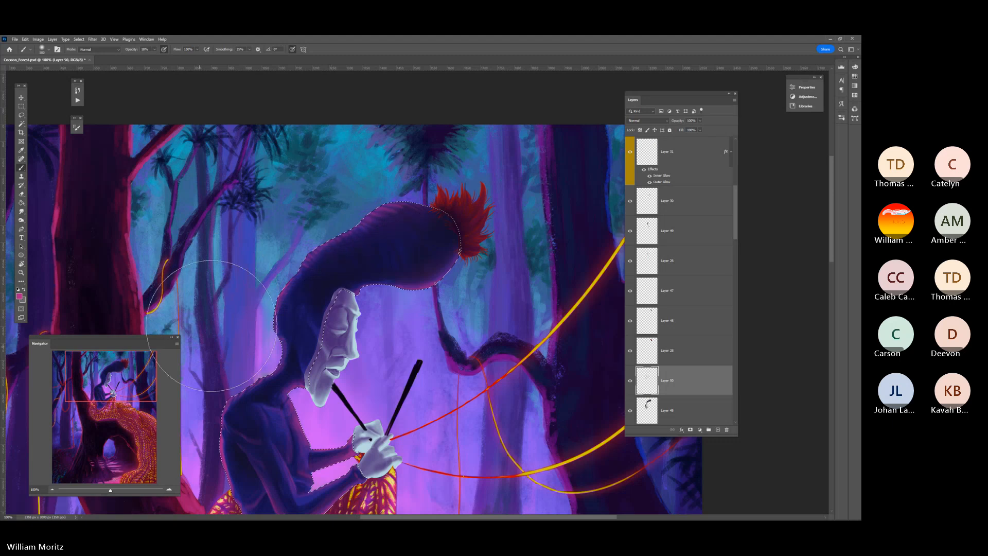
Add a soft pink glow along the back of the head with a smaller brush and blend it with the Smudge tool
key("bracketleft")
key("bracketleft")
key("bracketleft")
key("bracketleft")
key("bracketleft")
key("bracketright")
key("bracketleft")
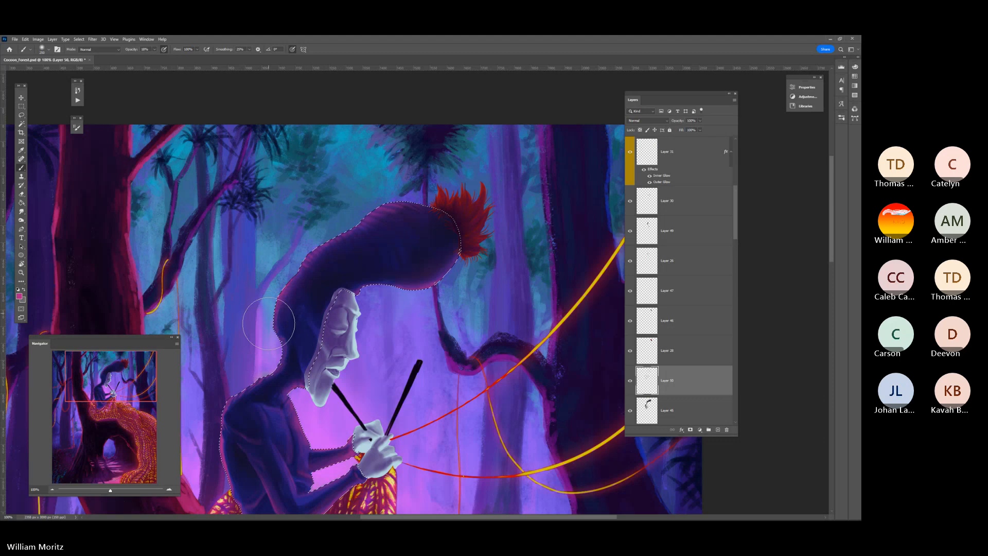
key("bracketleft")
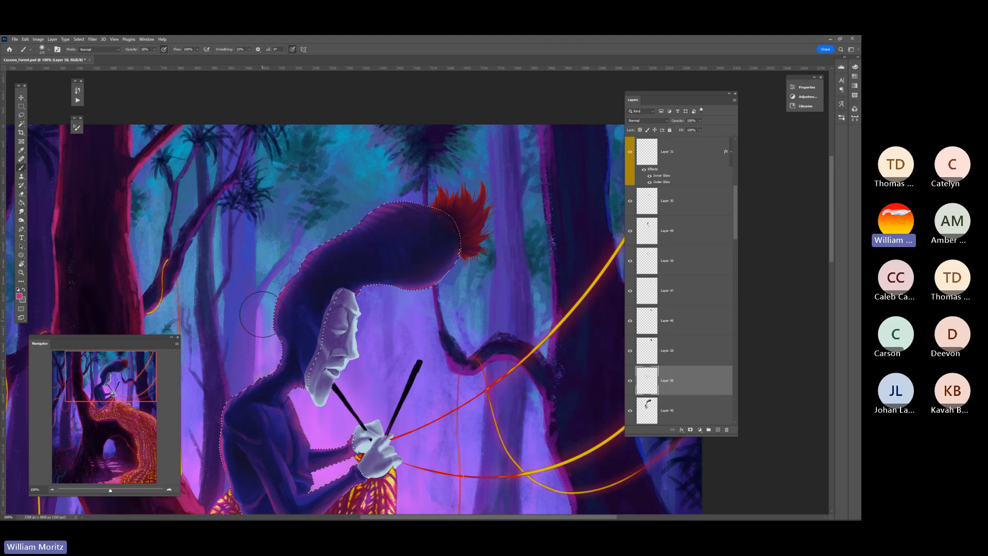
left_click(21, 211)
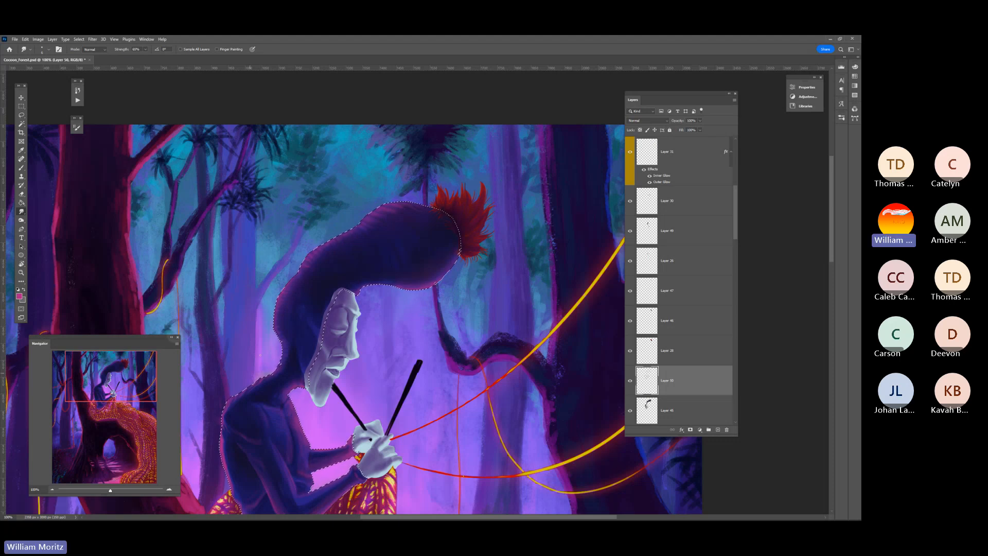
Deselect the figure's silhouette and view the whole painting
key("z")
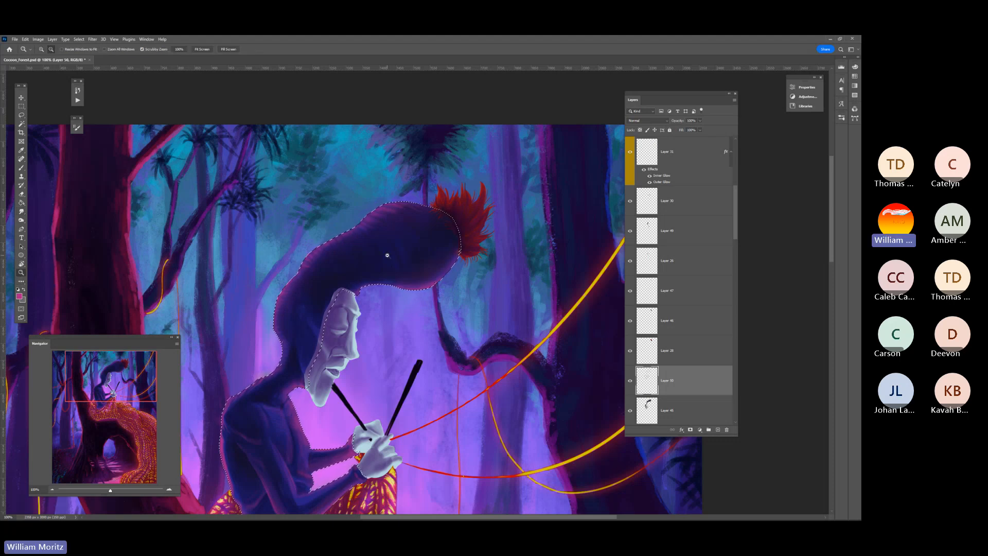
left_click(387, 254, "alt")
key("ctrl+d")
key("m")
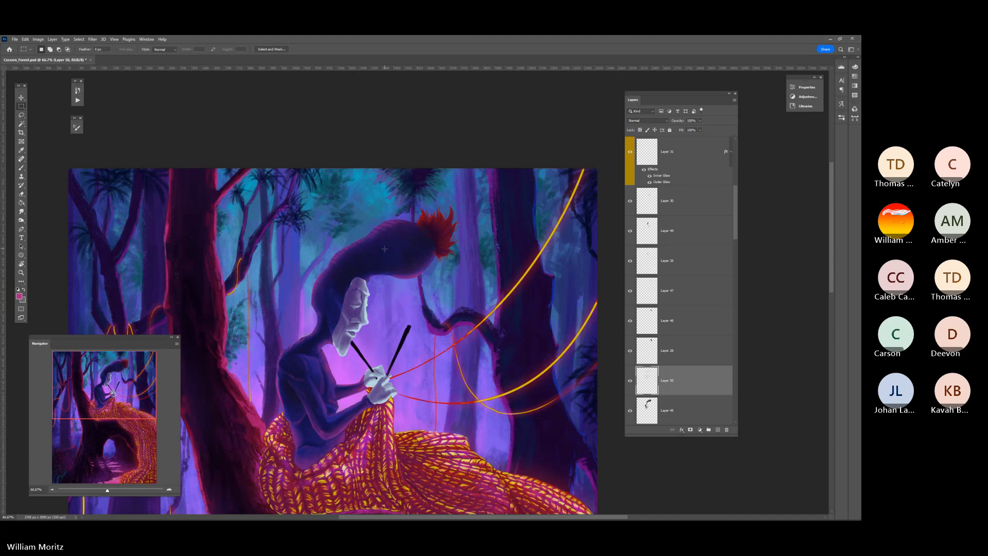
scroll(384, 249, "down", 1)
key("z")
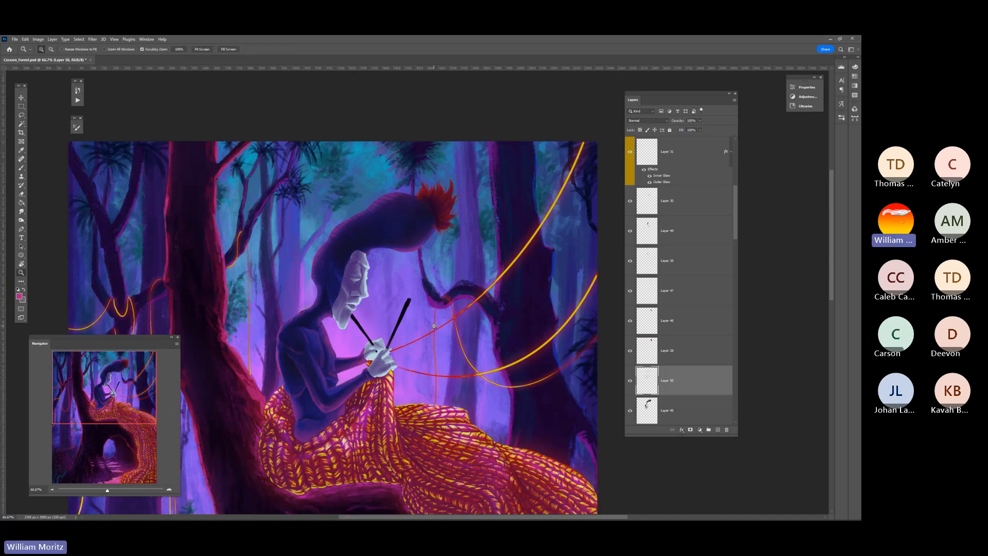
left_click(434, 325, "alt")
left_click(453, 314, "alt")
left_click(465, 303, "alt")
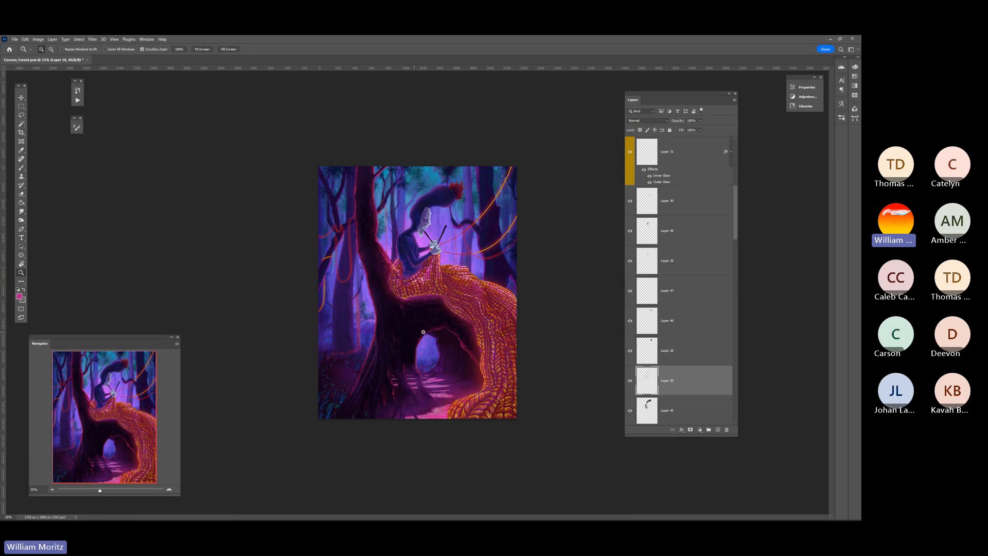
Hide and restore the figure's pink light layer and the shading layer below it to compare the painting stages
left_click(630, 381)
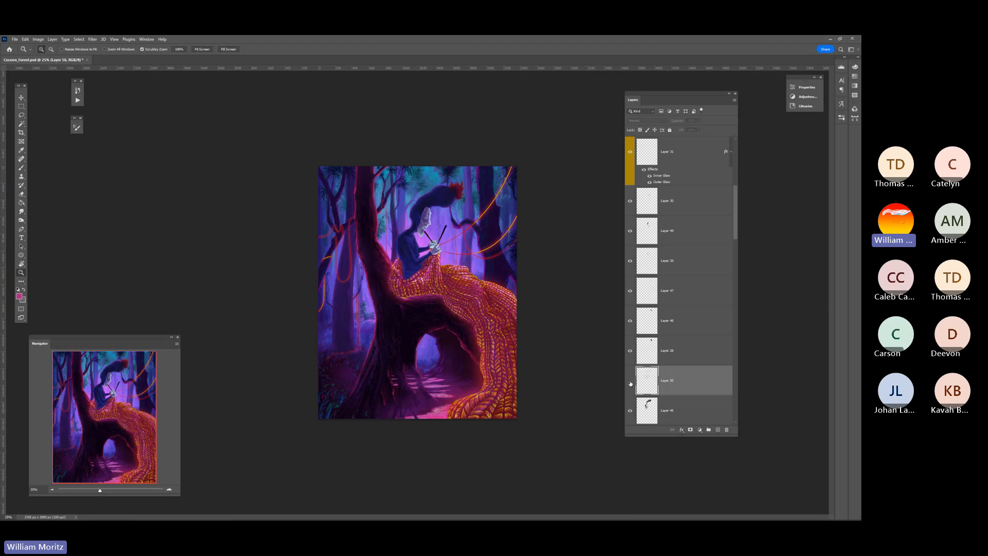
left_click(630, 380)
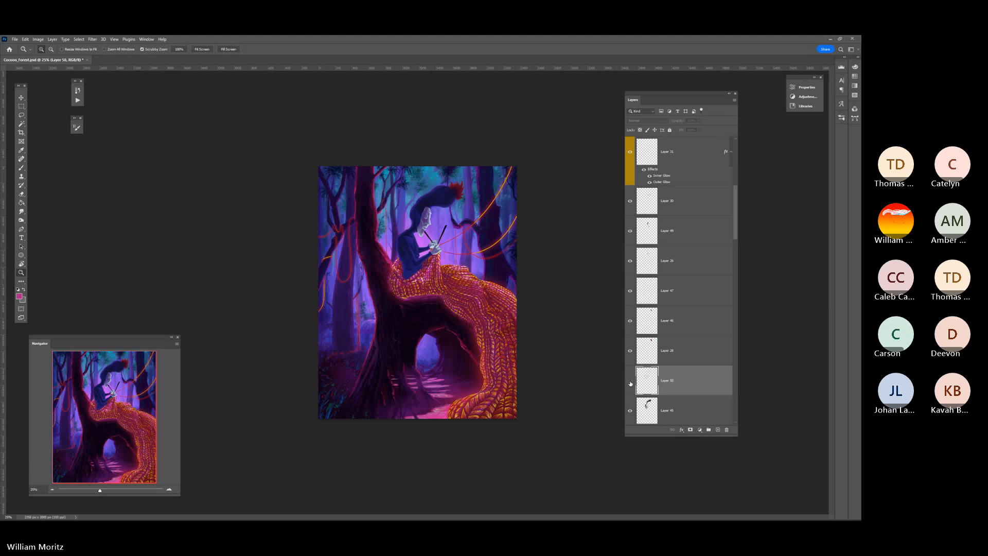
left_click_drag(631, 412, 630, 383)
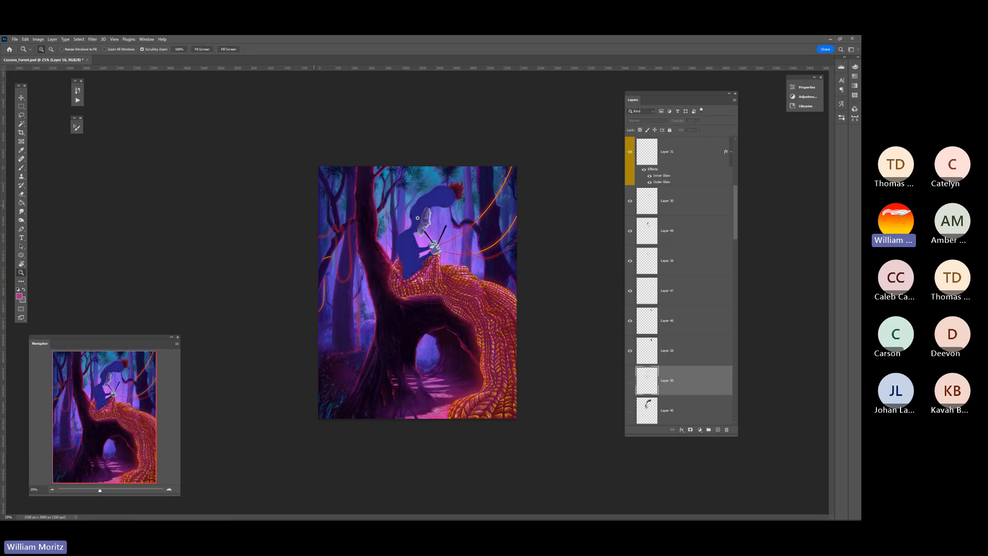
left_click(412, 200)
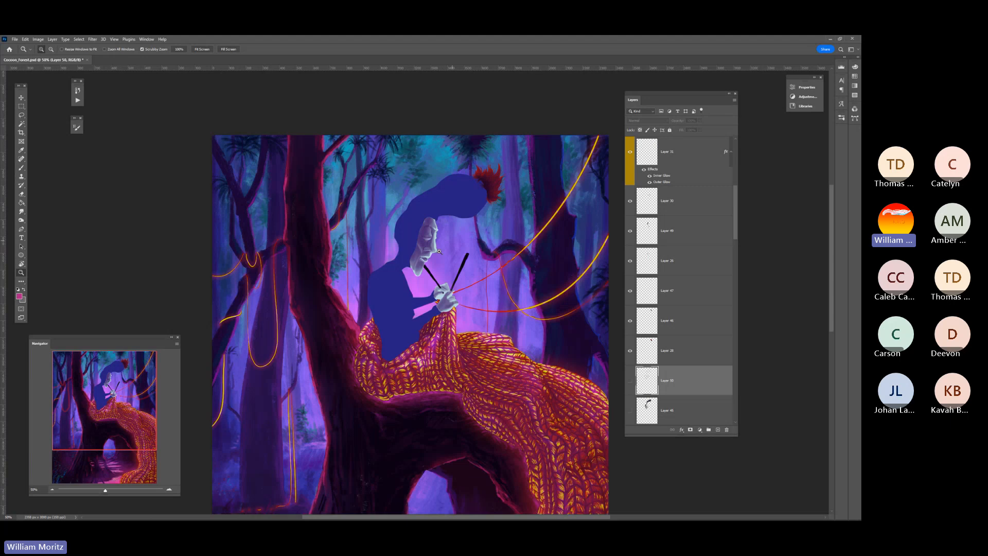
left_click(630, 410)
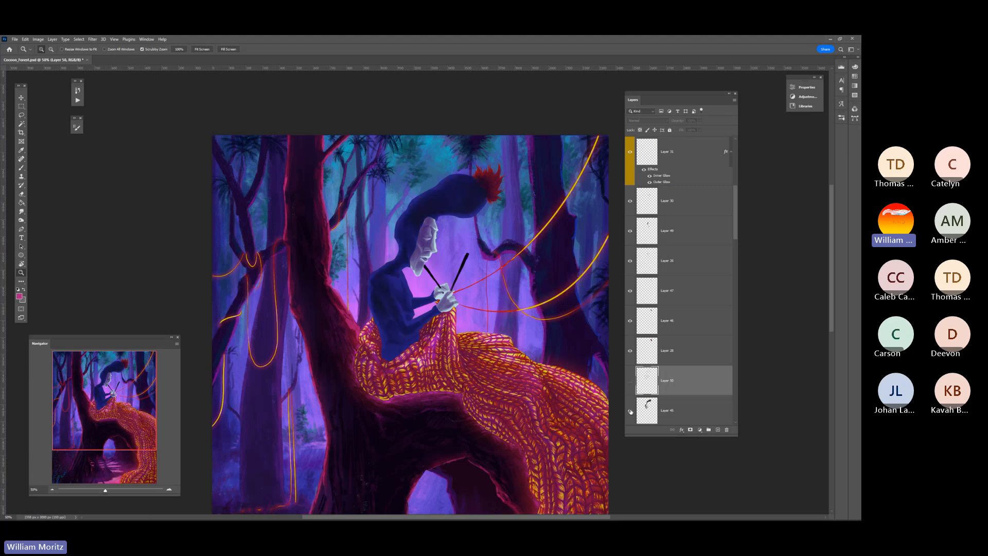
left_click(630, 381)
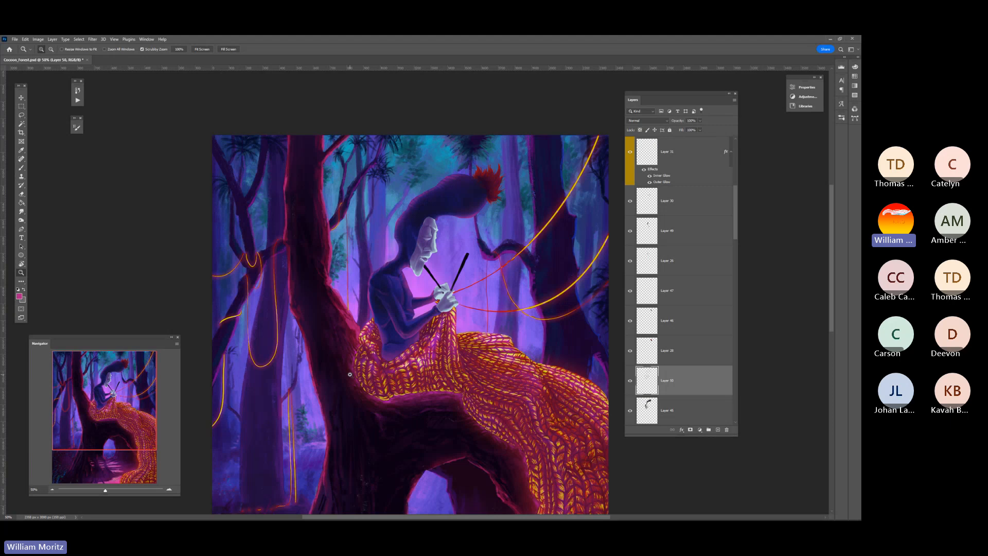
Pick the layer holding the face and hands and load its outline as a selection
key("v")
left_click(422, 248, "ctrl")
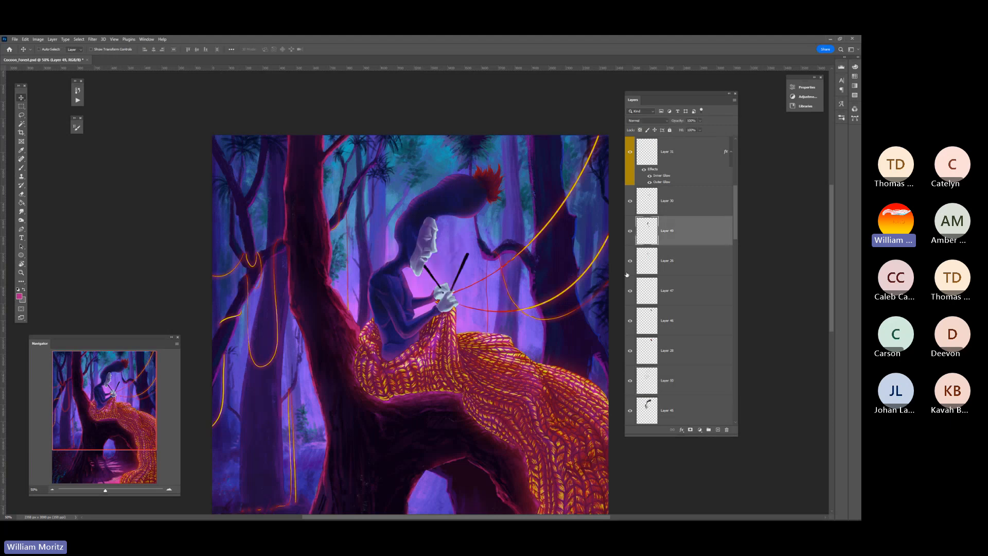
left_click(646, 231, "ctrl")
key("z")
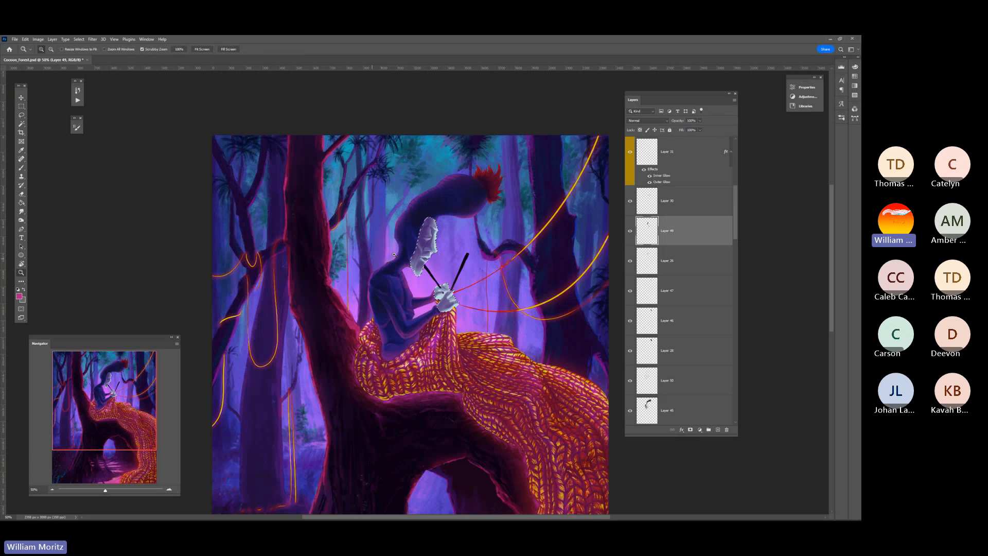
left_click_drag(408, 247, 503, 250)
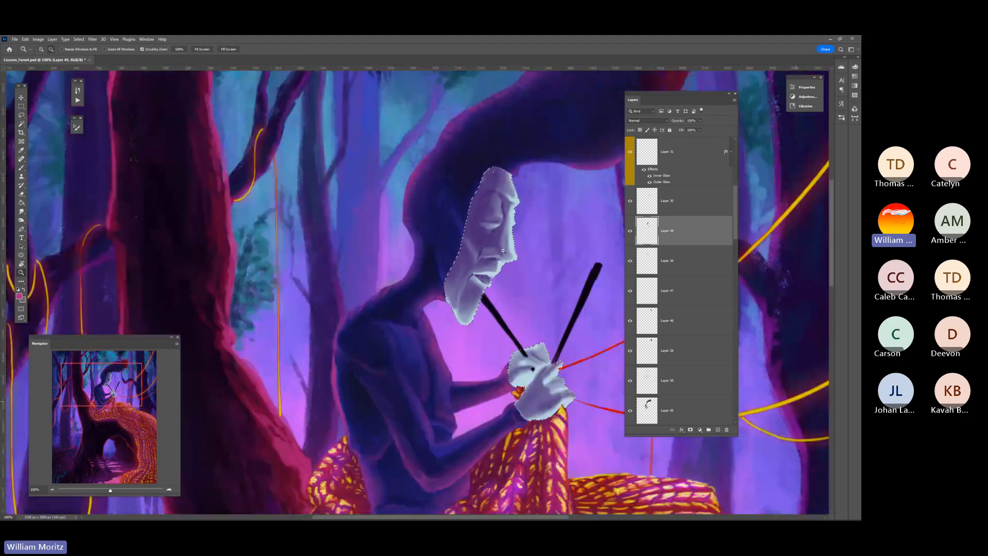
left_click(503, 250, "alt")
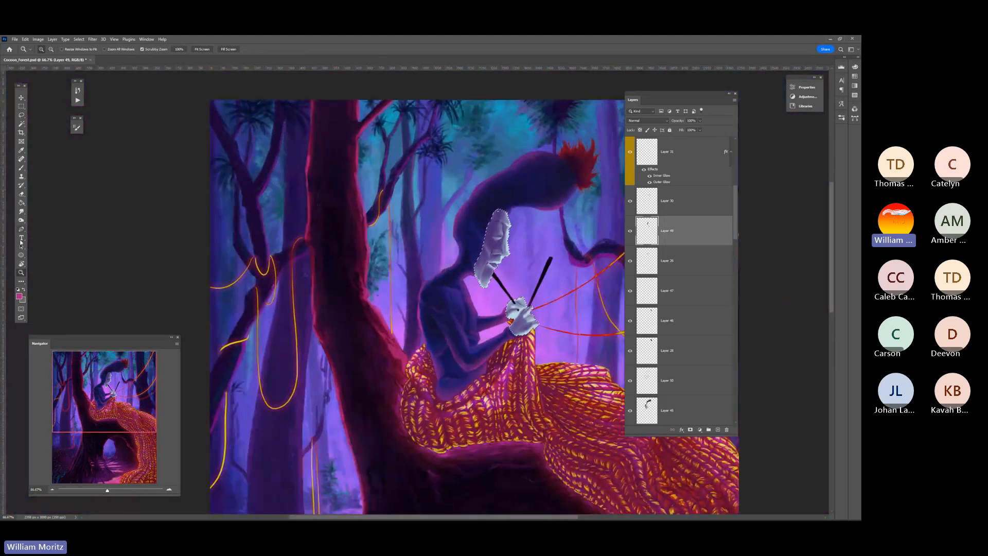
Sample a darker pink from the painting and add a new layer above the face and hands layer
key("o")
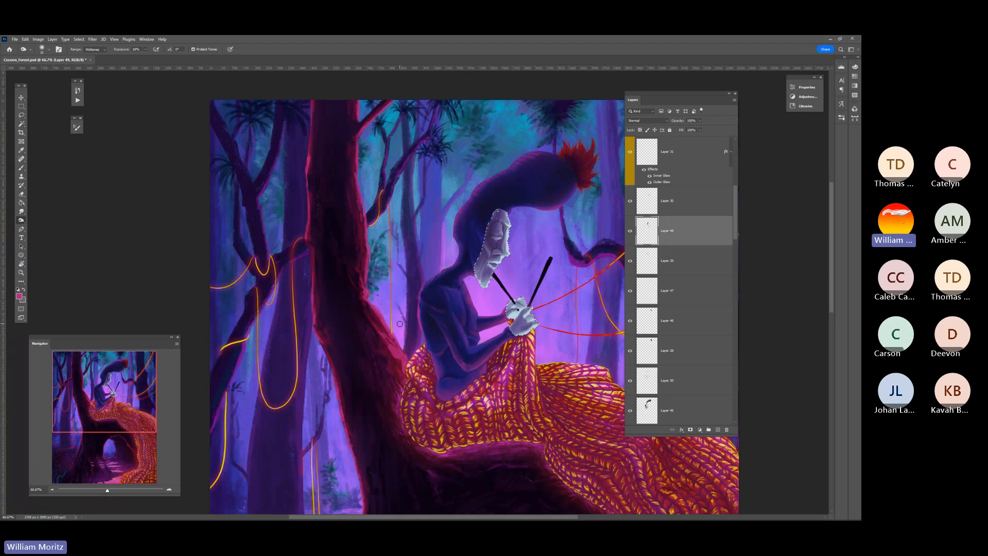
key("i")
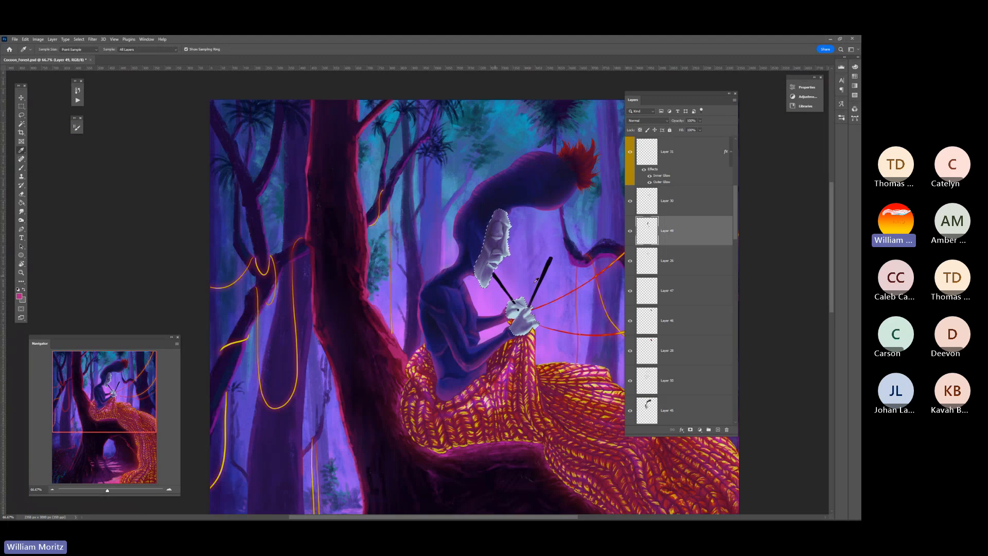
scroll(346, 510, "right", 5)
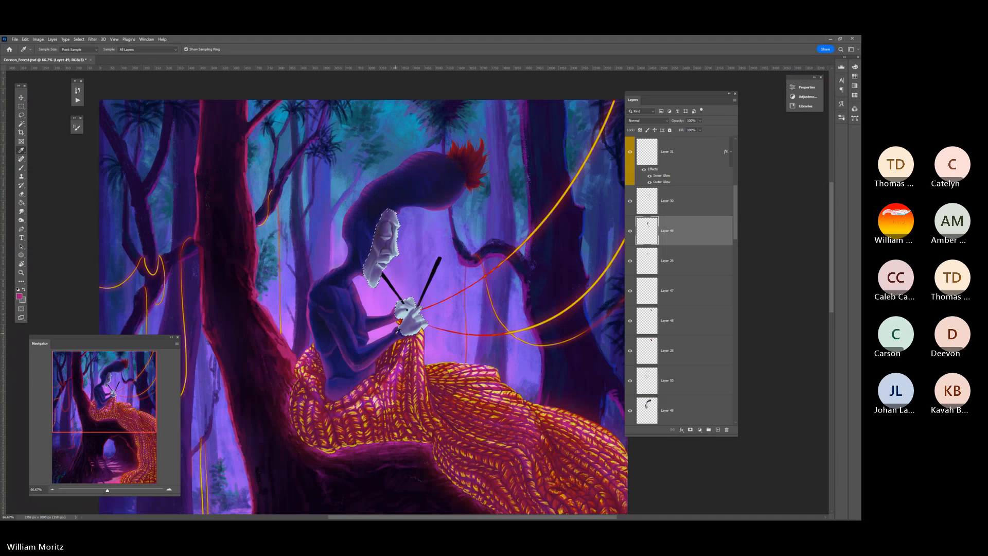
key("b")
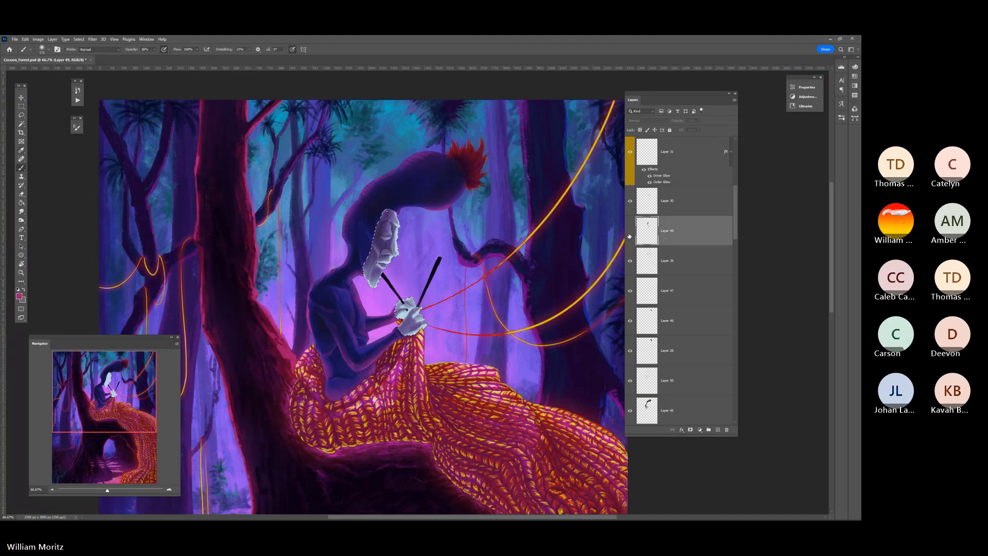
left_click(630, 230)
left_click(630, 231)
left_click(717, 429)
Set up a Hard Round brush with a higher opacity for painting on the selected face and hands
left_click(23, 272)
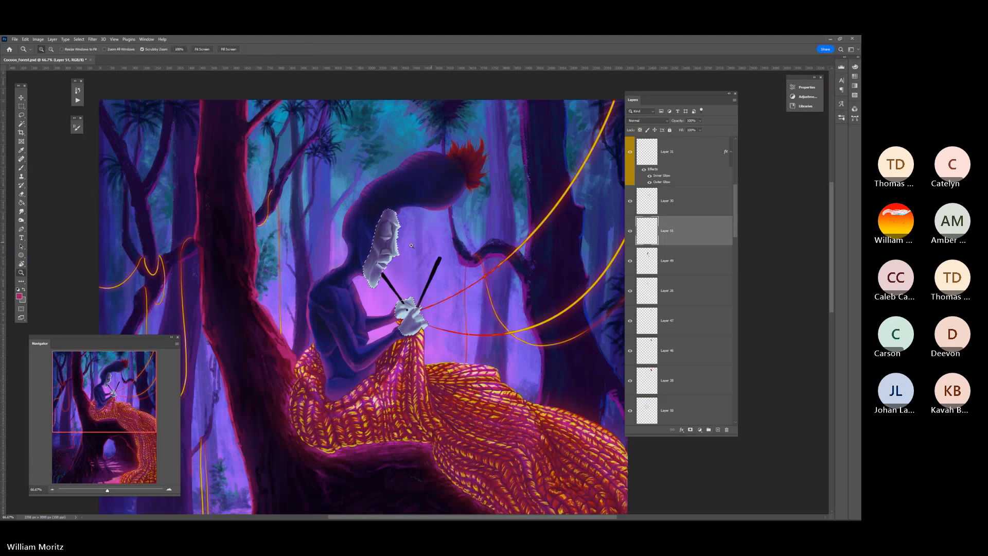
left_click_drag(378, 247, 440, 248)
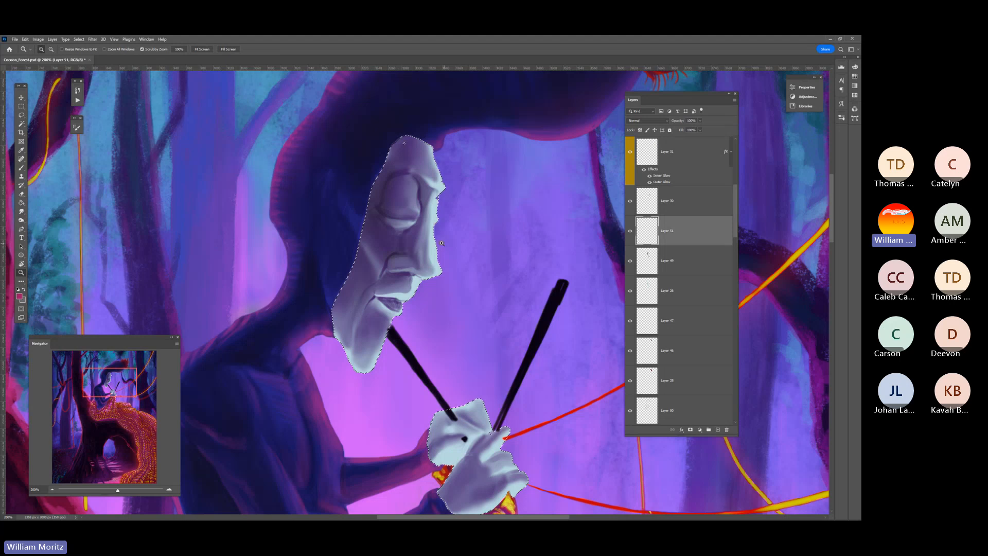
key("b")
left_click(154, 50)
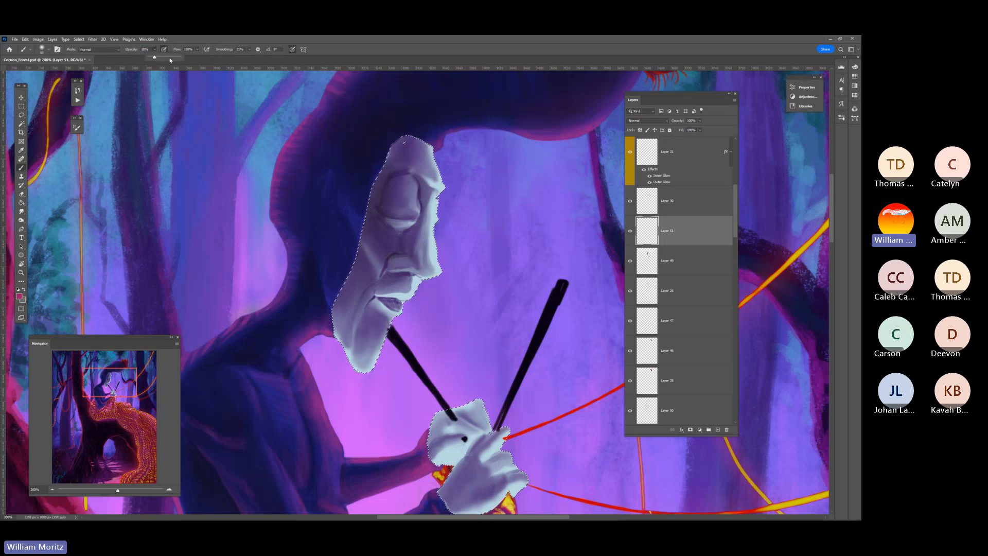
left_click(169, 57)
left_click(45, 49)
left_click(54, 157)
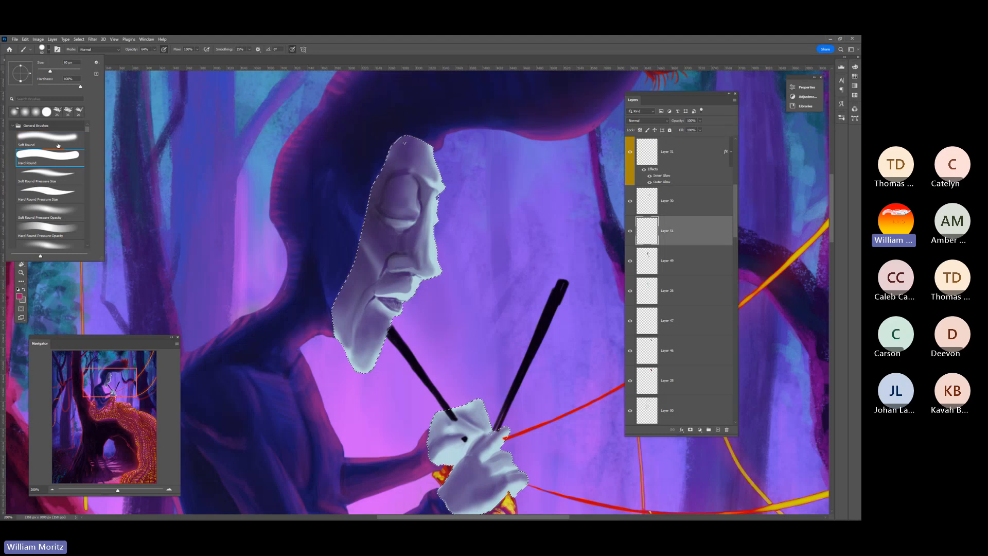
left_click(198, 38)
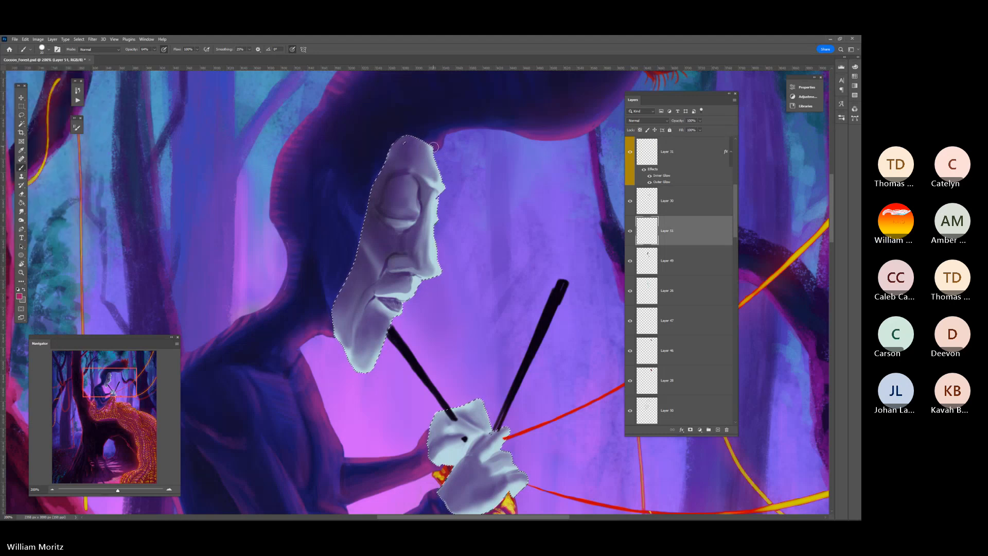
Paint a thin dark pink rim of light along the front edge of the forehead and nose bridge with a smaller brush
key("bracketleft")
key("bracketleft")
key("bracketleft")
key("bracketleft")
key("bracketleft")
key("bracketleft")
left_click_drag(433, 147, 438, 178)
left_click_drag(435, 200, 440, 272)
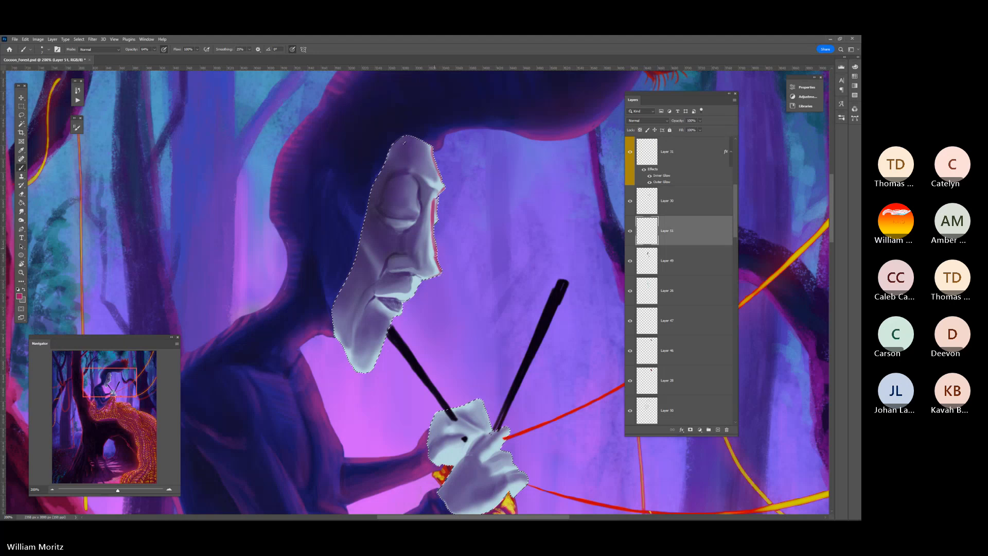
Add pink light around the brow ridge and the forehead edge, varying the brush size
key("bracketright")
key("bracketright")
key("bracketright")
key("bracketleft")
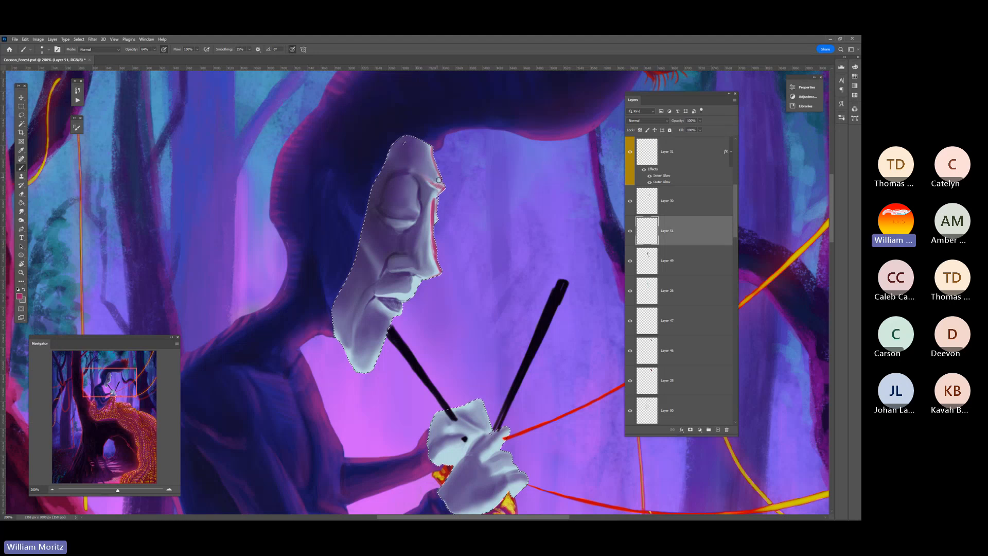
key("bracketright")
key("bracketright")
key("bracketright")
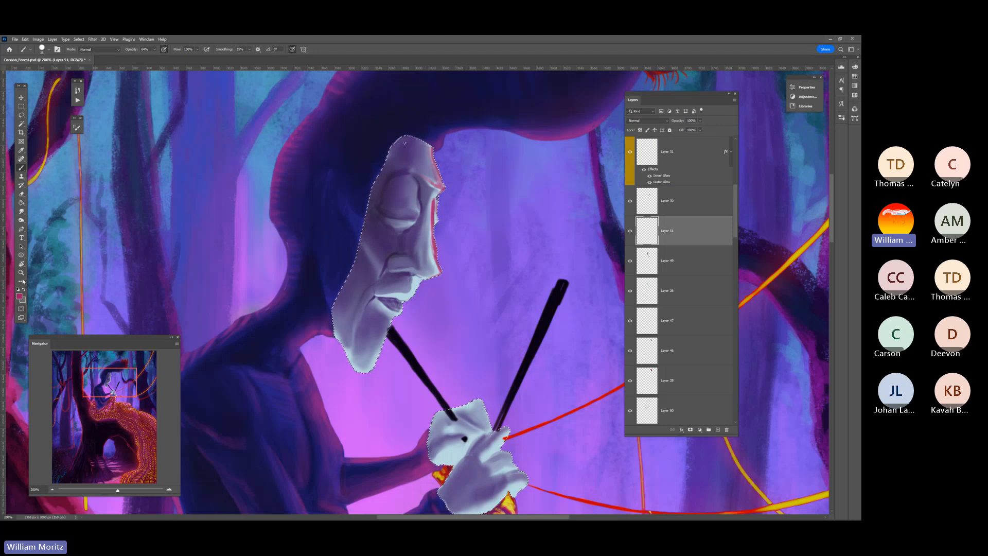
Paint fine pink reflected light beneath the tip of the nose and down the front of the upper lip
key("z")
left_click(372, 245, "alt")
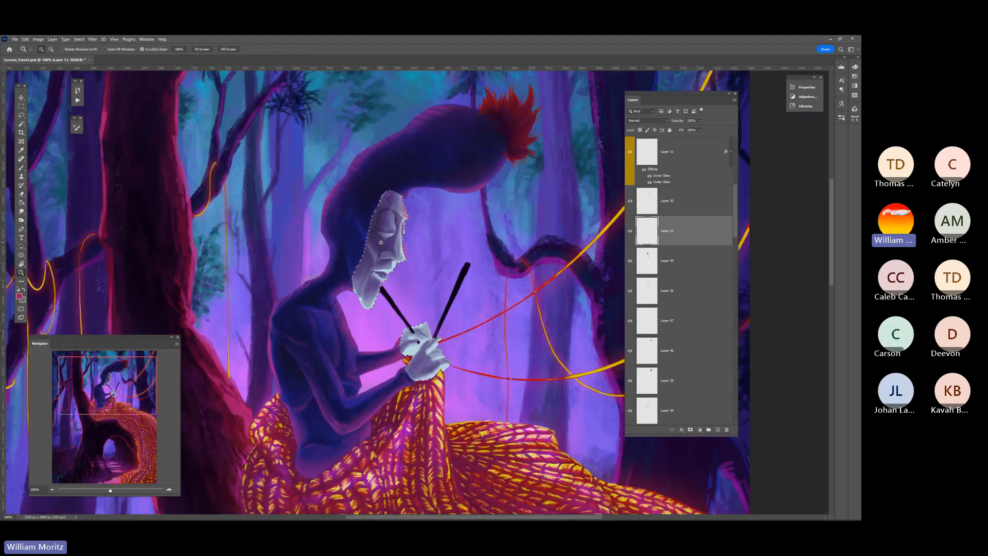
left_click(394, 278)
left_click(395, 278)
key("b")
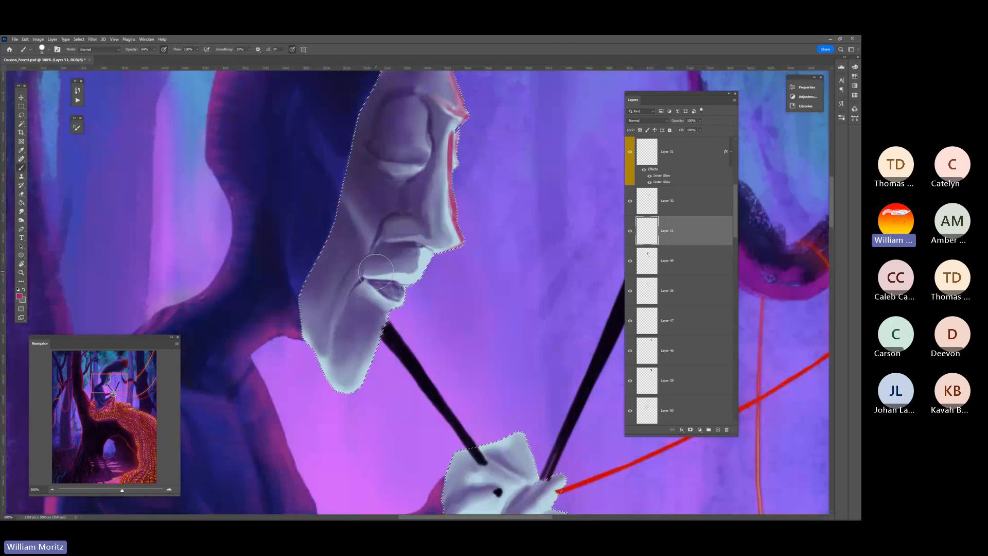
key("bracketleft")
key("bracketleft")
left_click_drag(429, 251, 428, 266)
left_click_drag(453, 248, 433, 251)
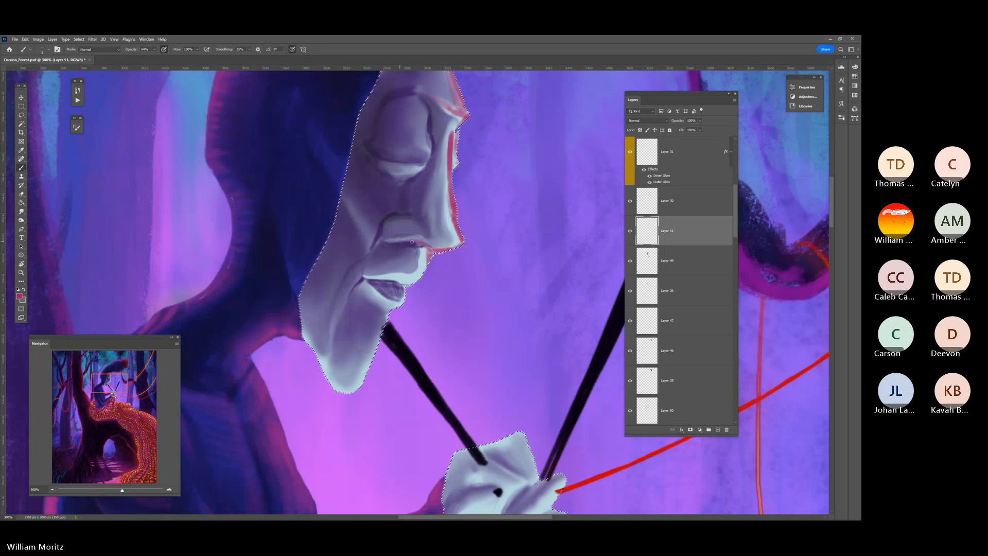
Paint pink accents around the nostril and along the line of the upper lip
mouse_move(405, 238)
left_mouse_down()
mouse_move(384, 238)
mouse_move(419, 236)
left_mouse_up()
mouse_move(367, 282)
left_mouse_down()
mouse_move(395, 302)
mouse_move(423, 275)
mouse_move(394, 275)
left_mouse_up()
key("bracketright")
key("bracketright")
key("bracketright")
key("bracketleft")
key("bracketleft")
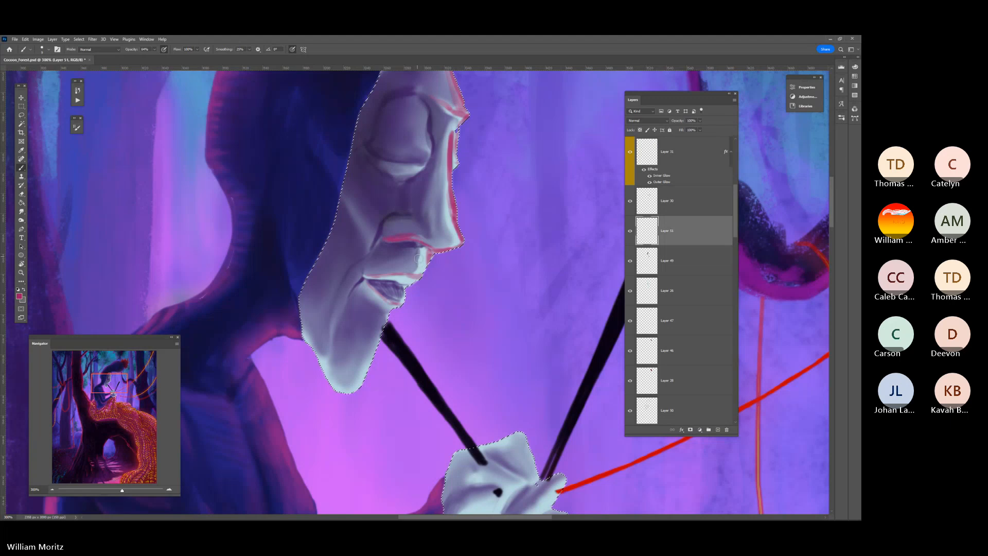
Continue the pink light from the nose to the mouth, the chin crease and the outline of the chin and jaw
left_click_drag(418, 243, 427, 272)
key("bracketright")
key("bracketright")
key("bracketright")
key("bracketright")
mouse_move(369, 286)
left_mouse_down()
mouse_move(387, 293)
mouse_move(349, 288)
mouse_move(339, 396)
mouse_move(390, 317)
mouse_move(348, 392)
mouse_move(282, 317)
mouse_move(343, 390)
mouse_move(327, 382)
mouse_move(325, 330)
mouse_move(329, 355)
mouse_move(317, 328)
mouse_move(313, 355)
mouse_move(301, 325)
left_mouse_up()
key("bracketleft")
key("bracketleft")
key("]")
key("]")
key("]")
key("]")
key("]")
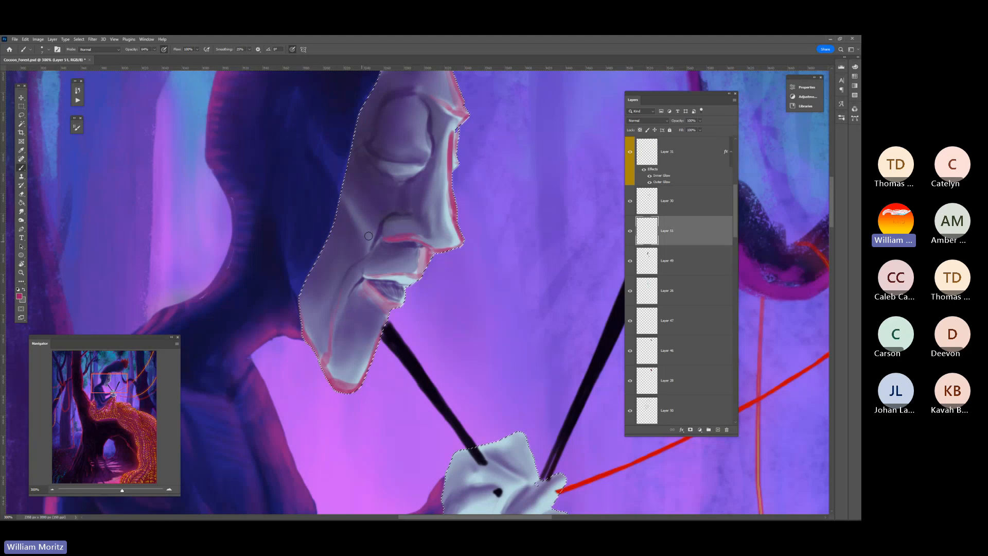
Lower the brush opacity and paint softer pink light on the cheek fold and beneath the eye
left_click_drag(154, 49, 145, 58)
key("]")
left_click_drag(347, 198, 371, 236)
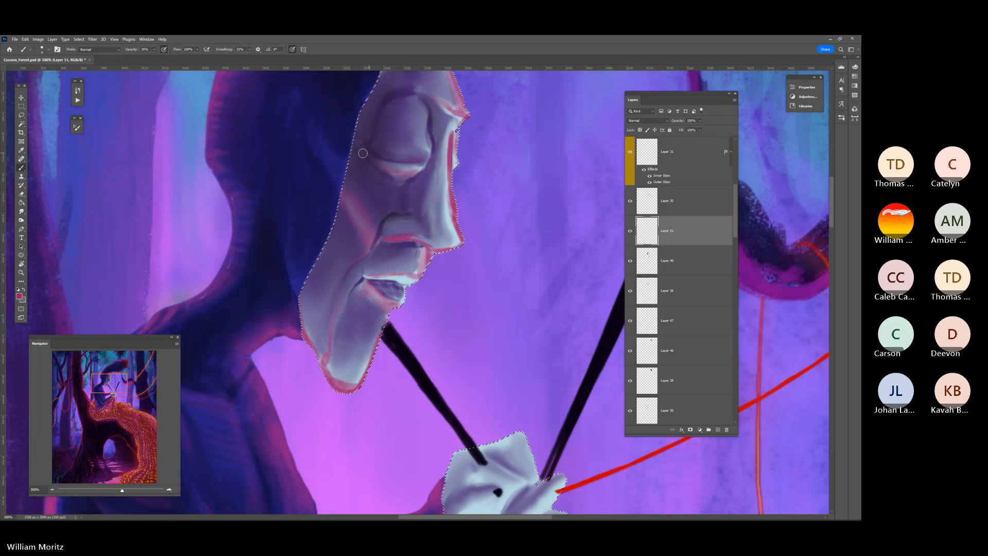
key("bracketright")
key("bracketright")
key("bracketright")
key("bracketright")
key("bracketright")
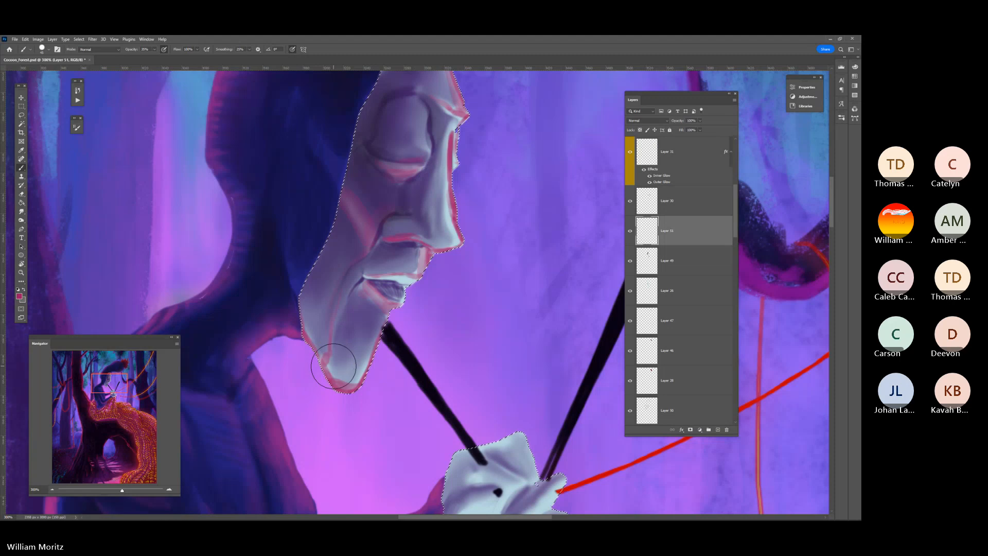
Glaze faint pink over the brow, nose bridge, nose tip and upper lip
left_click(21, 272)
left_click(337, 243, "alt")
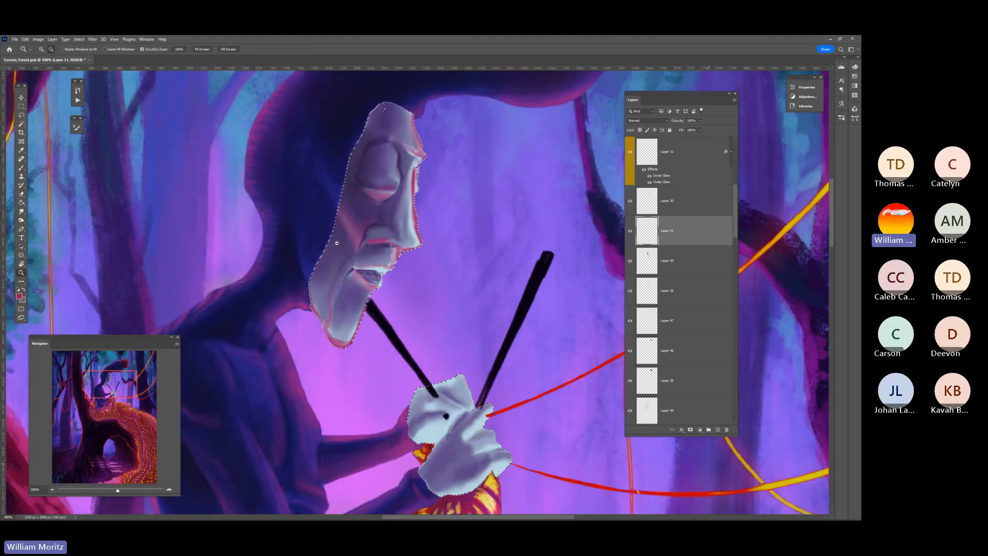
key("b")
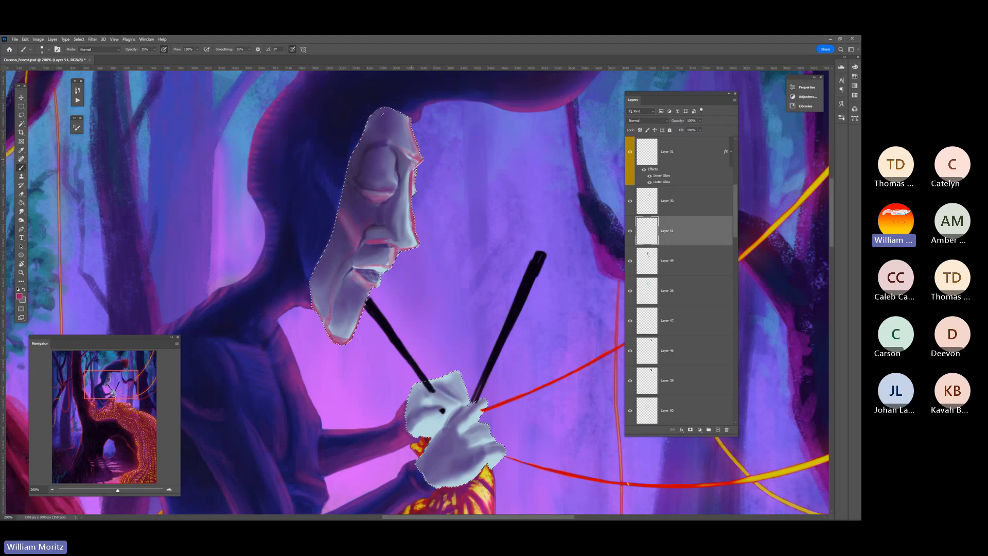
key("bracketright")
key("bracketright")
key("bracketright")
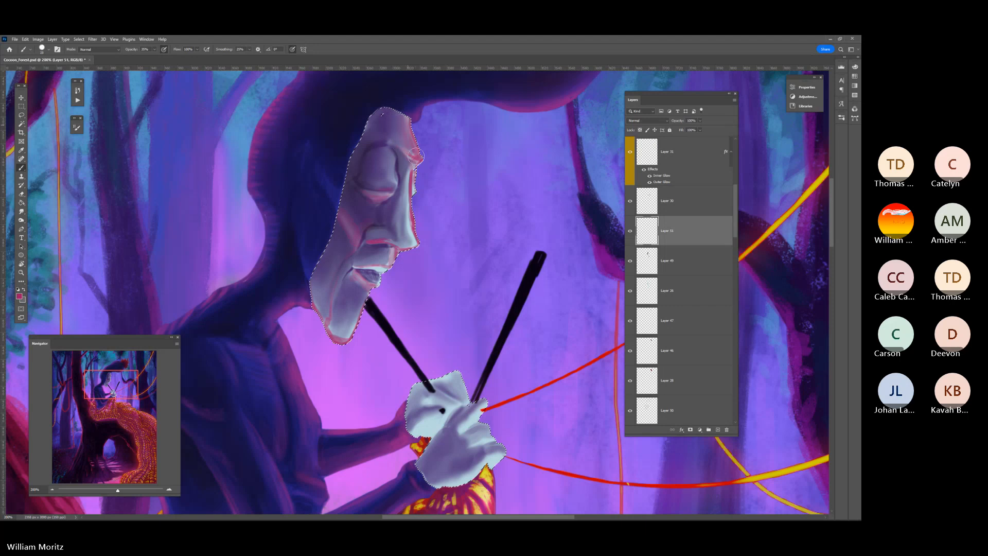
left_click_drag(410, 178, 411, 234)
key("bracketleft")
key("bracketleft")
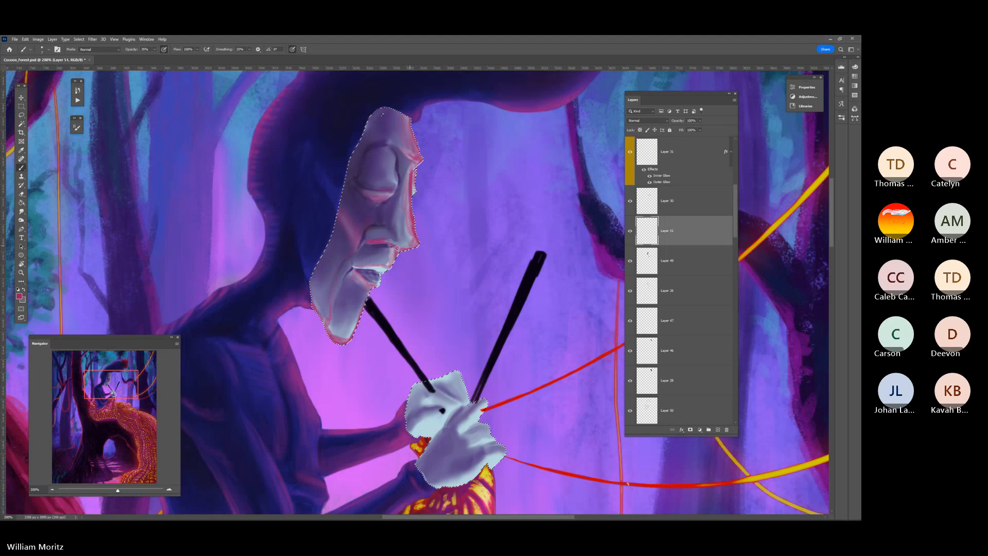
left_click_drag(411, 245, 388, 266)
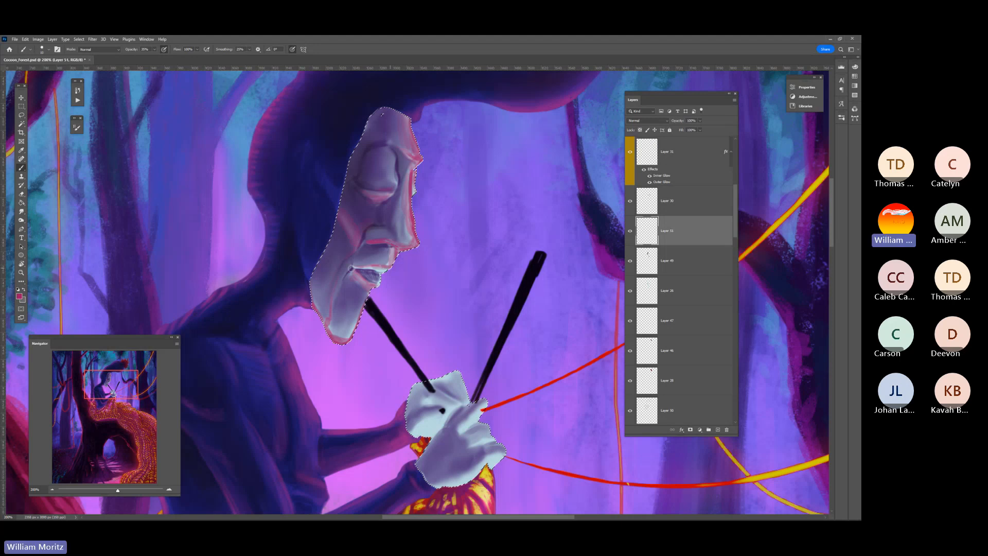
Glaze broad translucent pink strokes over the chin, jaw and lower cheek with a larger brush
key("bracketright")
key("bracketright")
key("bracketright")
key("bracketright")
key("bracketright")
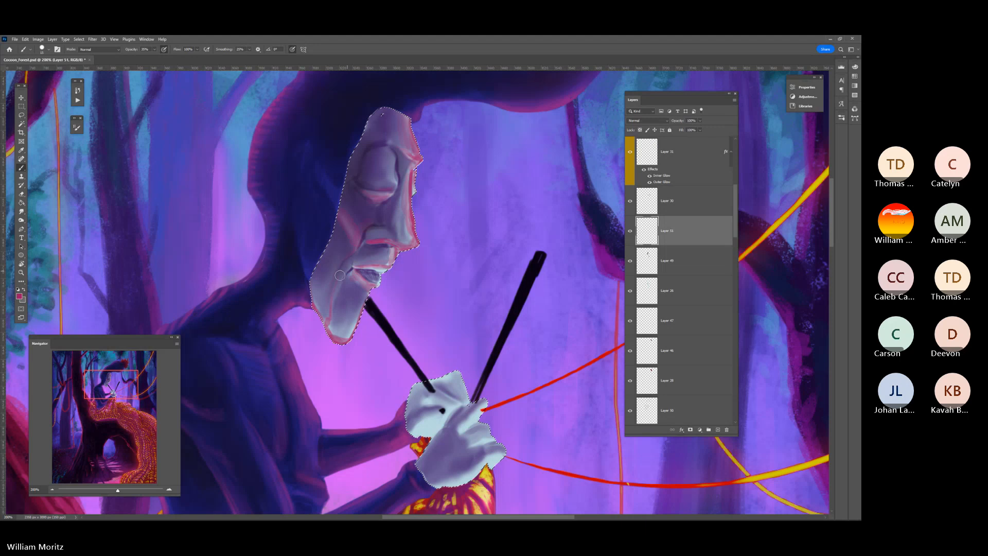
key("bracketright")
key("bracketright")
mouse_move(358, 318)
left_mouse_down()
mouse_move(318, 308)
mouse_move(336, 331)
mouse_move(339, 270)
mouse_move(341, 330)
mouse_move(365, 282)
mouse_move(341, 331)
left_mouse_up()
key("bracketleft")
mouse_move(326, 251)
left_mouse_down()
mouse_move(312, 320)
mouse_move(324, 243)
mouse_move(318, 308)
left_mouse_up()
mouse_move(343, 227)
left_mouse_down()
mouse_move(310, 291)
mouse_move(328, 312)
left_mouse_up()
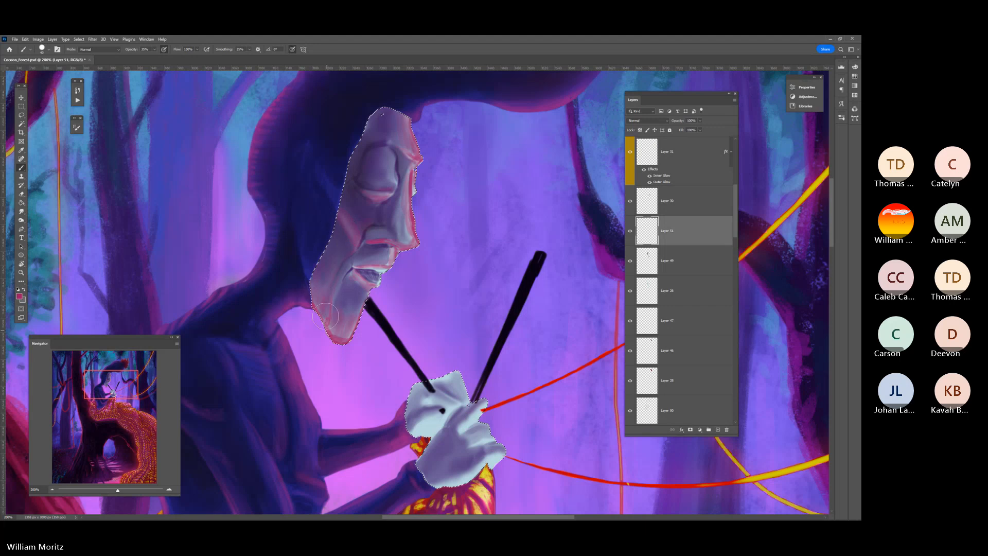
left_click_drag(337, 243, 318, 277)
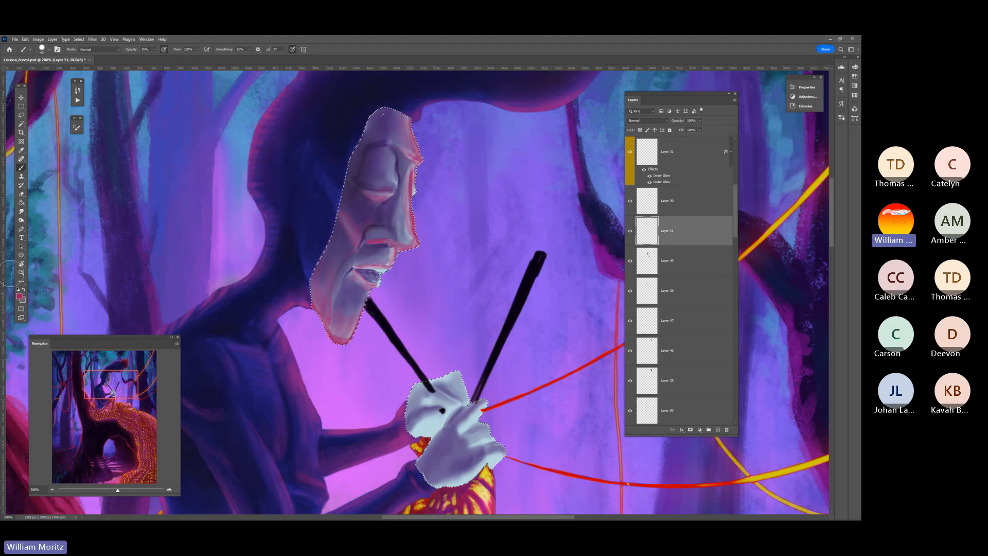
Blend the pink light at the forehead with the Smudge tool
left_click(21, 210)
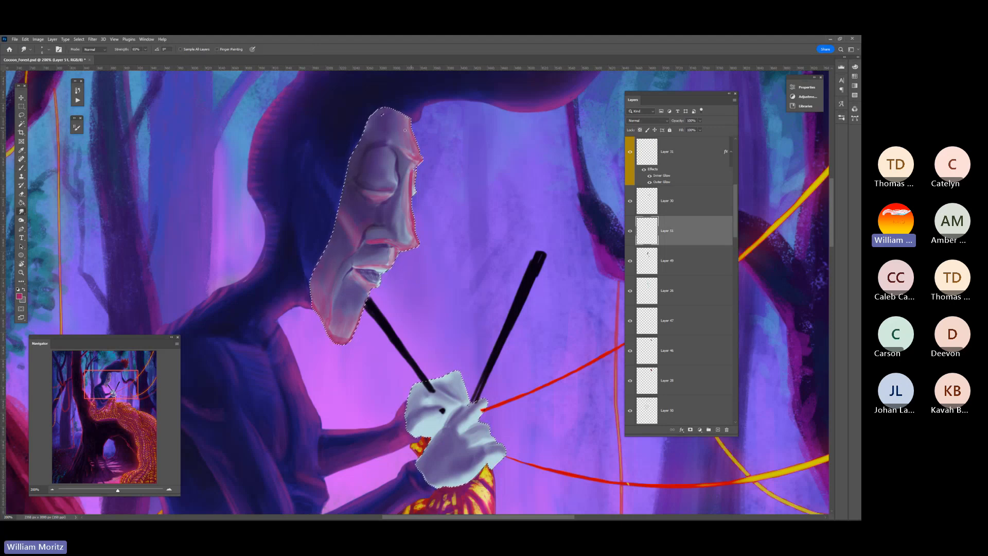
key("bracketright")
key("bracketleft")
key("bracketleft")
Reduce the Hard Round brush size and touch up the forehead and brow edge with a lighter pink
key("b")
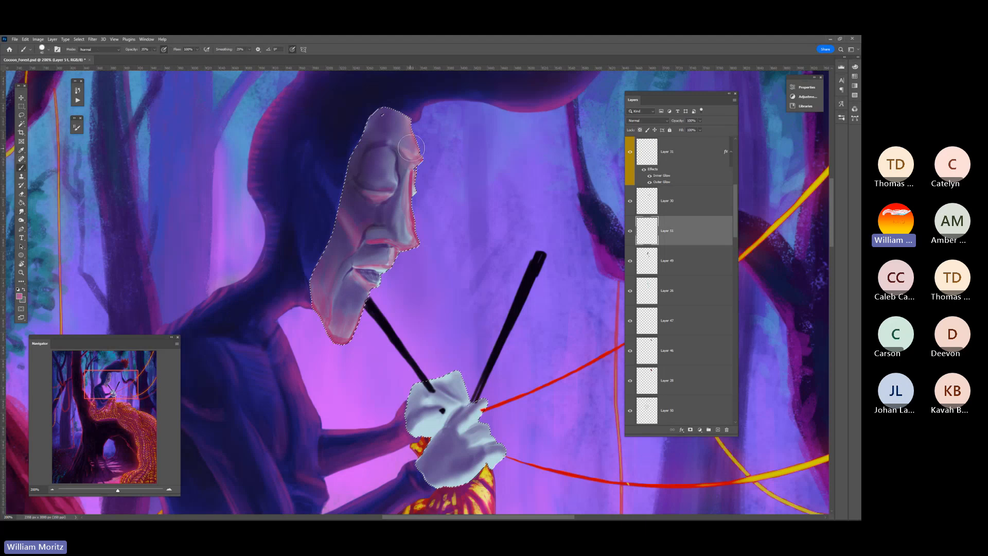
right_click(412, 140)
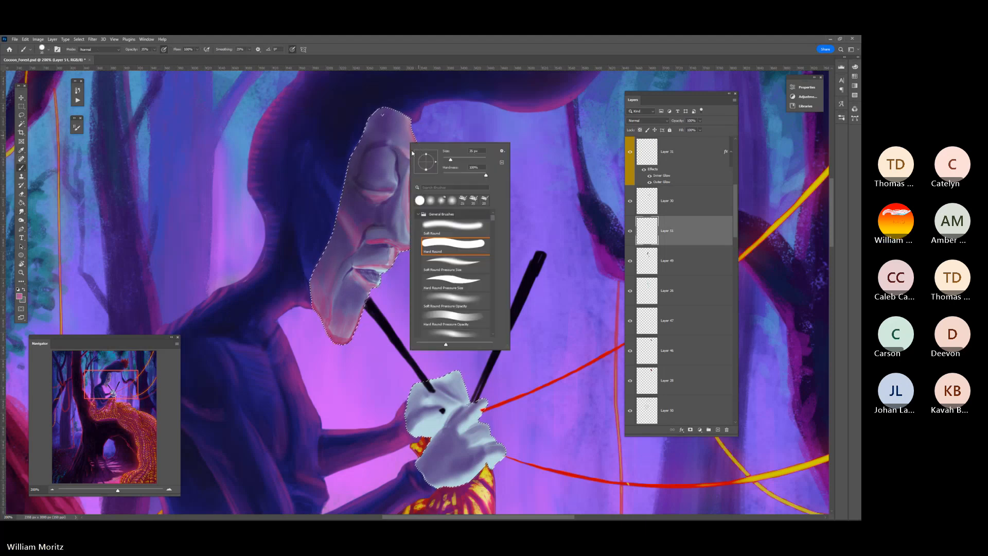
left_click_drag(450, 159, 444, 159)
left_click(406, 149)
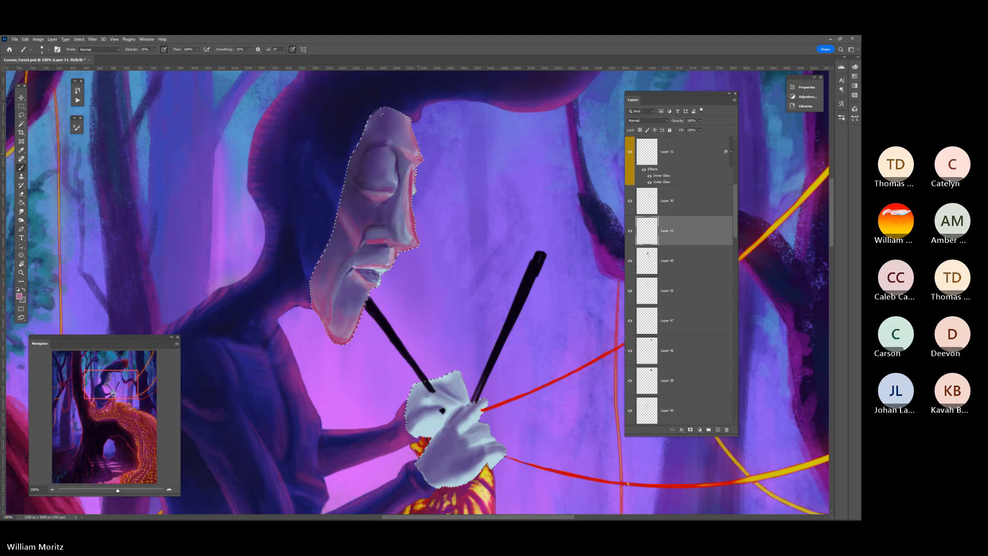
key("bracketright")
Smudge the pink light across the face to soften its transitions, and return the rotated canvas to upright
left_click(21, 211)
scroll(395, 196, "down", 3)
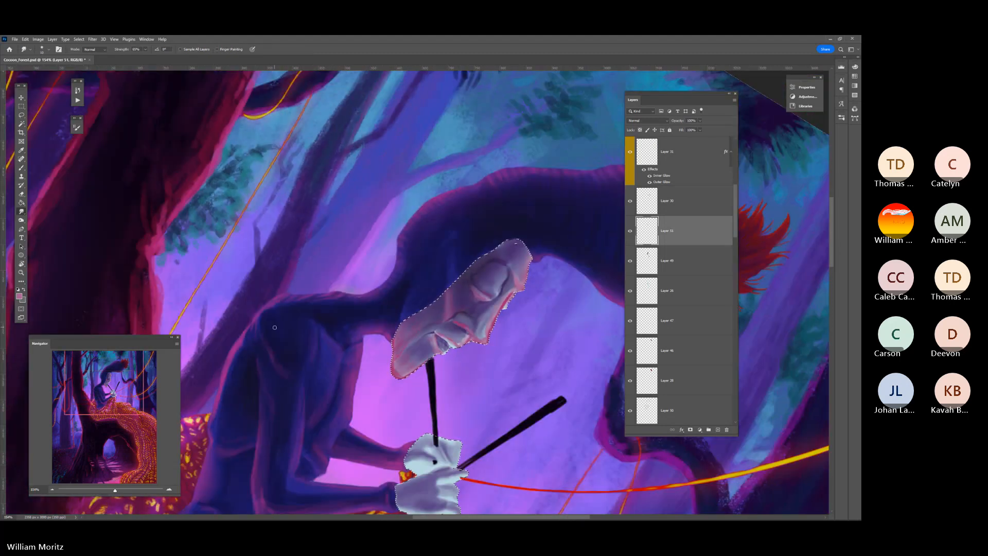
key("Escape")
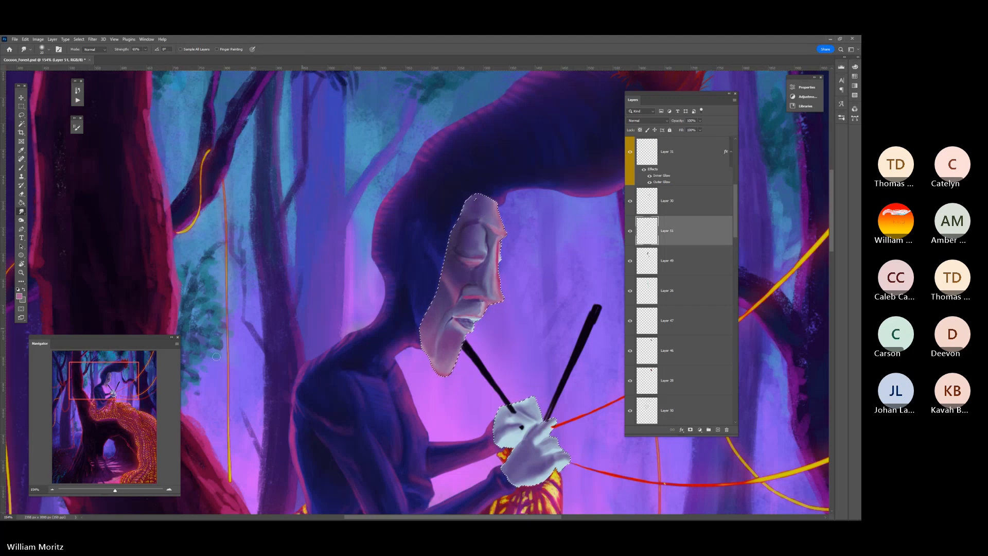
Sample a dark blue from the figure's neck and add a new layer for the mouth shading
key("z")
left_click(417, 281, "alt")
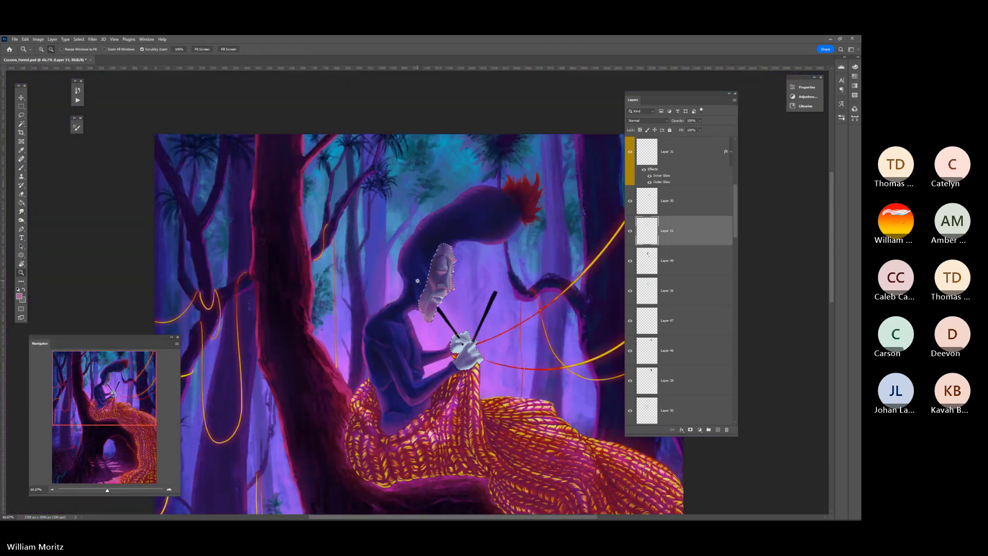
left_click(416, 299)
left_click(416, 299)
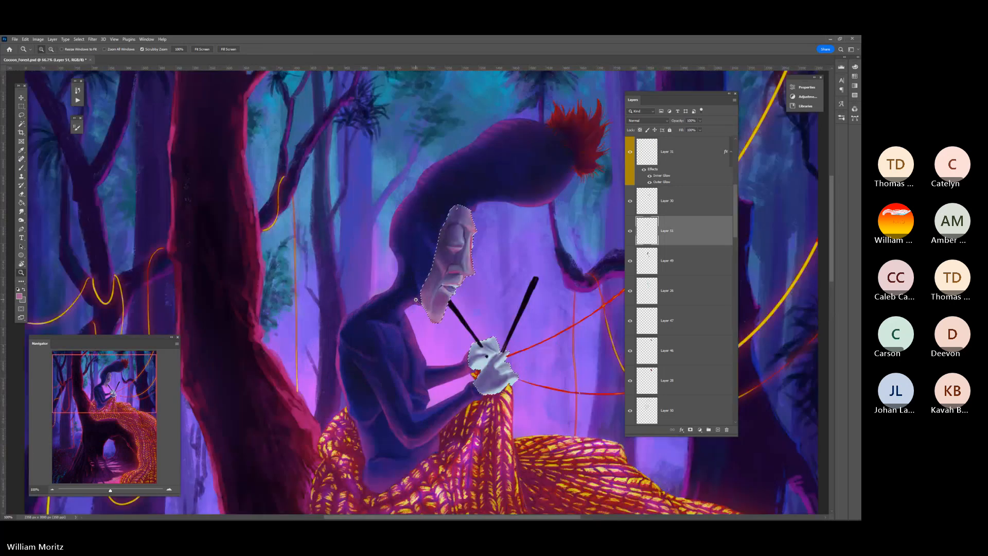
left_click(416, 300)
key("i")
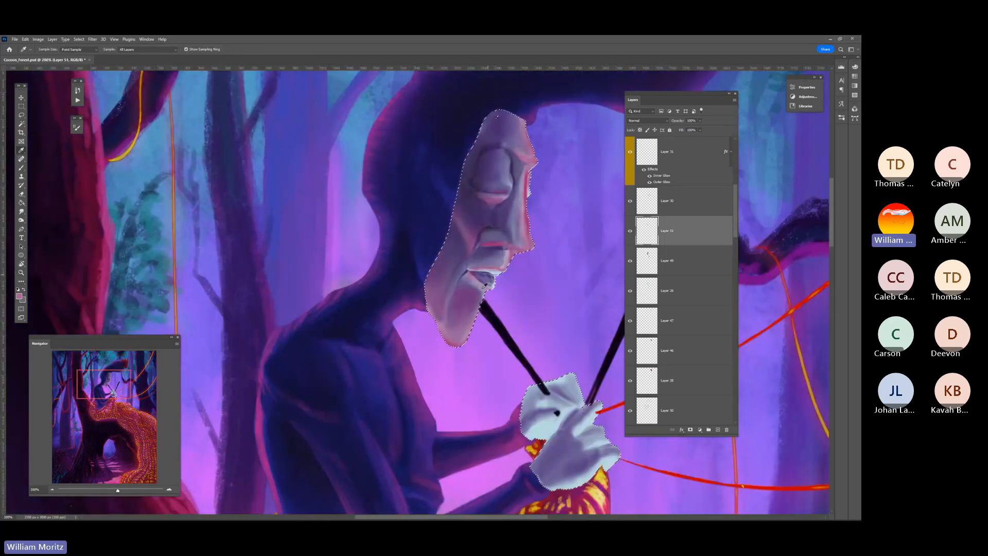
left_click(403, 263)
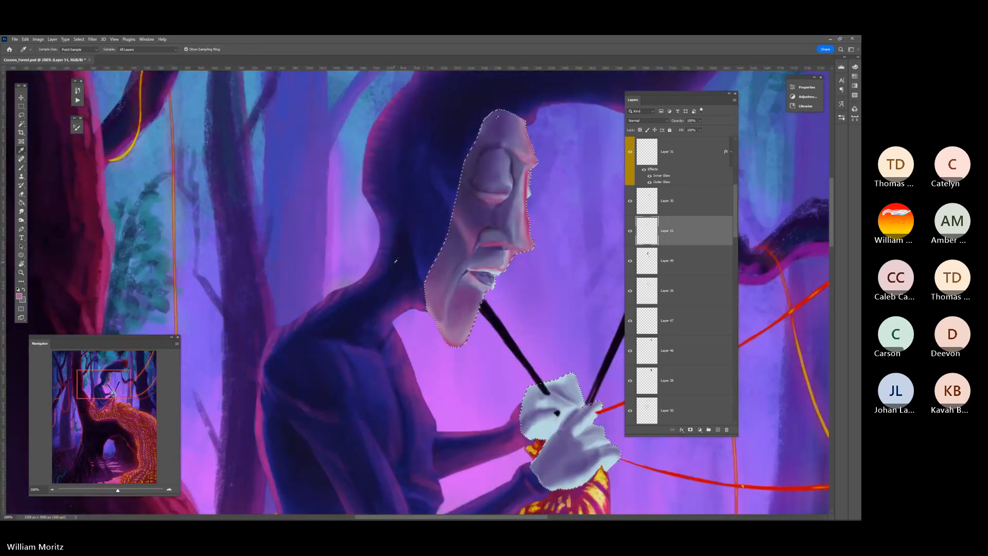
key("b")
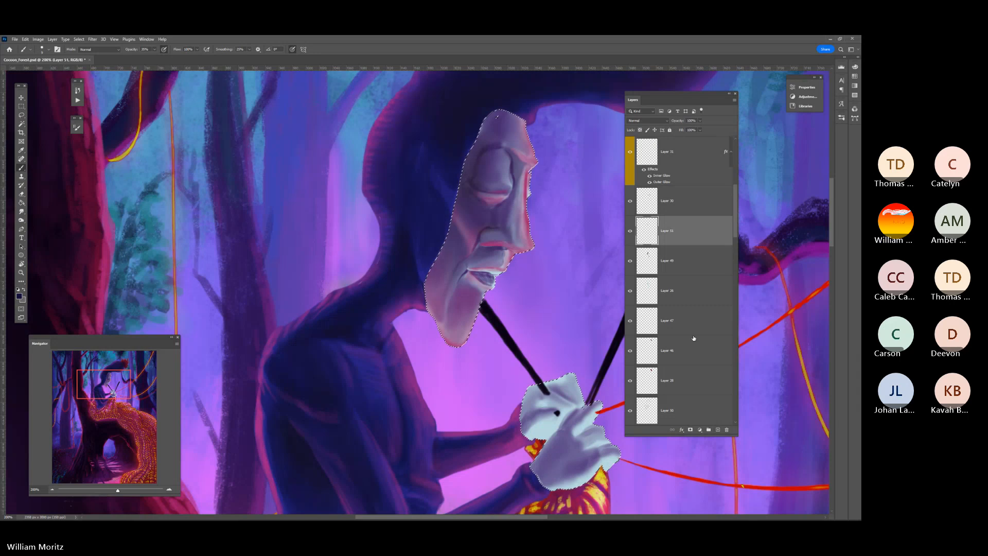
left_click(718, 430)
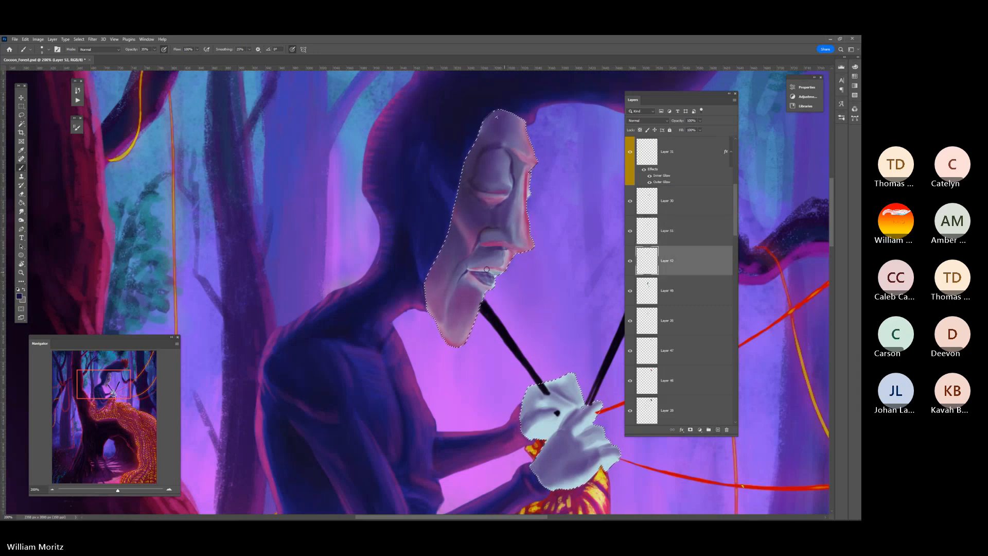
Paint dark blue shading into the mouth opening between the lips
key("bracketleft")
left_click_drag(475, 270, 497, 272)
key("bracketleft")
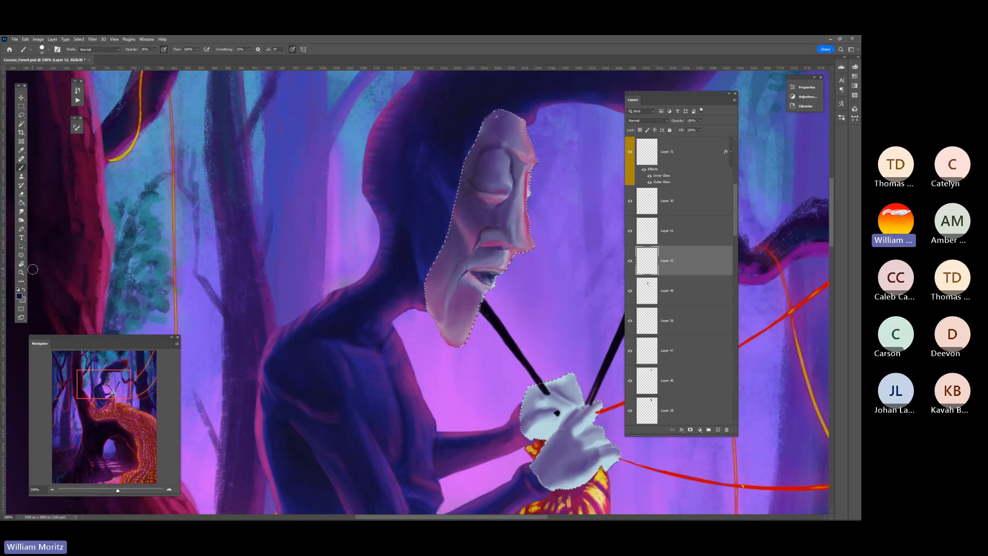
Check the face against the whole painting and sample a dark pink from the lit edge of the tree trunk
left_click(21, 272)
left_click(418, 202, "alt")
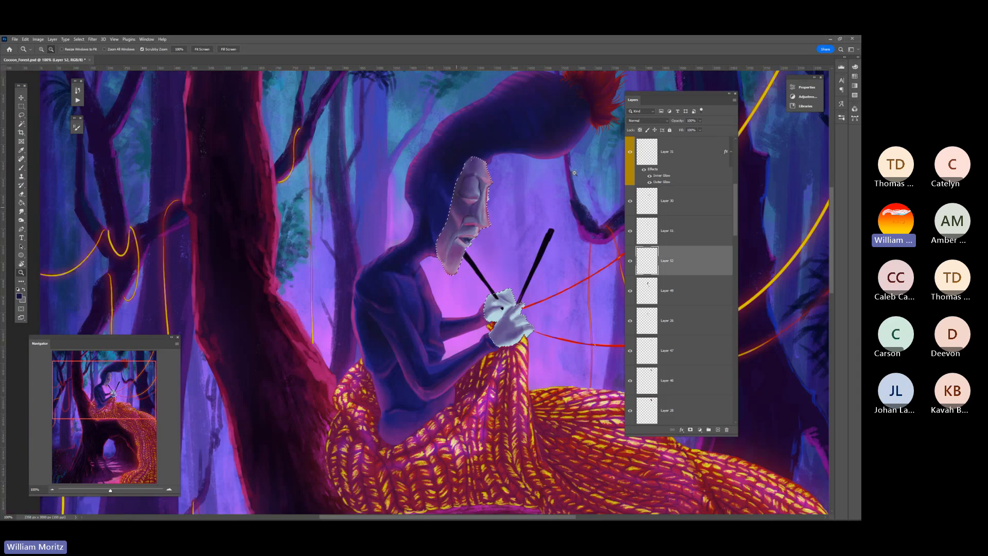
left_click(574, 173, "alt")
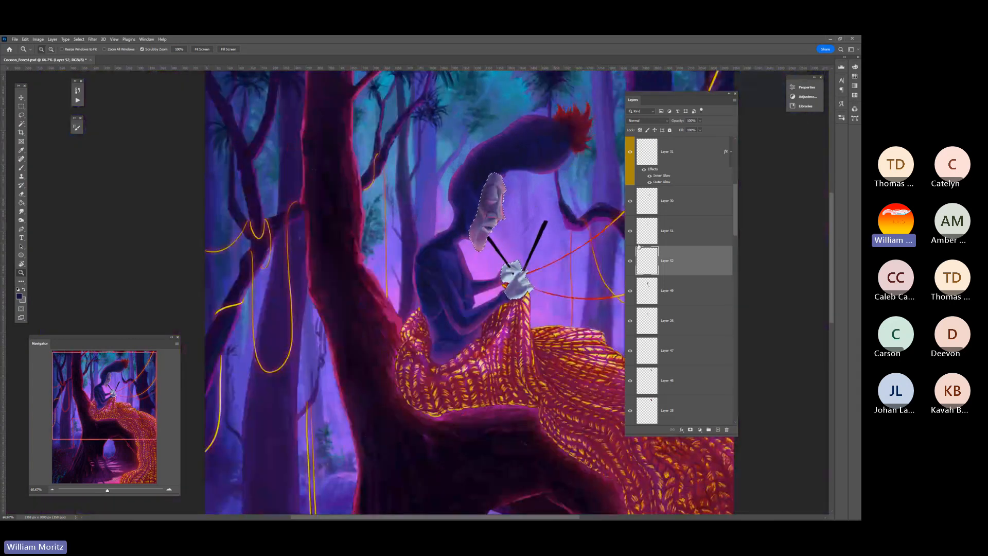
key("i")
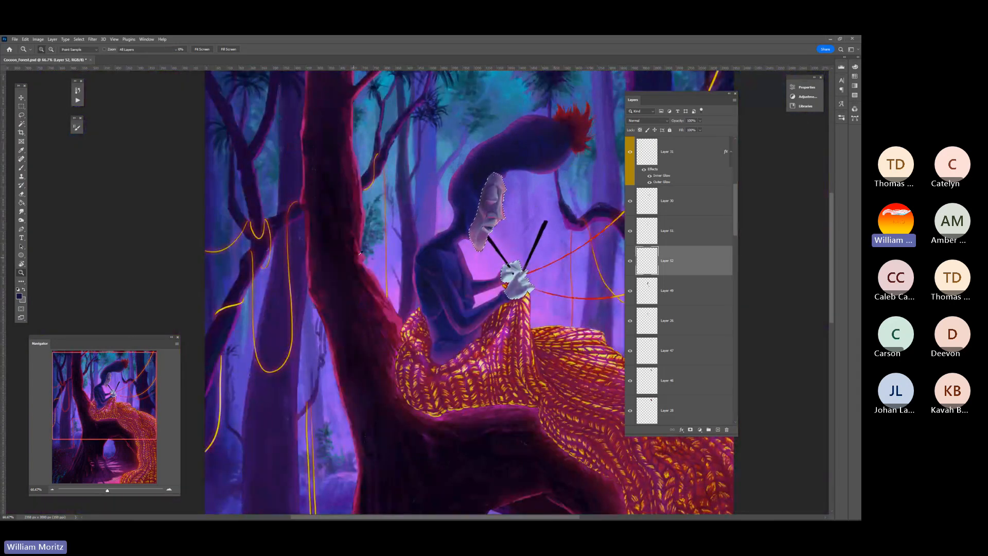
left_click(358, 256)
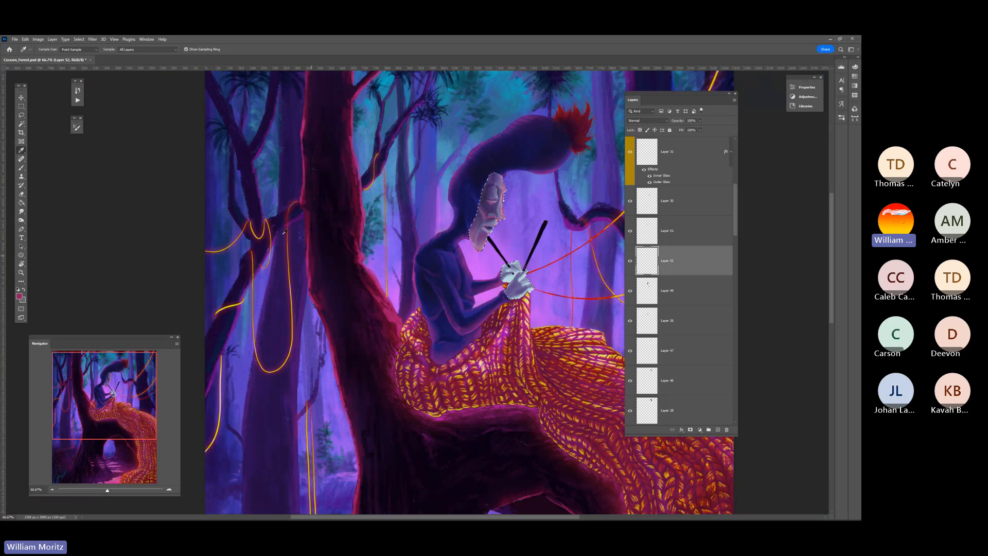
Compare the shading on the face and hands with and without its layers, and select the layer directly above Layer 52
key("z")
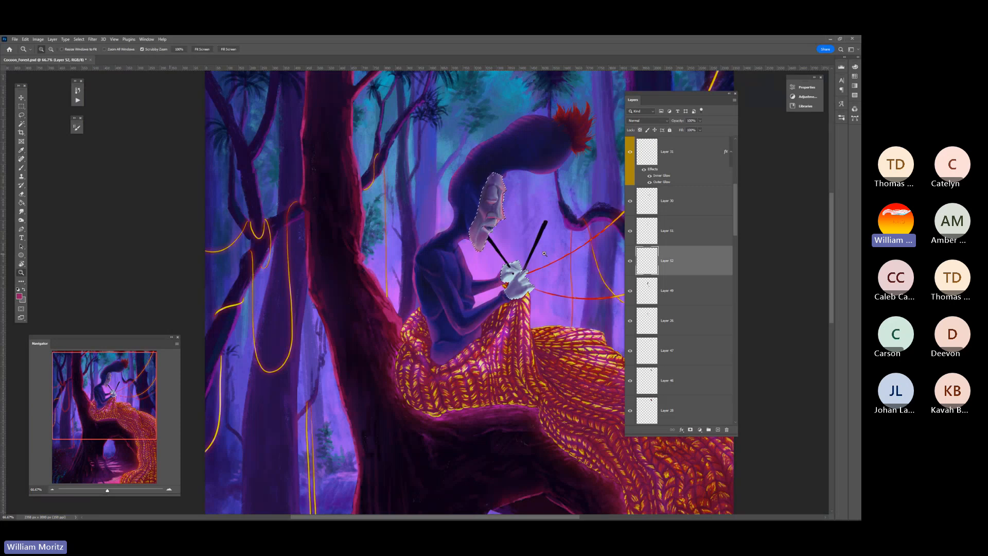
left_click(543, 287)
left_click(542, 286)
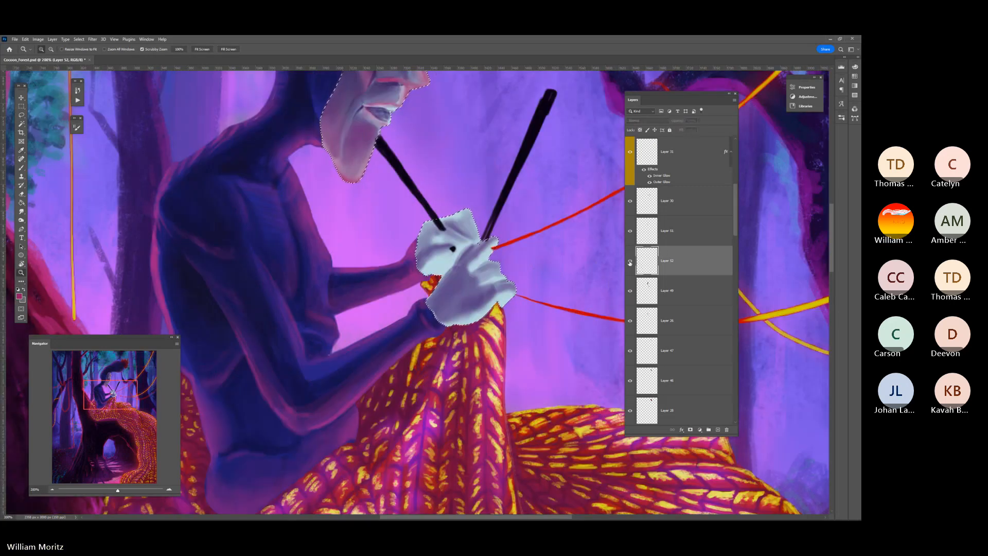
left_click(630, 261)
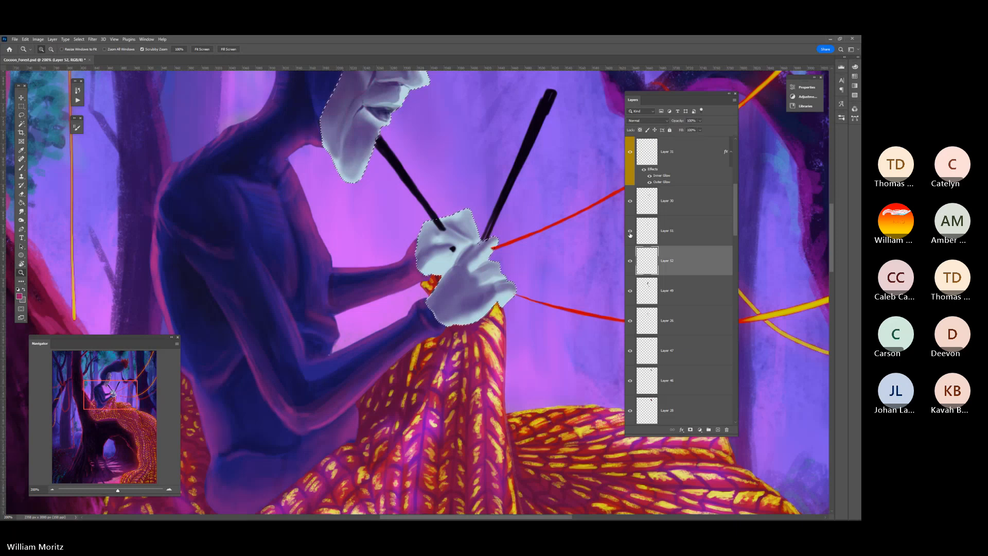
left_click(629, 231)
left_click(643, 232)
Paint dark pink reflected light along the lower edges and between the fingers of both hands, using a smaller brush at higher opacity
key("b")
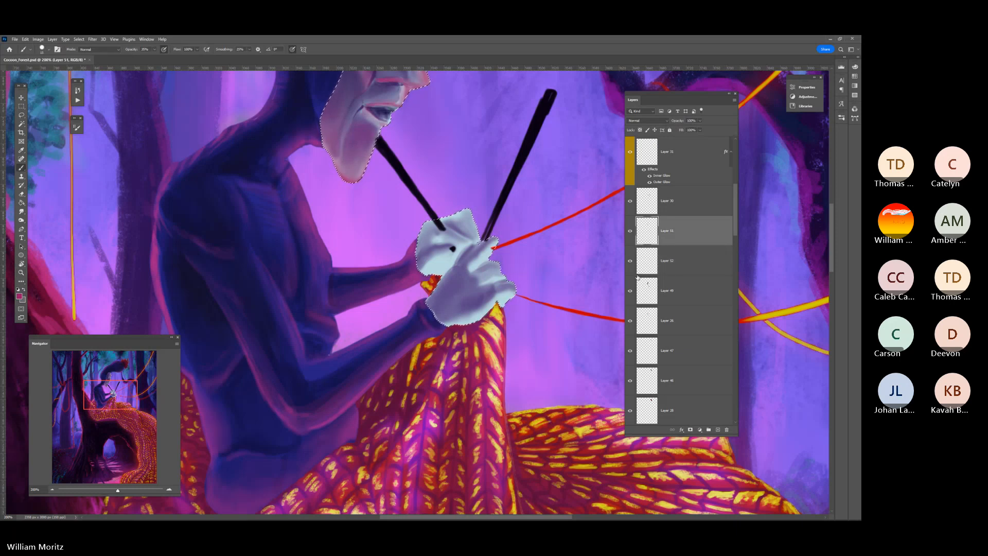
scroll(592, 257, "down", 1)
left_click(154, 49)
left_click_drag(154, 57, 161, 57)
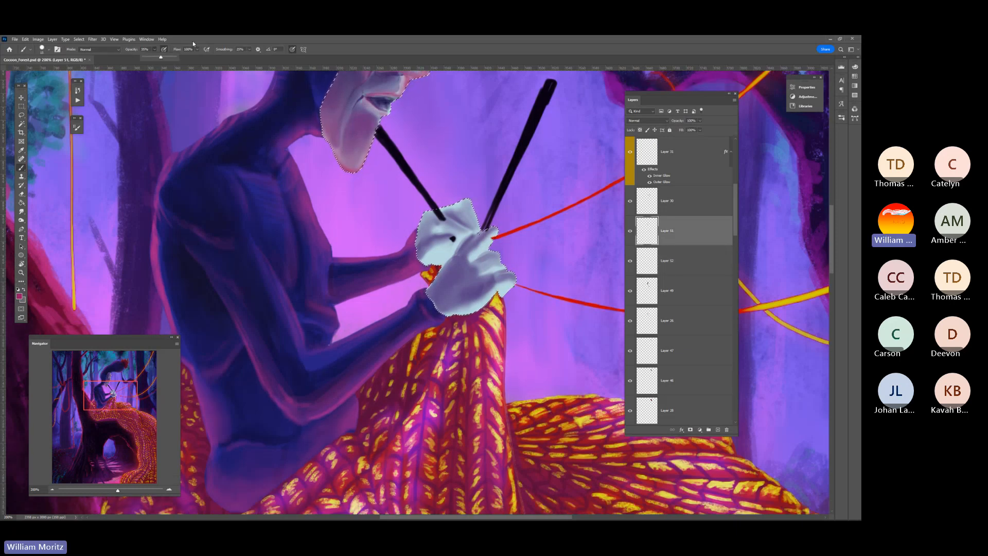
key("bracketleft")
key("bracketleft")
key("bracketleft")
key("bracketleft")
key("bracketleft")
key("bracketleft")
key("bracketleft")
mouse_move(501, 288)
left_mouse_down()
mouse_move(463, 318)
mouse_move(496, 292)
mouse_move(445, 315)
mouse_move(474, 311)
left_mouse_up()
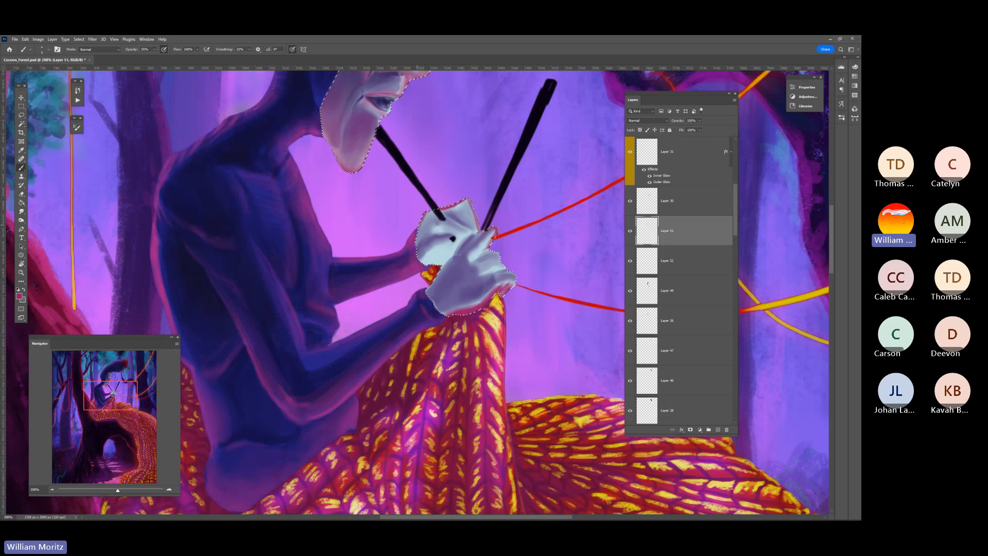
left_click_drag(433, 255, 443, 248)
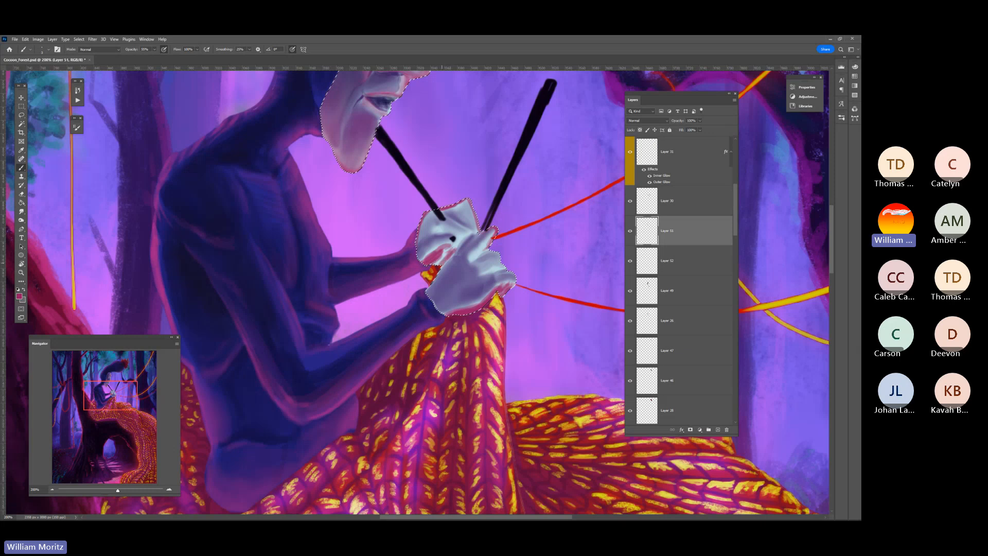
mouse_move(451, 251)
left_mouse_down()
mouse_move(457, 231)
mouse_move(469, 232)
mouse_move(461, 236)
left_mouse_up()
Extend the dark pink light over the knuckles and fingers of the front hand, varying the brush size
key("bracketright")
key("bracketright")
key("bracketleft")
key("bracketleft")
key("bracketleft")
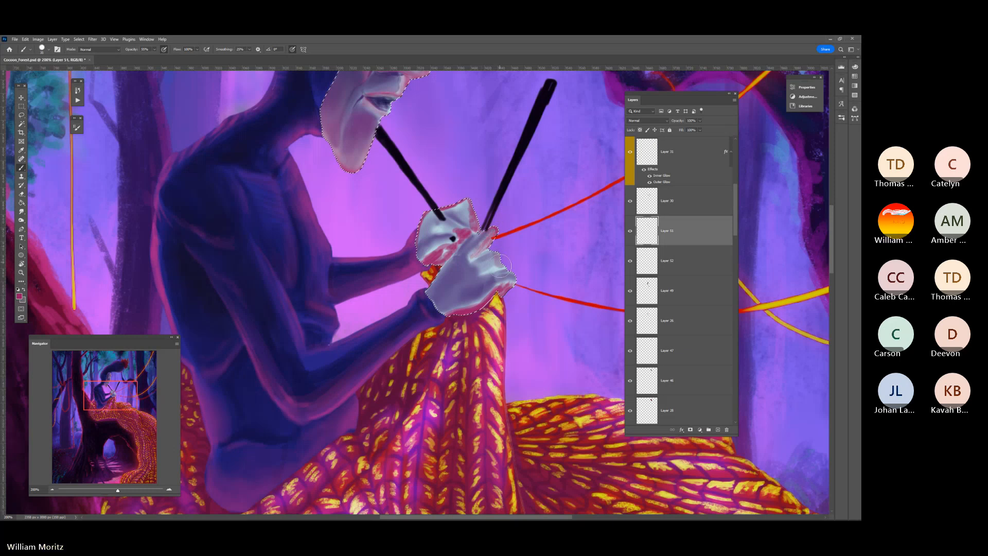
key("bracketleft")
key("bracketleft")
key("bracketleft")
key("bracketleft")
key("bracketleft")
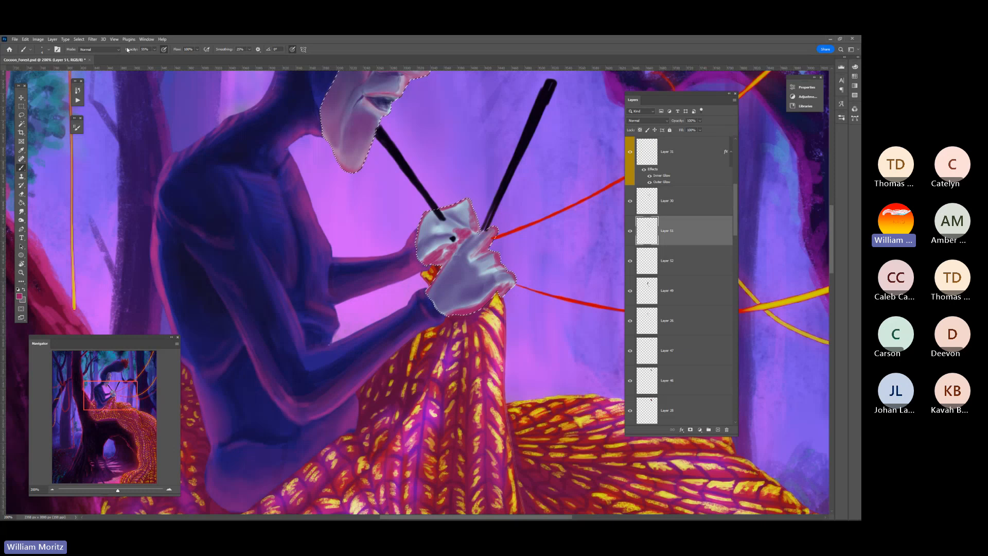
Add fainter pink light to the hands at 30% brush opacity and smudge the strokes to soften them
left_click(48, 50)
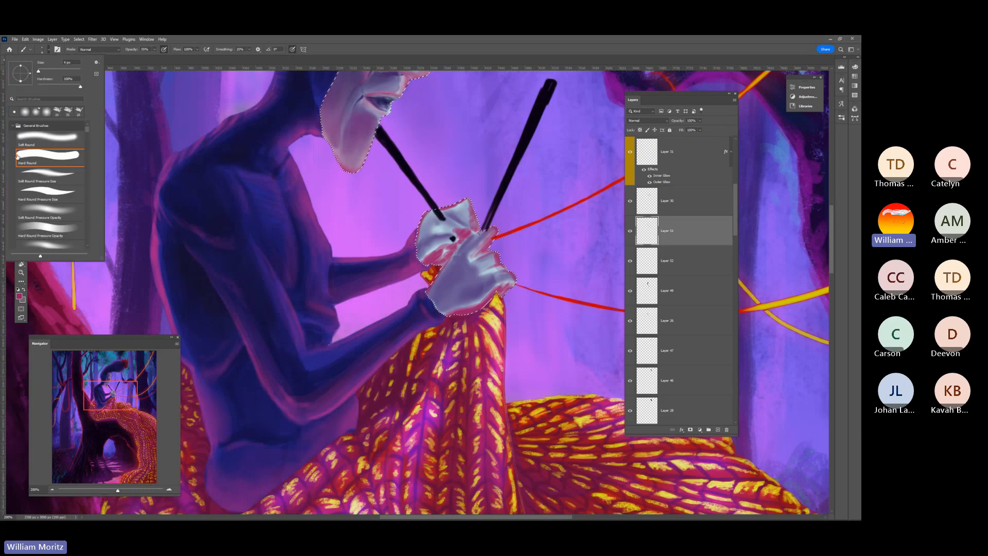
left_click(163, 58)
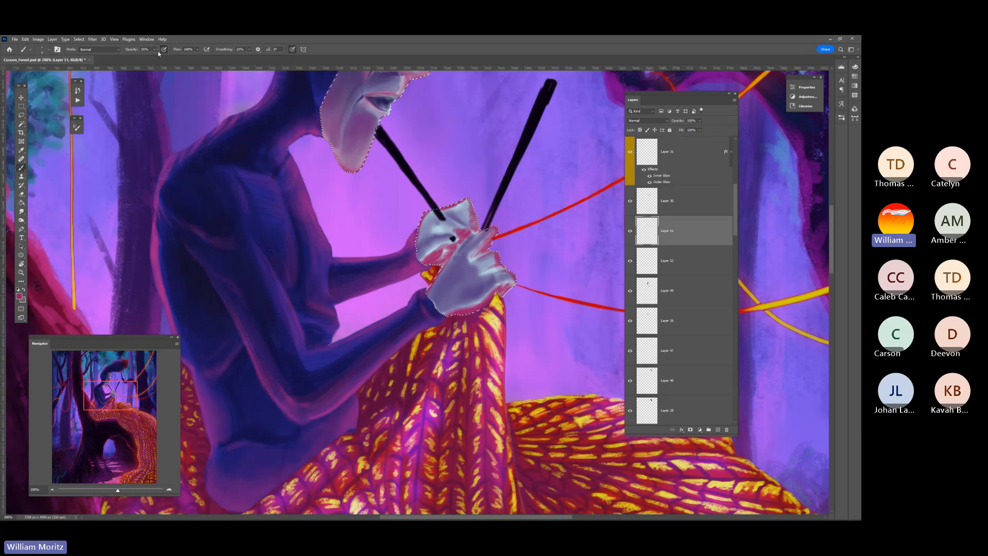
key("3")
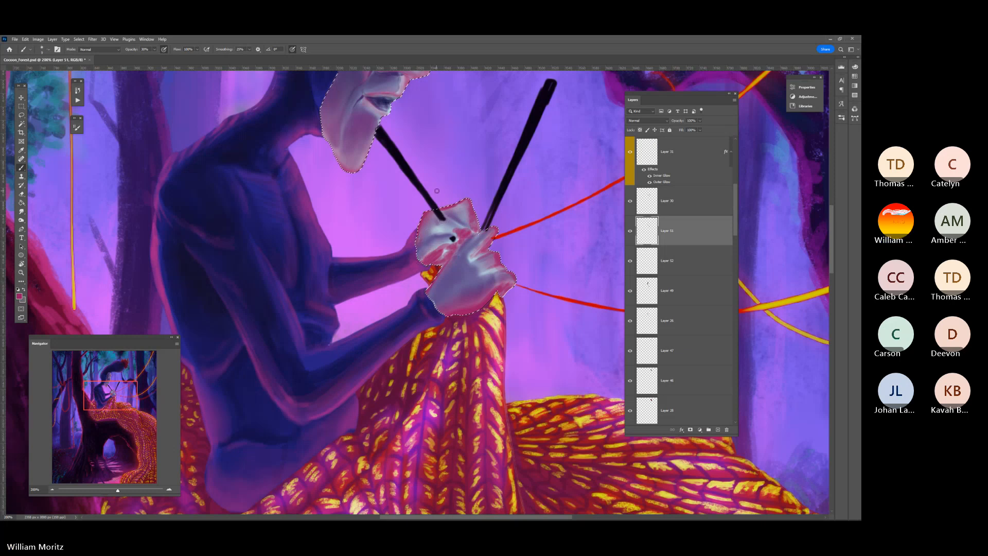
left_click(22, 211)
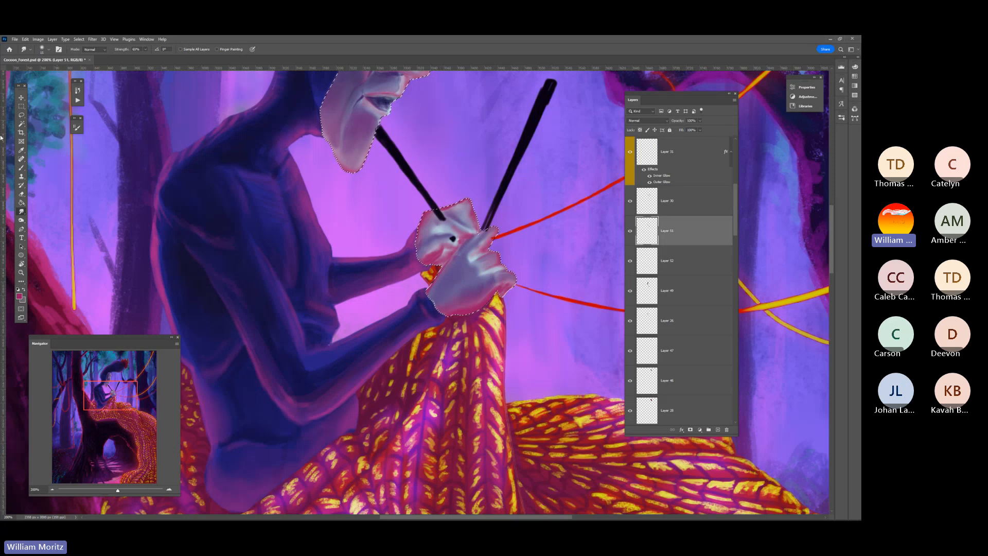
Return to the whole painting, deselect the face and hands, and save the file
left_click(22, 273)
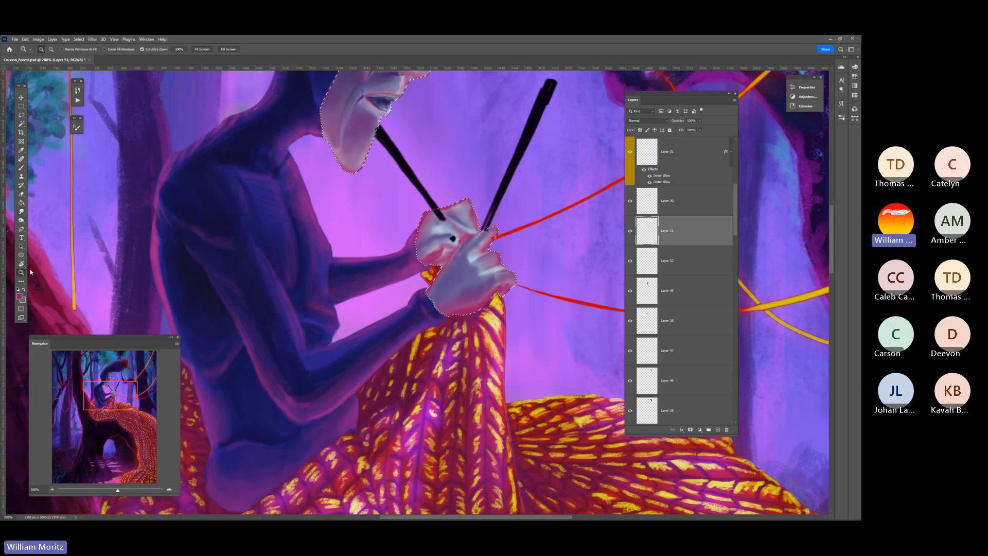
left_click(351, 235)
left_click(350, 229)
left_click(350, 230)
left_click(350, 229)
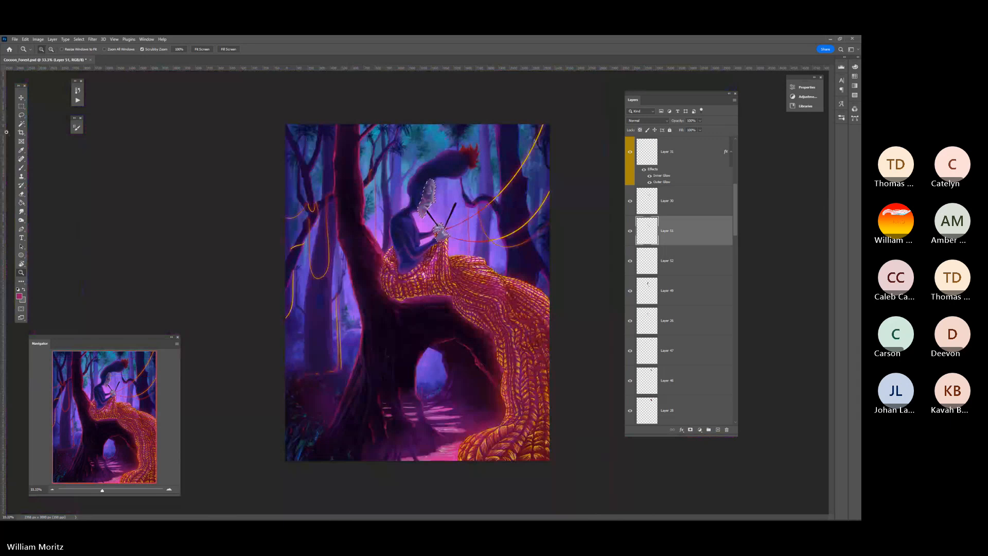
left_click(21, 115)
key("ctrl+d")
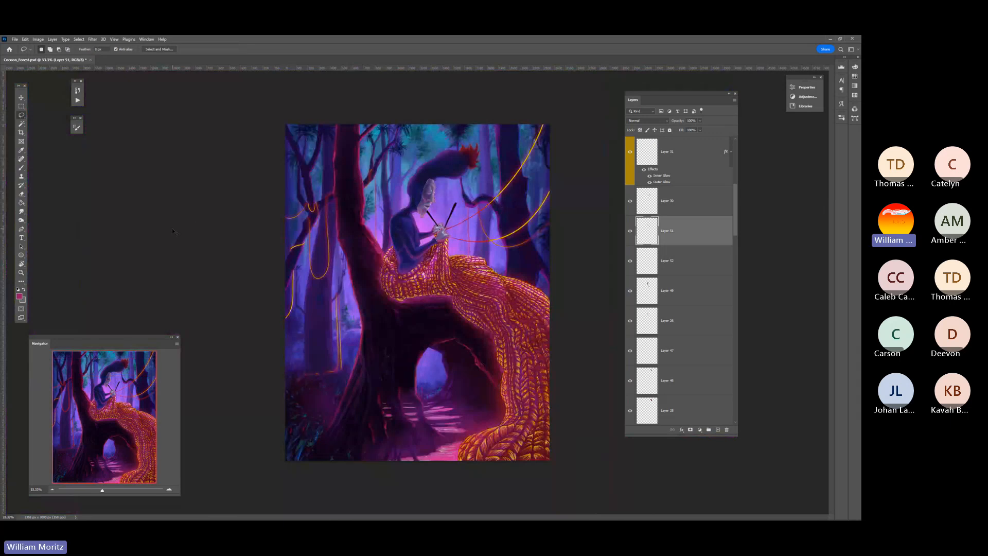
key("ctrl+s")
Lower the eraser's opacity, check the pale base of the face and hands by toggling its visibility, and select Layer 26
key("e")
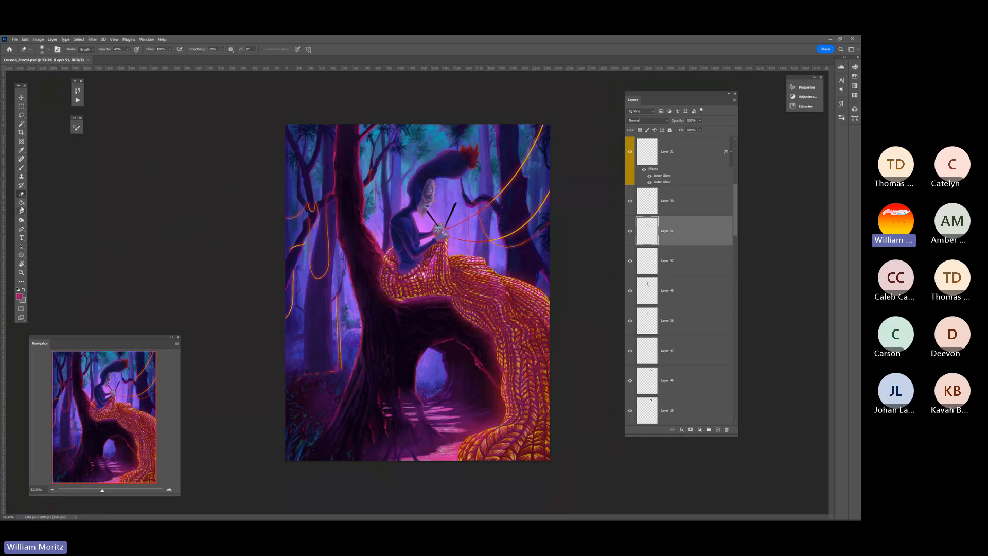
left_click(49, 50)
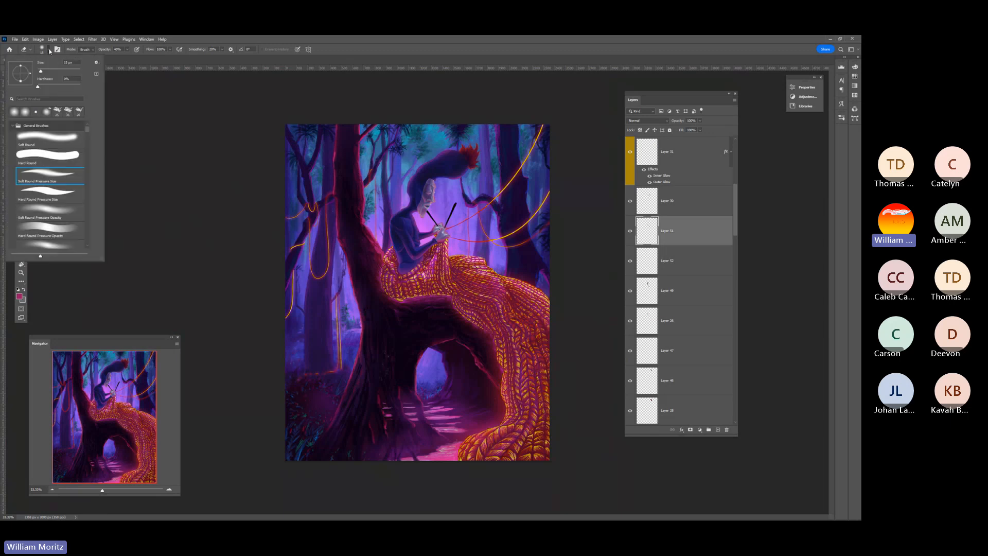
left_click(127, 49)
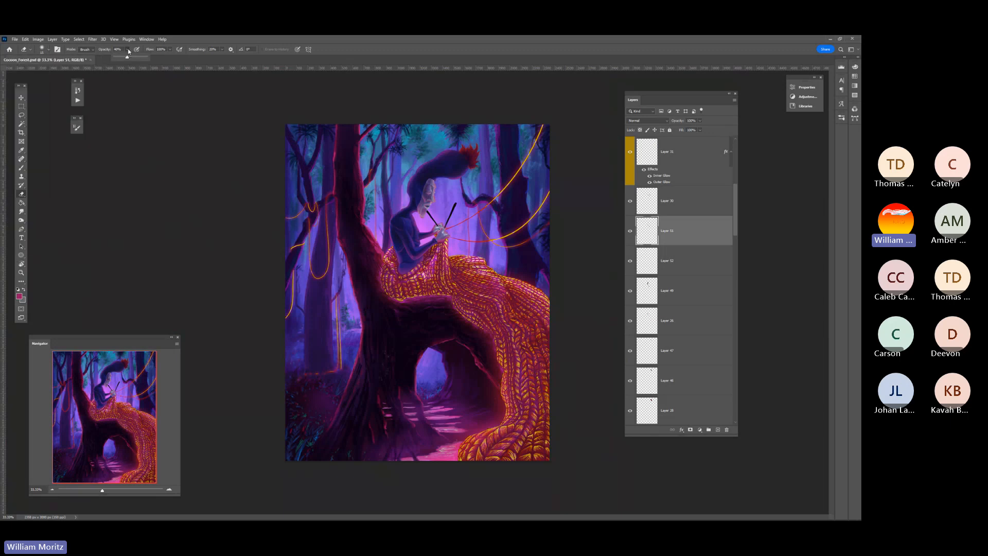
left_click_drag(127, 56, 126, 59)
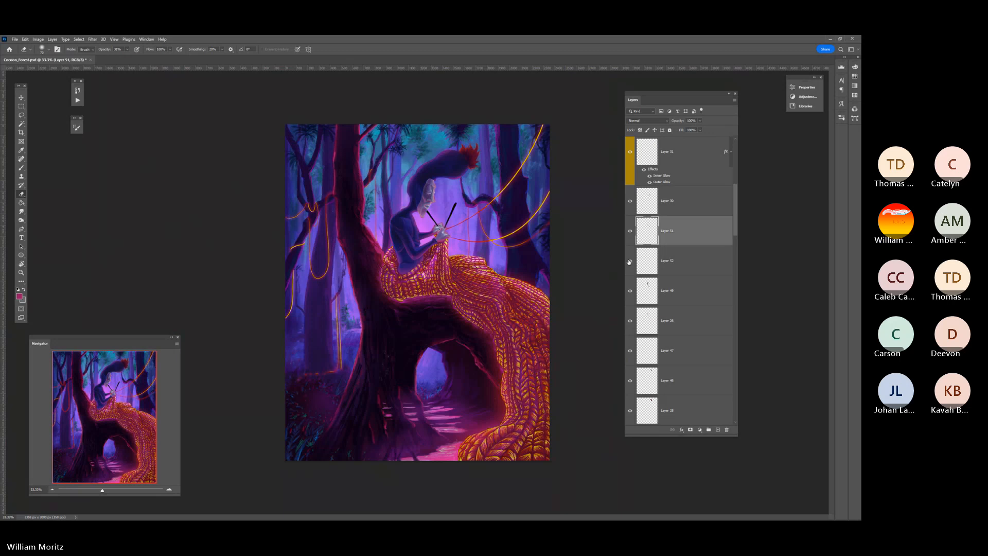
left_click(629, 322)
left_click(629, 322)
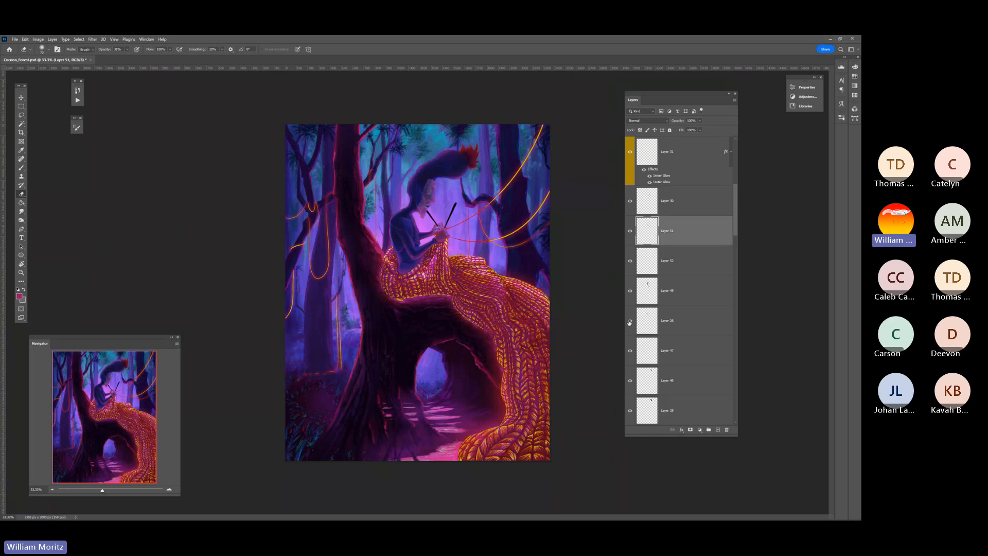
left_click(651, 321)
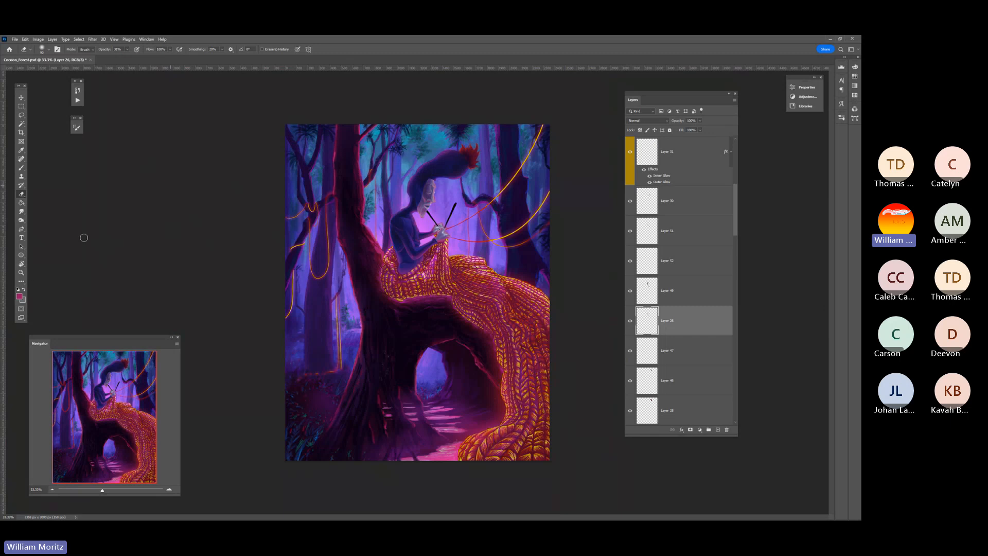
Darken the face on Layer 26 with the Burn tool set to midtones, comparing it with the upper shading layers hidden
left_click(22, 272)
left_click(428, 160)
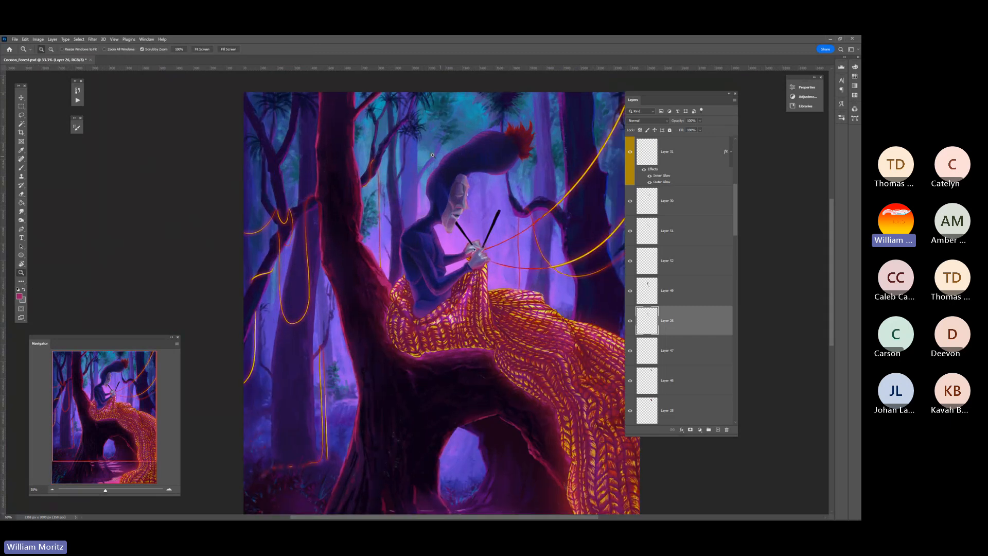
key("b")
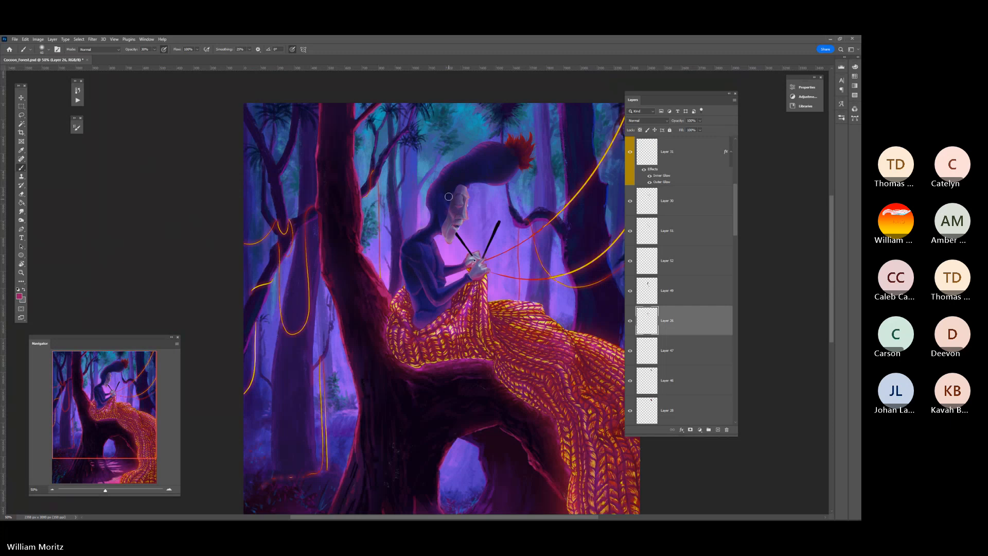
key("bracketright")
key("bracketright")
key("bracketright")
key("bracketright")
key("bracketright")
key("bracketright")
key("bracketright")
key("o")
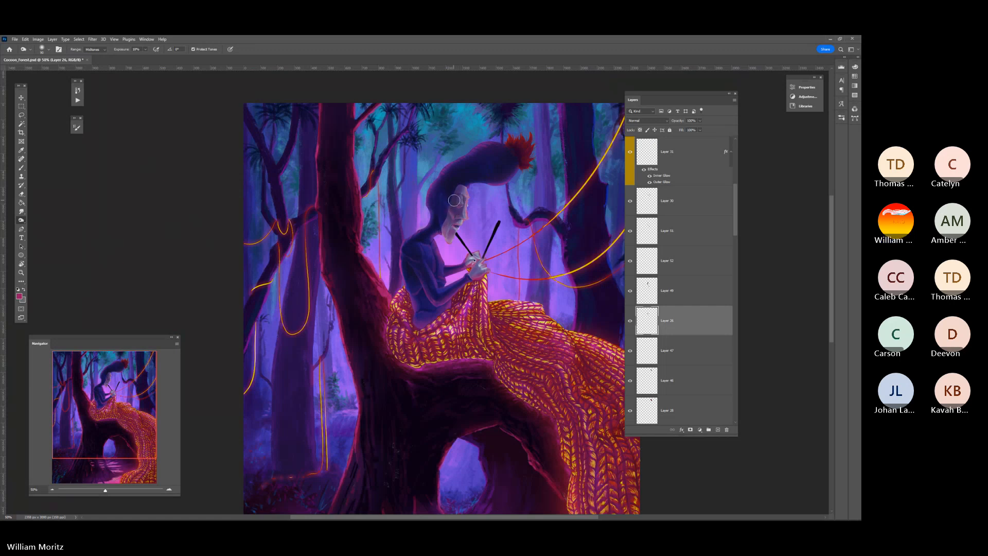
left_click(630, 261)
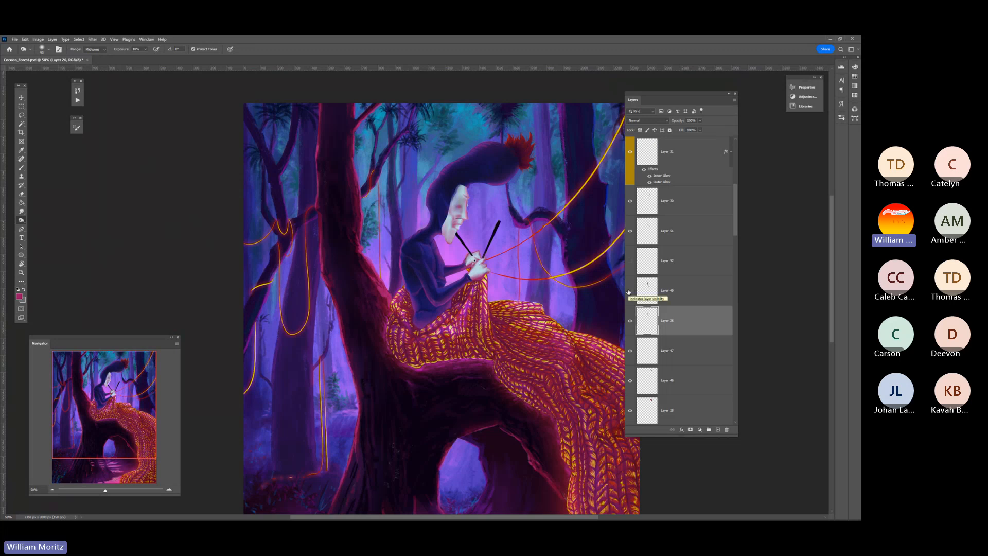
left_click(630, 268)
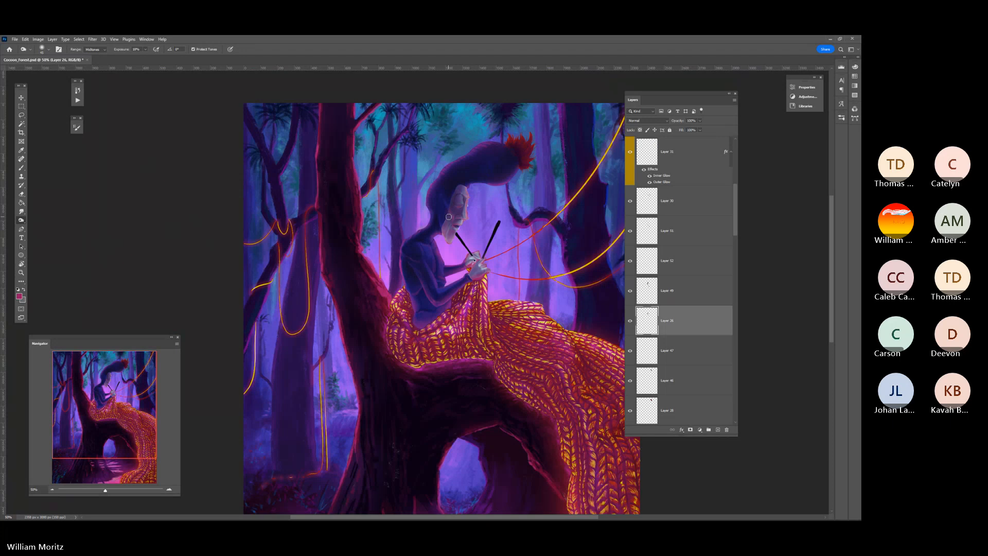
Sample a muted blue-purple from the figure and paint soft shading over the cheek and jaw on Layer 26
key("z")
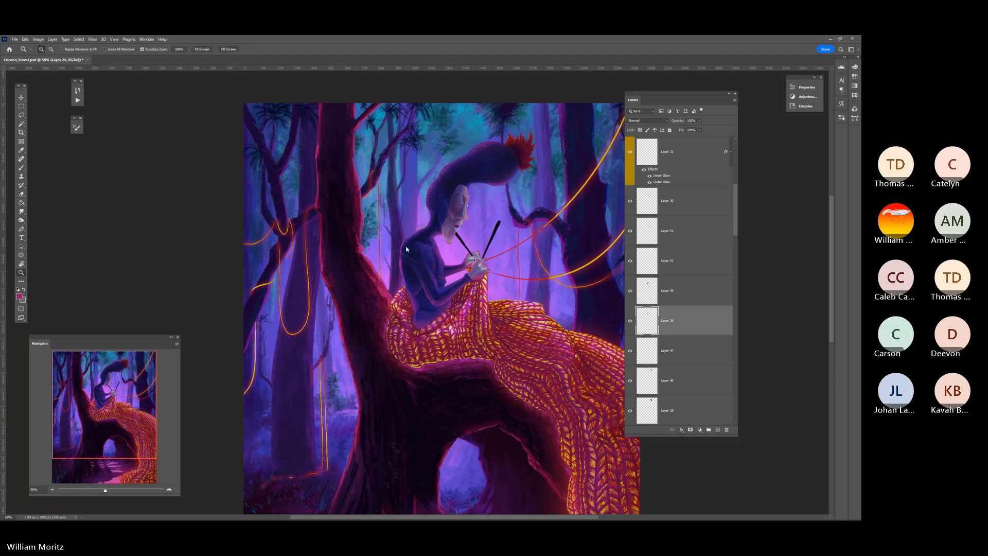
left_click(433, 221)
left_click(434, 221)
key("i")
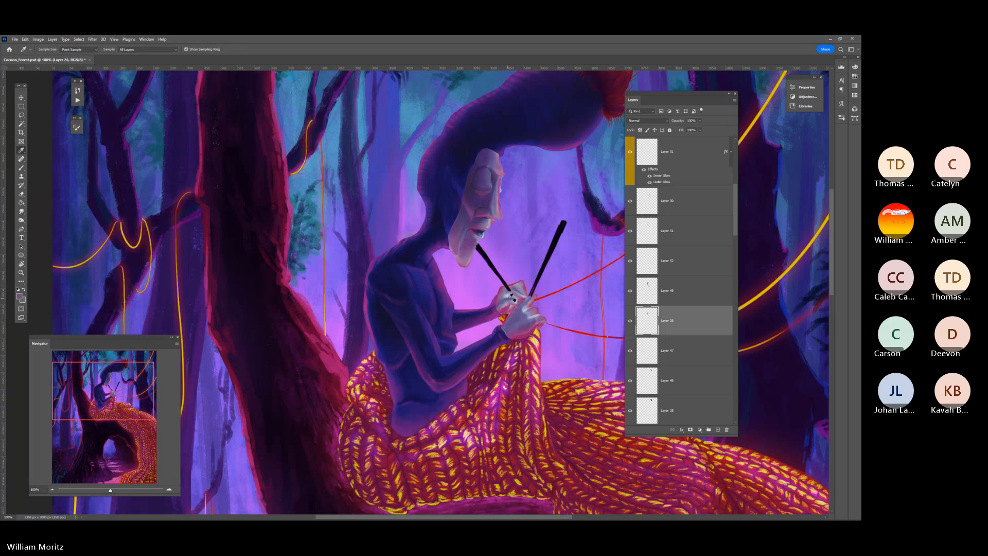
key("b")
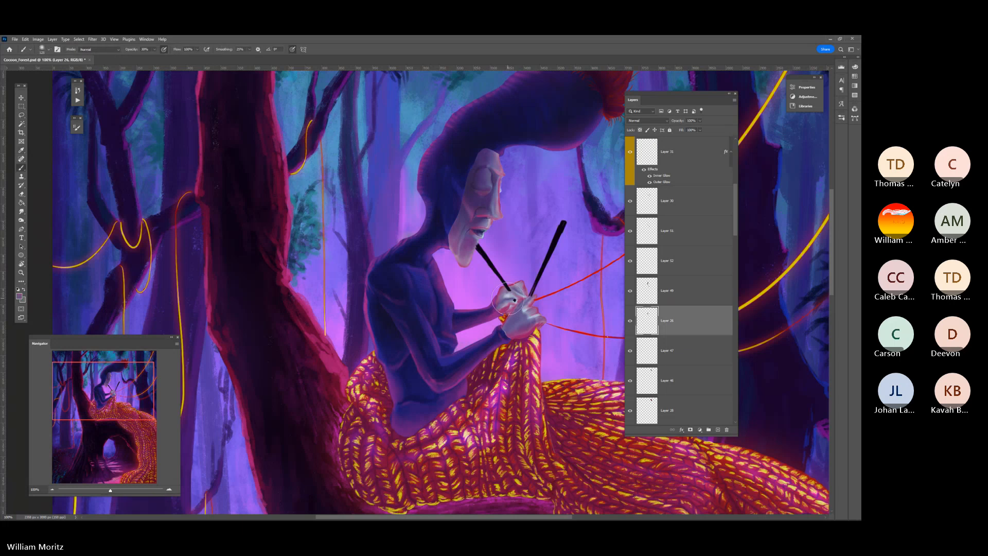
key("bracketleft")
key("bracketleft")
key("bracketleft")
left_click(464, 227, "alt")
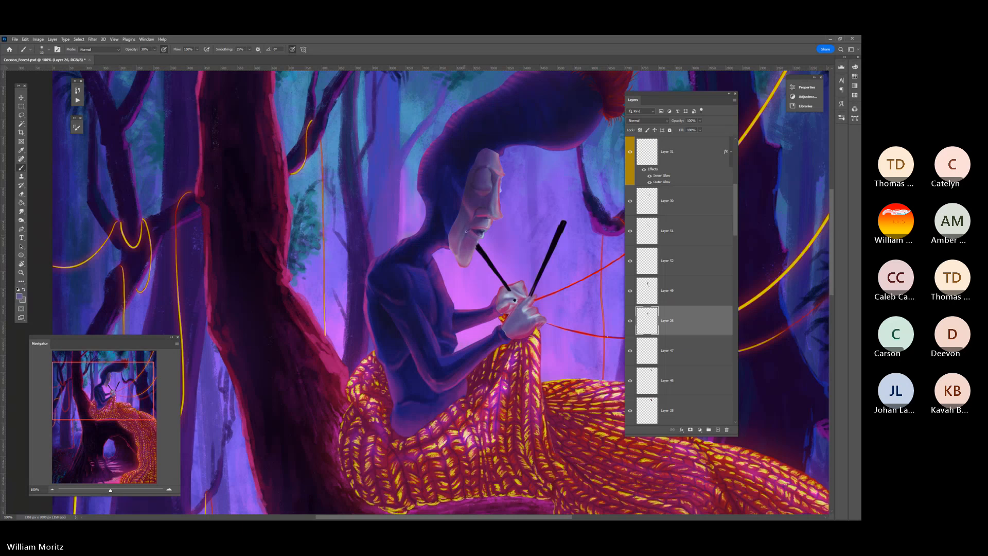
key("bracketright")
key("bracketright")
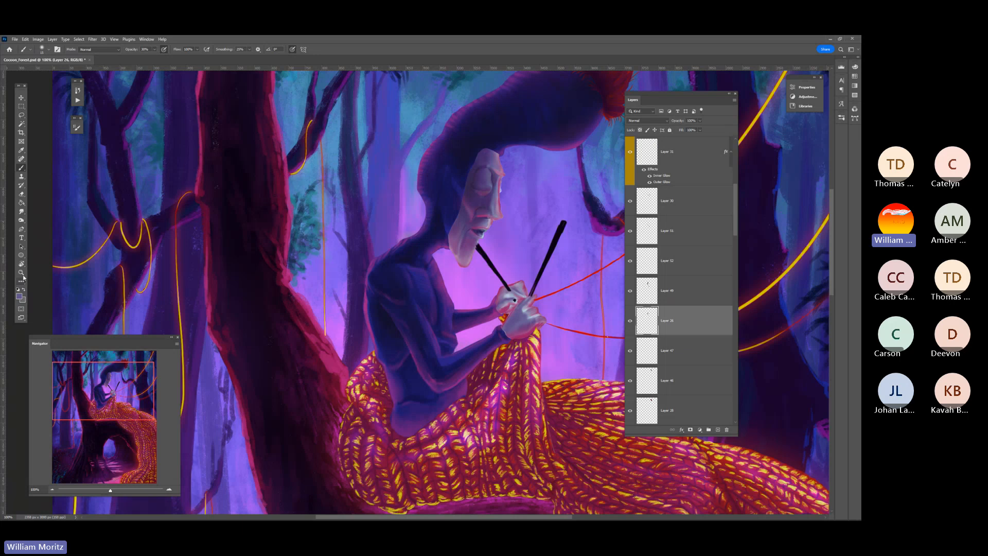
Examine the shaded face and hands against the whole painting at 25% zoom, and switch to the Lasso tool
key("z")
left_click(447, 231, "alt")
left_click(448, 231, "alt")
left_click(447, 230, "alt")
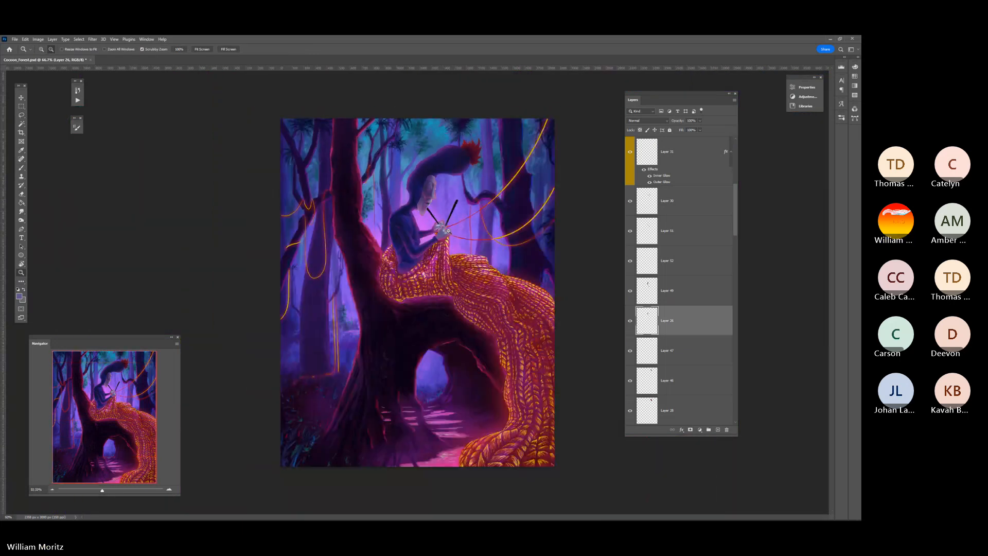
left_click(525, 227, "alt")
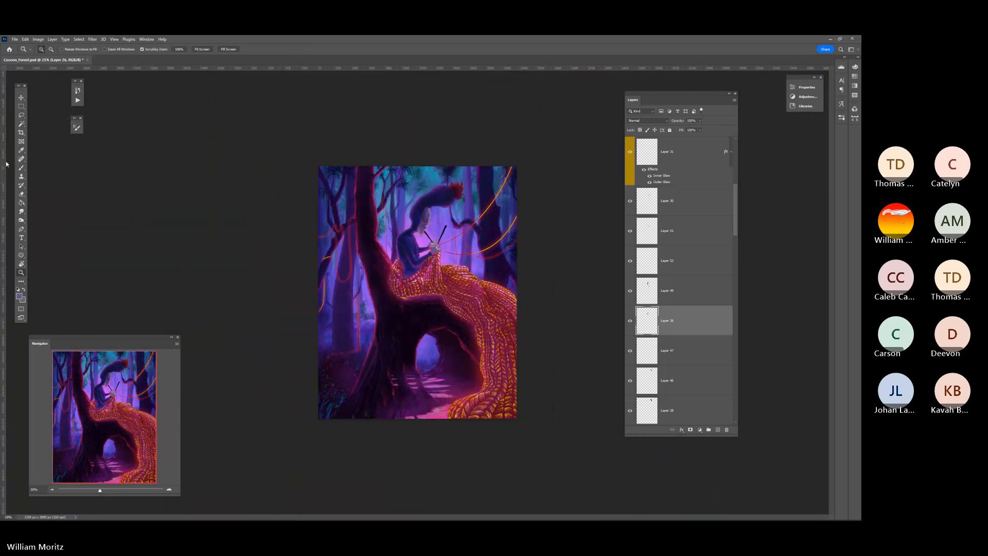
key("l")
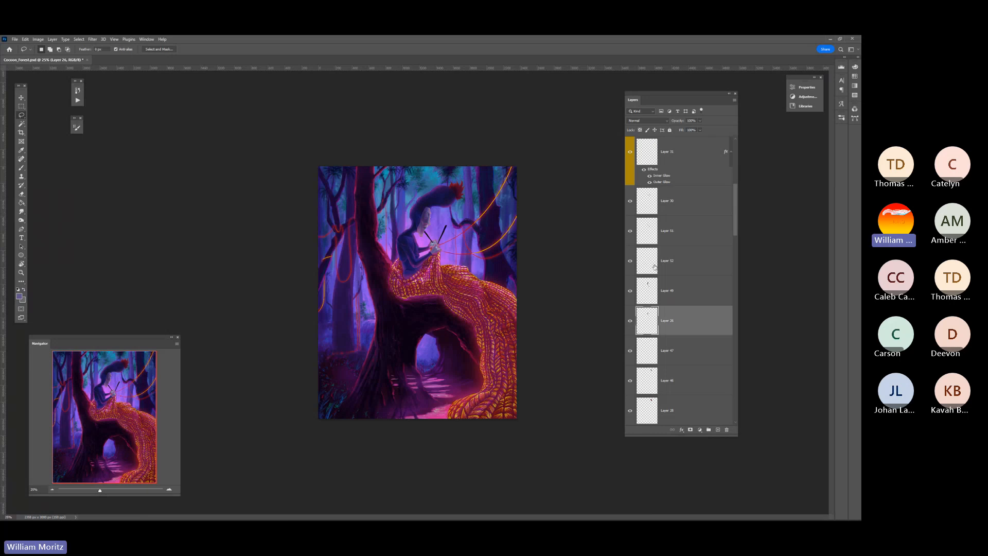
Toggle Layer 49's visibility to check its effect on the figure, select that layer, and keep its opacity at 100%
left_click(631, 292)
left_click(631, 292)
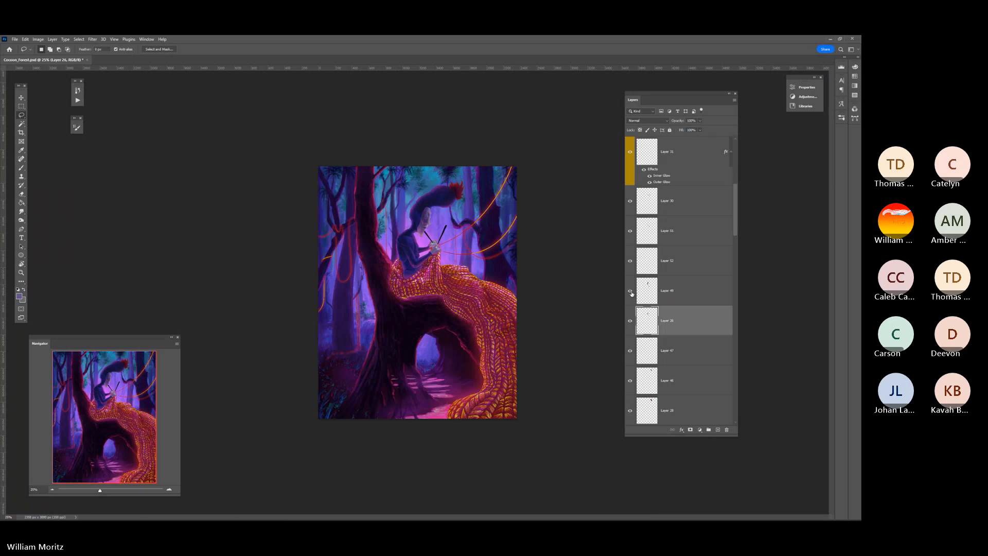
left_click(662, 299)
left_click(699, 121)
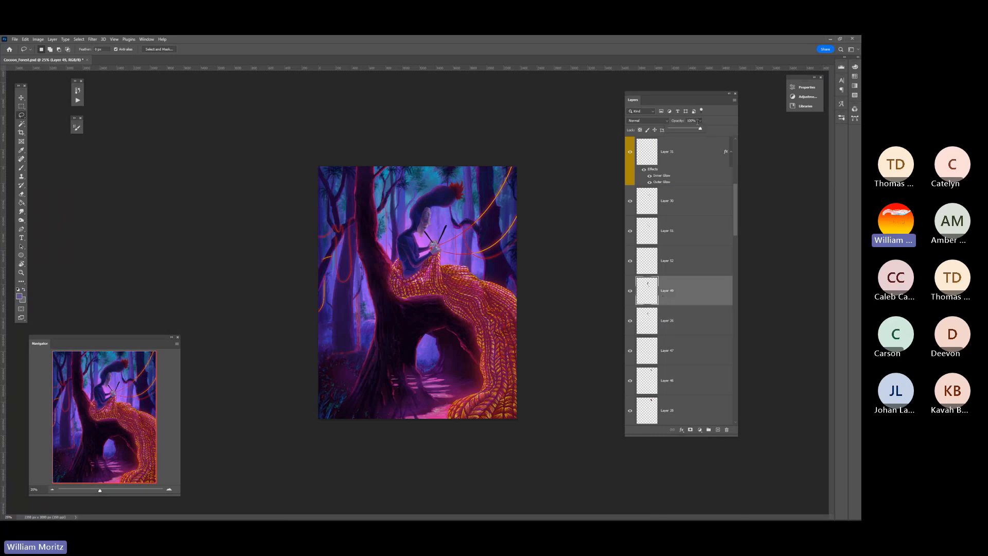
left_click_drag(697, 127, 708, 128)
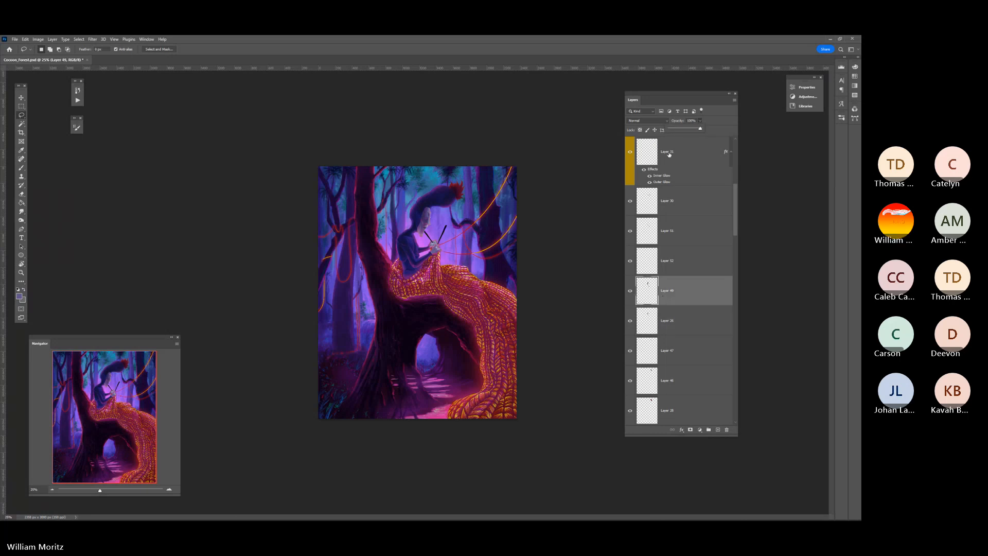
left_click(39, 39)
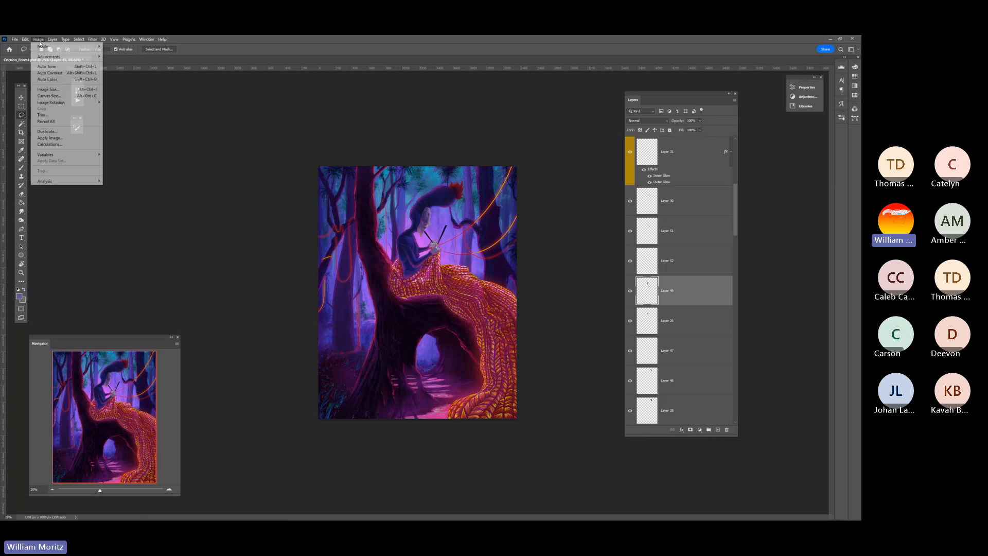
mouse_move(52, 57)
left_click(129, 63)
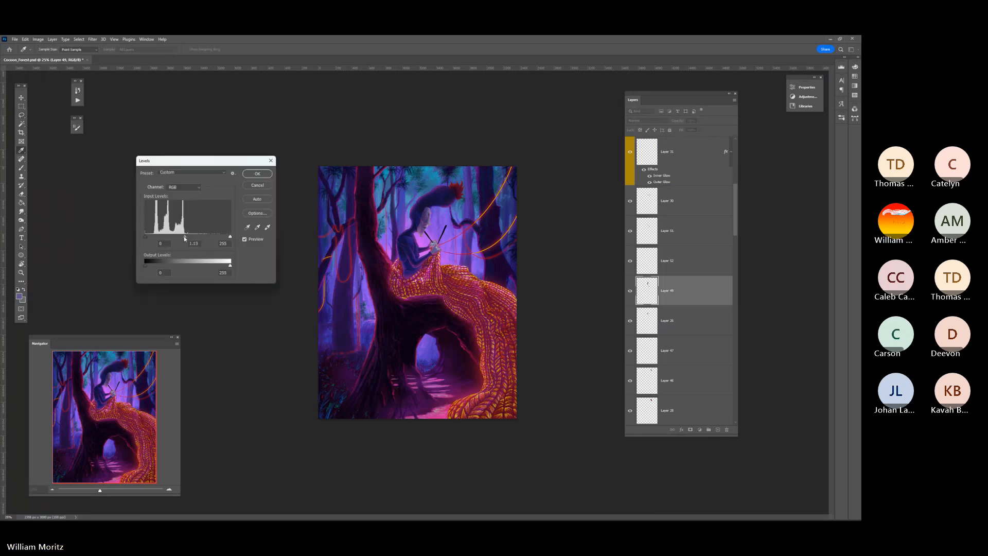
left_click_drag(188, 237, 179, 237)
left_click_drag(174, 238, 230, 238)
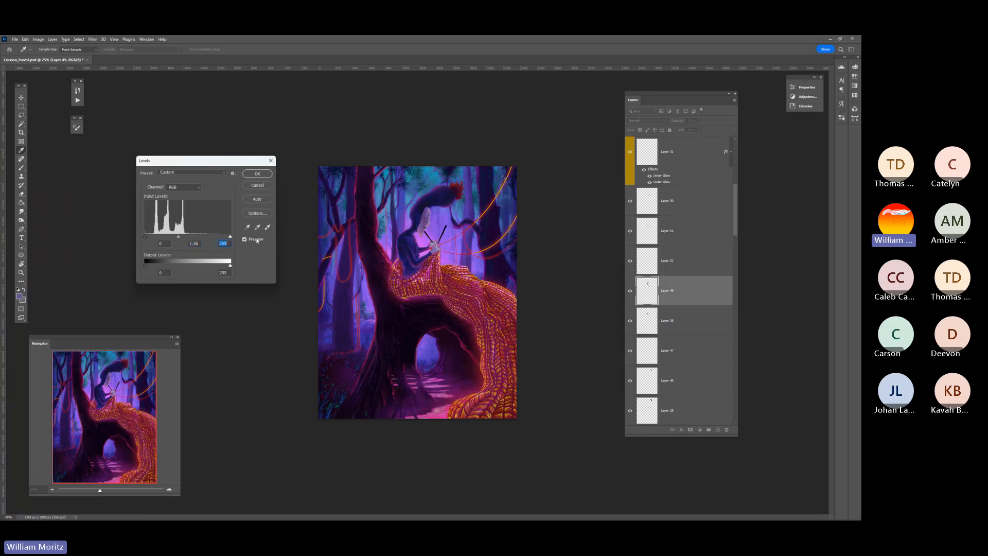
left_click(257, 185)
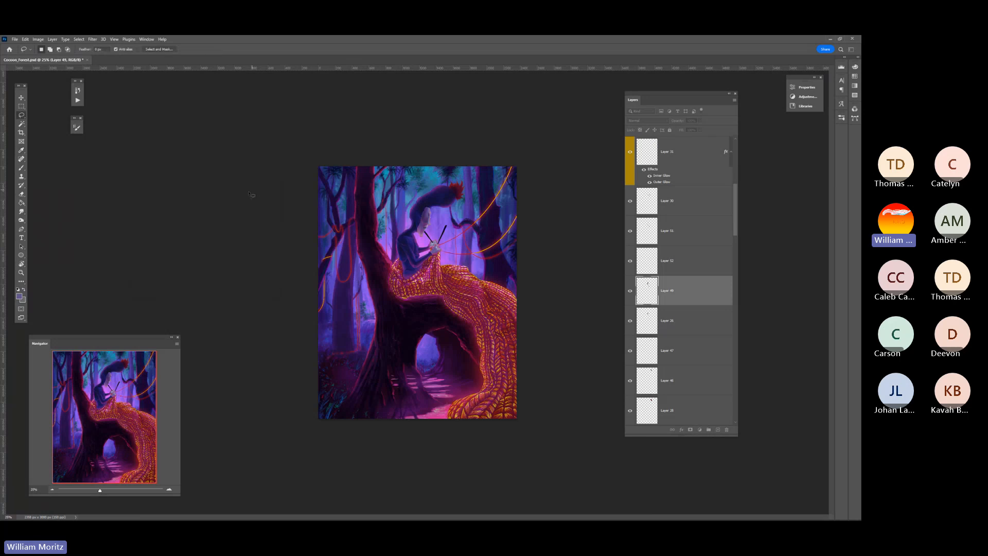
Brighten the highlights on Layer 49 with a Levels adjustment, lowering the white input level to about 211
left_click(38, 39)
left_click(21, 273)
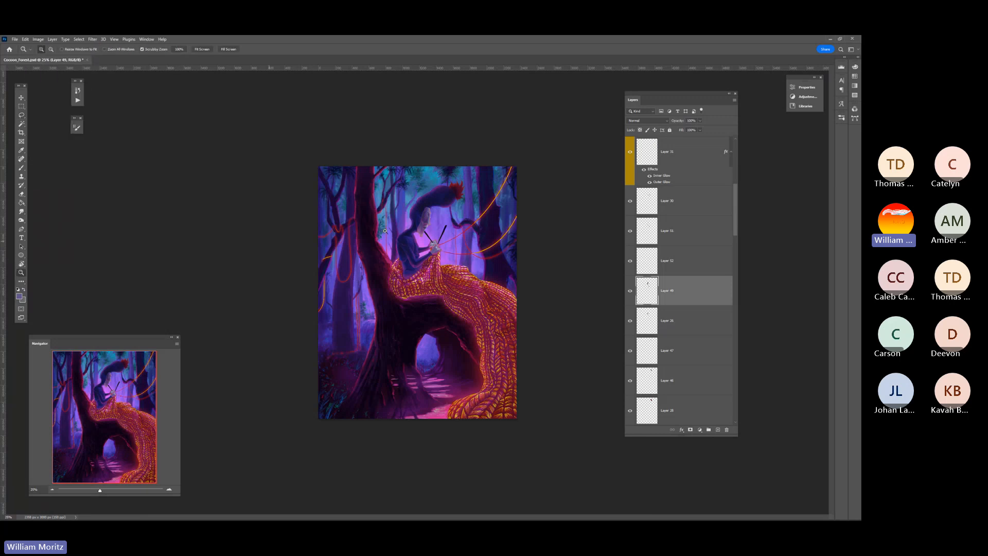
left_click(407, 283)
left_click(37, 40)
mouse_move(51, 54)
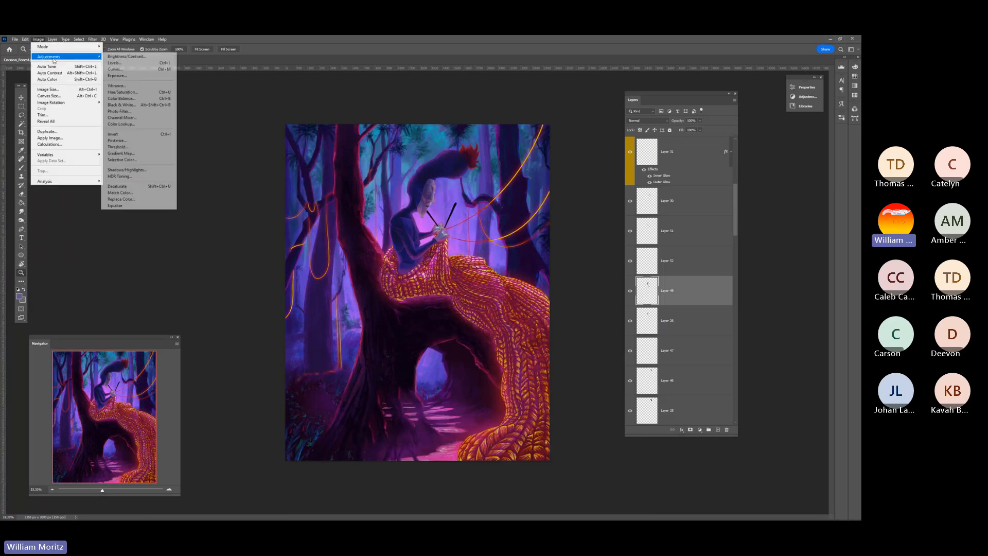
left_click(118, 63)
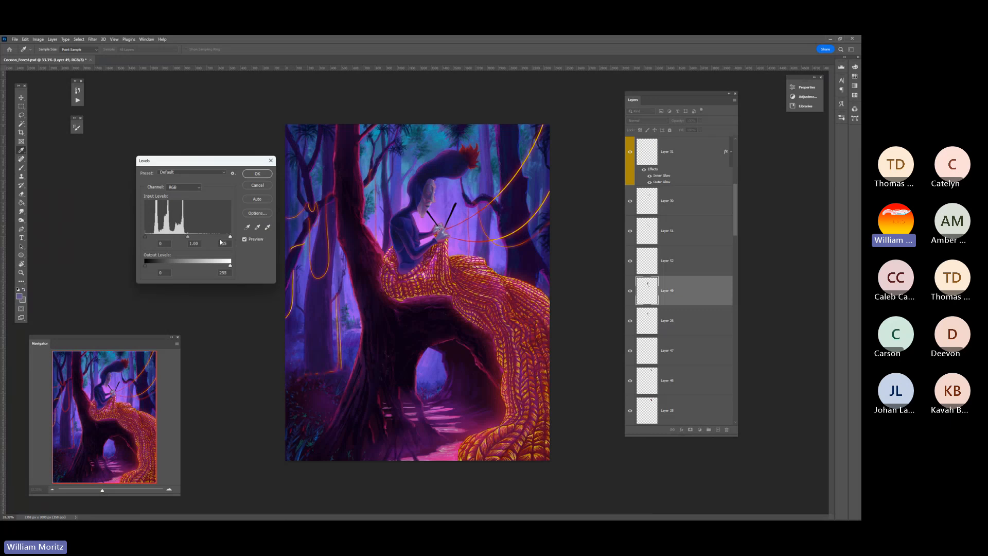
left_click_drag(230, 236, 215, 237)
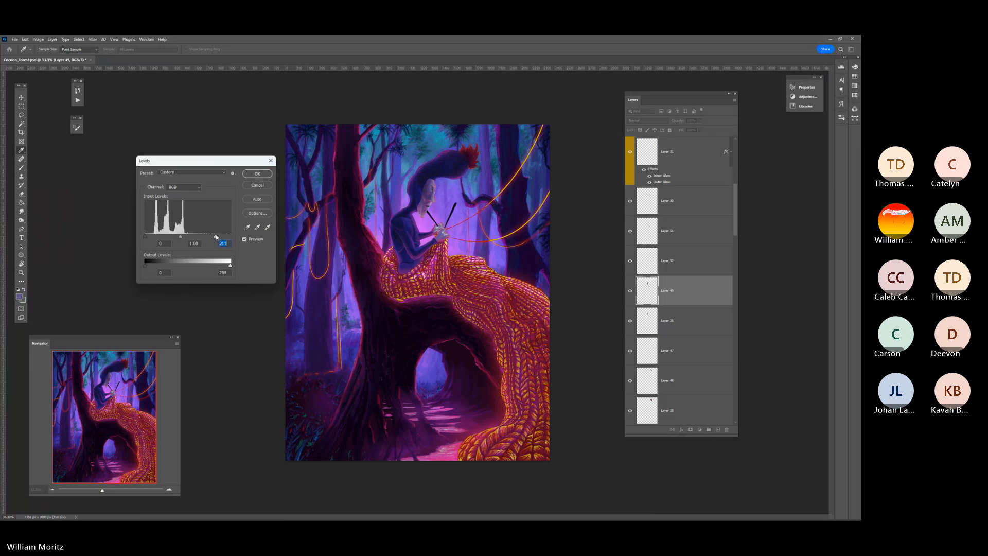
left_click(260, 176)
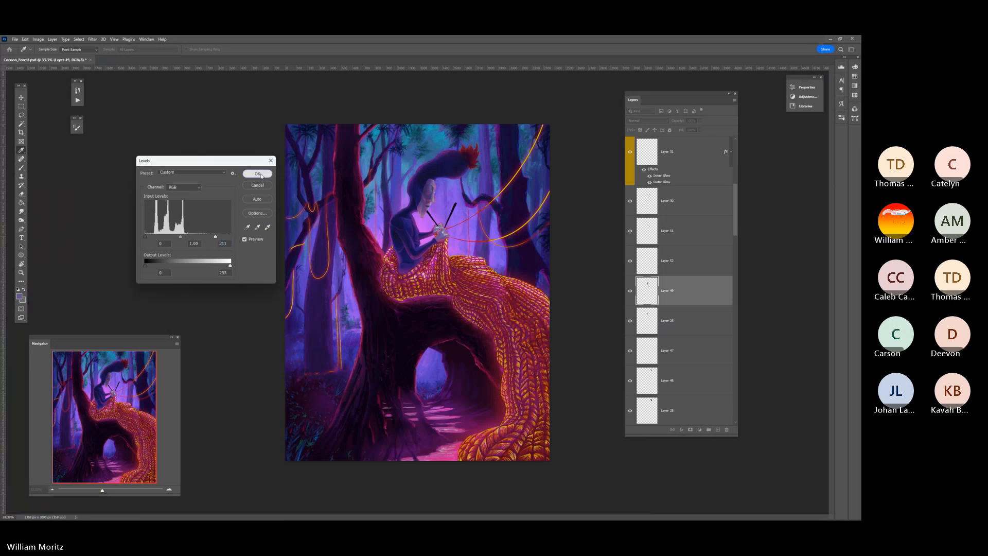
Review the brightened highlights on the figure against the whole painting, and save the Cocoon_Forest file
left_click(21, 272)
left_click(435, 223, "alt")
left_click(478, 232, "alt")
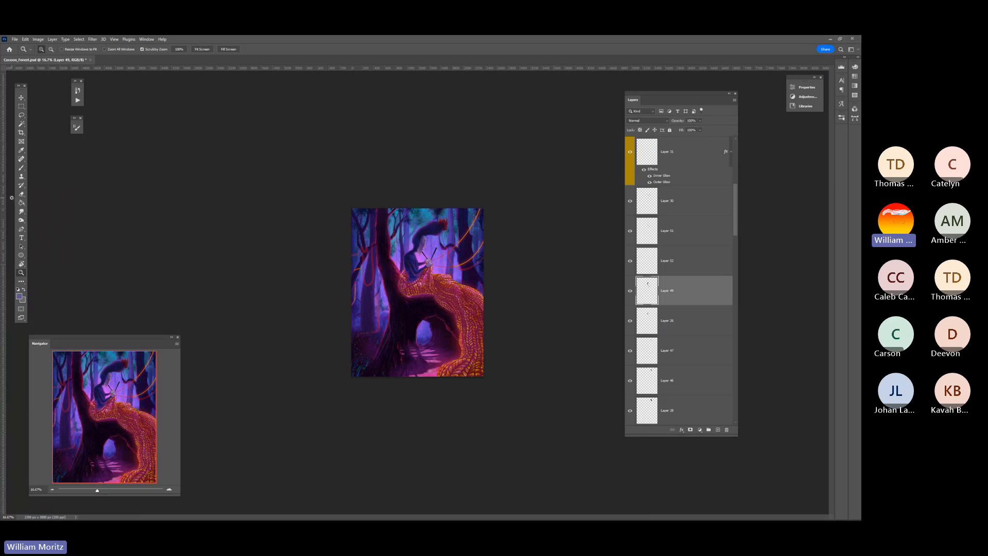
left_click(430, 251)
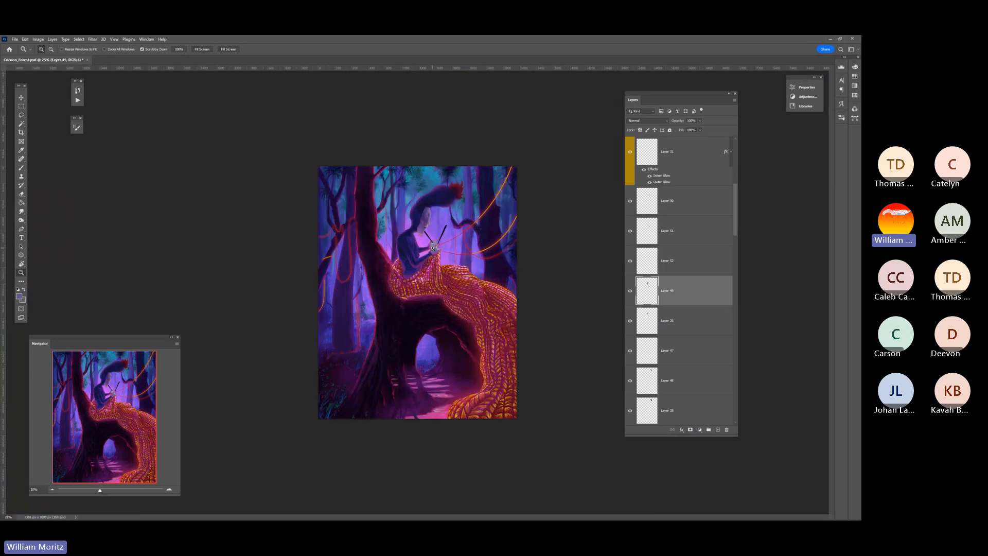
left_click(439, 212)
left_click(434, 216)
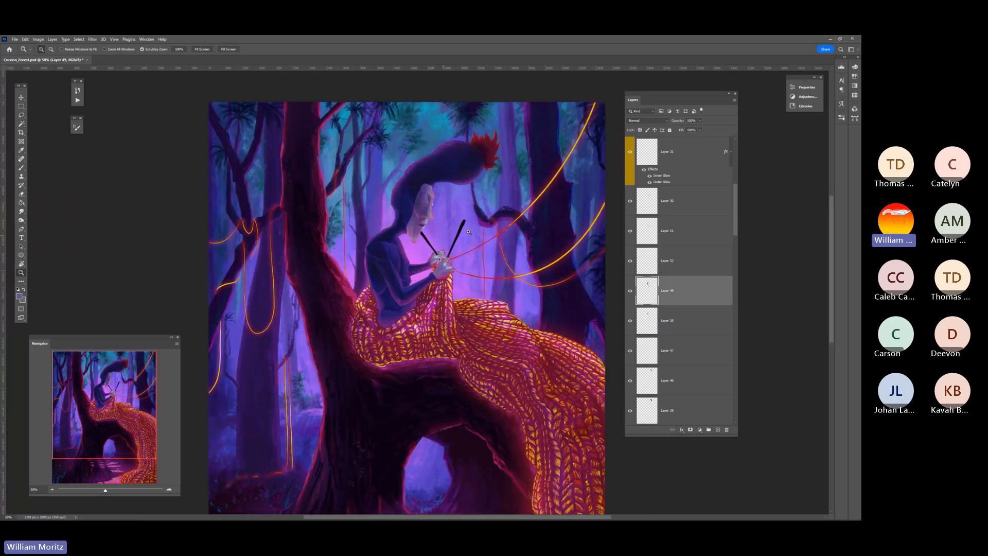
left_click(480, 197, "alt")
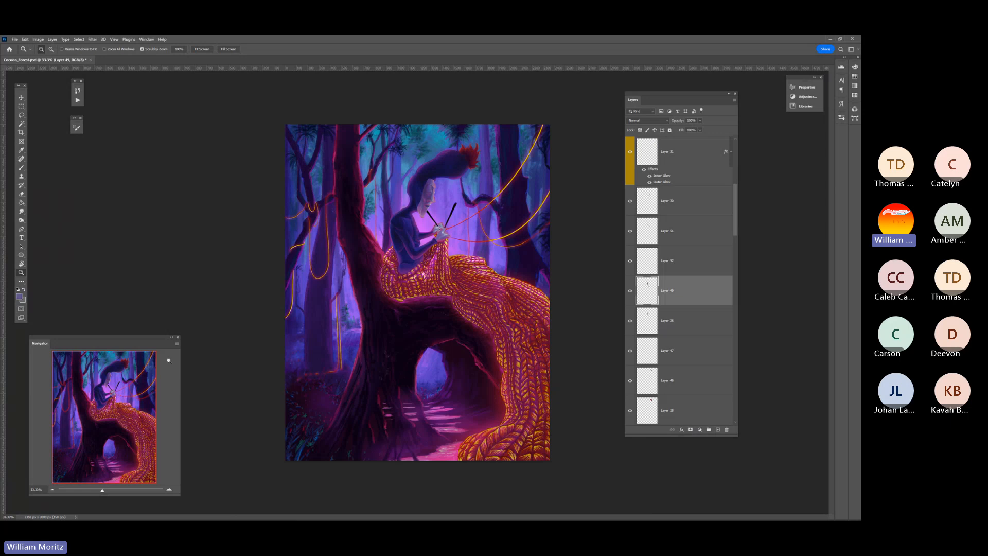
key("ctrl+s")
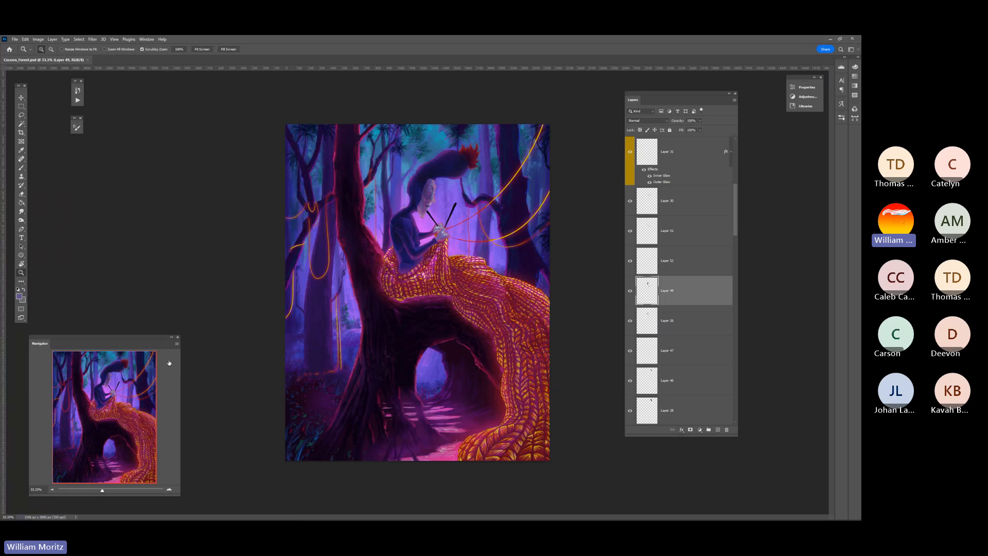